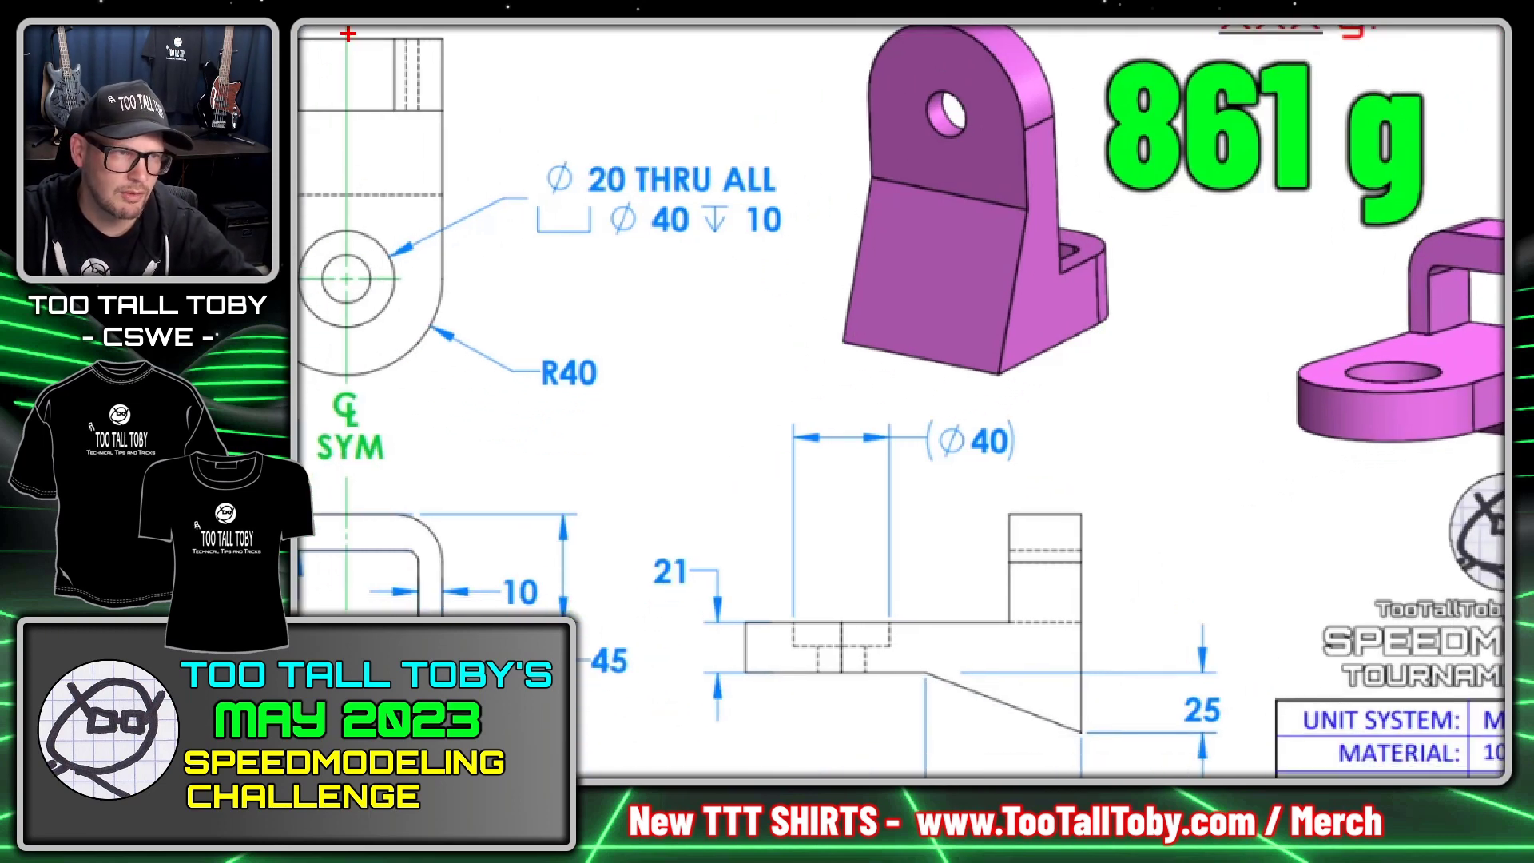
Step: Study the stop plate drawing by tracing its centreline, side profile, rounded base and upper loop in red, and close the drawing
left_click_drag(349, 34, 341, 372)
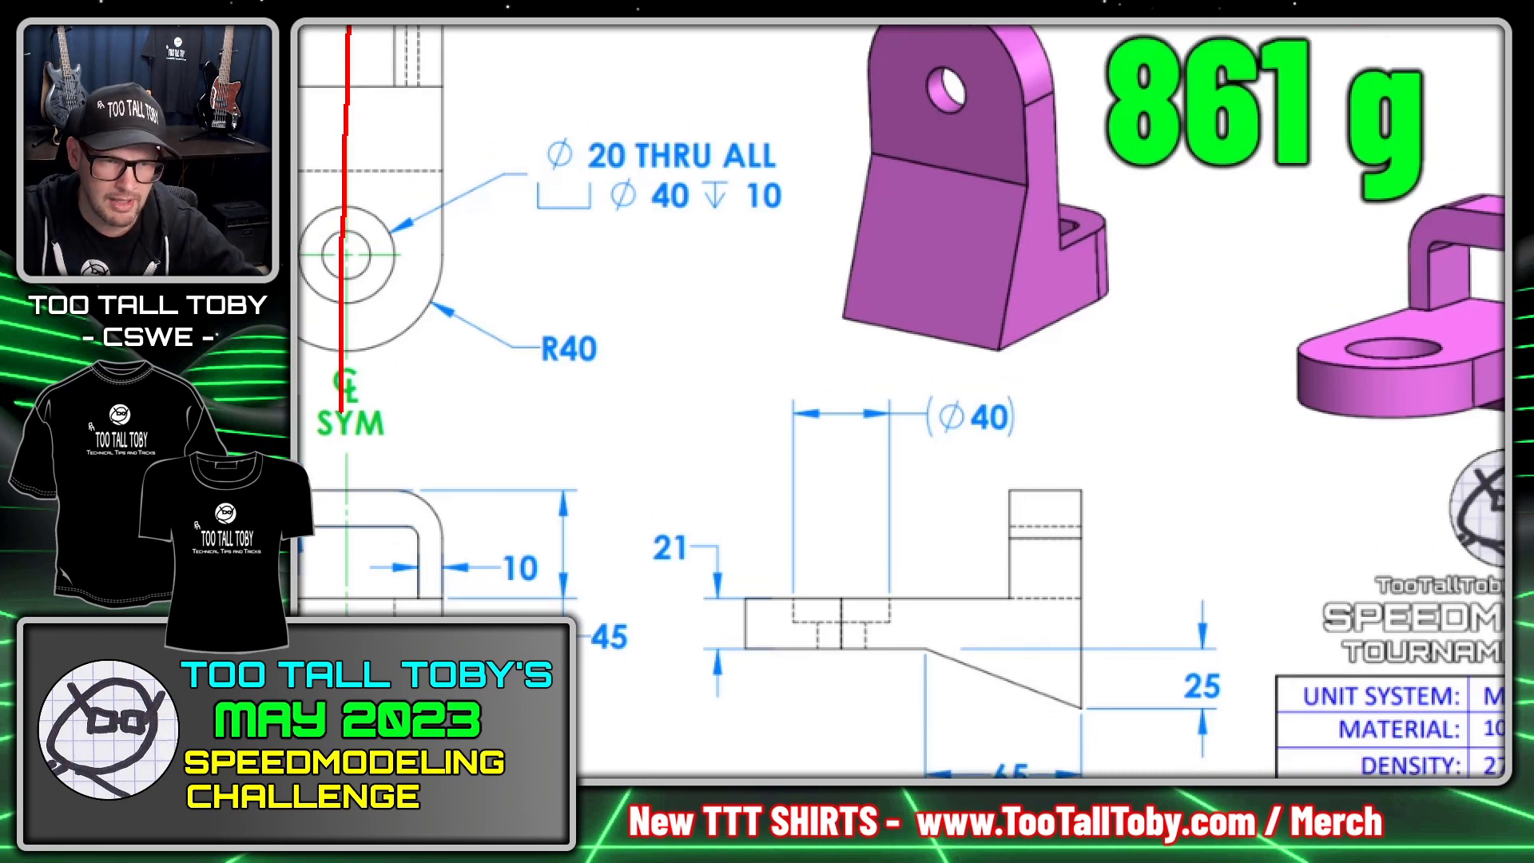
mouse_move(738, 605)
left_mouse_down()
mouse_move(1004, 577)
mouse_move(1086, 694)
mouse_move(936, 623)
left_mouse_up()
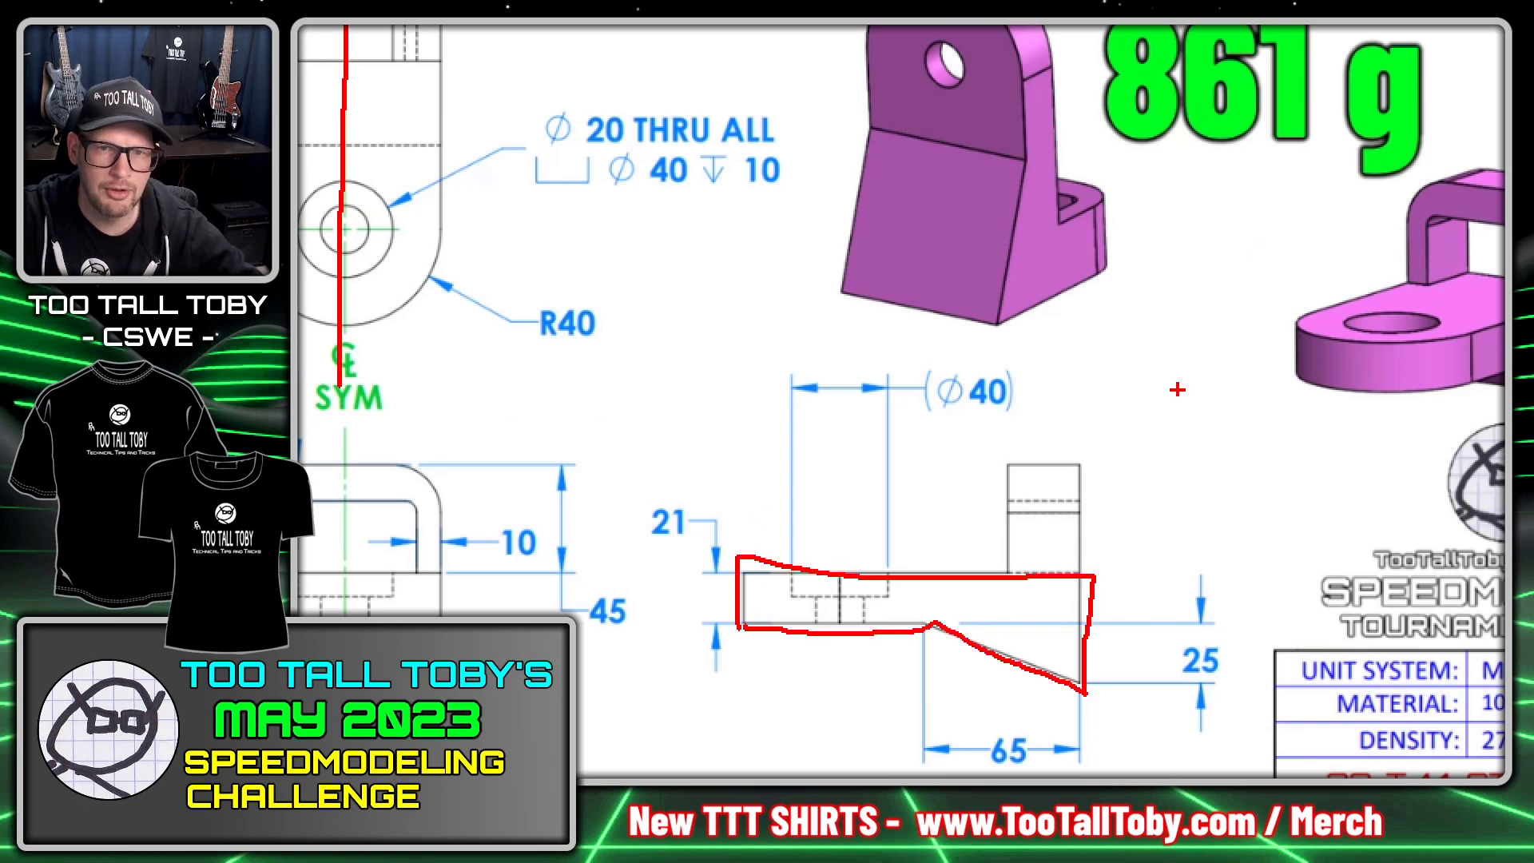
mouse_move(1244, 368)
left_mouse_down()
mouse_move(1472, 360)
mouse_move(1261, 368)
mouse_move(1478, 394)
left_mouse_up()
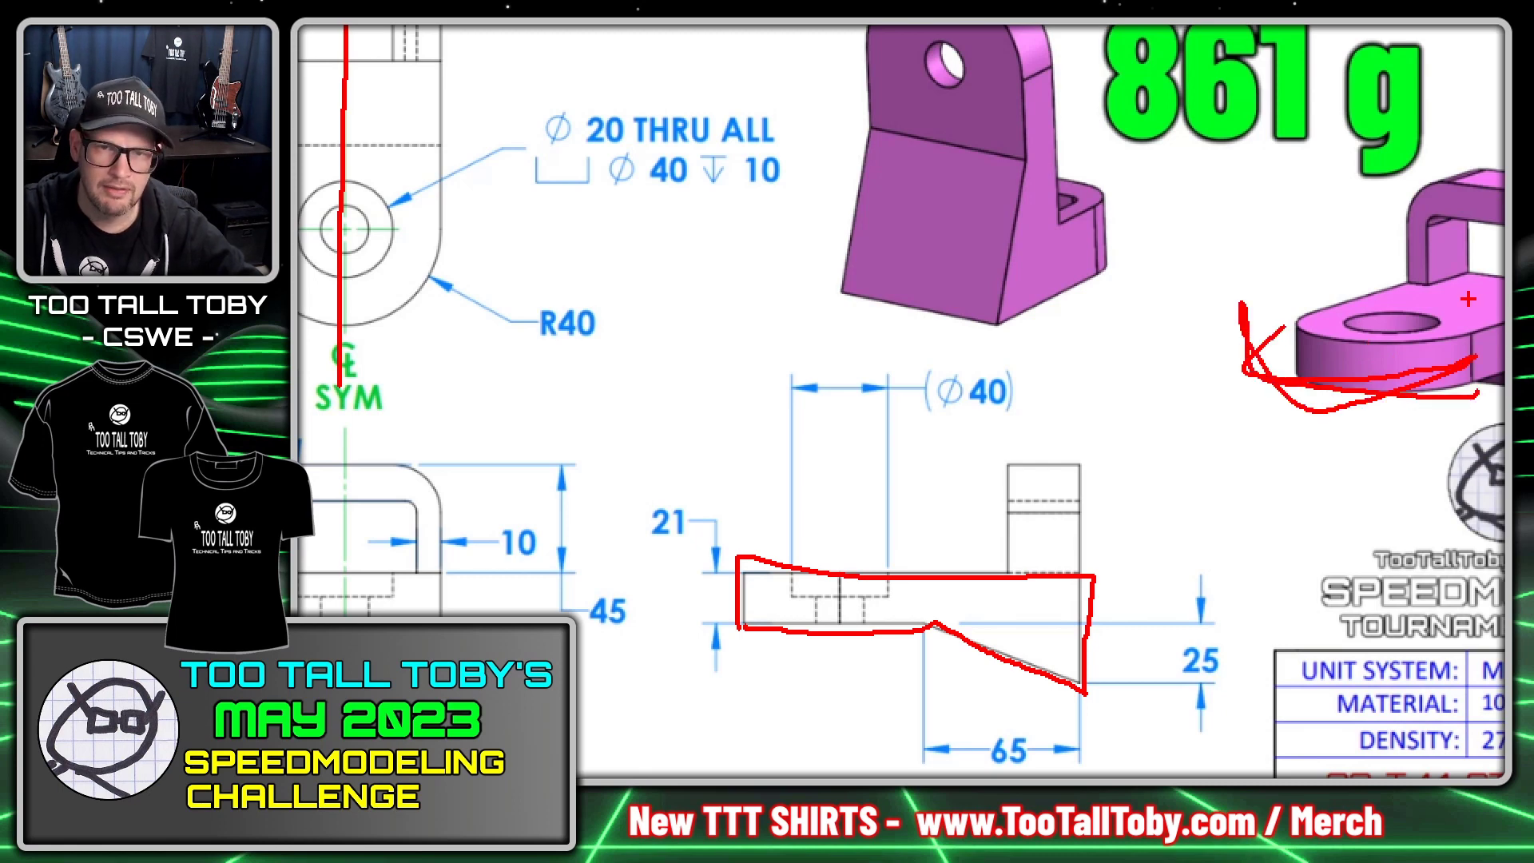
left_click_drag(1330, 325, 1313, 332)
right_click(1291, 401)
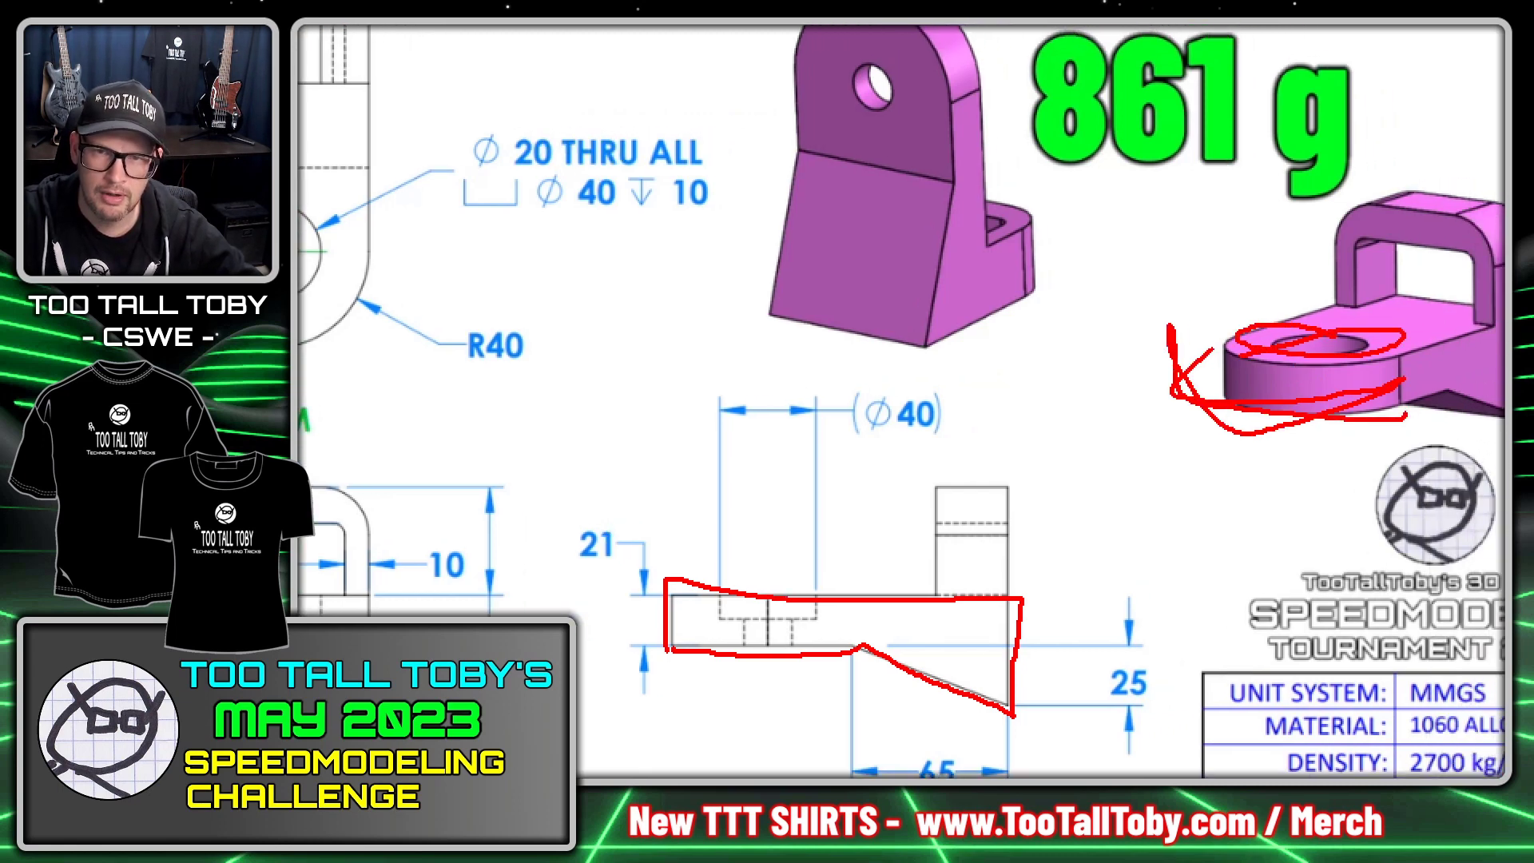
left_click(1337, 624)
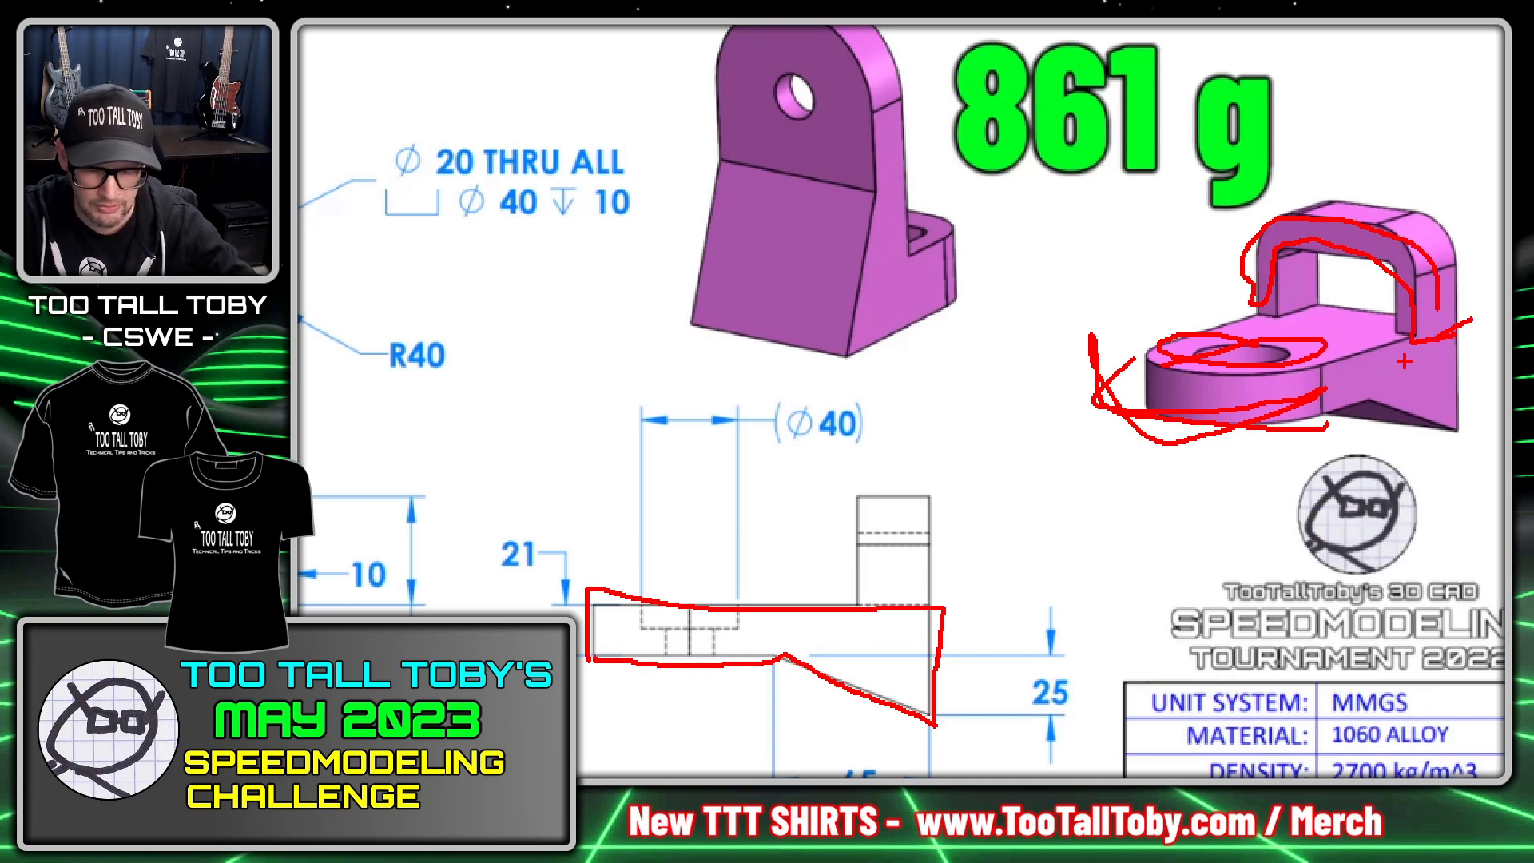
key("Escape")
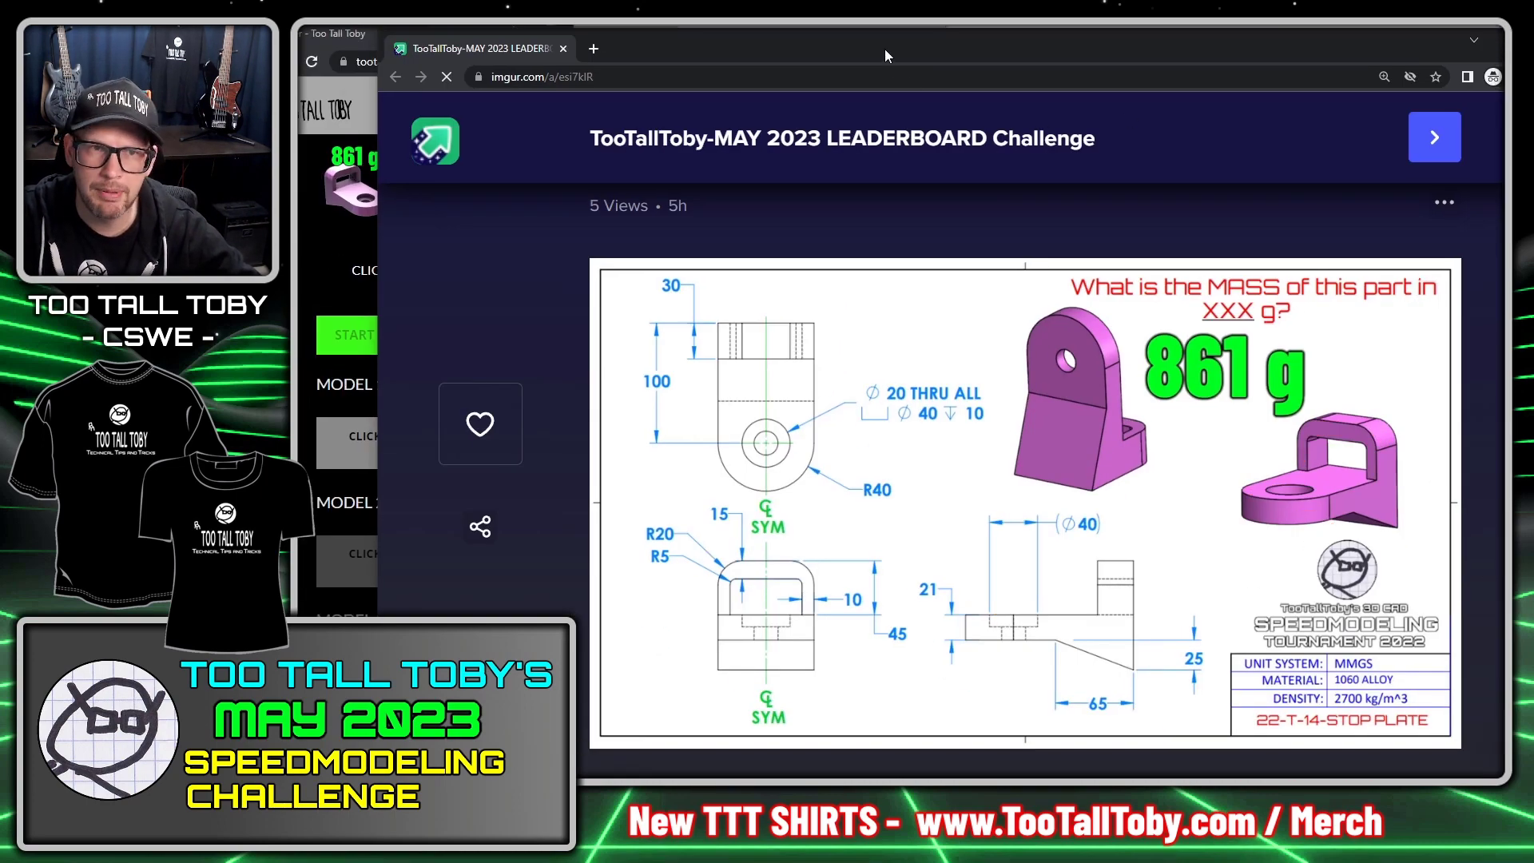
key("ctrl+w")
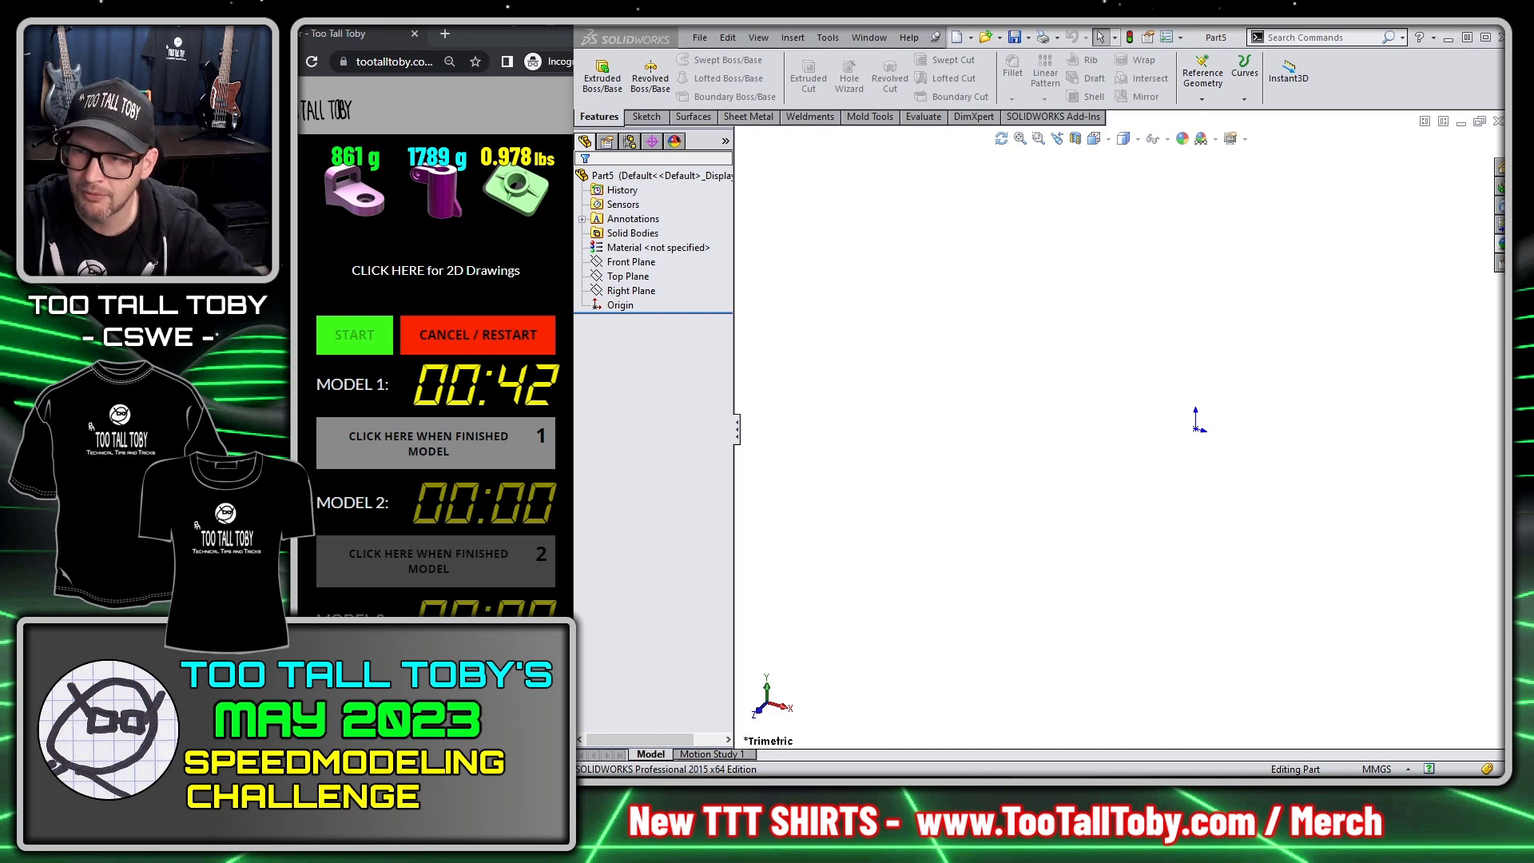
Step: Start a sketch on the Front Plane and draw a horizontal line from the origin with a length of 100+40 mm
left_click(631, 262)
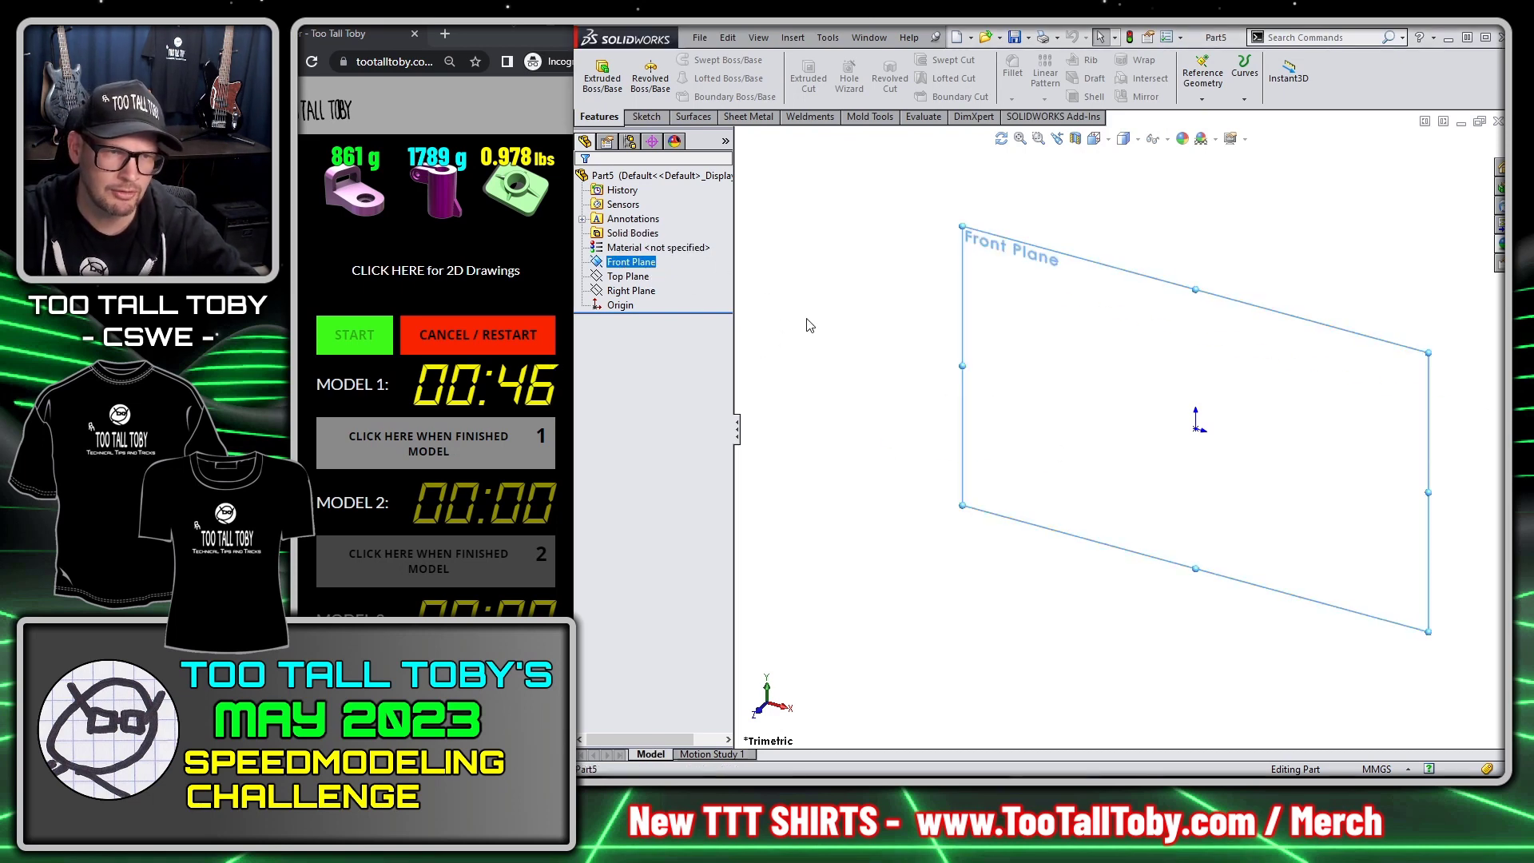
right_click(633, 262)
left_click(648, 240)
key("s")
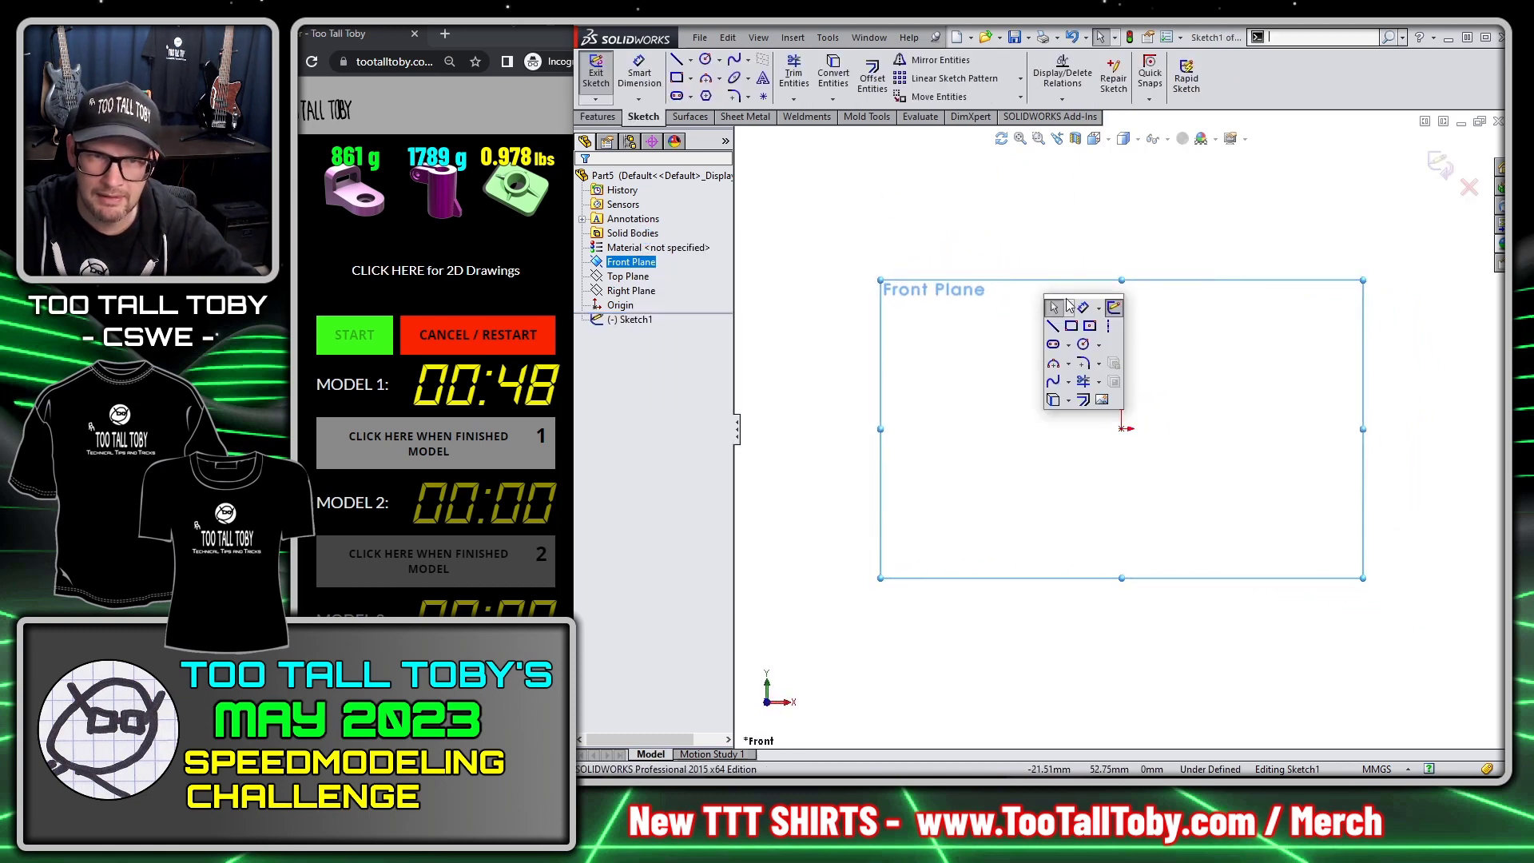
left_click(1053, 326)
left_click_drag(1125, 429, 931, 429)
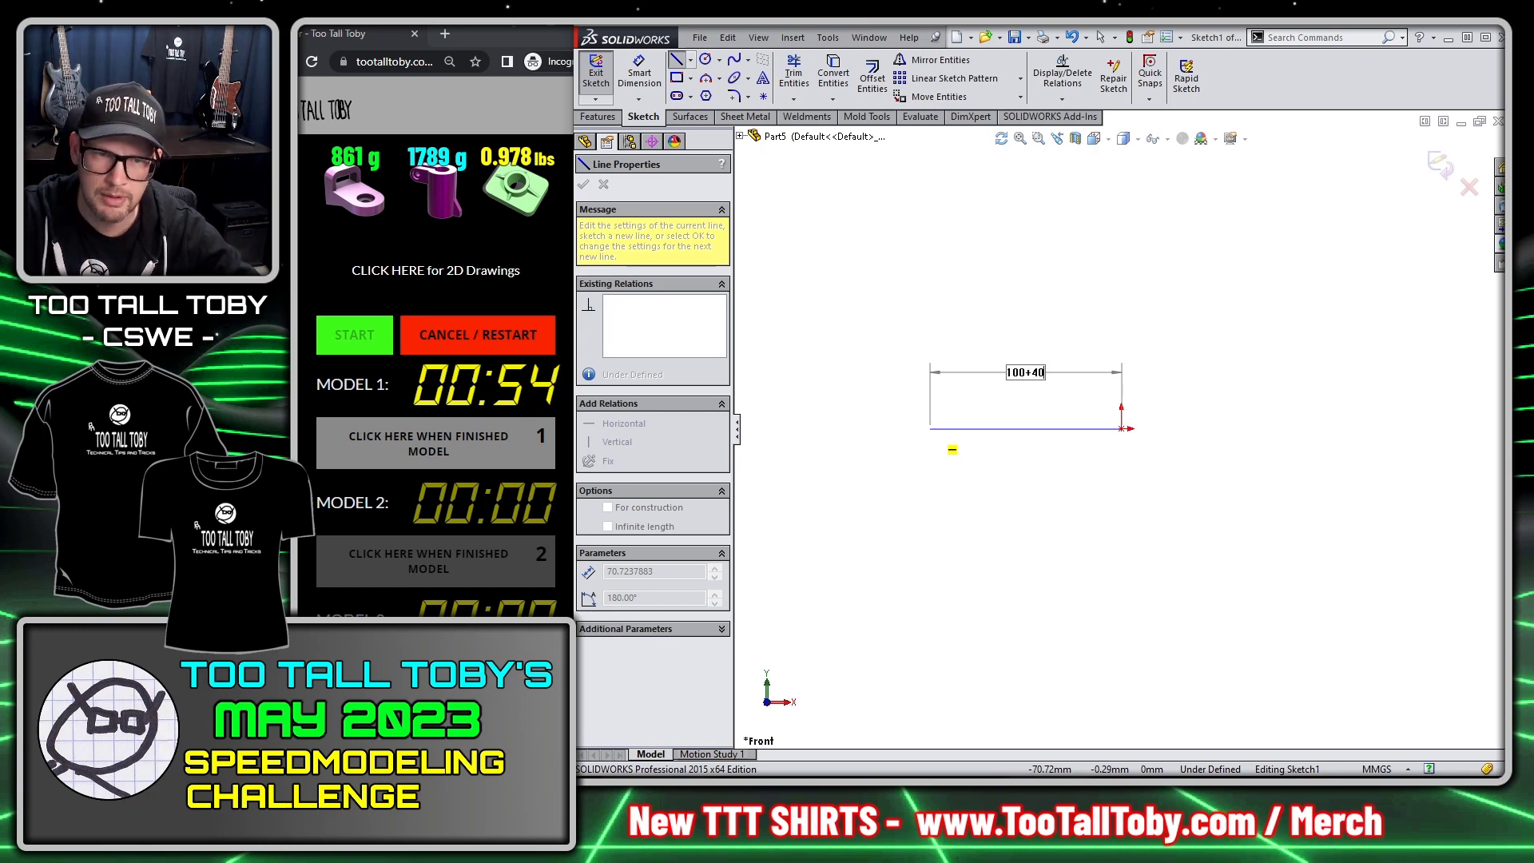
key("Return")
Step: Continue the profile with a 21 mm vertical line downward and a 75 mm horizontal line back toward the origin side
left_click(847, 436)
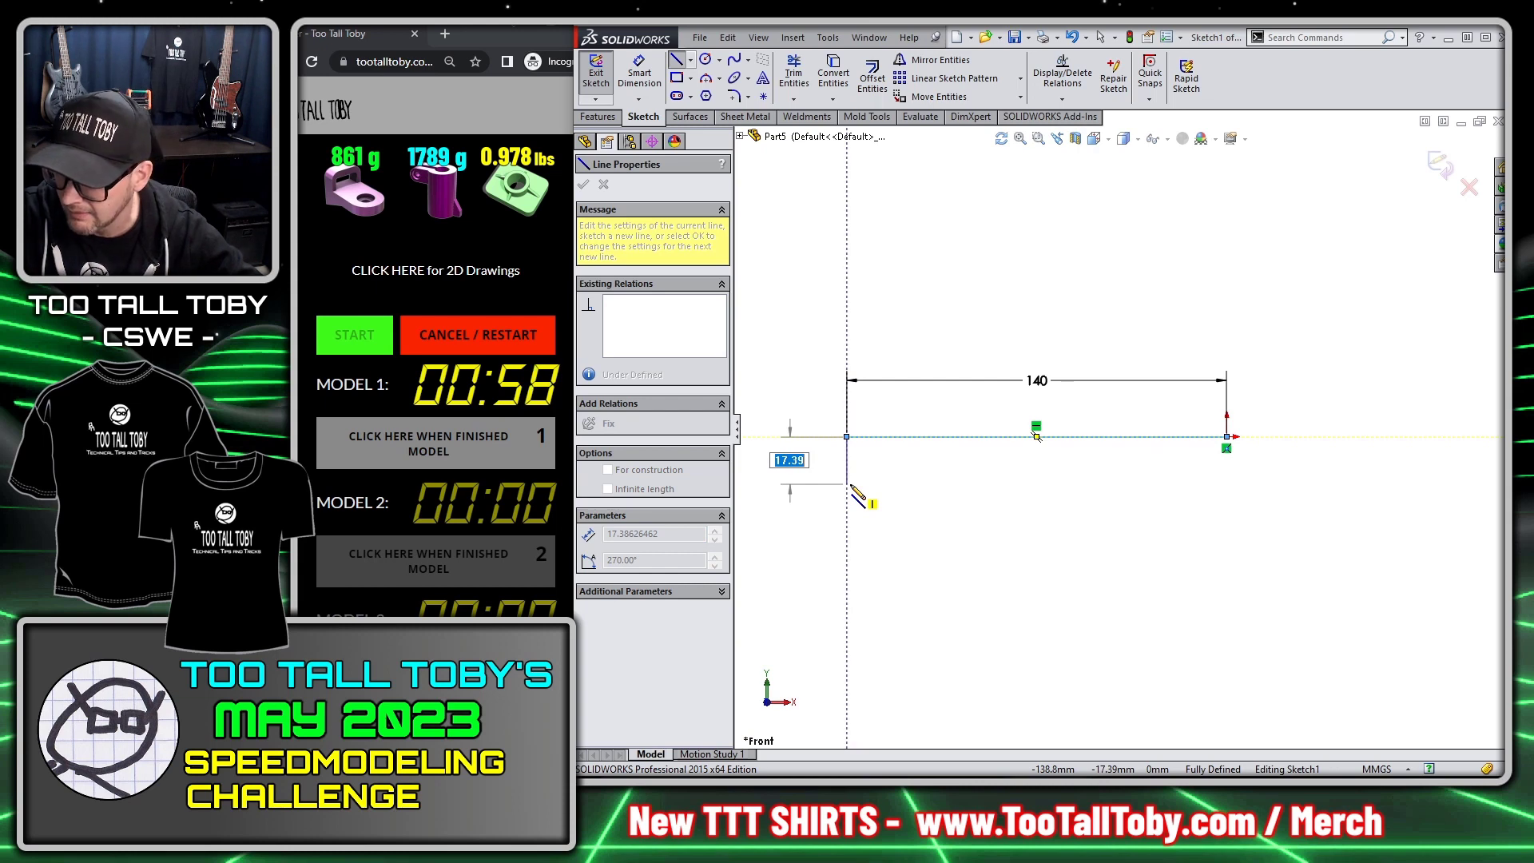
type("21")
key("Return")
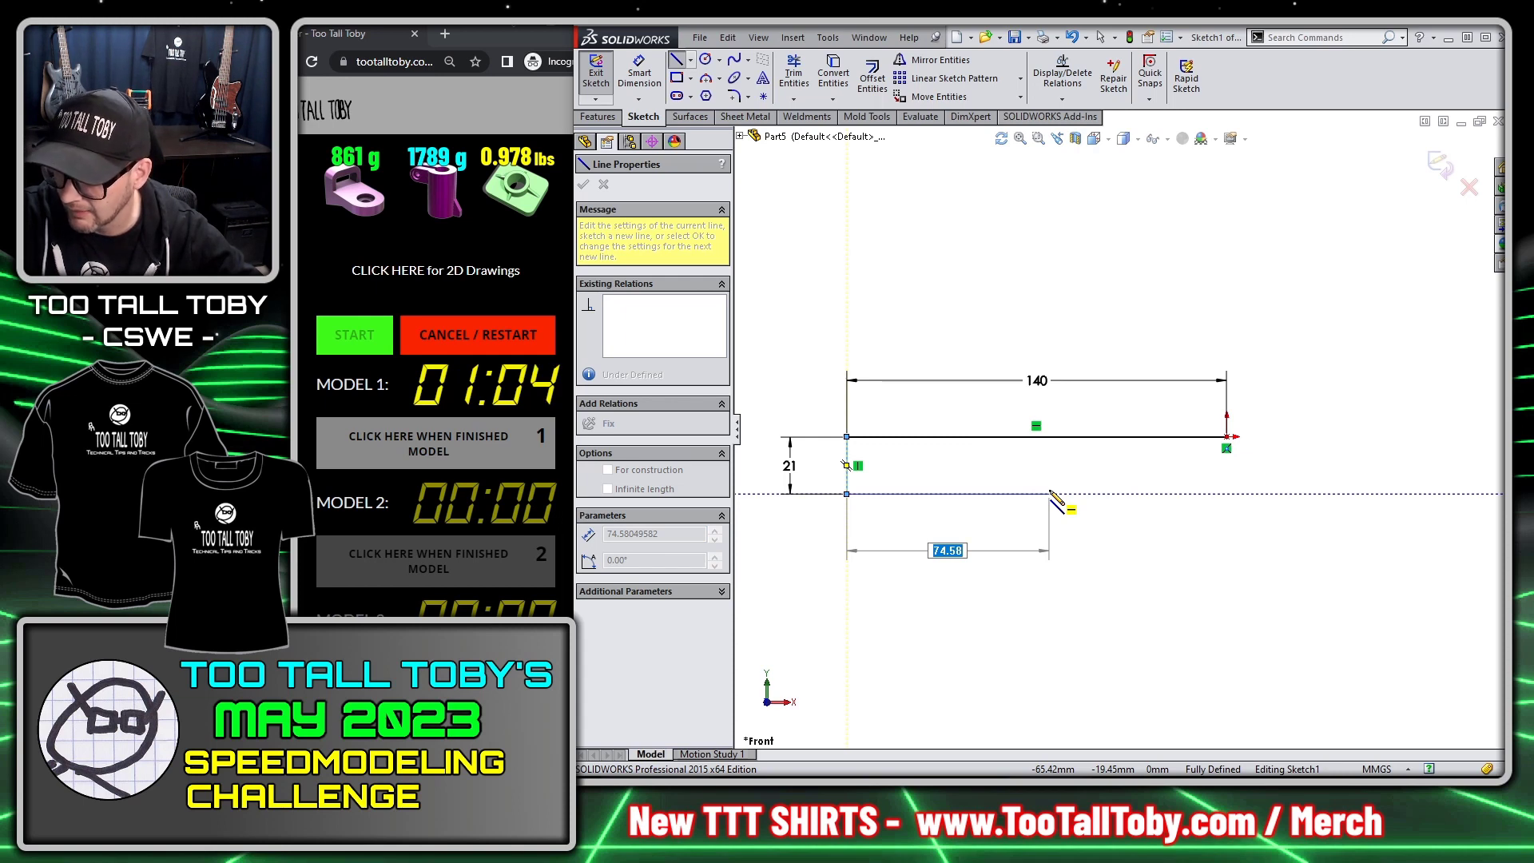
type("140")
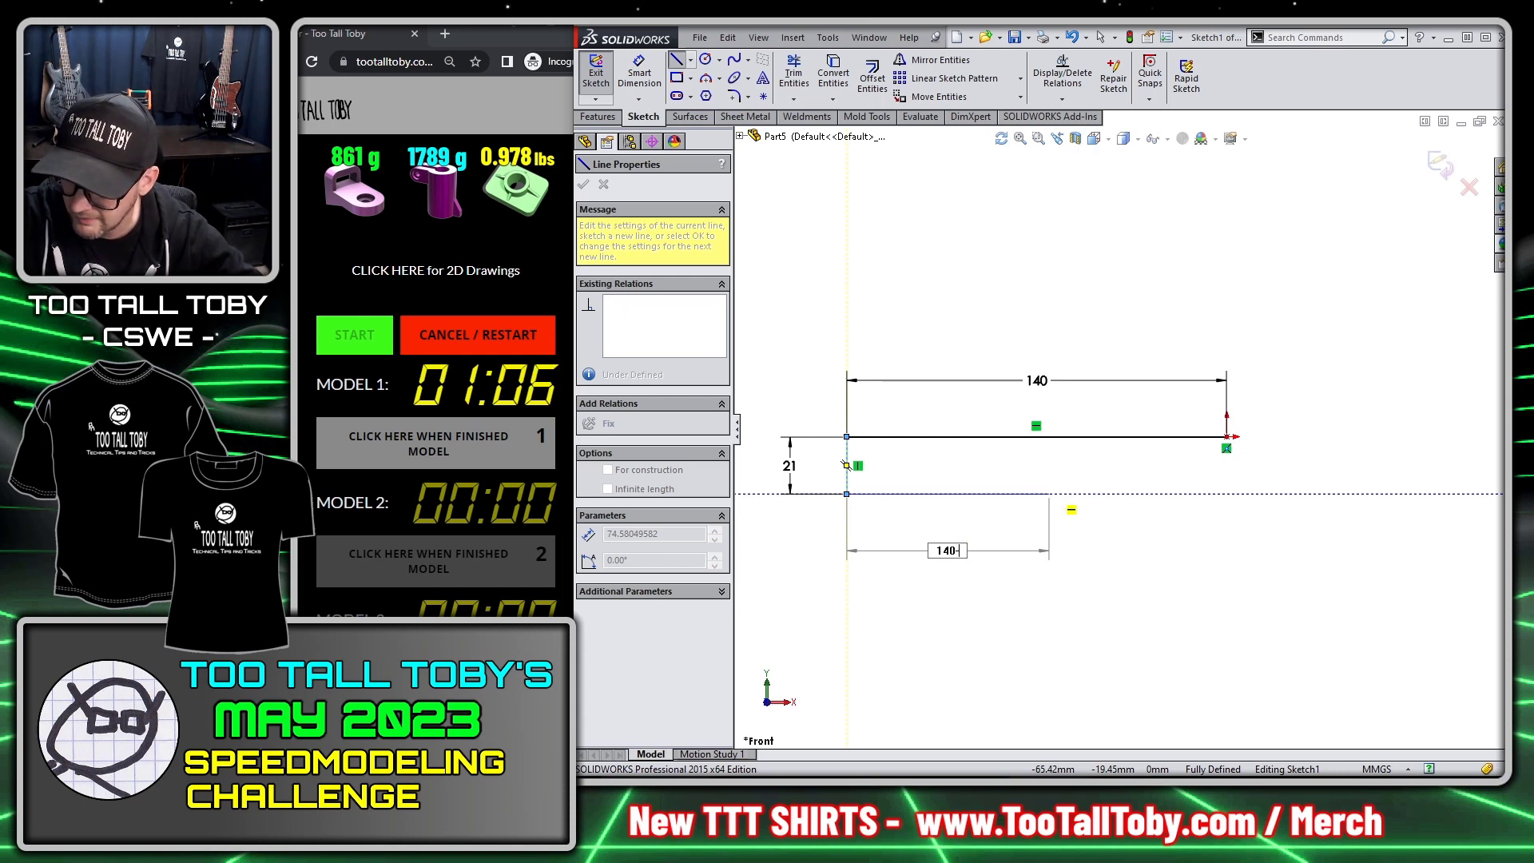
key("BackSpace")
key("BackSpace")
key("BackSpace")
type("75")
key("Return")
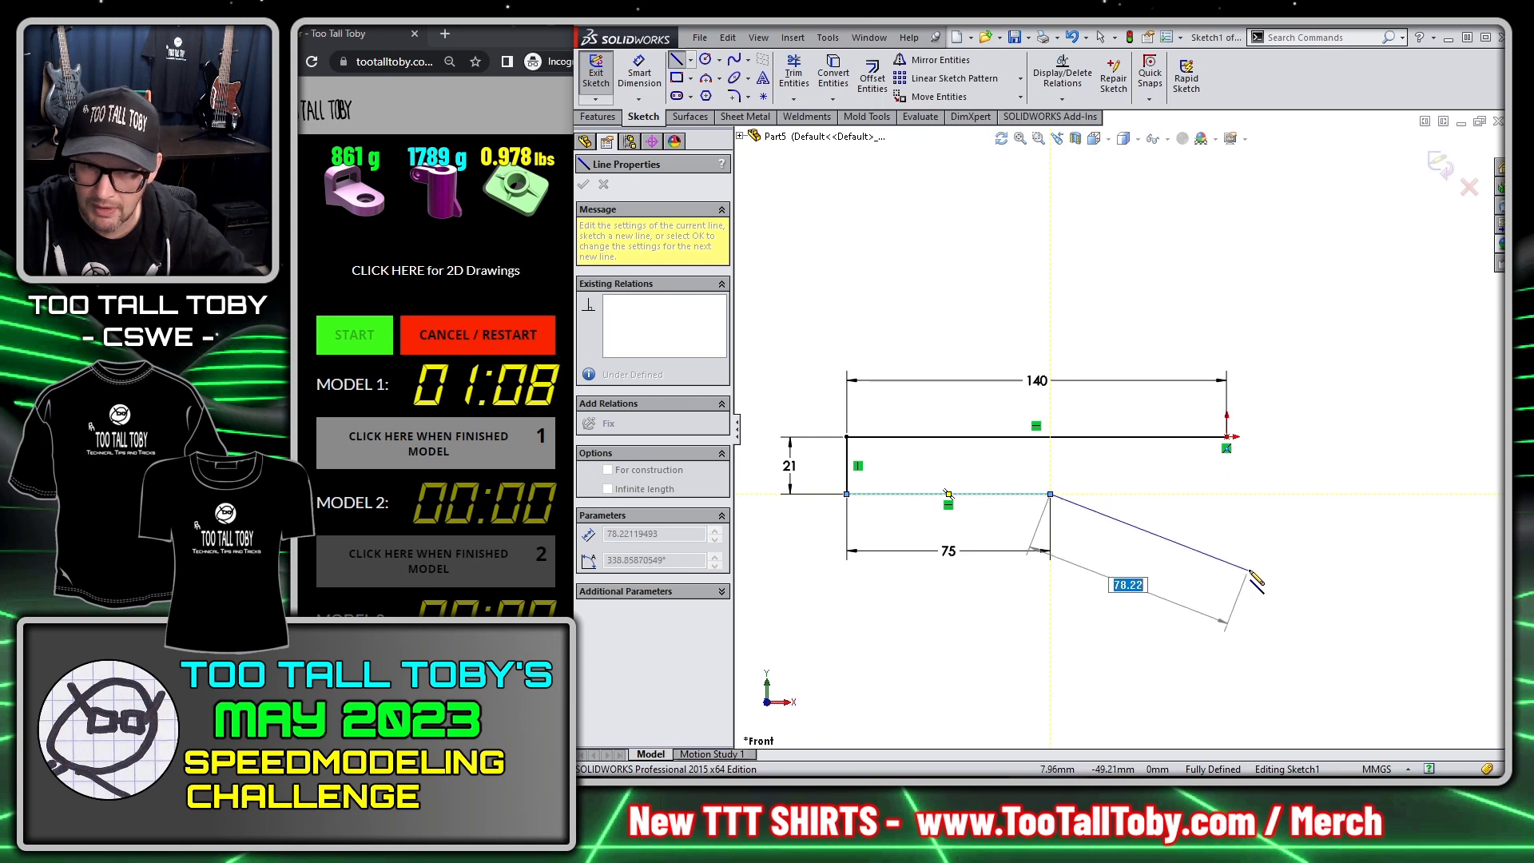
Step: Close the profile with a sloping line and a vertical line to the origin, and dimension the slope's vertical drop as 25 mm
left_click(1226, 569)
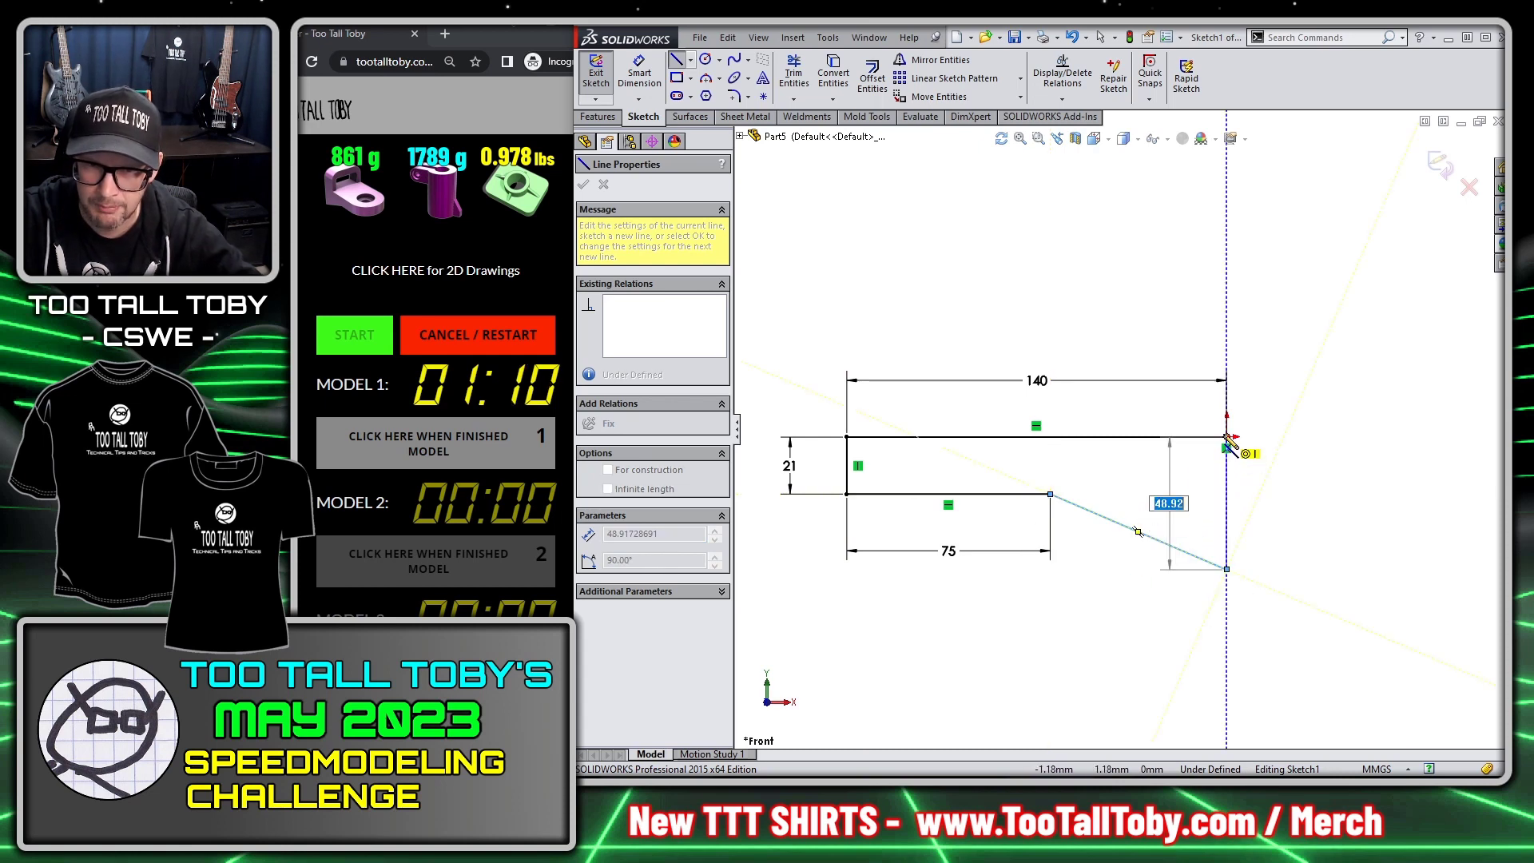
left_click(1226, 436)
key("s")
left_click(1056, 290)
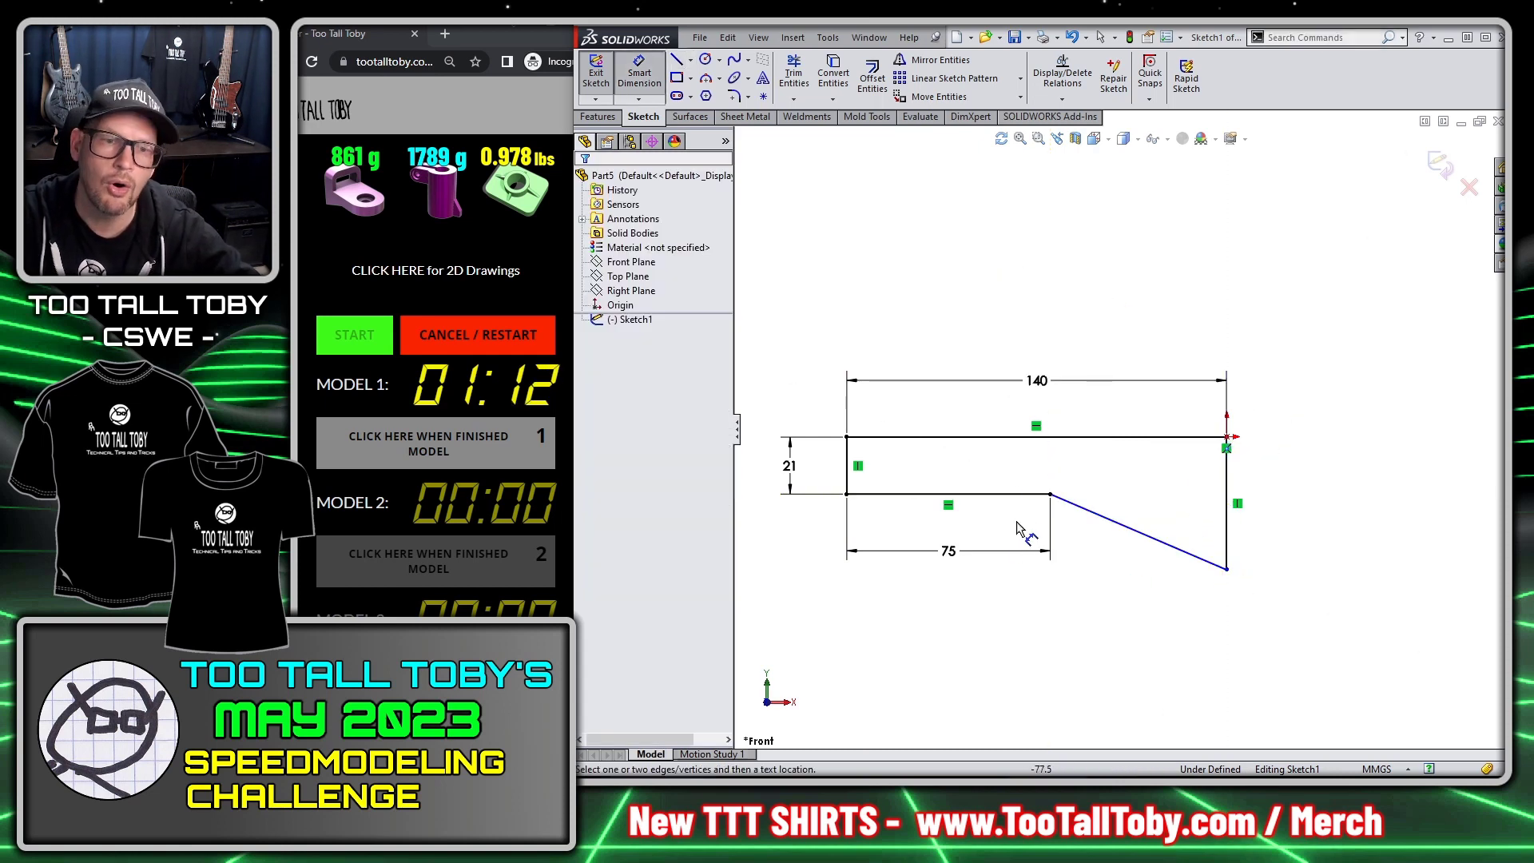
left_click(1026, 495)
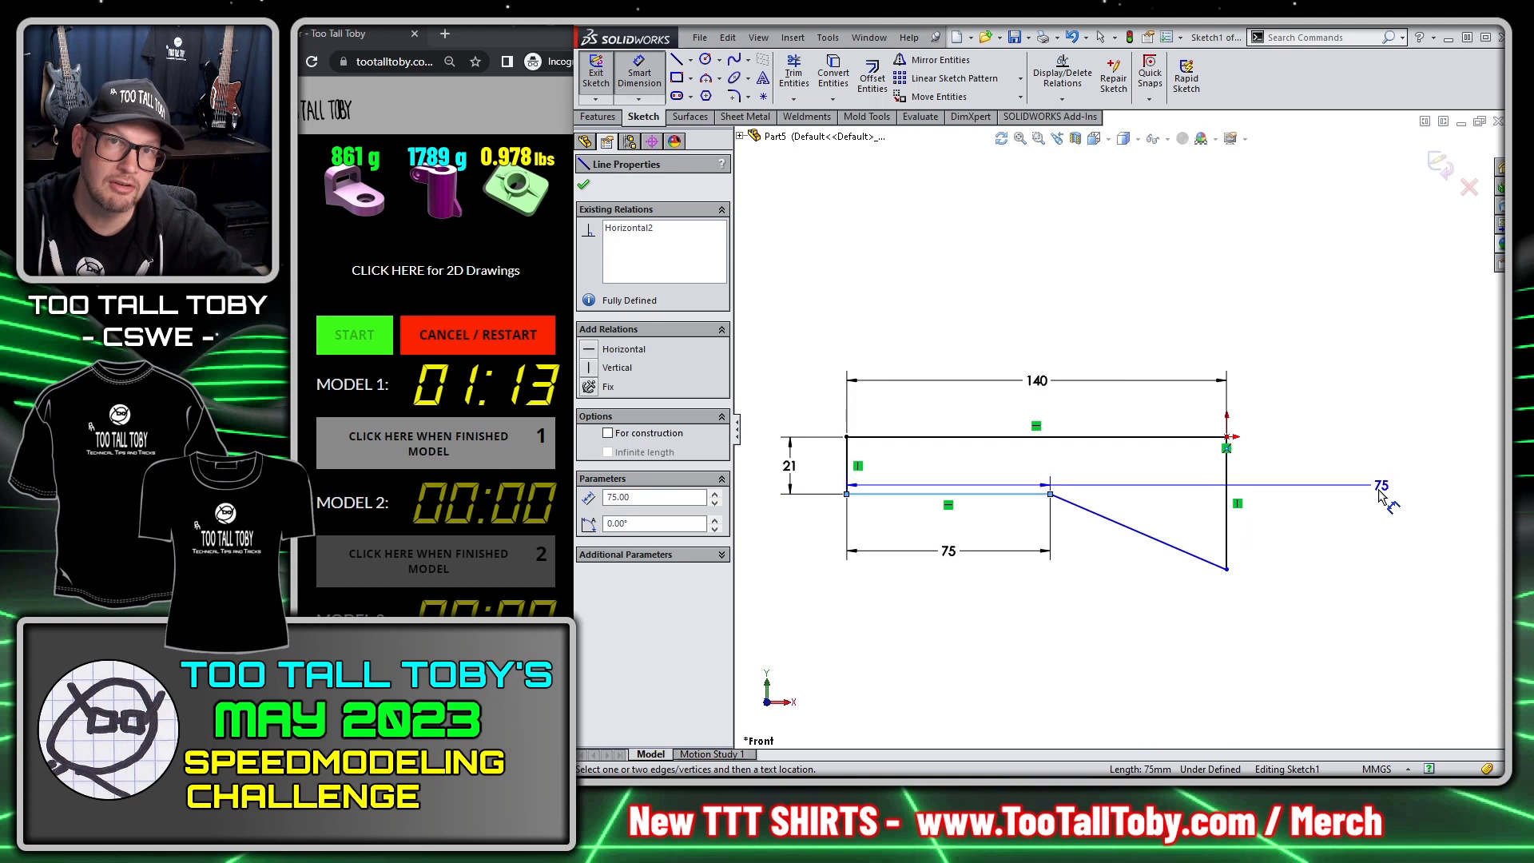
left_click(1227, 569)
left_click(1237, 519)
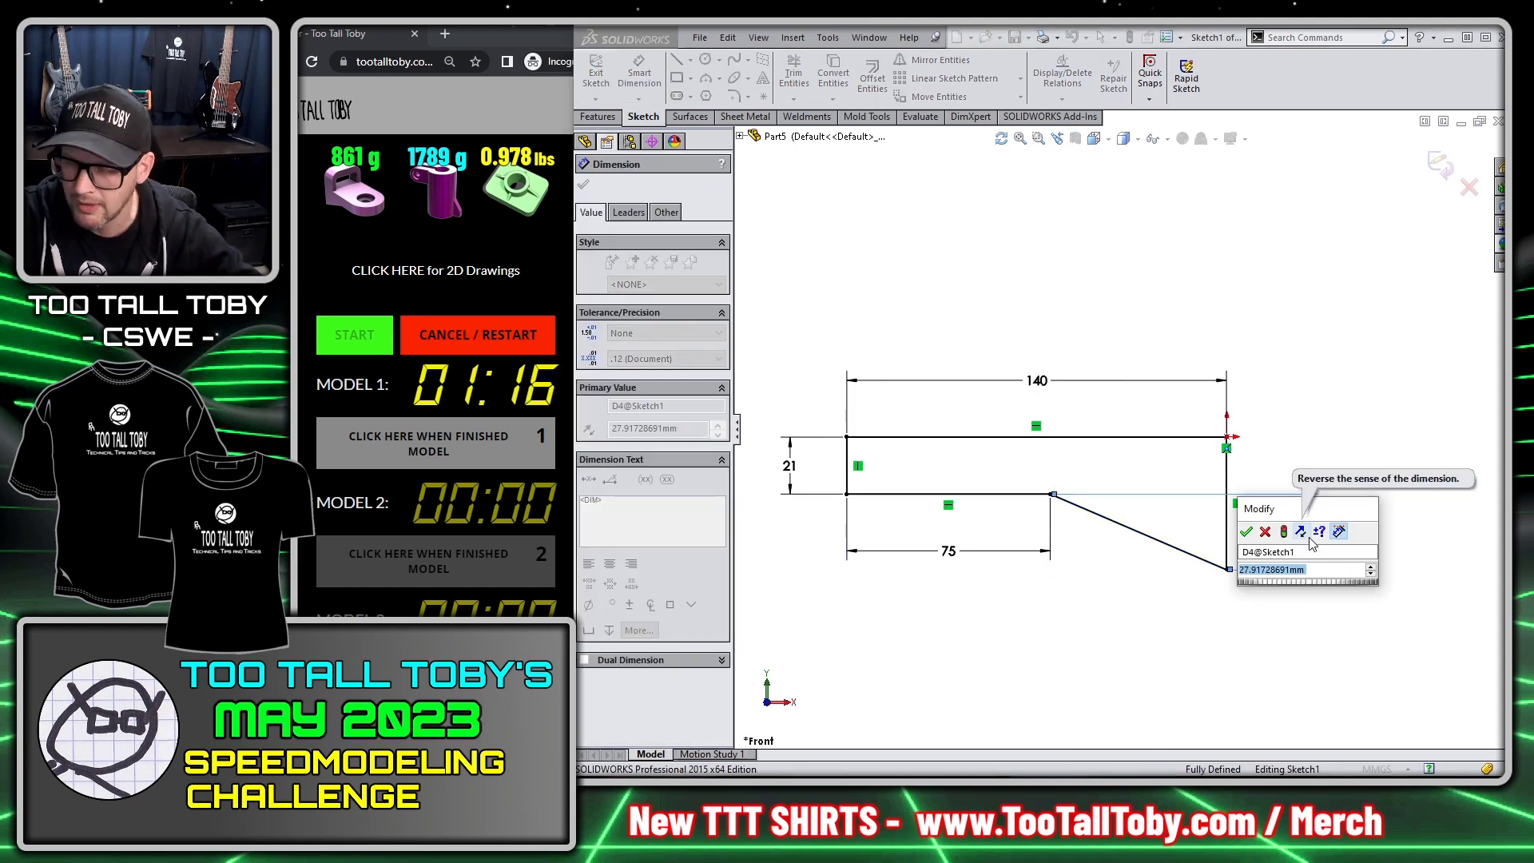
type("25")
key("Return")
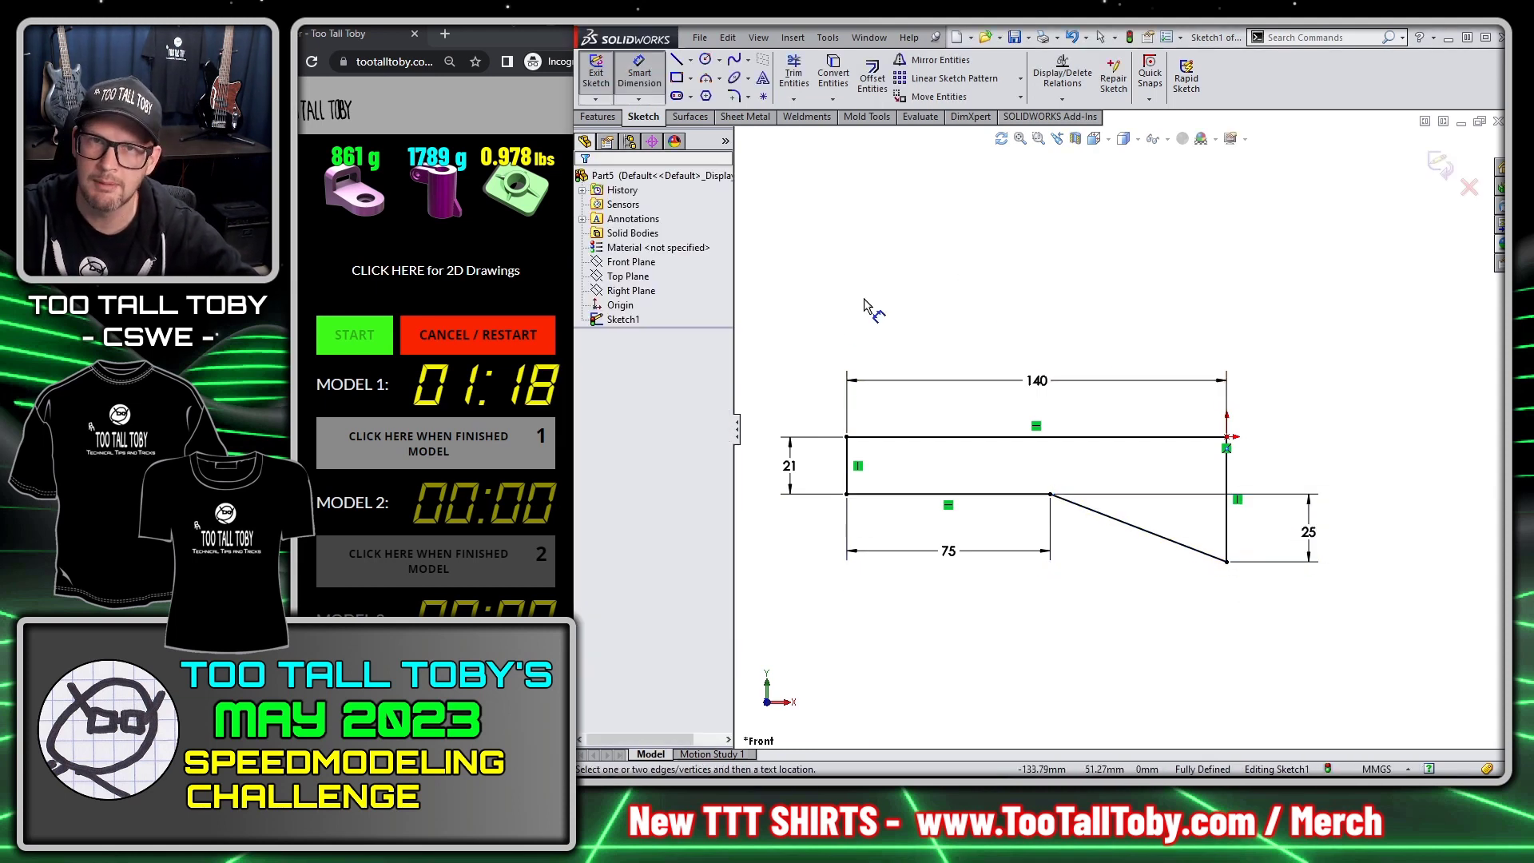
Step: Extrude the closed side profile 80 mm with the Mid Plane end condition
mouse_move(865, 307)
middle_mouse_down()
mouse_move(999, 384)
mouse_move(1071, 400)
mouse_move(1158, 355)
mouse_move(1191, 363)
middle_mouse_up()
key("s")
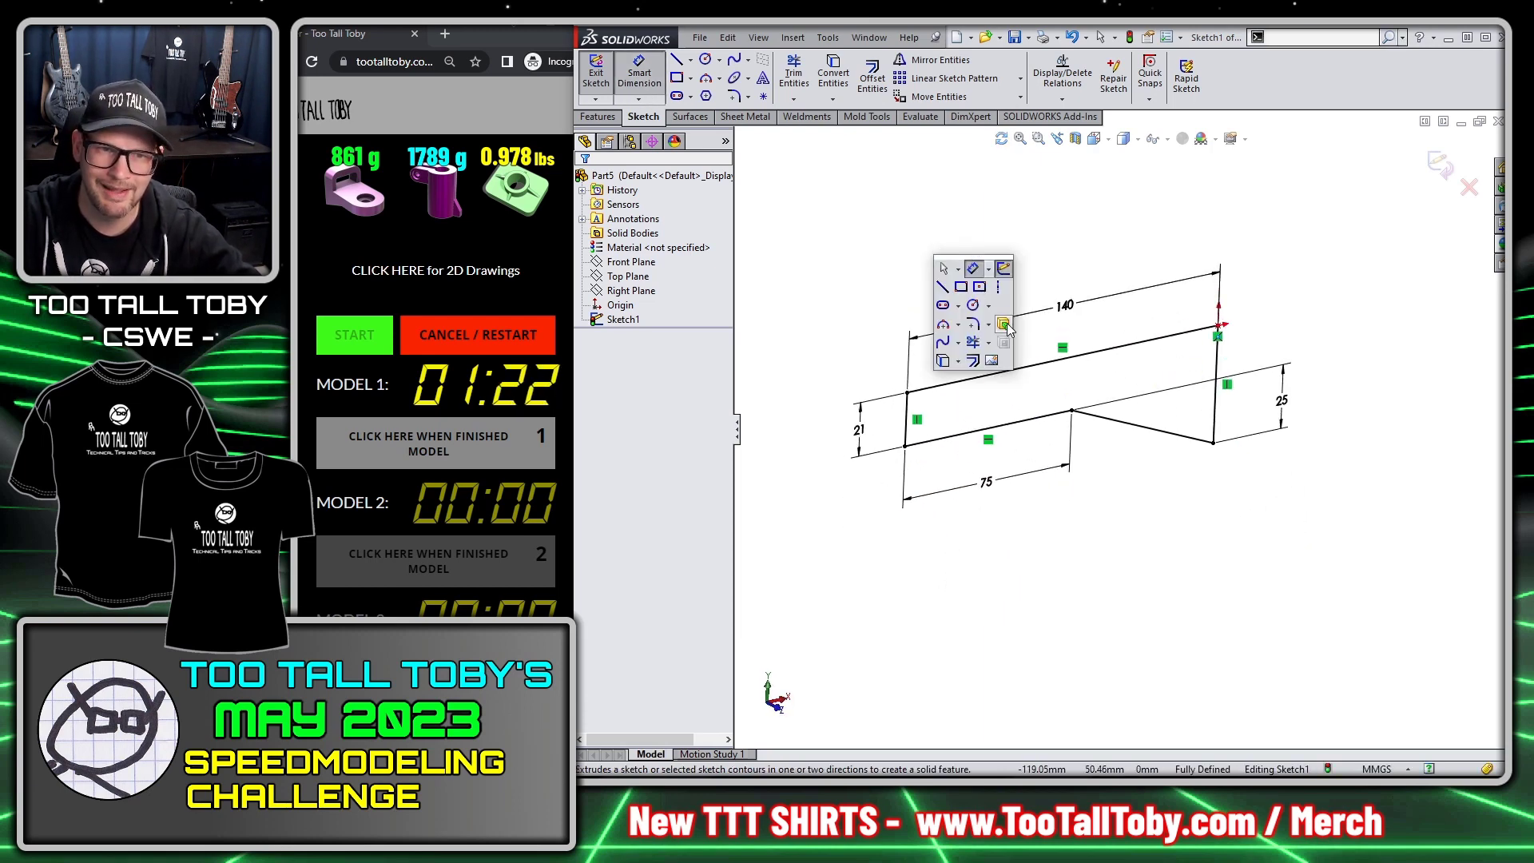
left_click(1004, 324)
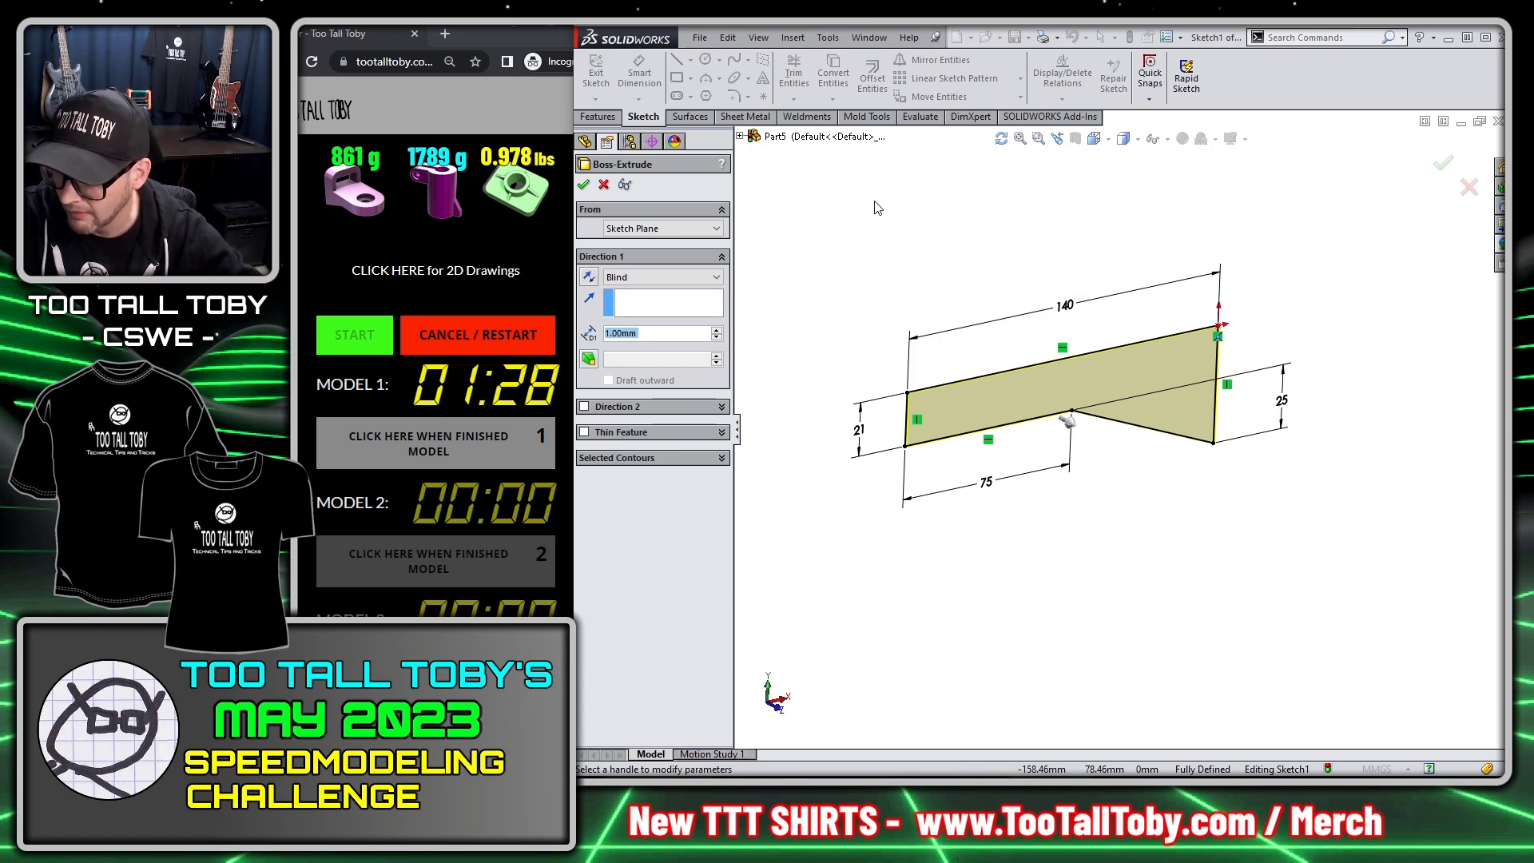
type("80")
key("Return")
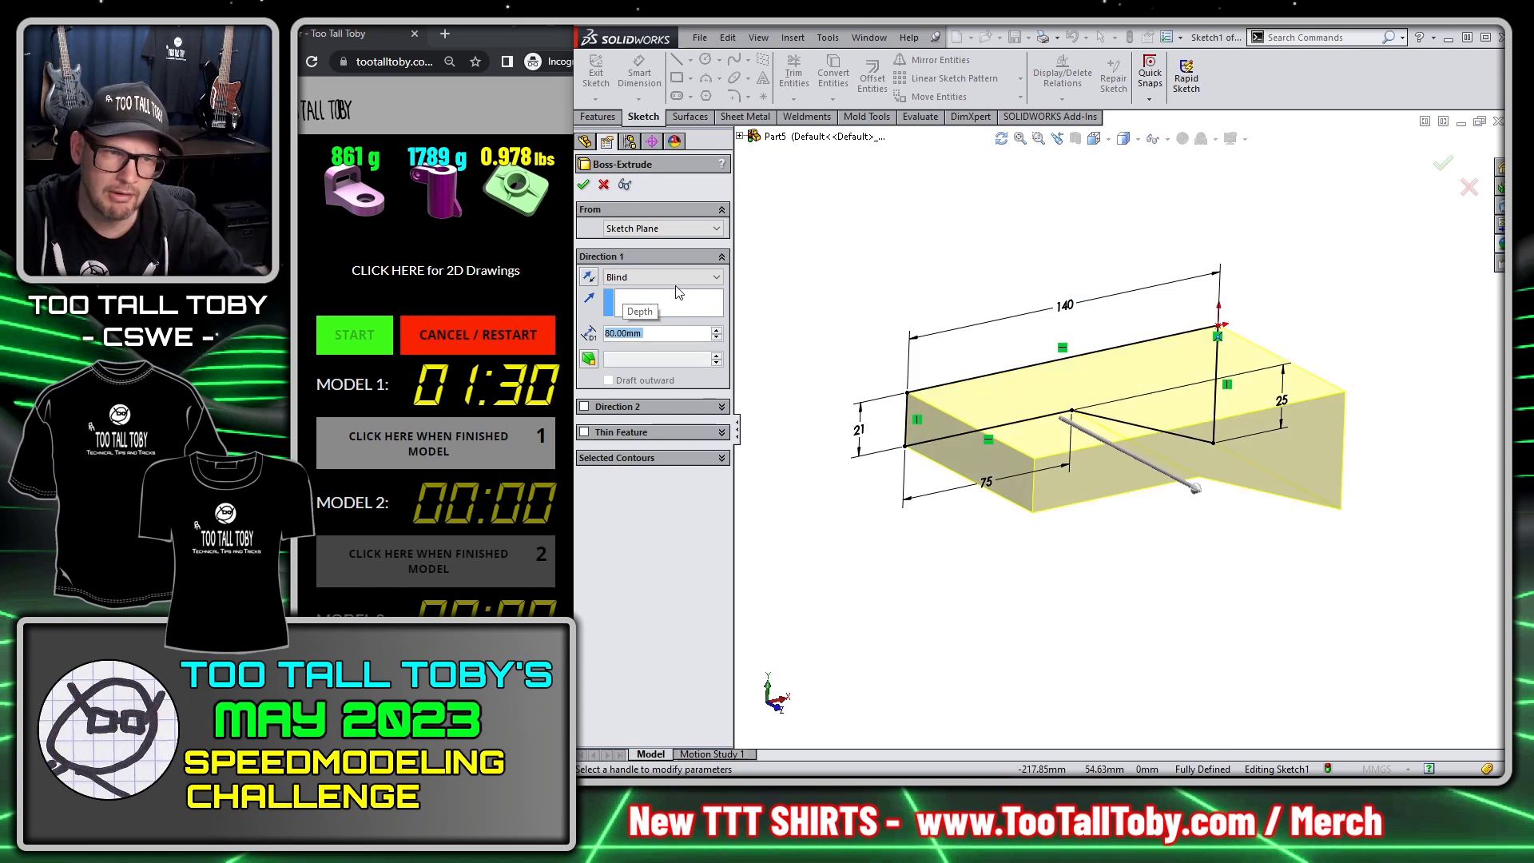
left_click(714, 278)
left_click(702, 344)
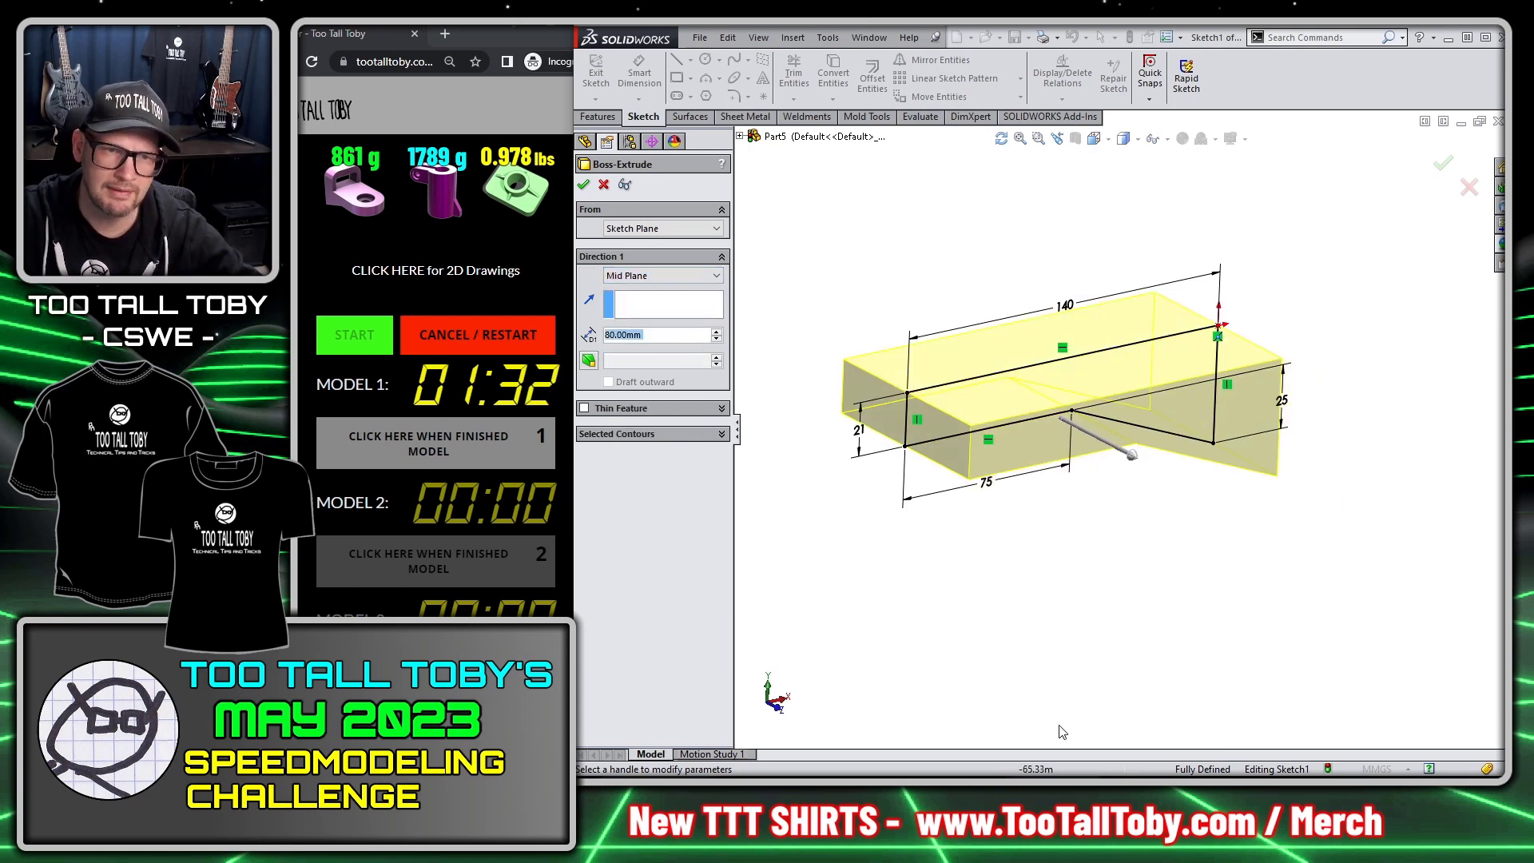
left_click(1437, 166)
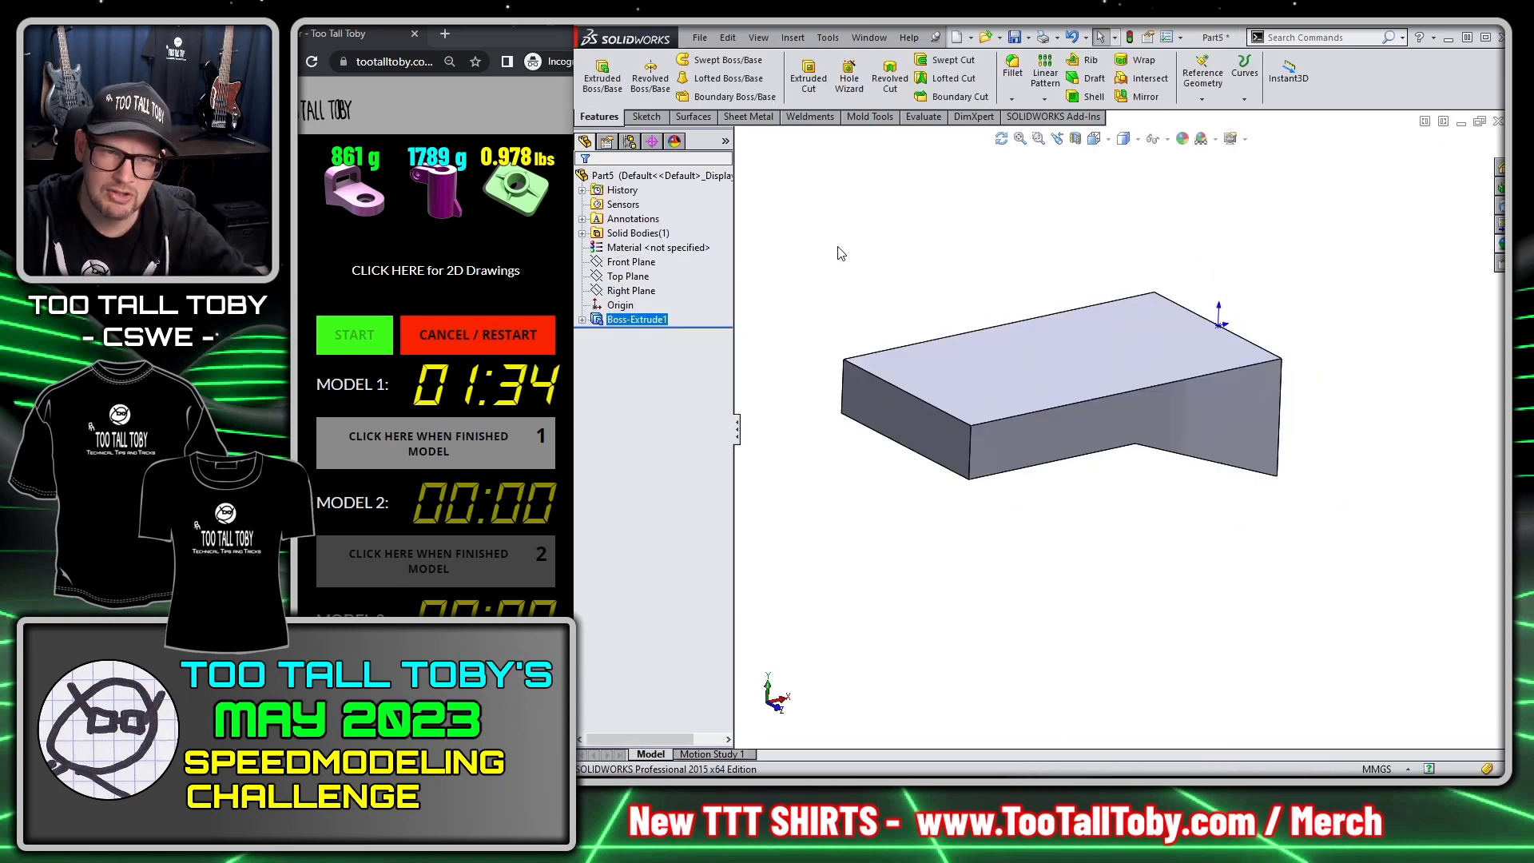
Step: Round the thin end of the block with a Full Round Fillet, using the end face as centre and the two side faces
middle_click_drag(859, 353, 1477, 434)
key("s")
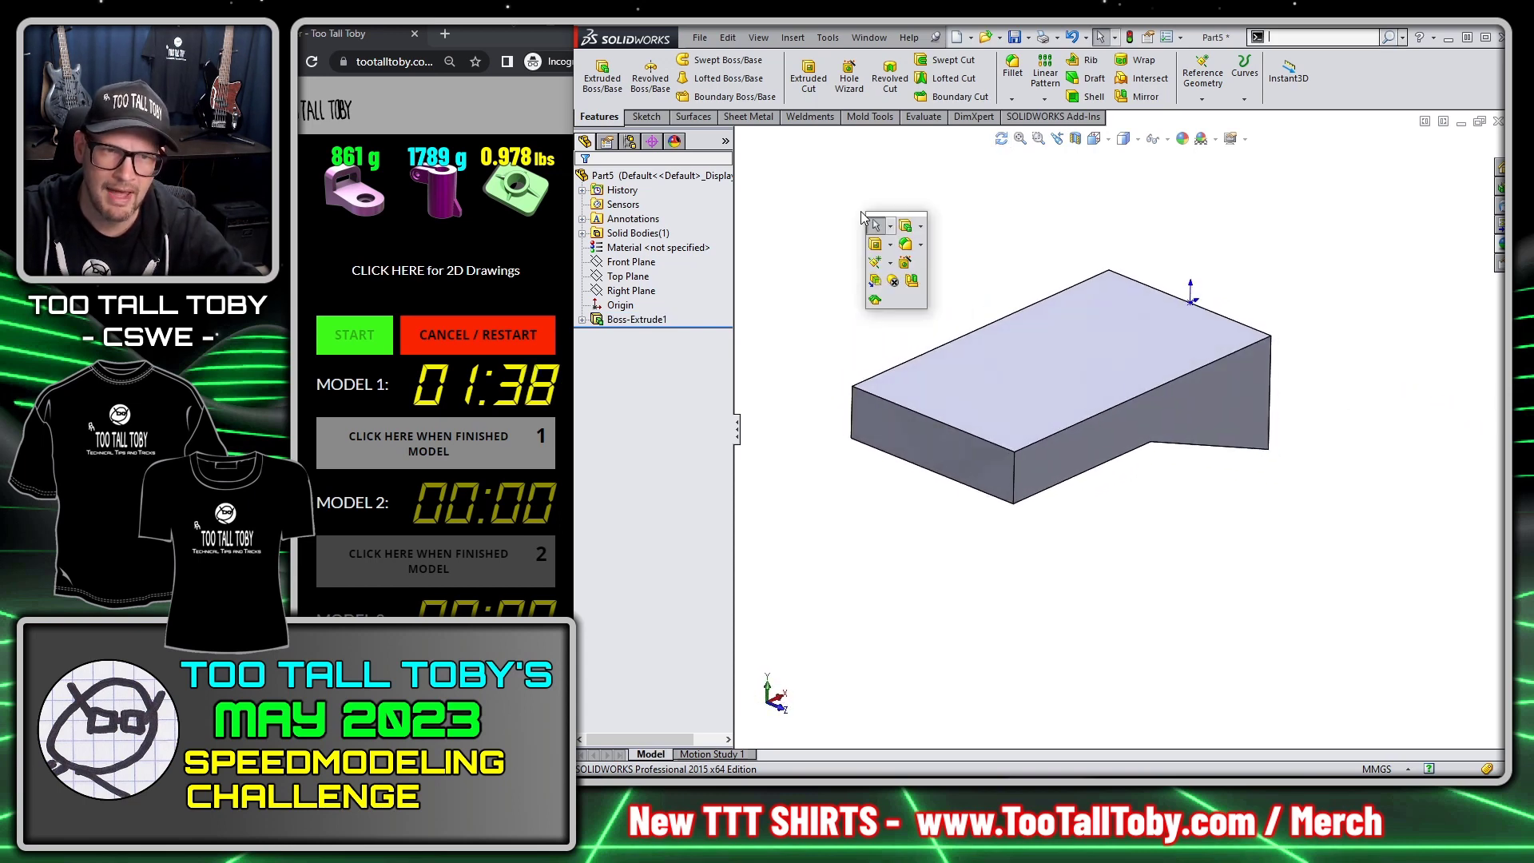
left_click(905, 243)
left_click(700, 254)
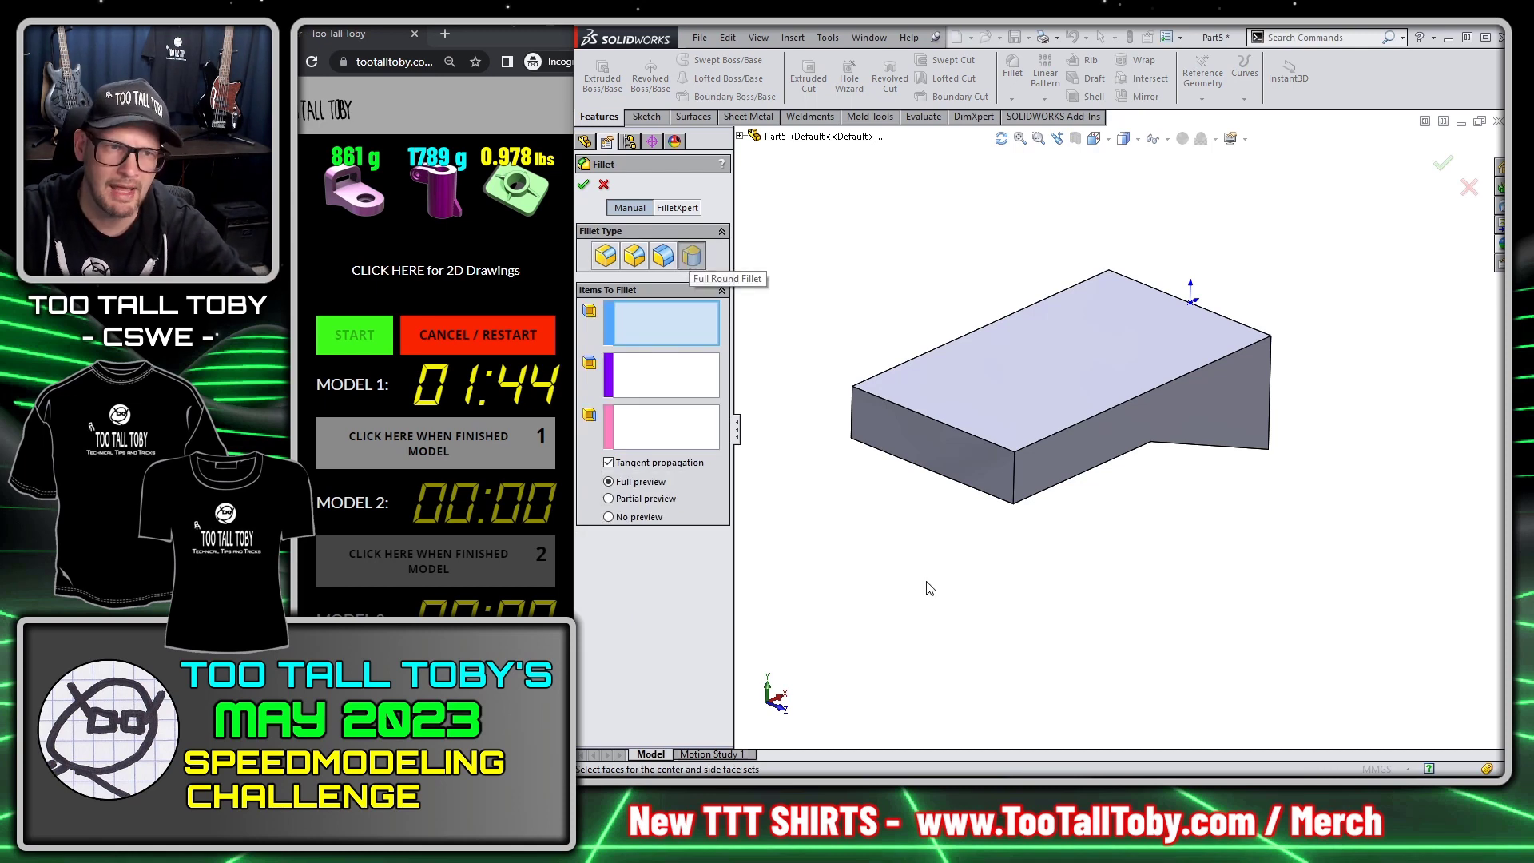
left_click(1053, 452)
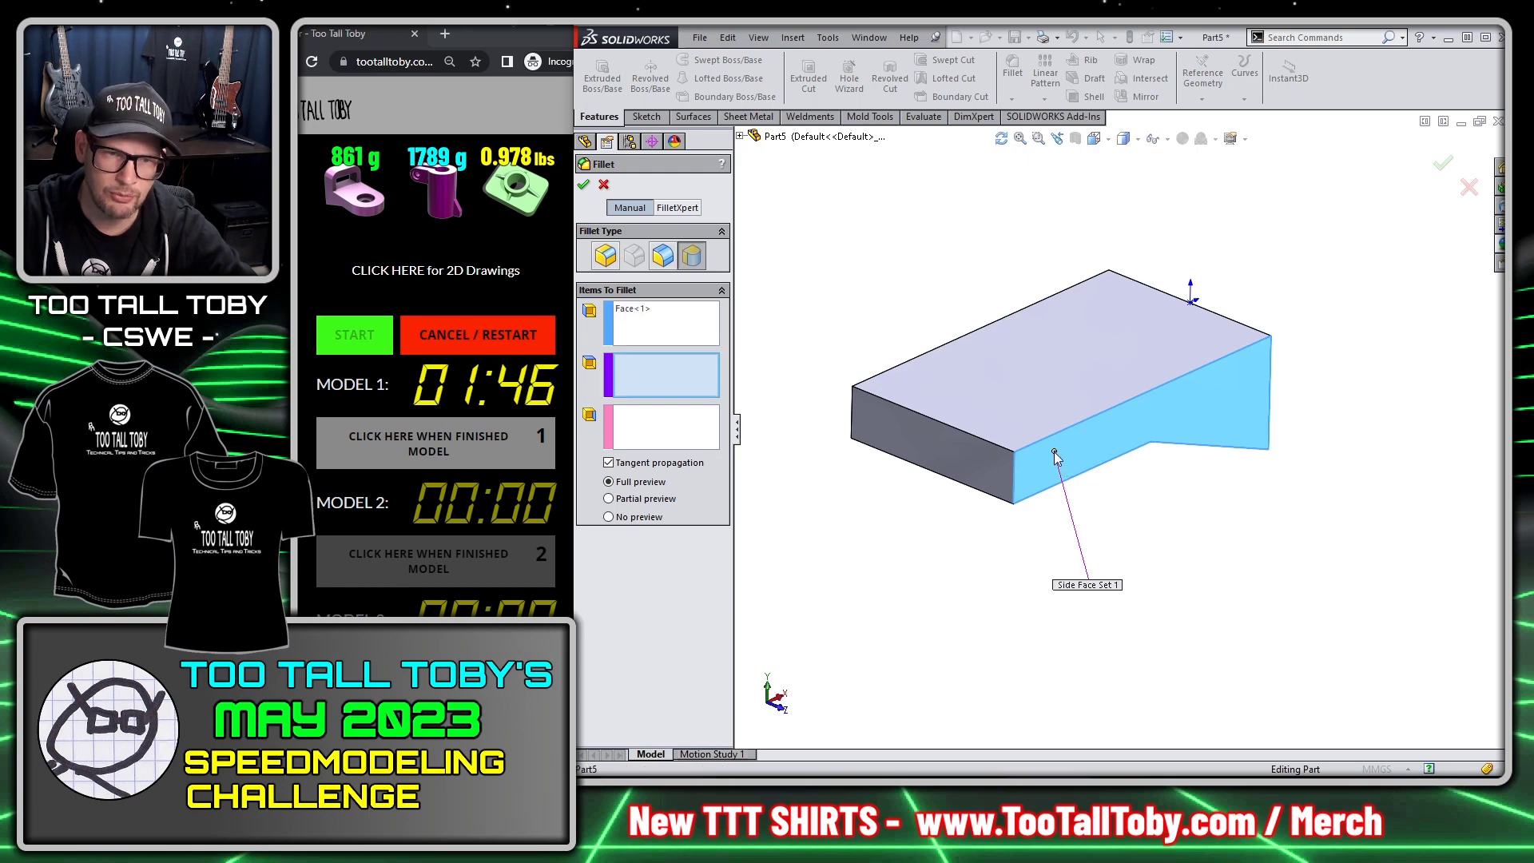
left_click(924, 448)
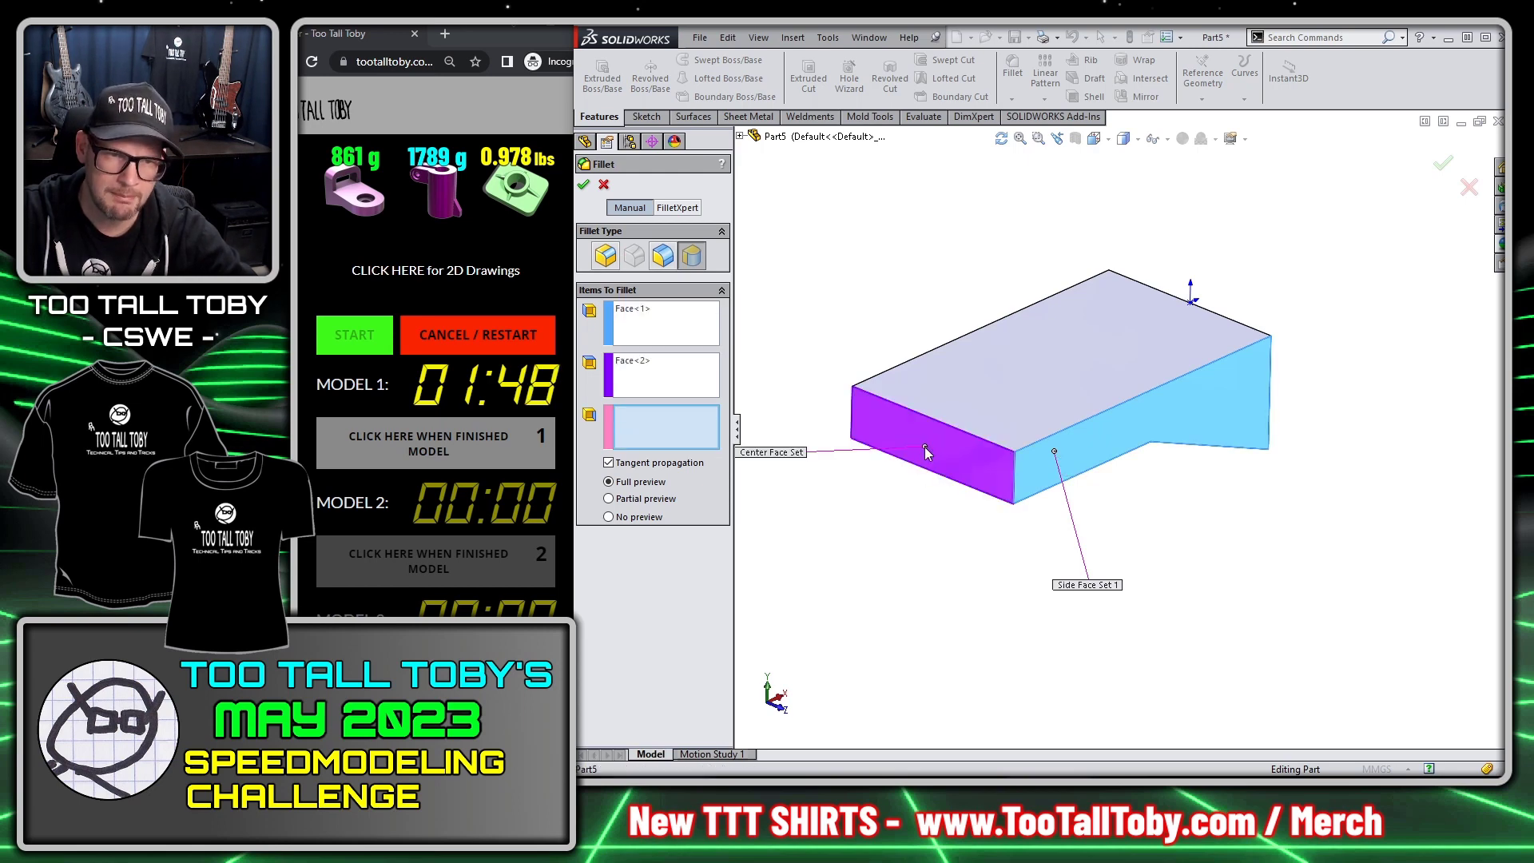
middle_click_drag(924, 447, 1005, 425)
left_click(1005, 425)
right_click(1005, 425)
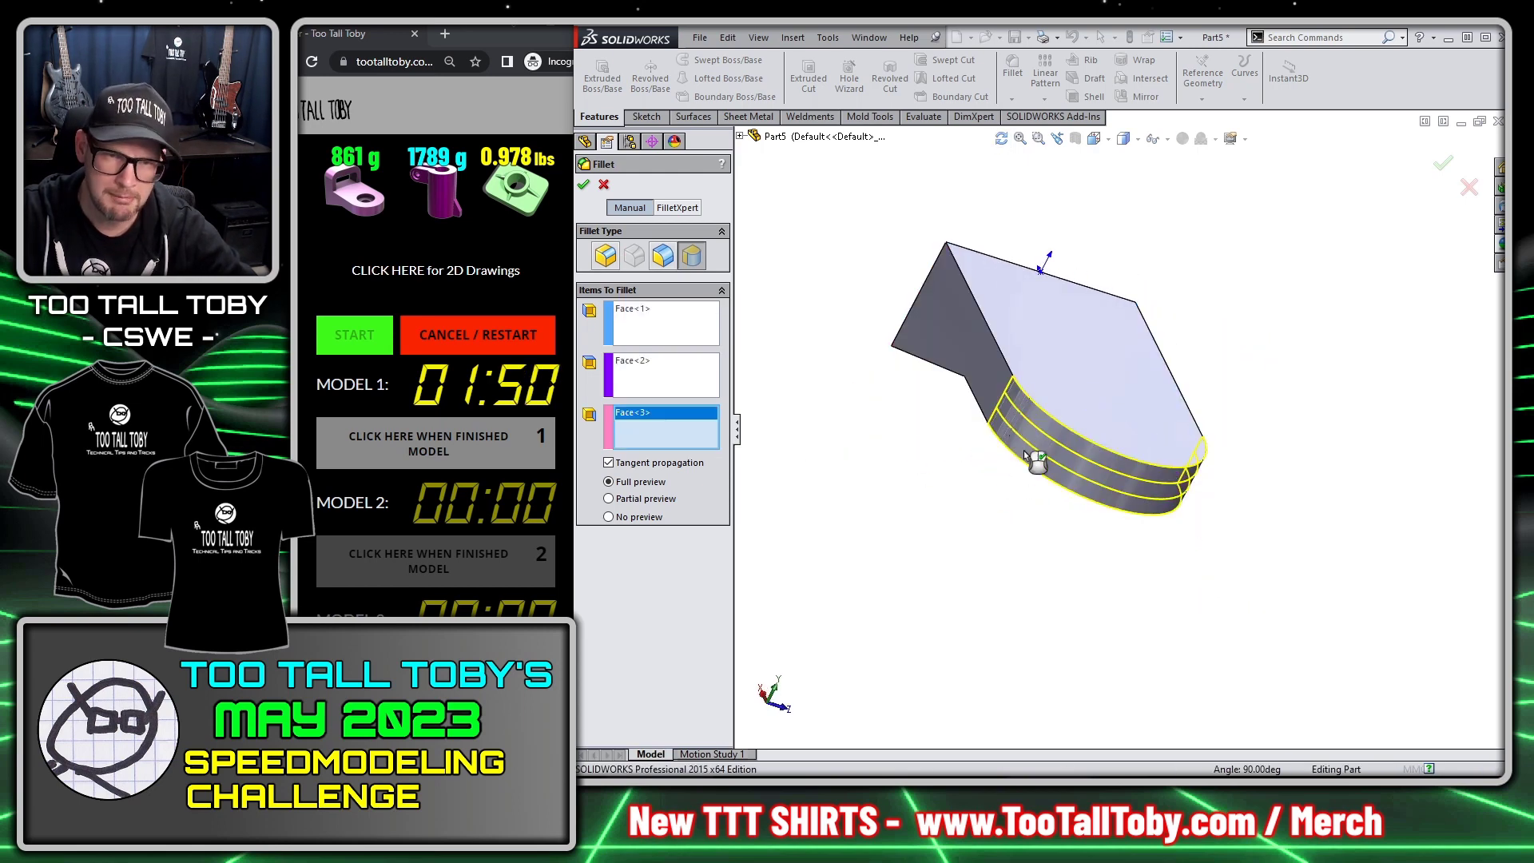
middle_click_drag(1034, 569, 989, 502)
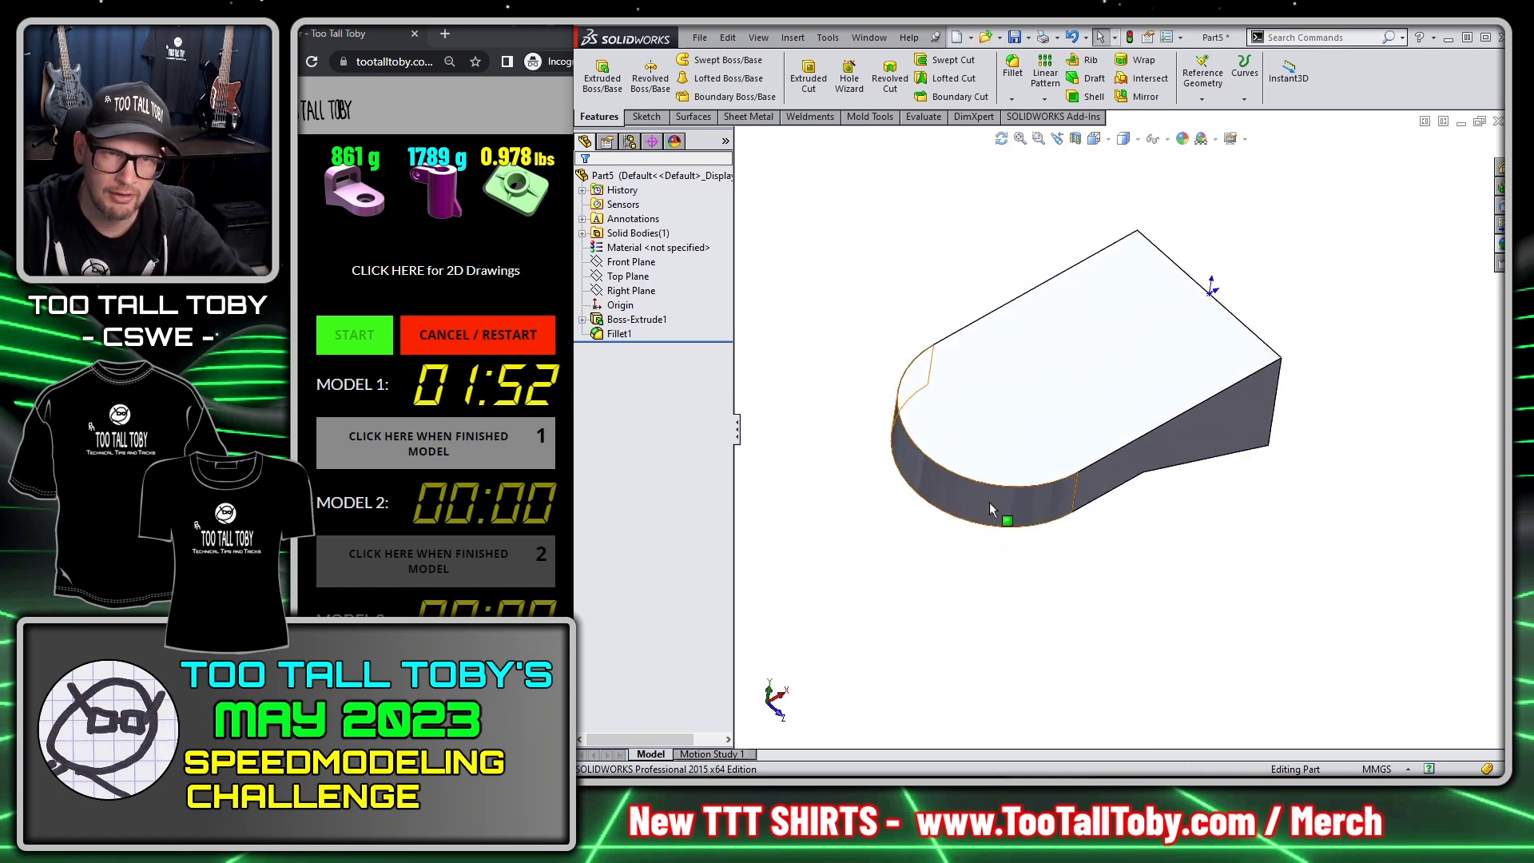
Step: Set up a Through All hex-bolt counterbore with Loose fit and custom sizes: 20 mm through hole, 40 mm counterbore diameter, 10 mm counterbore depth
left_click(849, 77)
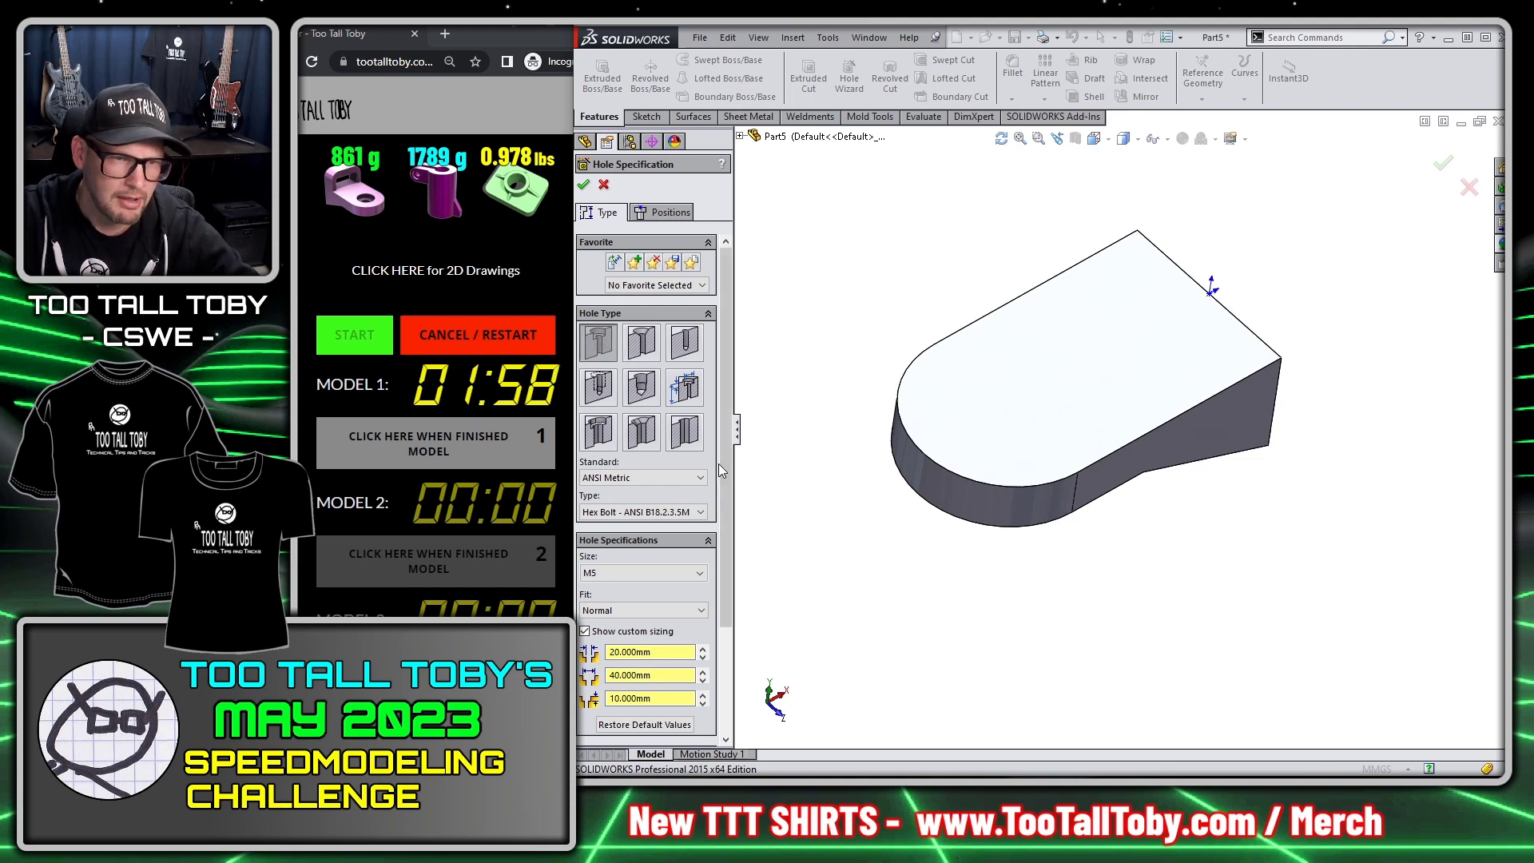
left_click_drag(726, 506, 740, 612)
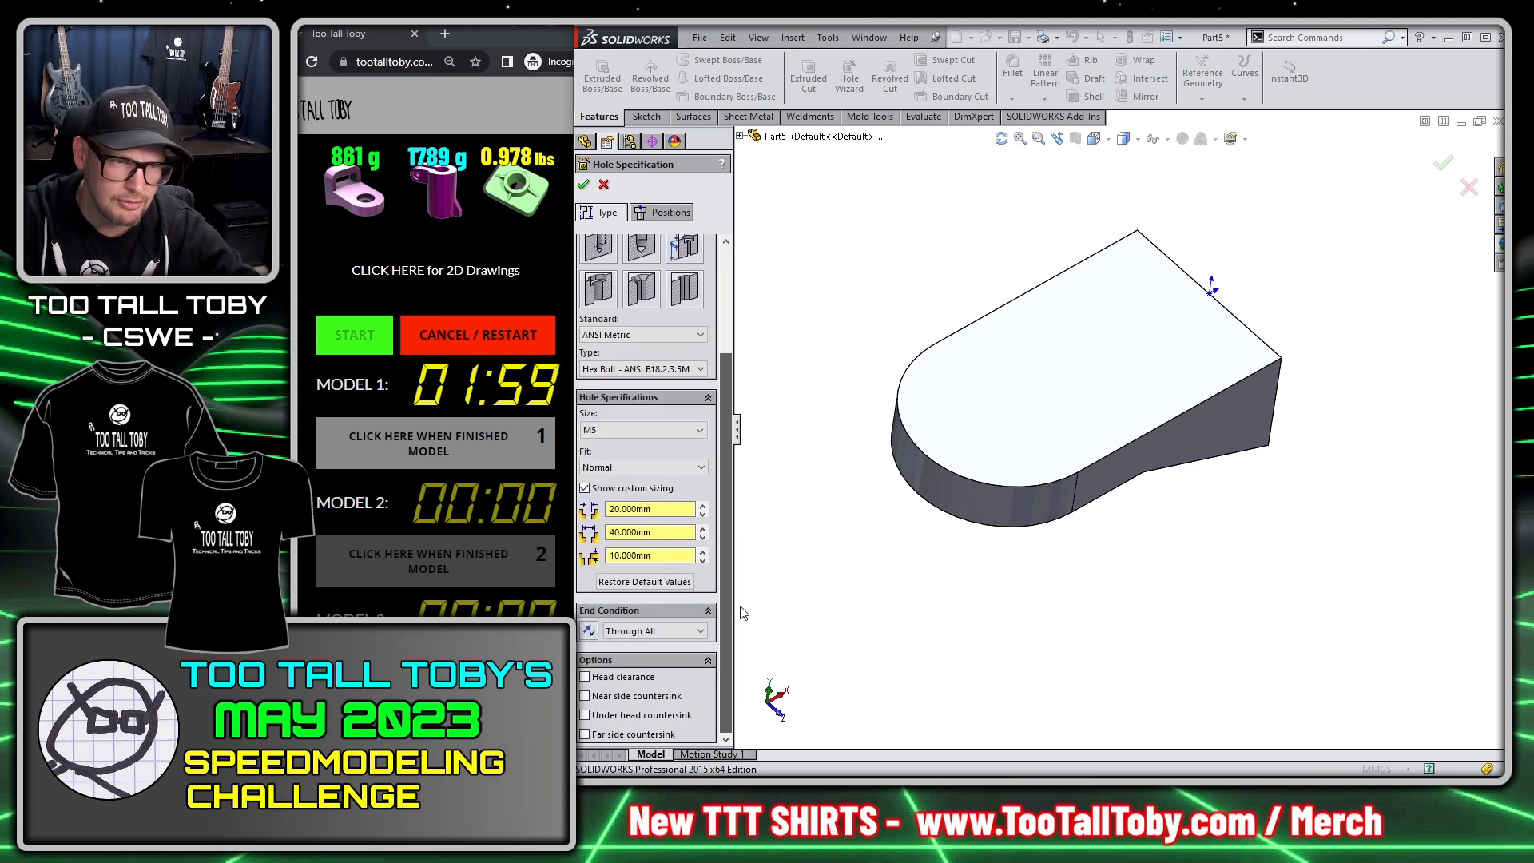
left_click(638, 491)
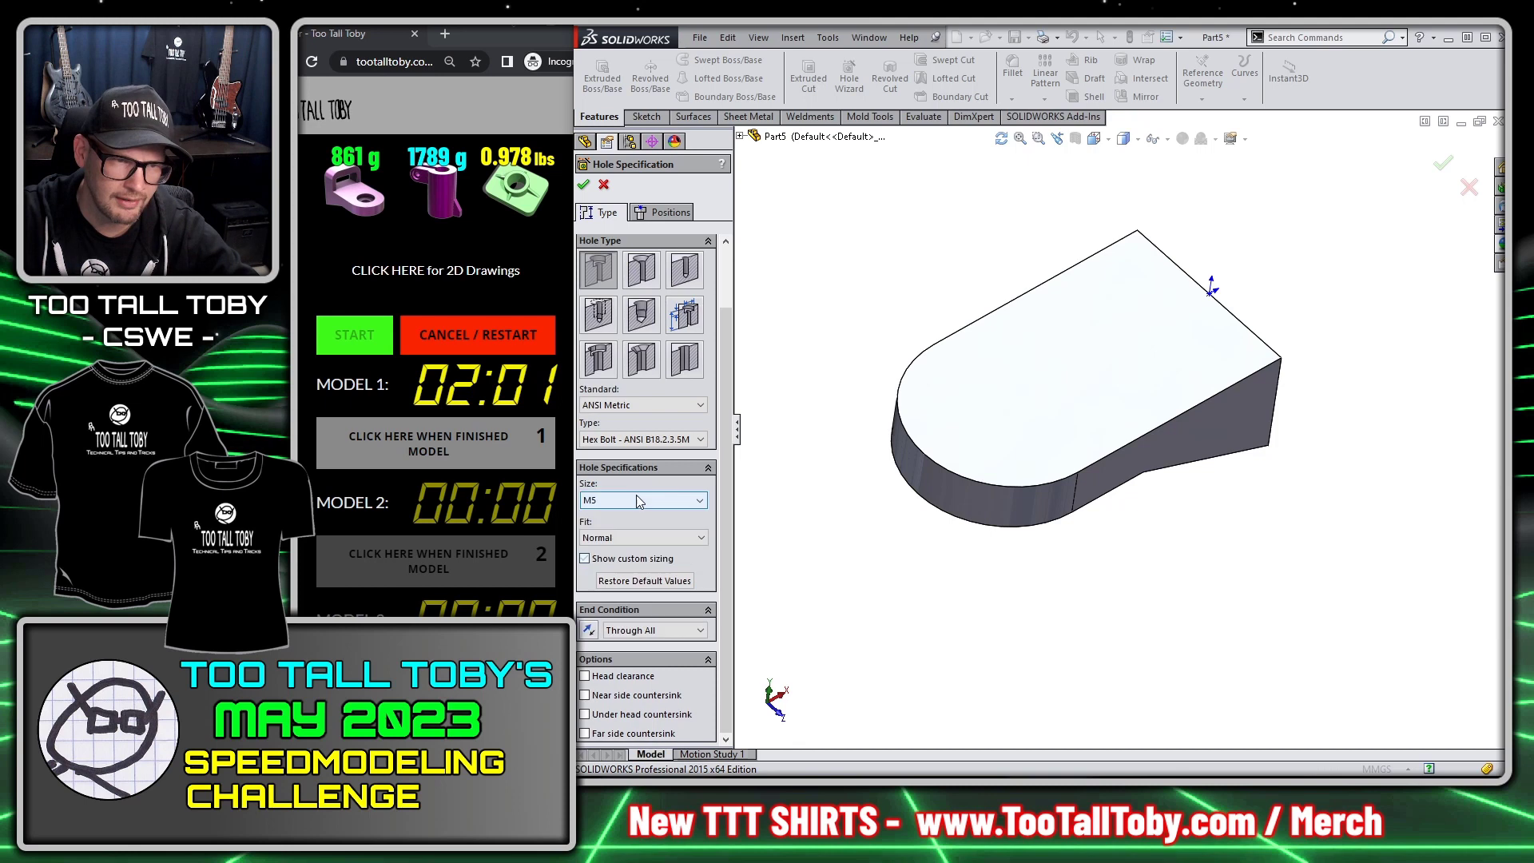
left_click(633, 563)
scroll(656, 540, "down", 1)
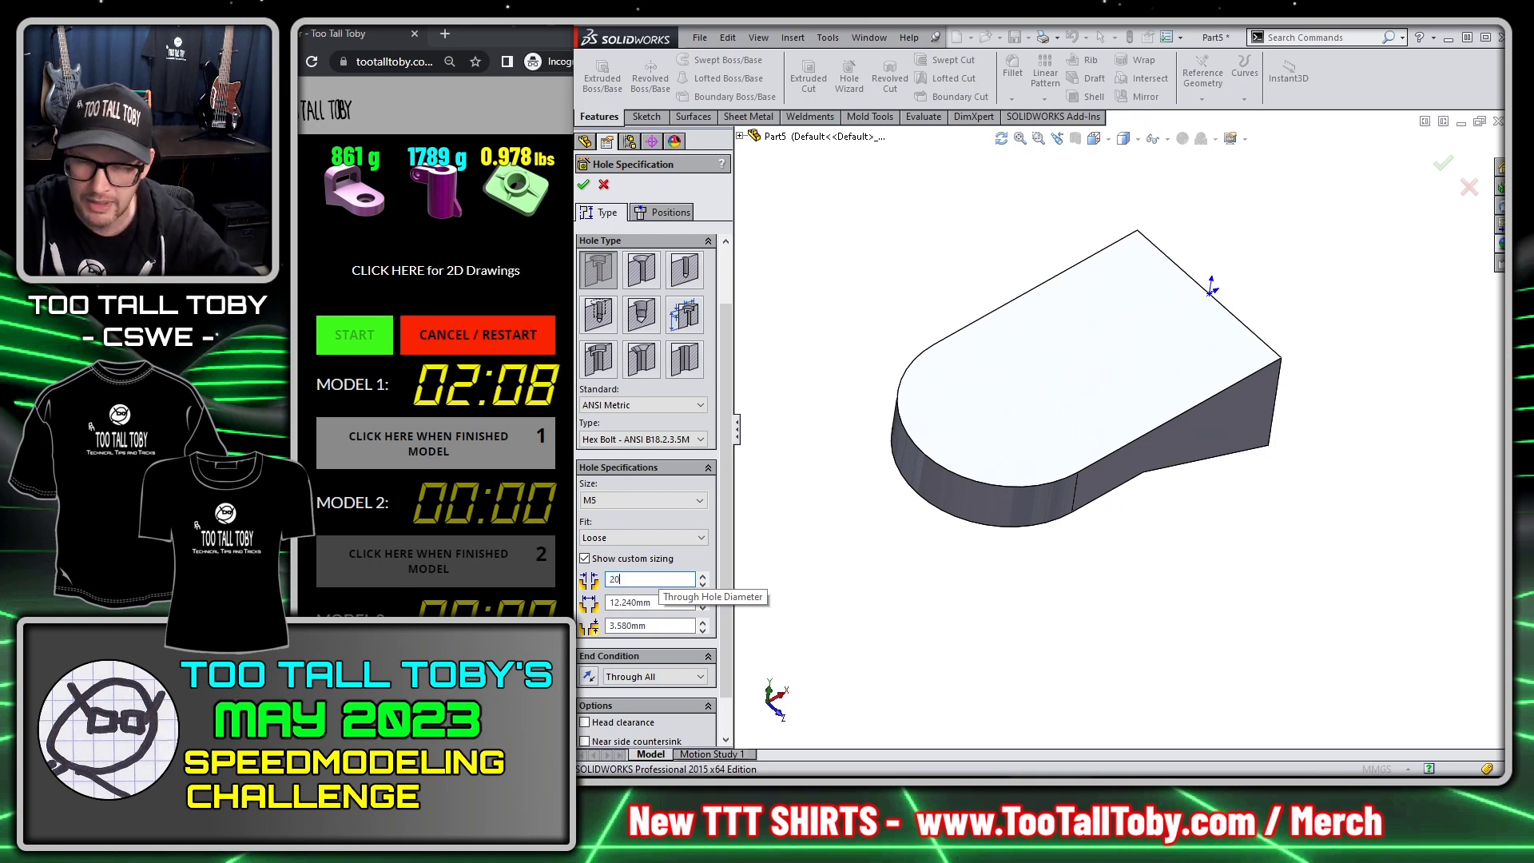
key("Tab")
type("40")
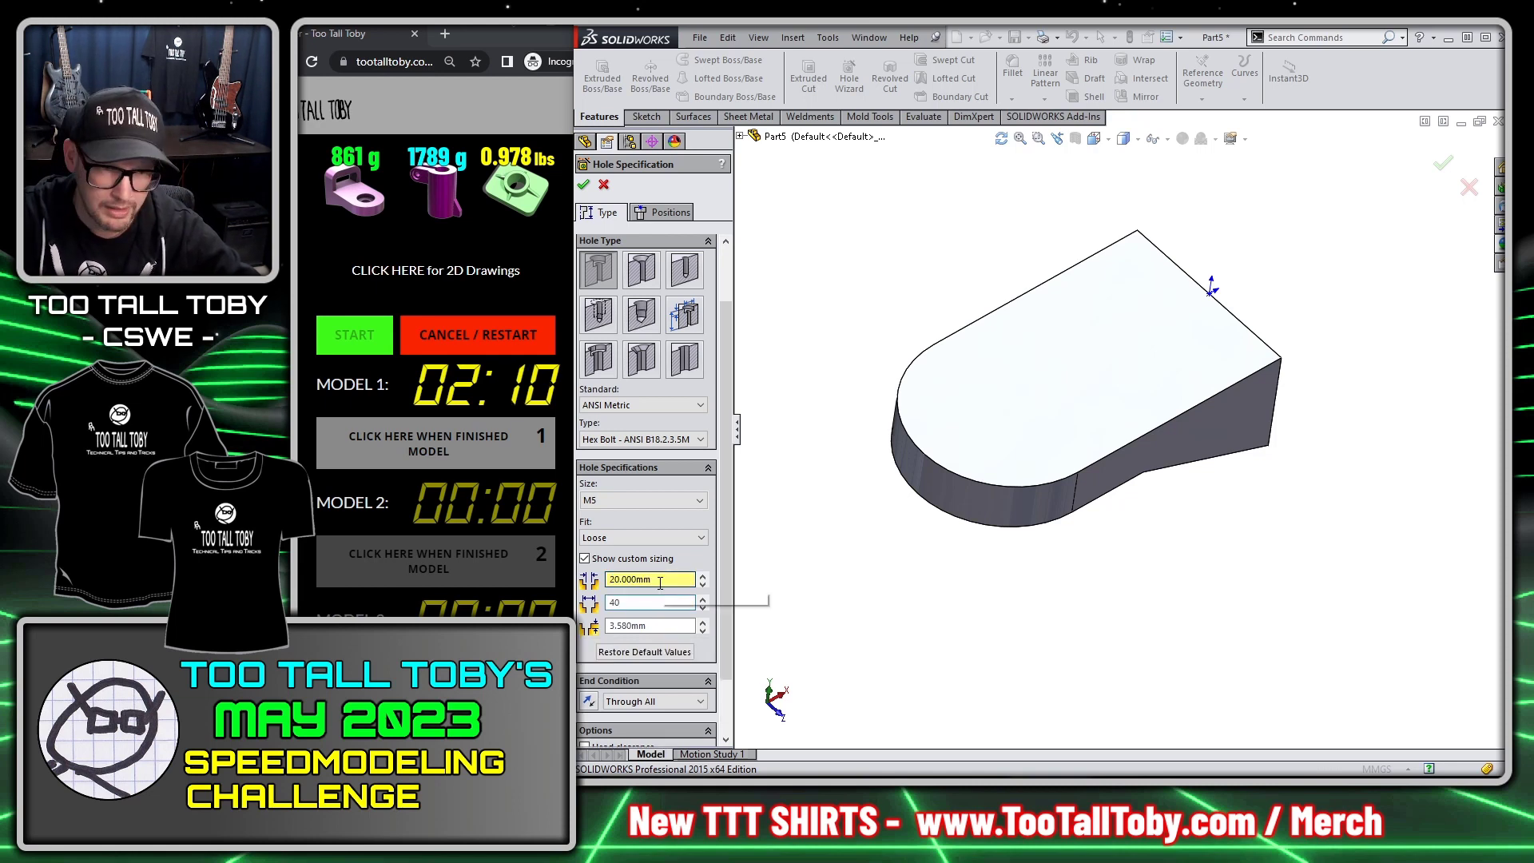
key("Tab")
key("Tab")
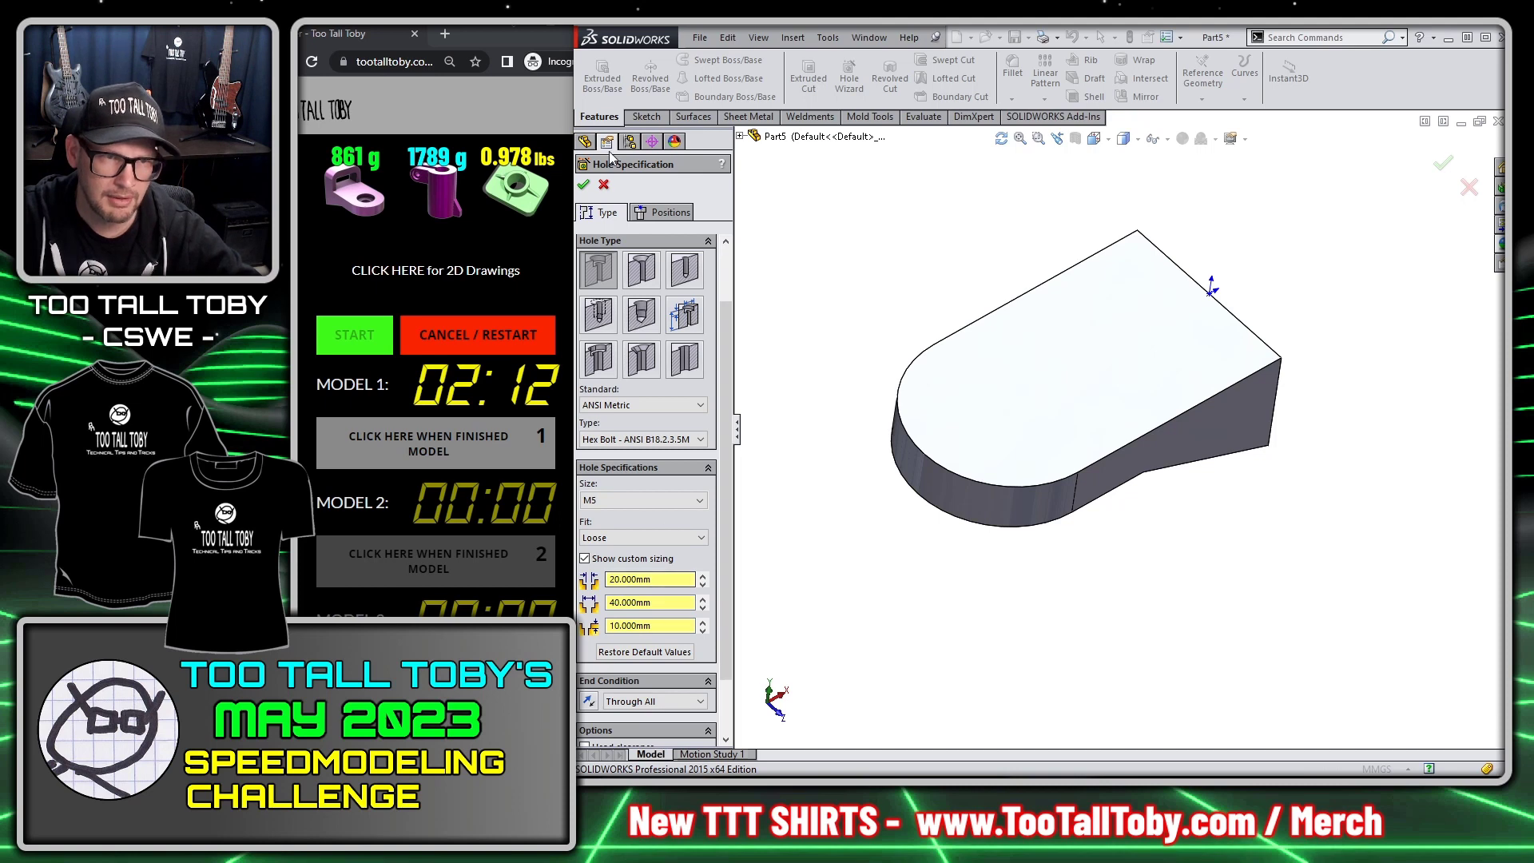
Step: Place the counterbored hole on the block's upper face, concentric with the rounded end
left_click(655, 214)
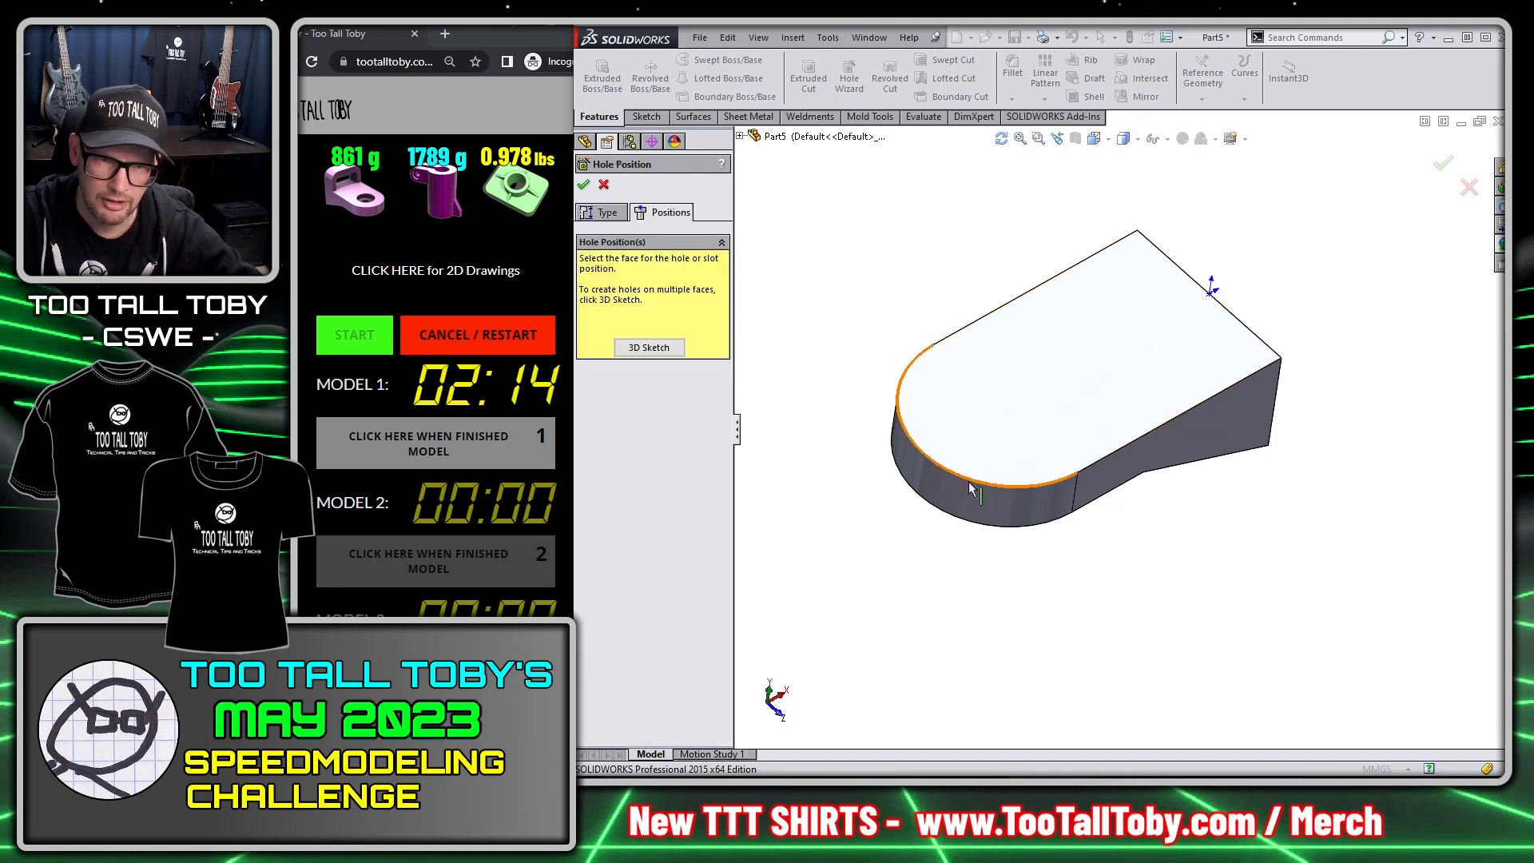
left_click(975, 448)
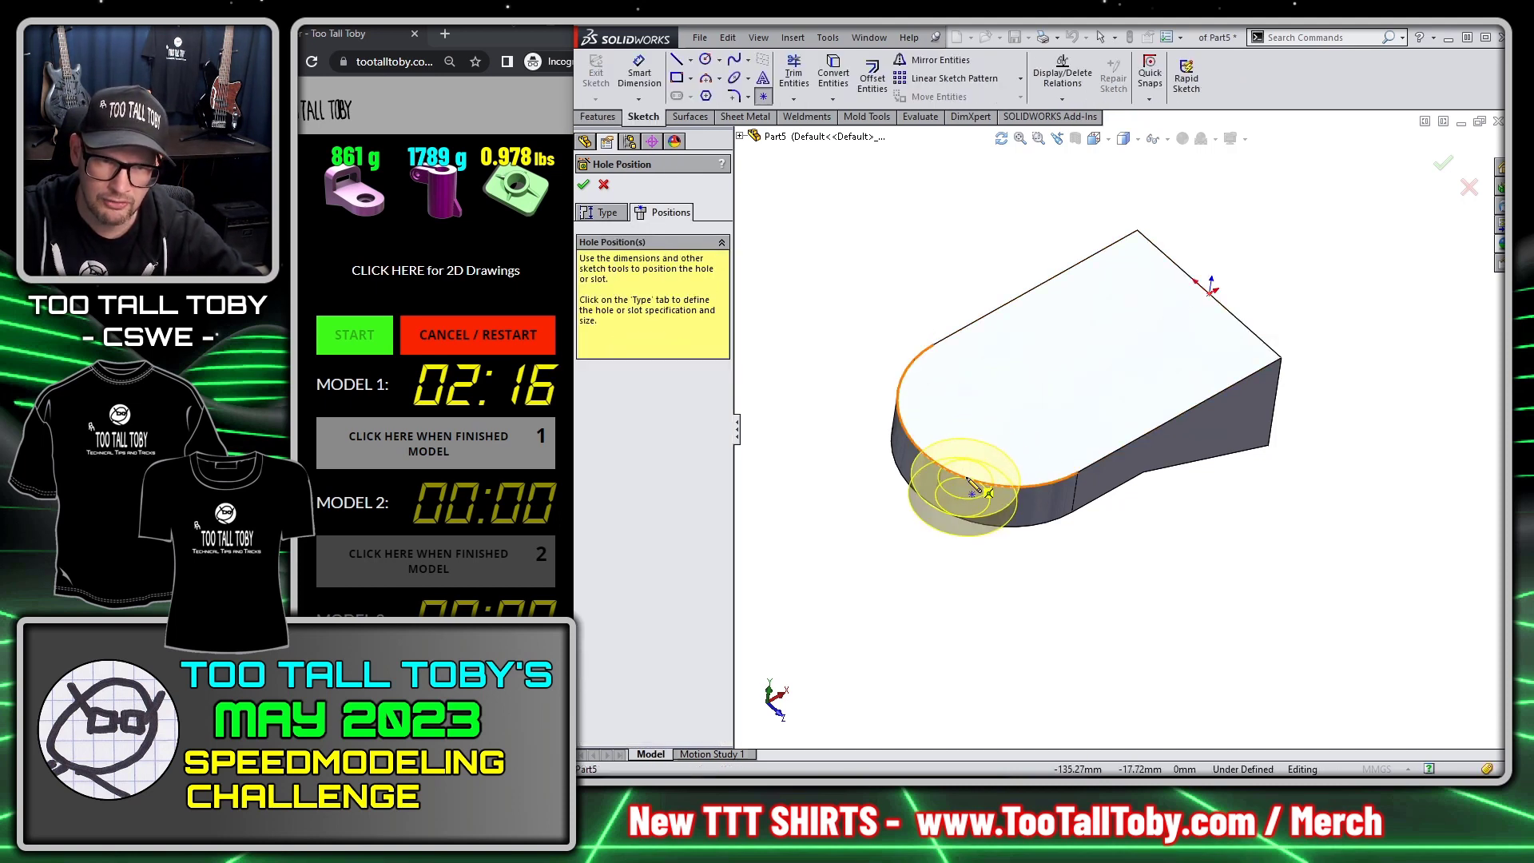
left_click(1005, 409)
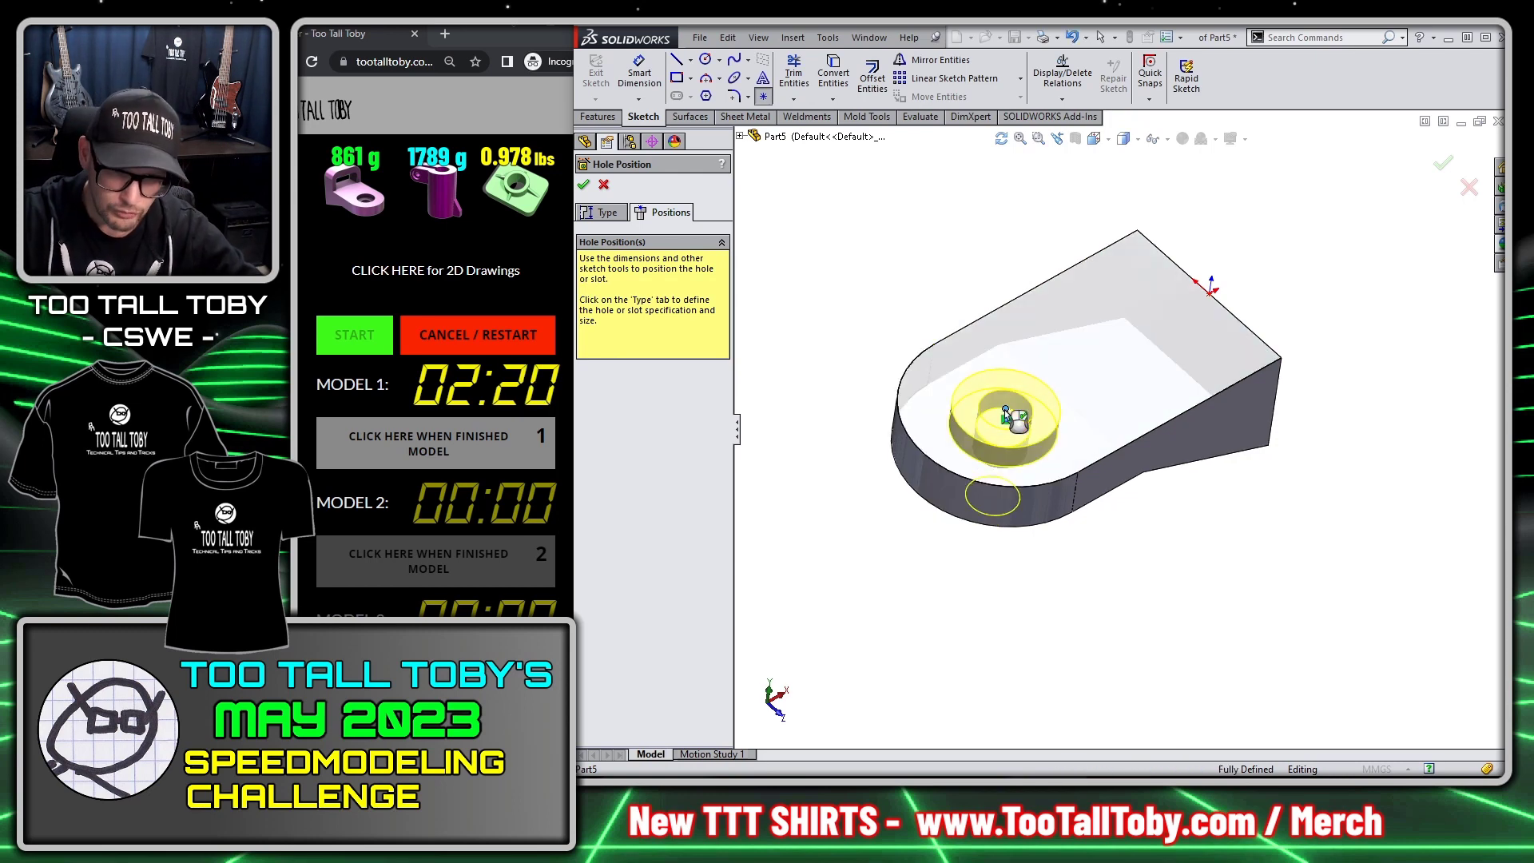
right_click(1006, 409)
Step: Start a sketch on the block's square end face and draw a 45 mm vertical line upward from its upper corner on the +Z side
mouse_move(948, 377)
middle_mouse_down()
mouse_move(976, 406)
mouse_move(1267, 472)
mouse_move(1452, 490)
mouse_move(1215, 391)
mouse_move(1333, 365)
mouse_move(1090, 390)
middle_mouse_up()
left_click(999, 430)
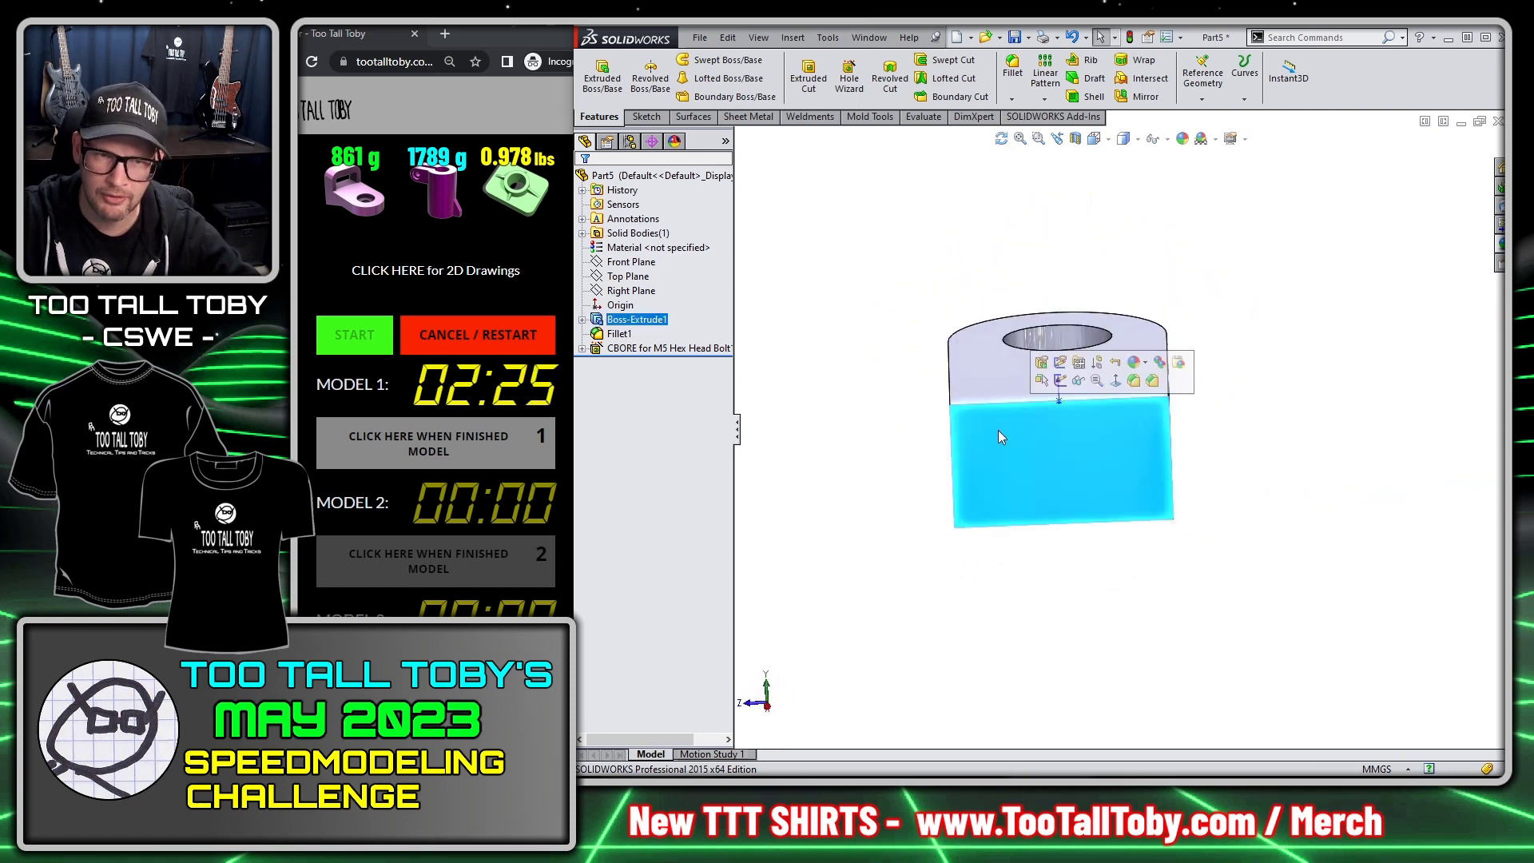
left_click(1060, 381)
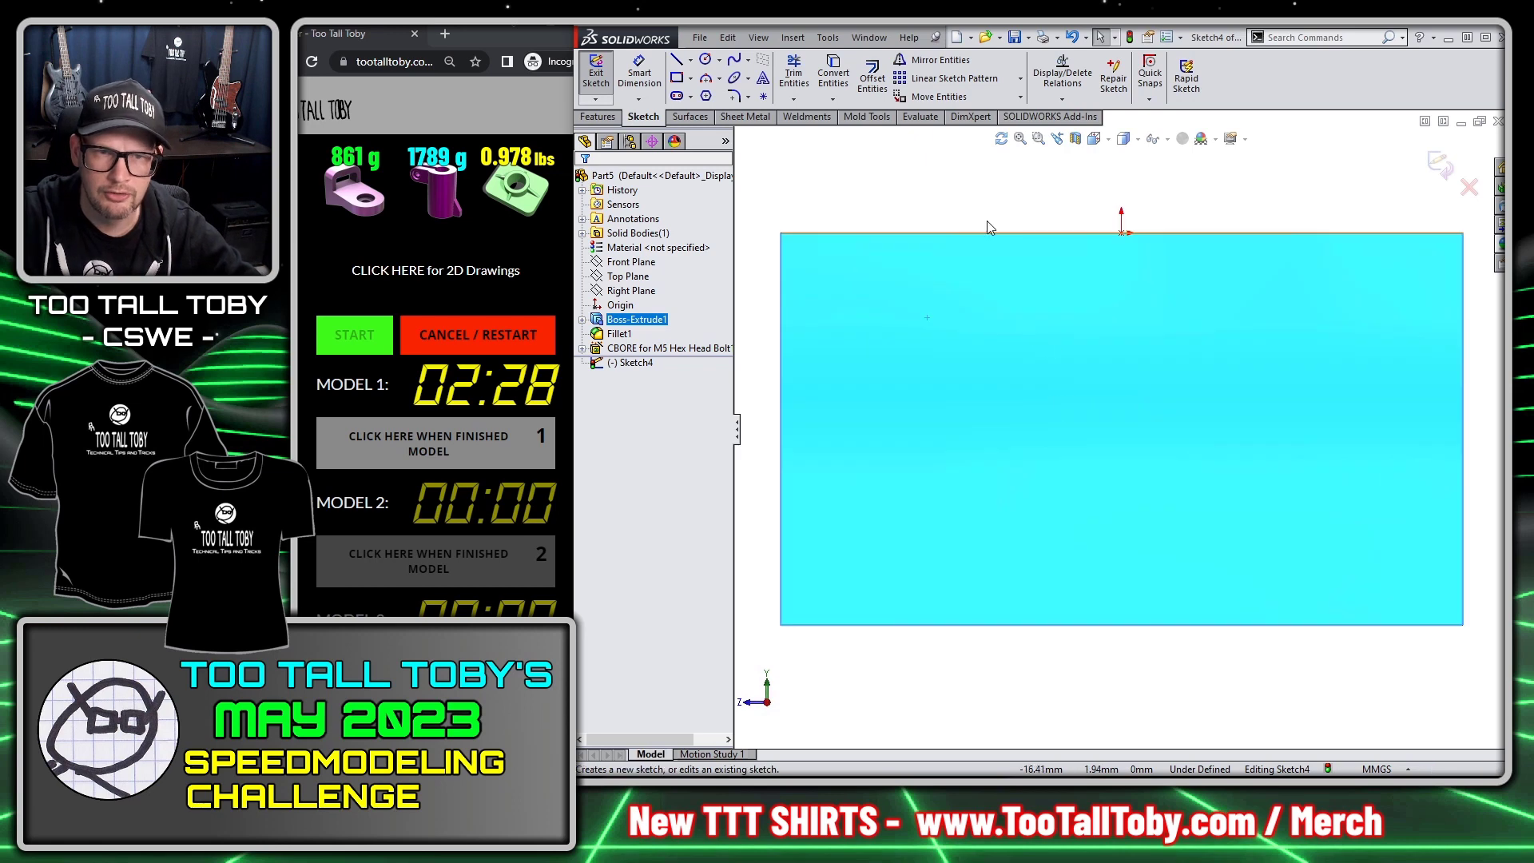
middle_click_drag(1029, 242, 1054, 470, "ctrl")
scroll(1126, 448, "up", 2)
middle_click_drag(1161, 383, 1154, 429, "ctrl")
key("s")
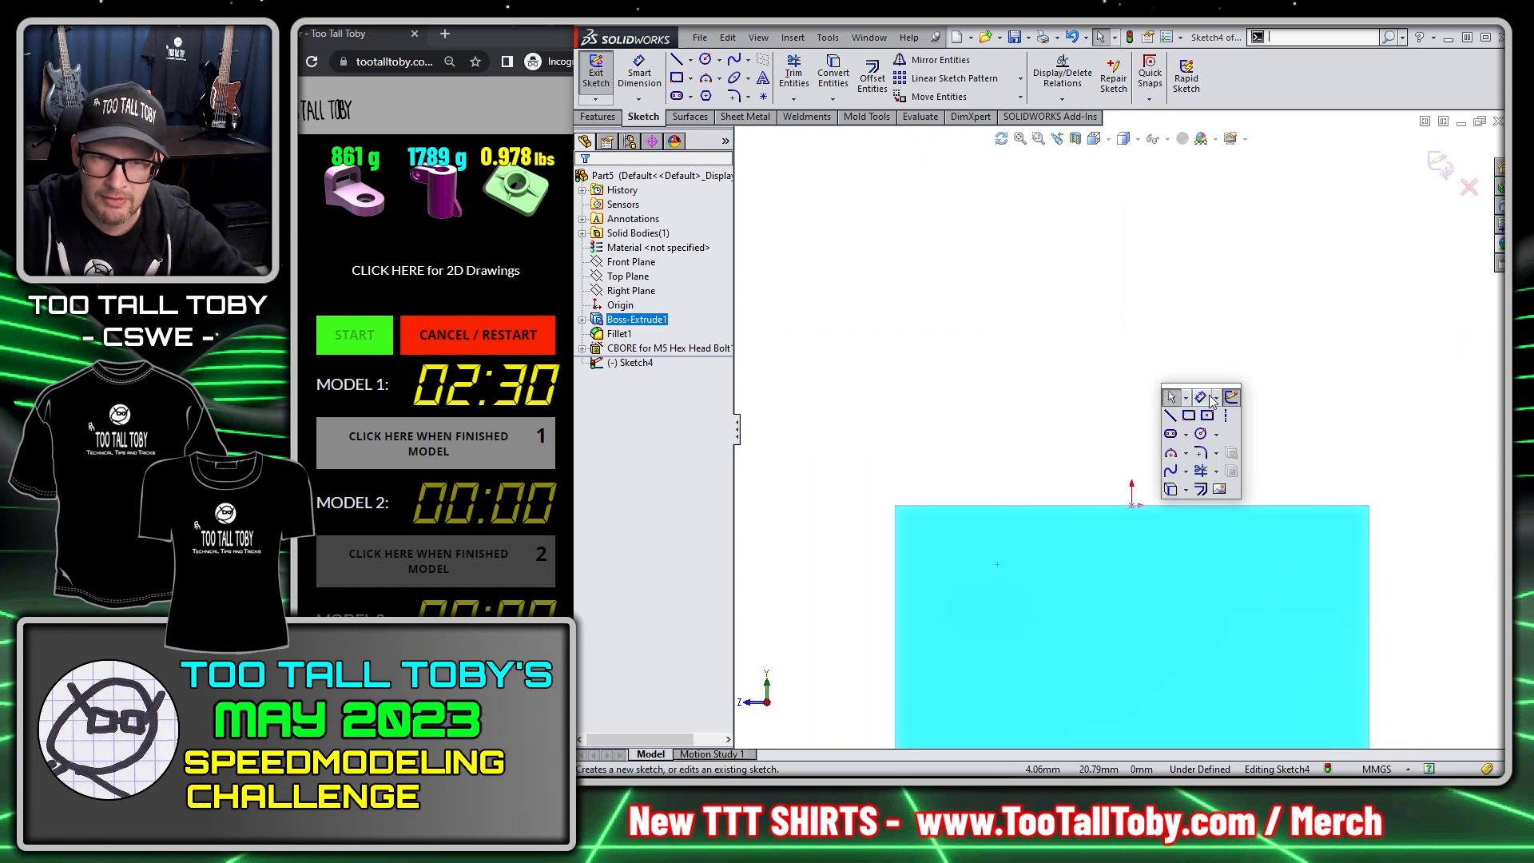
left_click(1170, 415)
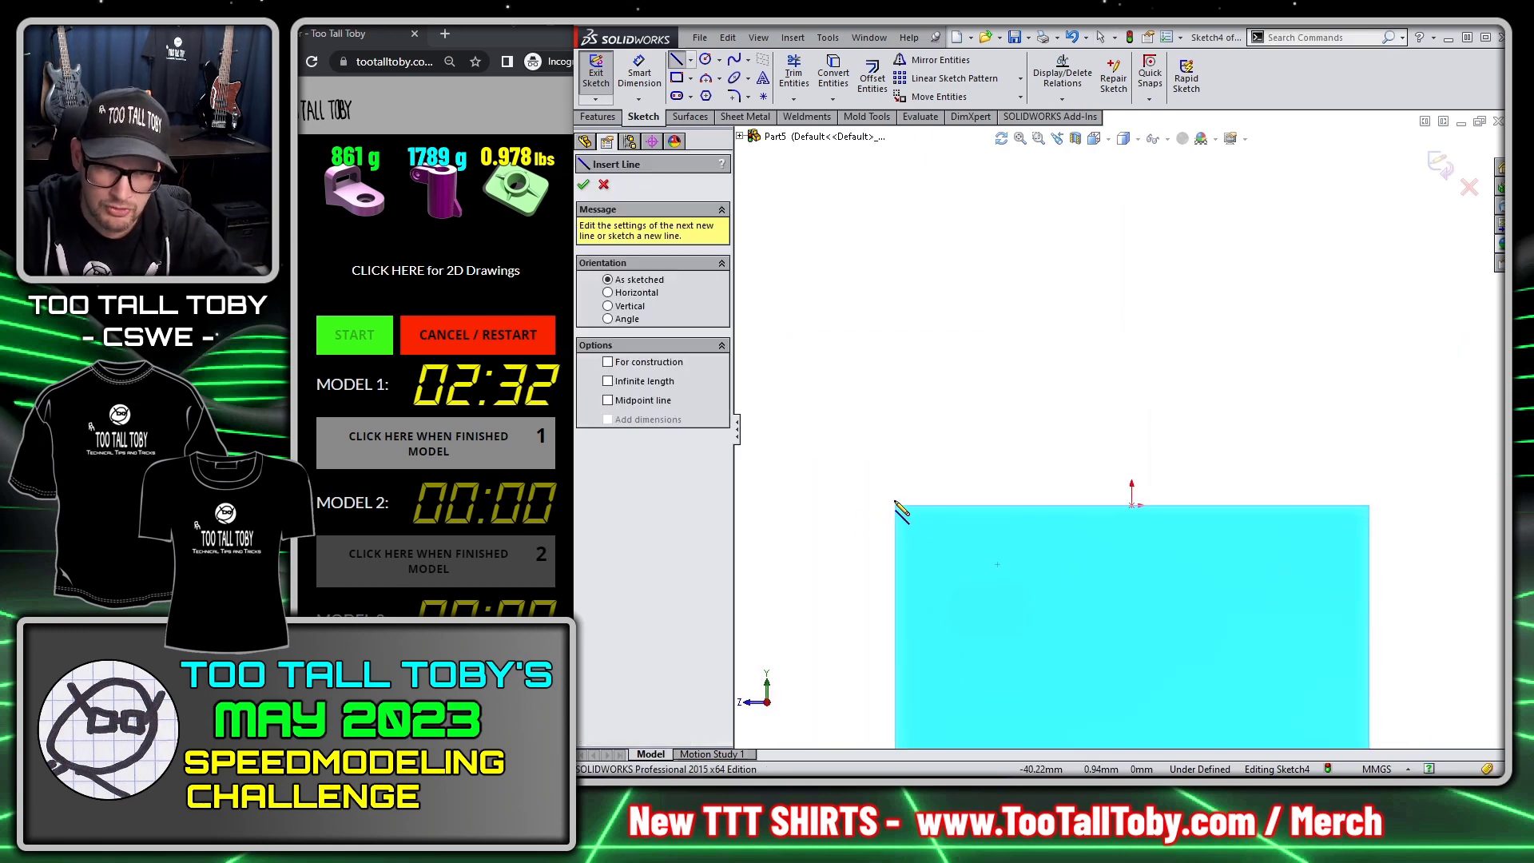
left_click(896, 505)
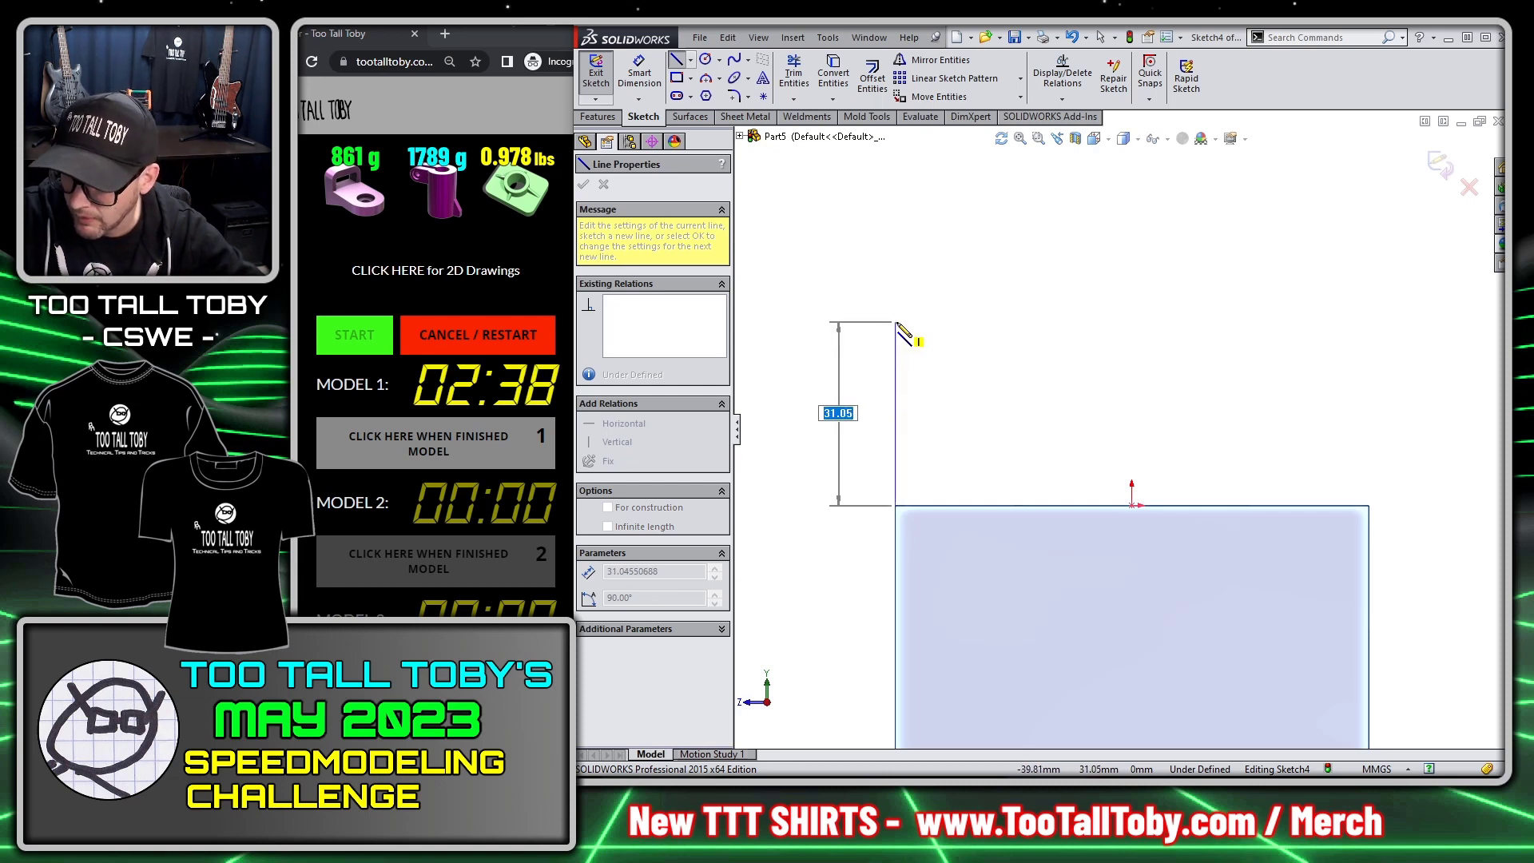
type("41")
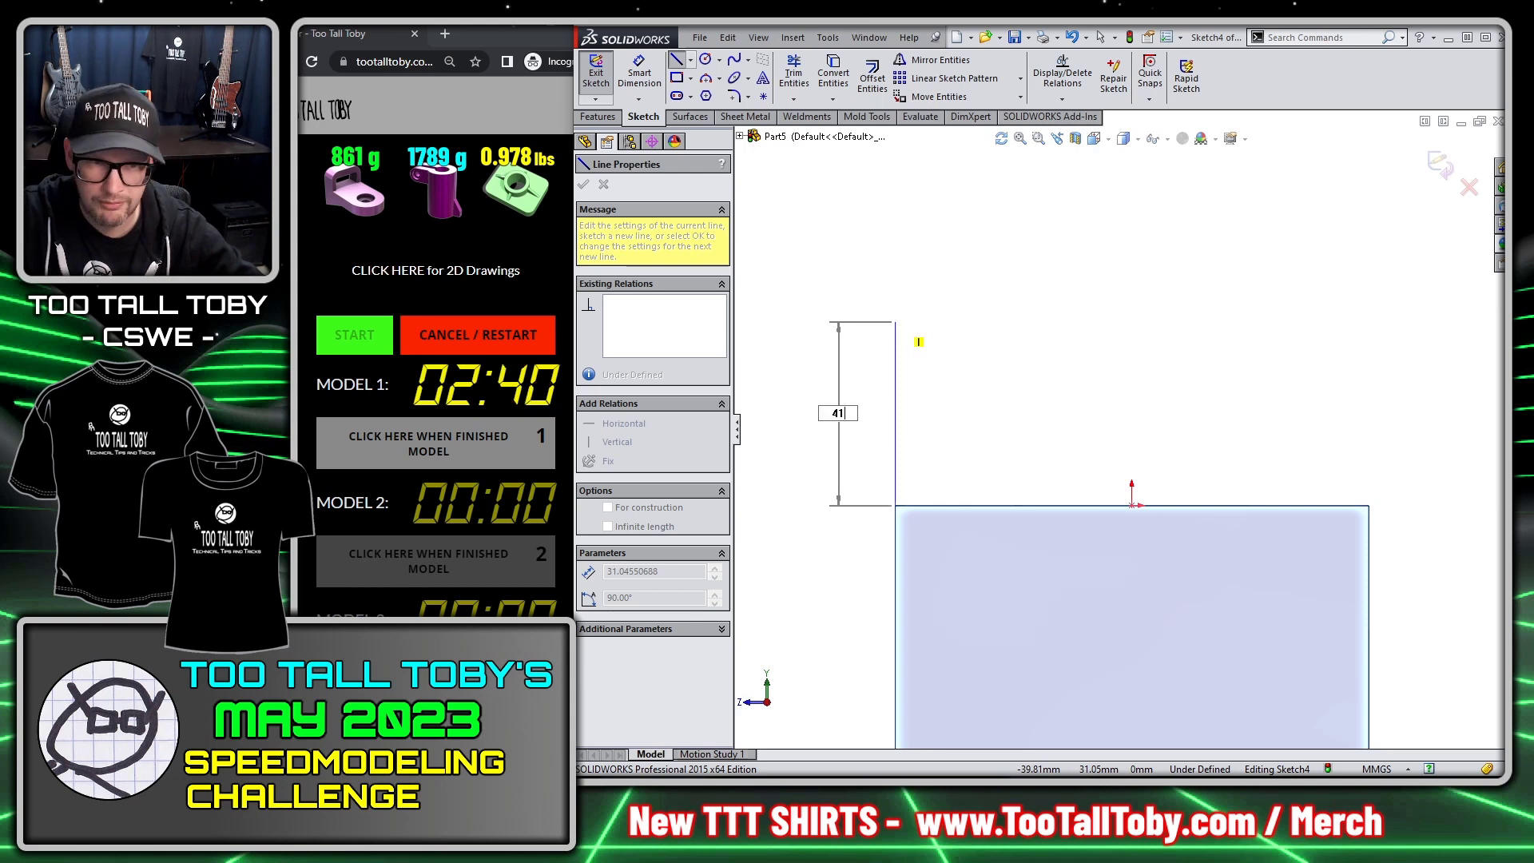
key("Return")
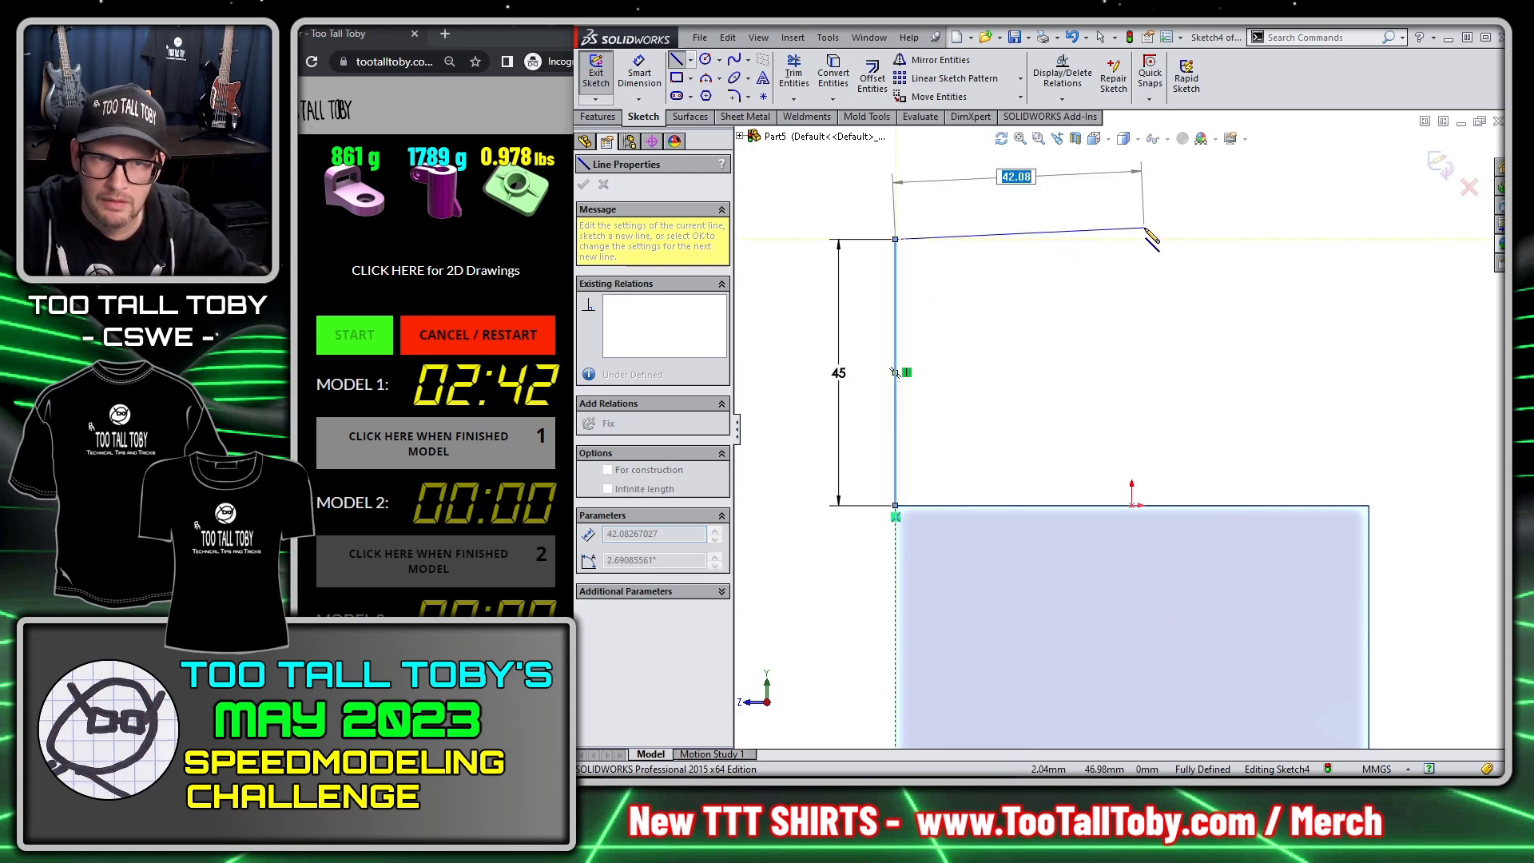
Step: Close the half-profile with a horizontal line to above the origin, a 15 mm drop, and a leg about 10 mm wide down to the block edge
left_click(1133, 240)
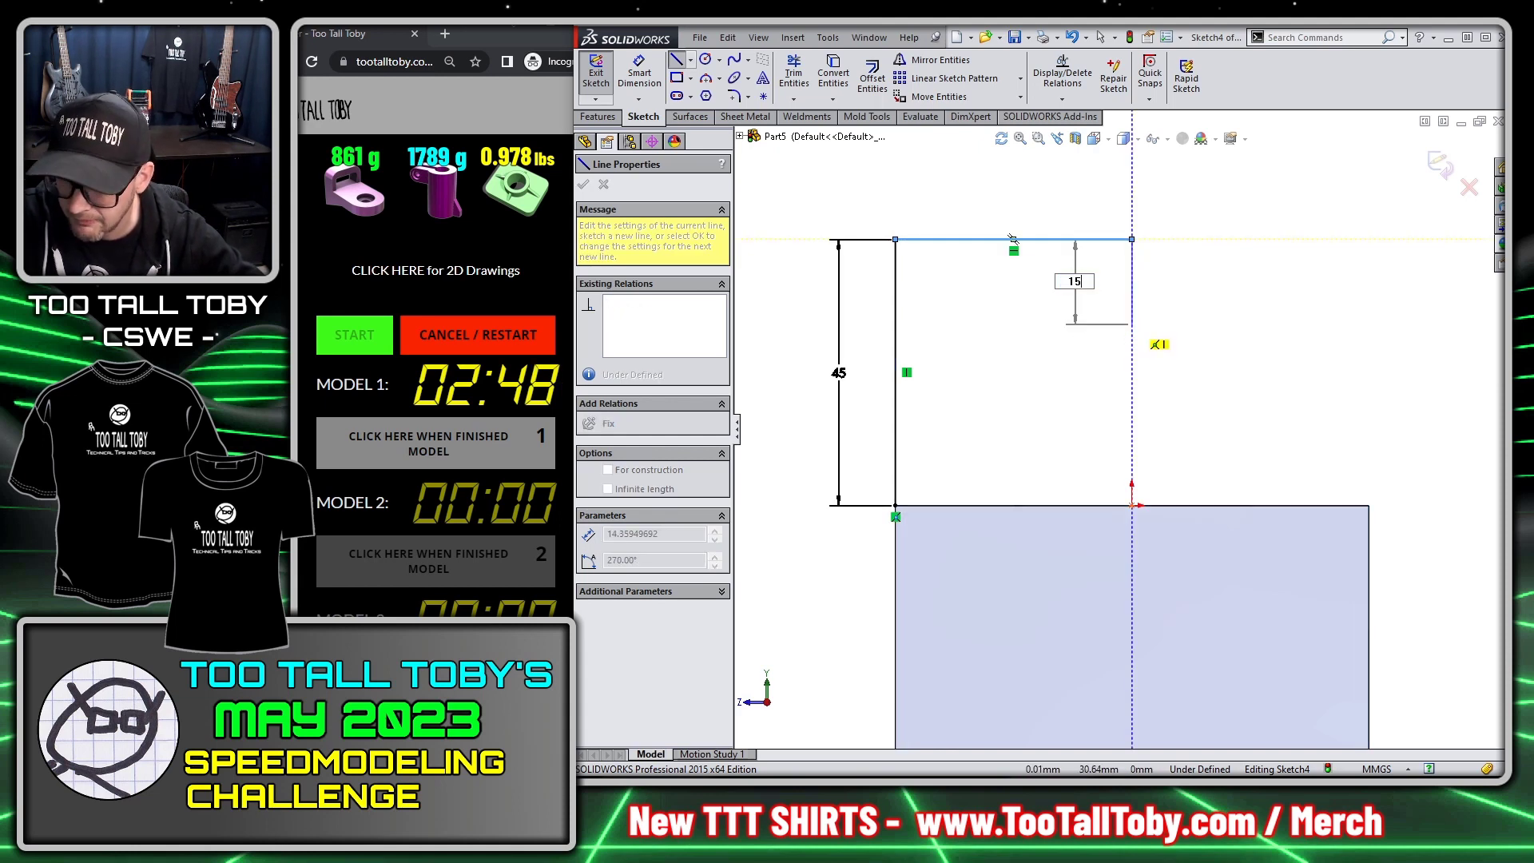
key("Return")
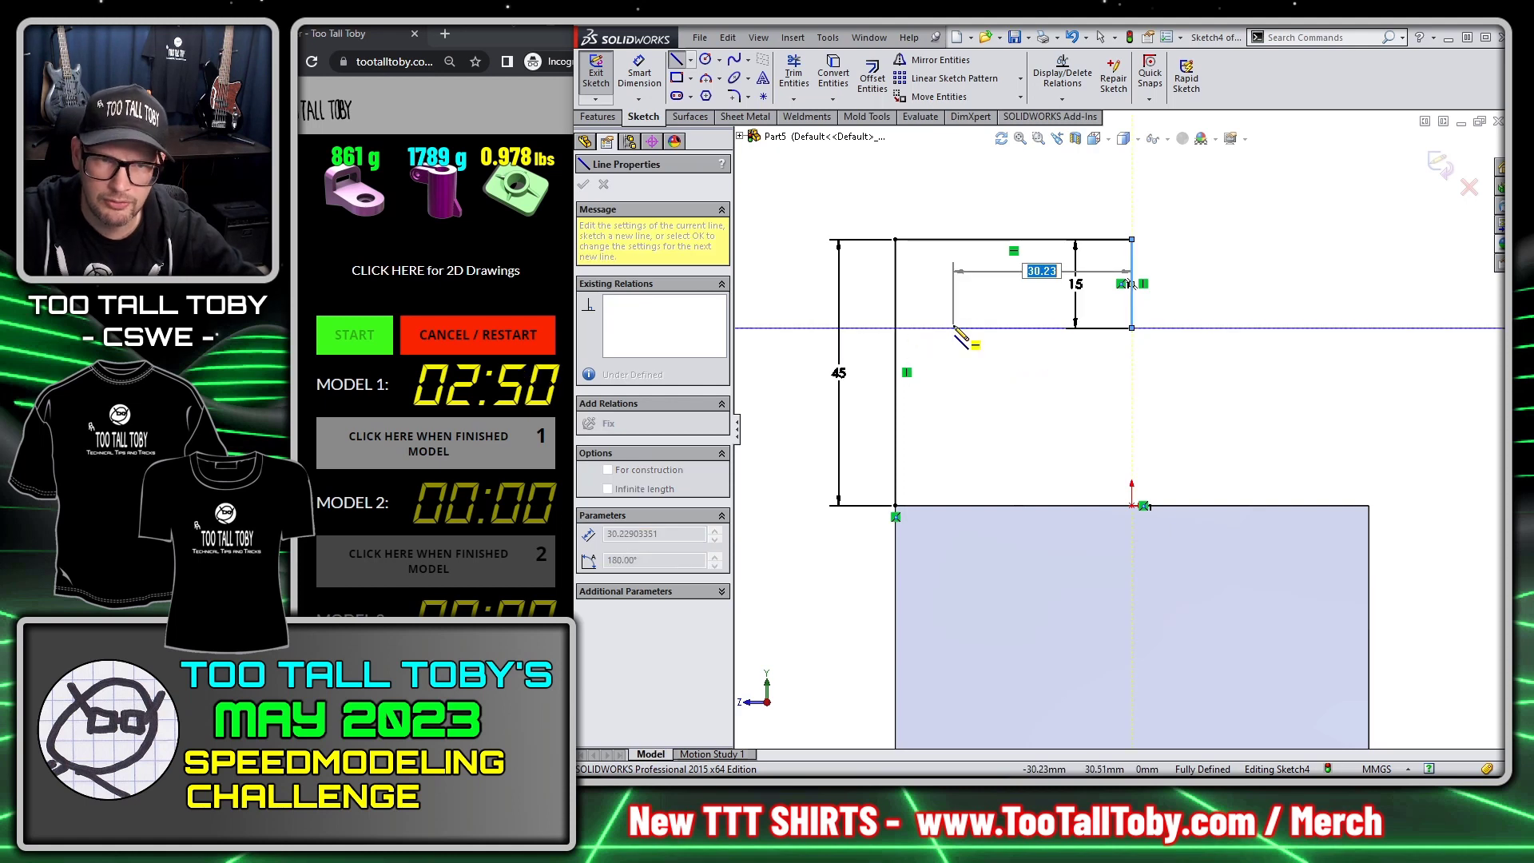
type("30")
key("Return")
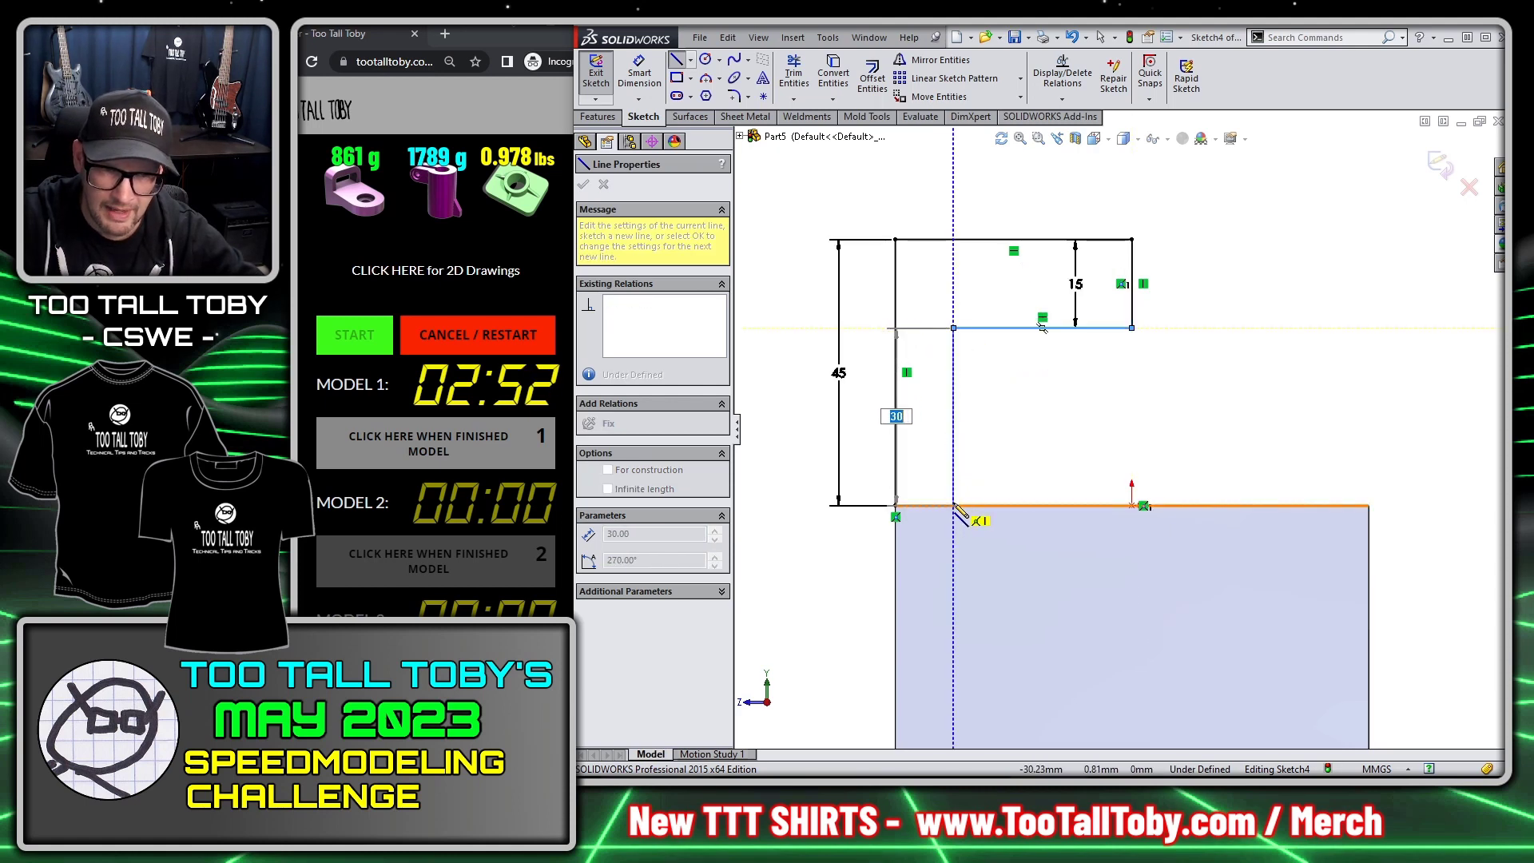
left_click(953, 505)
left_click(896, 505)
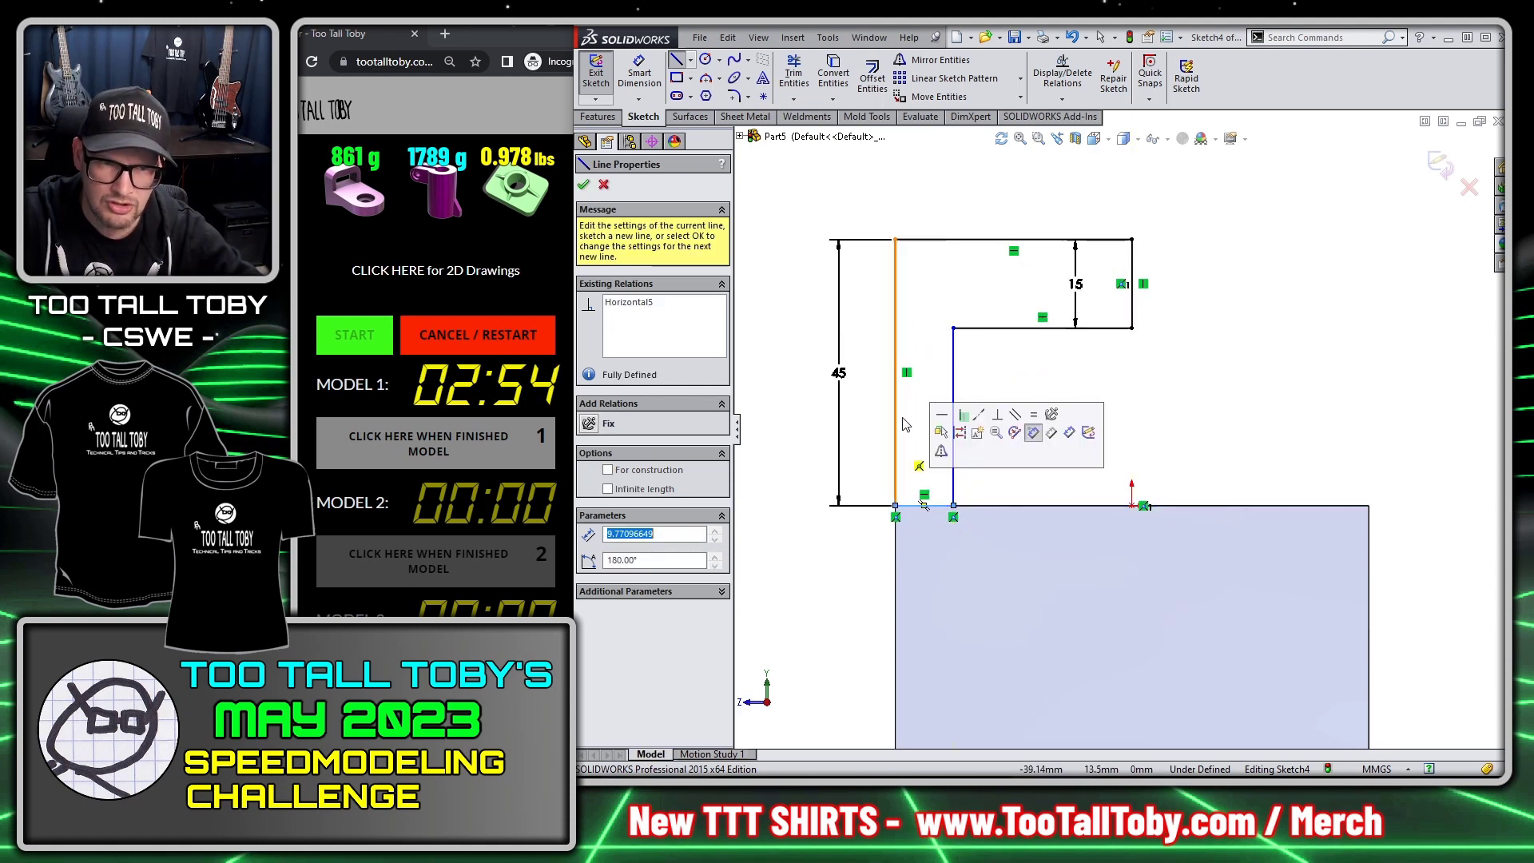
key("Escape")
Step: Make the 15 mm vertical line construction geometry and mirror the half-profile about it
left_click(1132, 272)
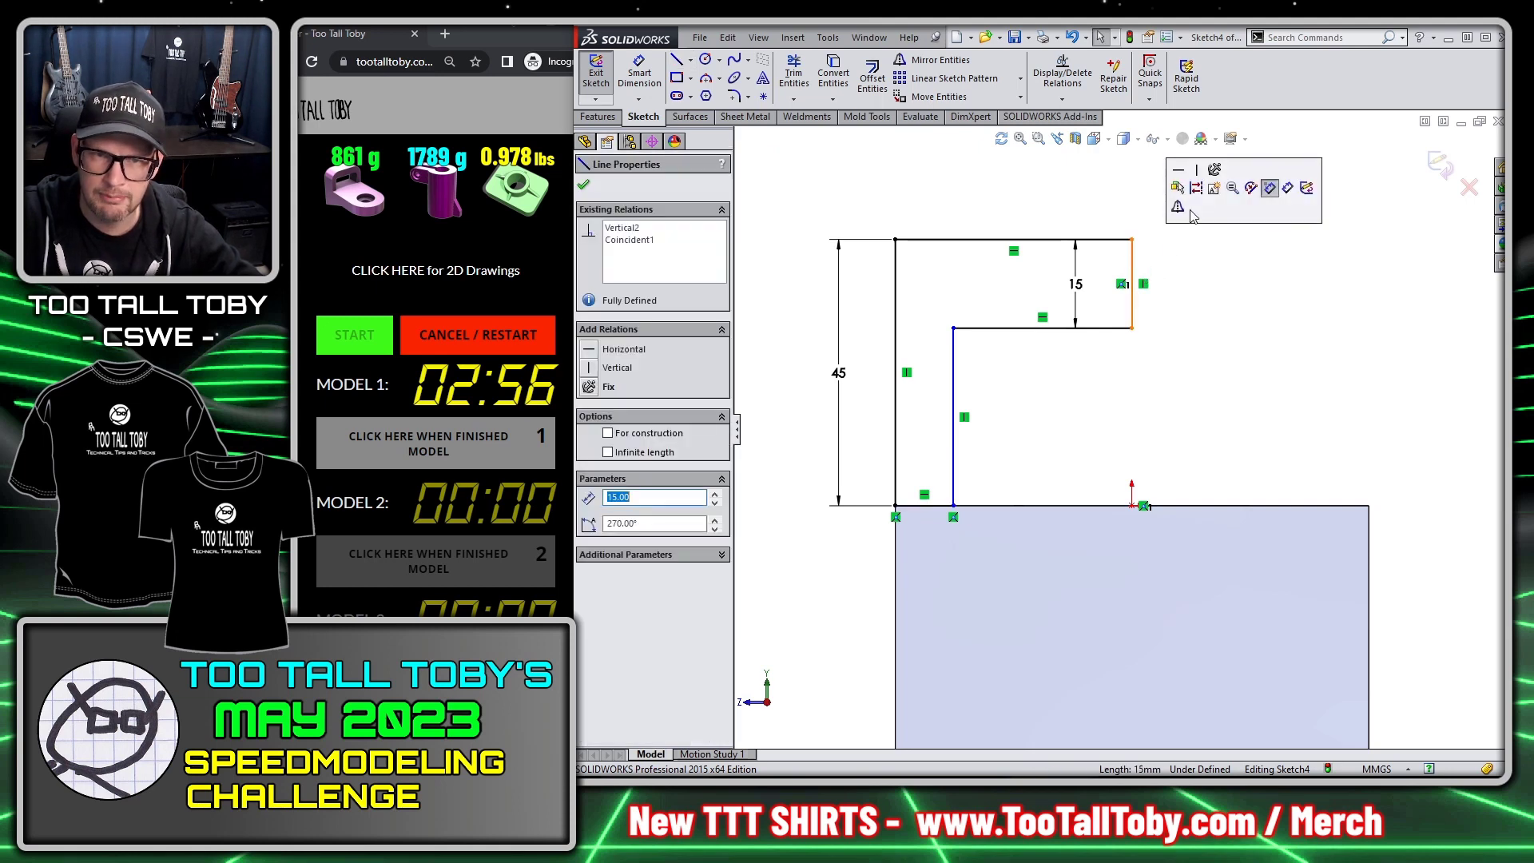
key("Escape")
mouse_move(1182, 184)
left_mouse_down()
mouse_move(721, 567)
mouse_move(768, 554)
left_mouse_up()
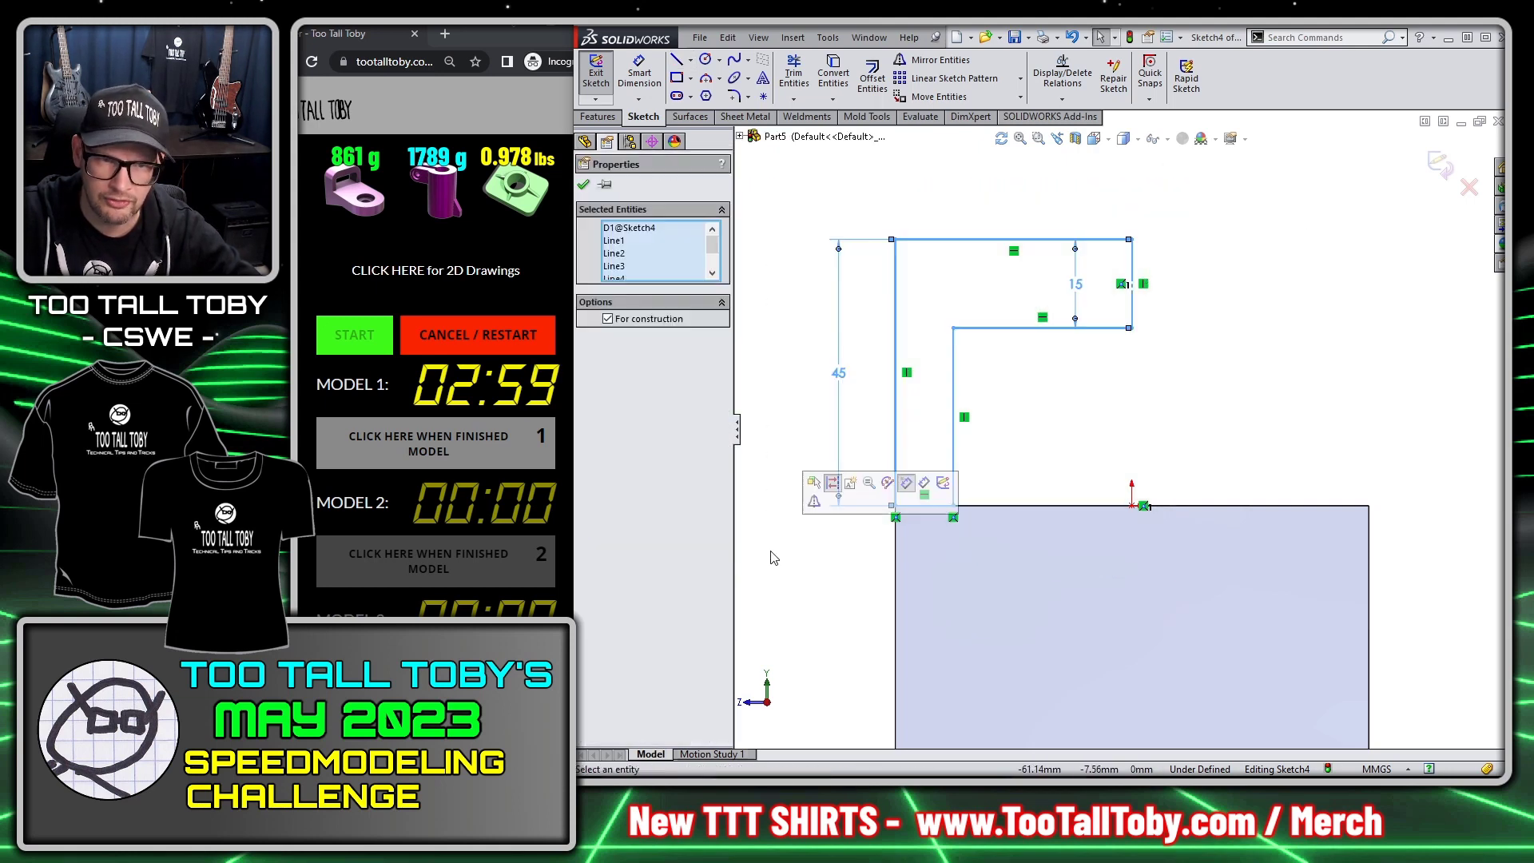
left_click(813, 501)
Step: Dimension the width of the leg between its inner and outer vertical lines as 10 mm
key("s")
left_click(1144, 342)
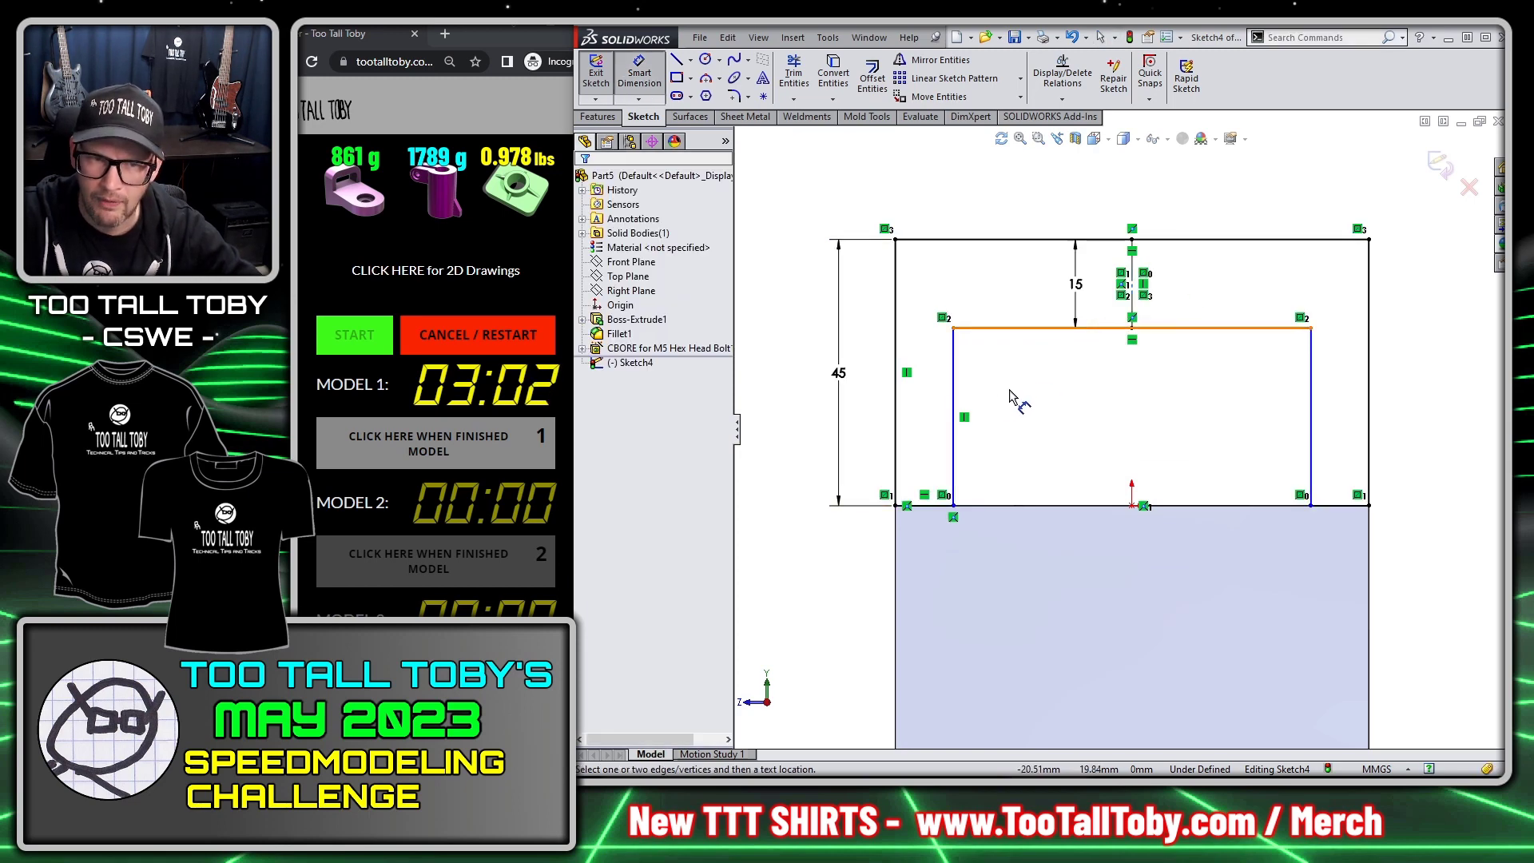
left_click(953, 404)
left_click(895, 403)
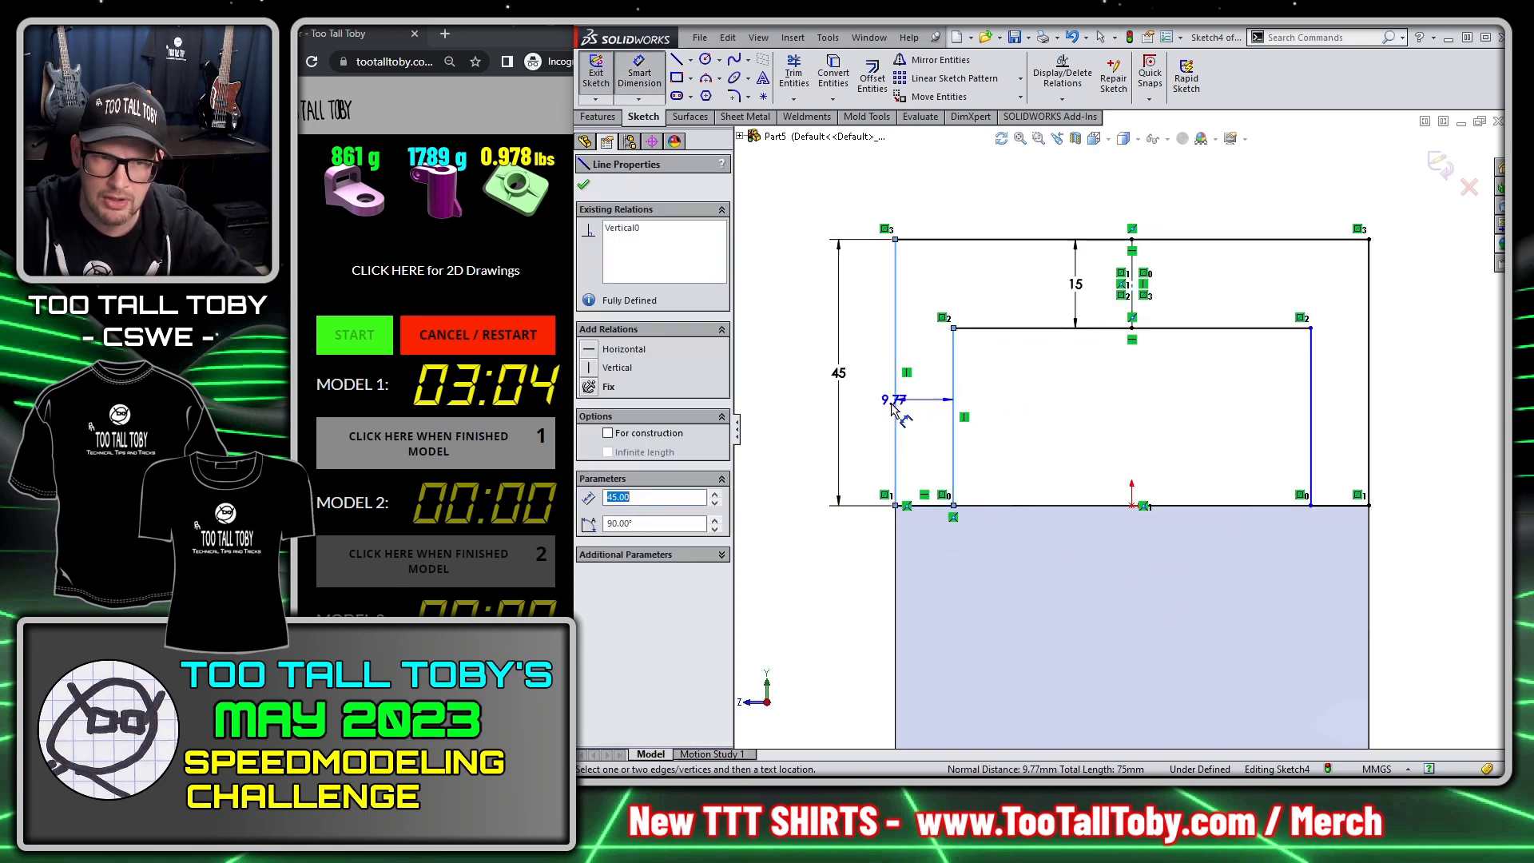
left_click(871, 428)
type("10")
key("Return")
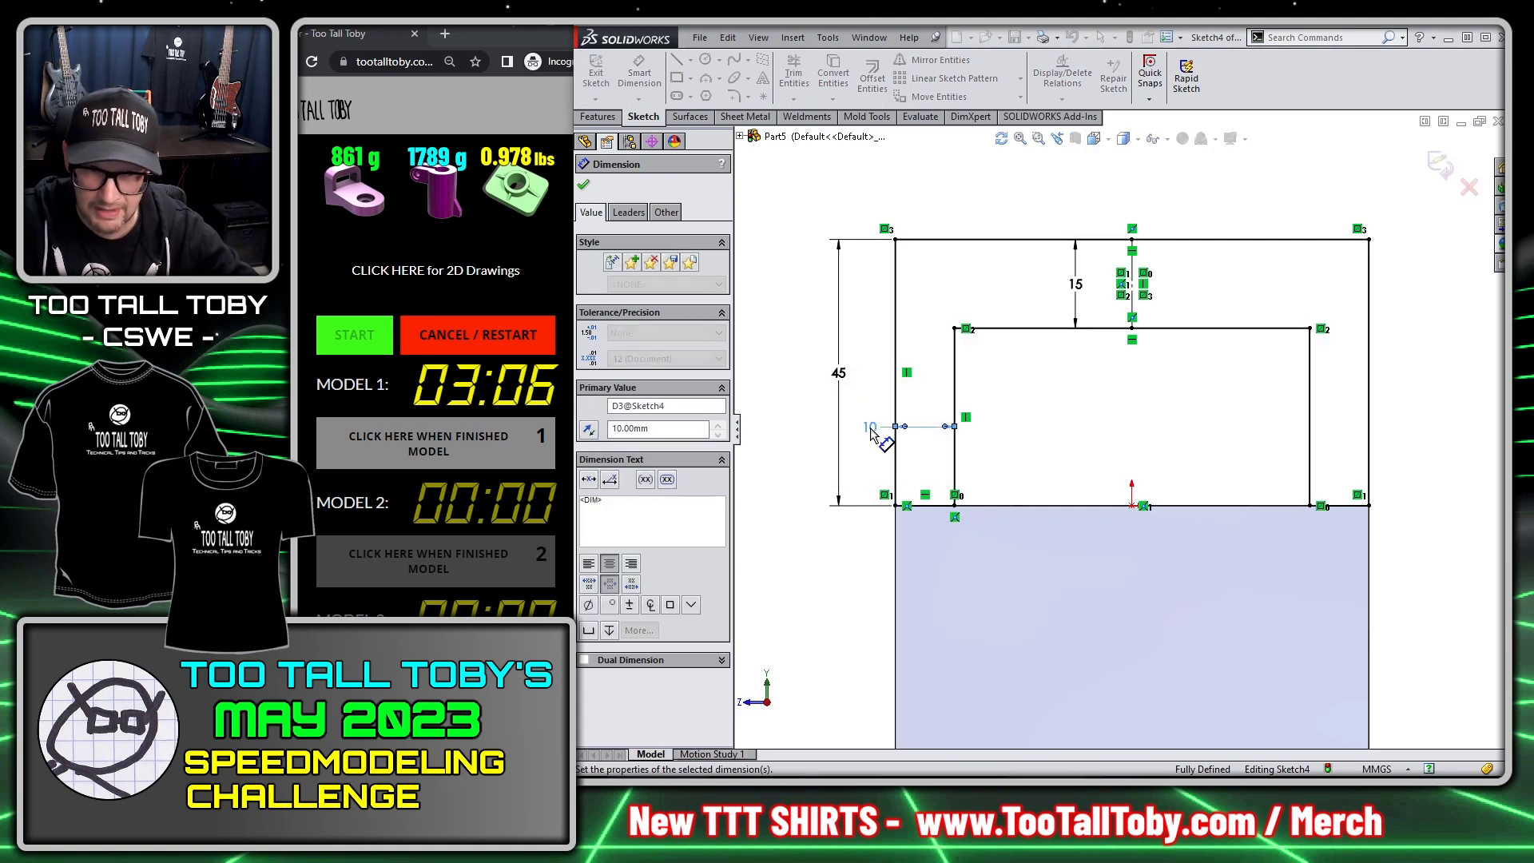
Step: Add 20 mm sketch fillets to both upper outer corners of the arch profile, accepting the geometry warnings
key("s")
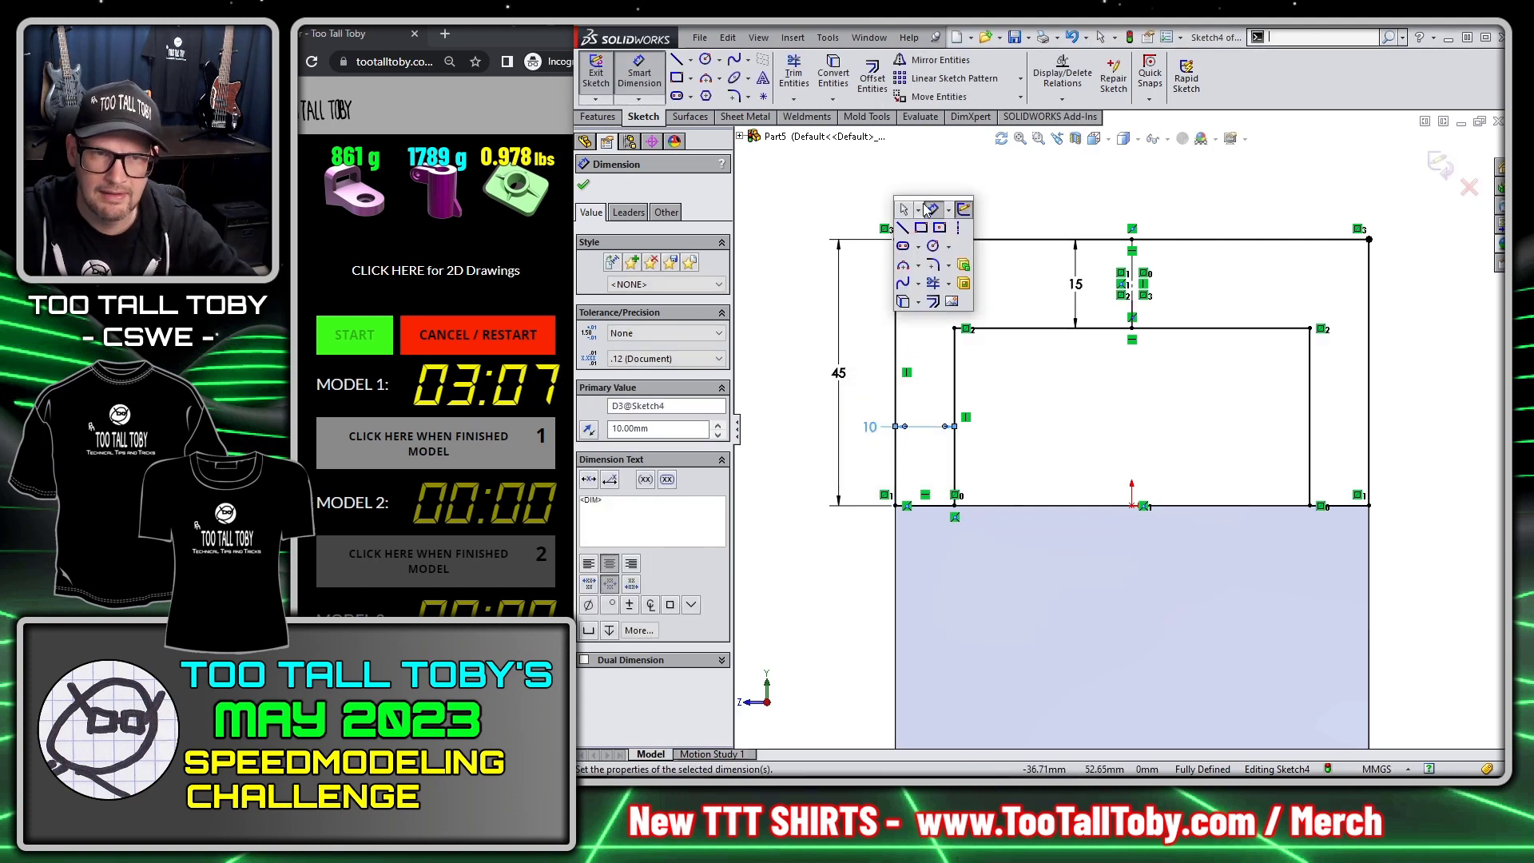
left_click(933, 266)
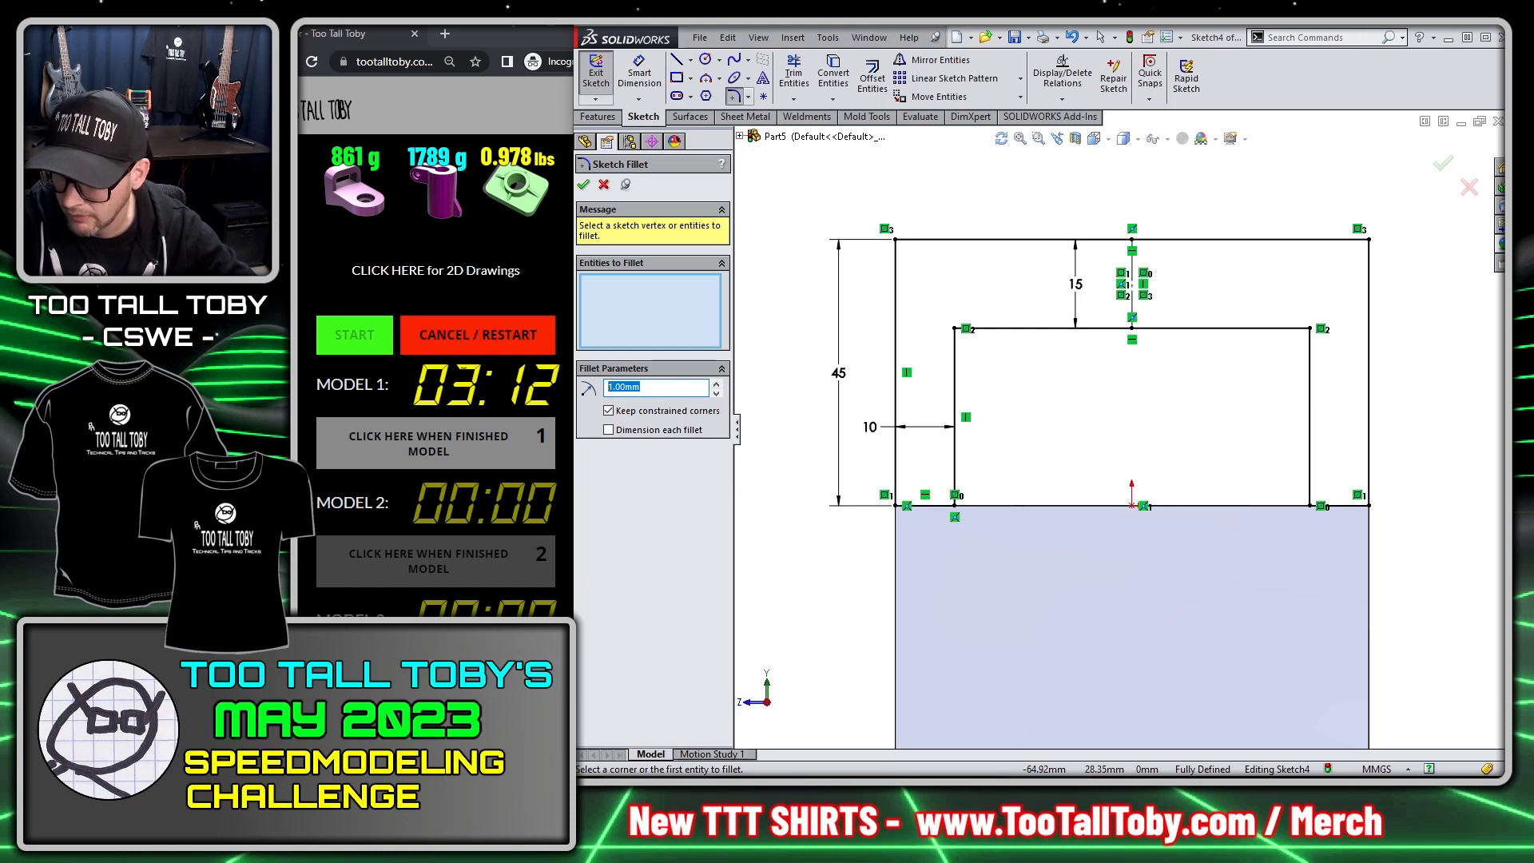
left_click(896, 240)
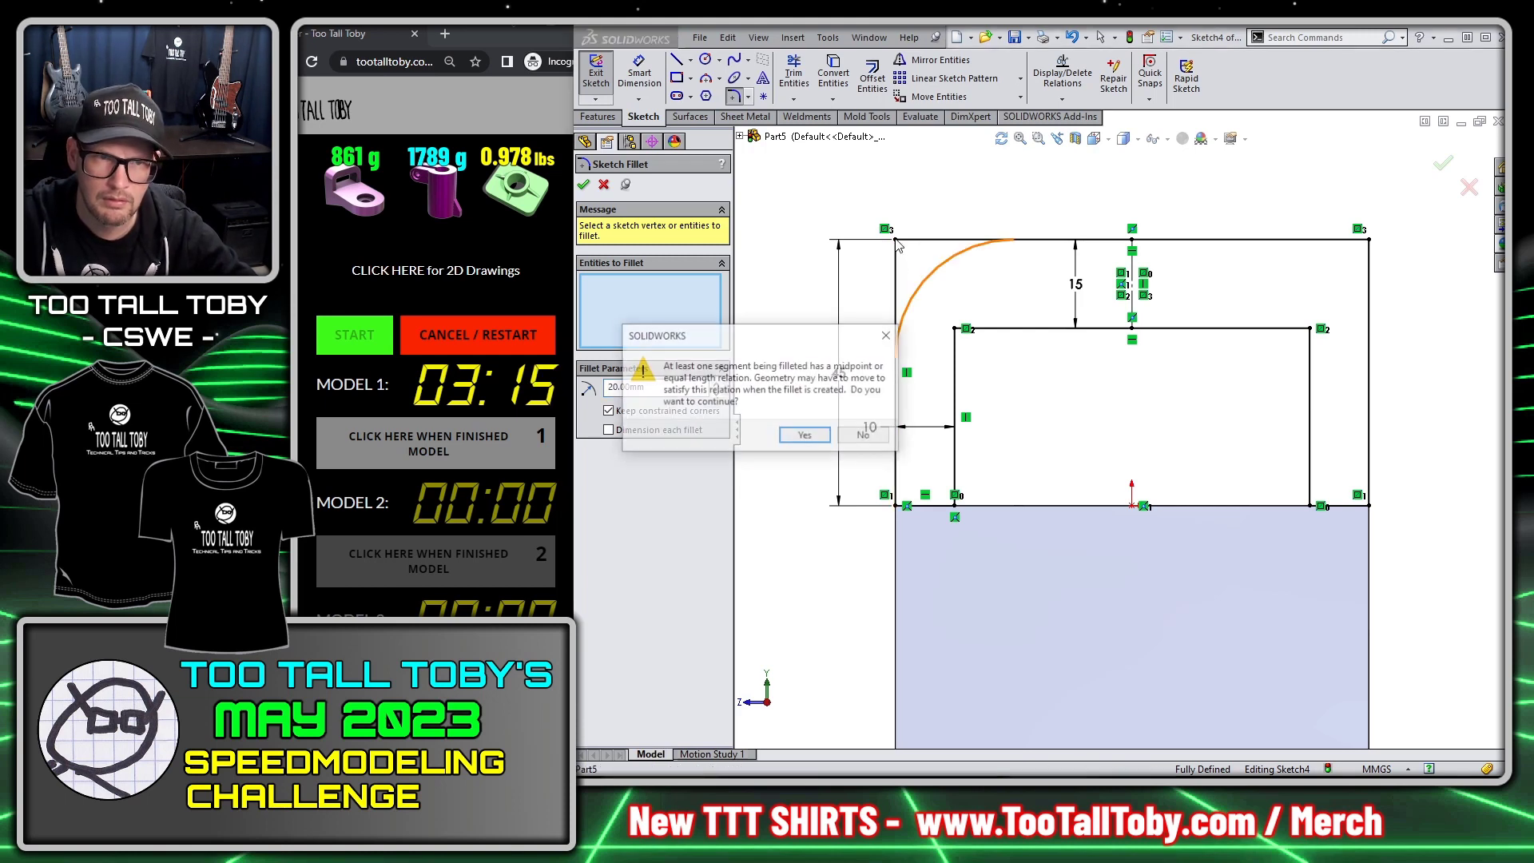
left_click(806, 436)
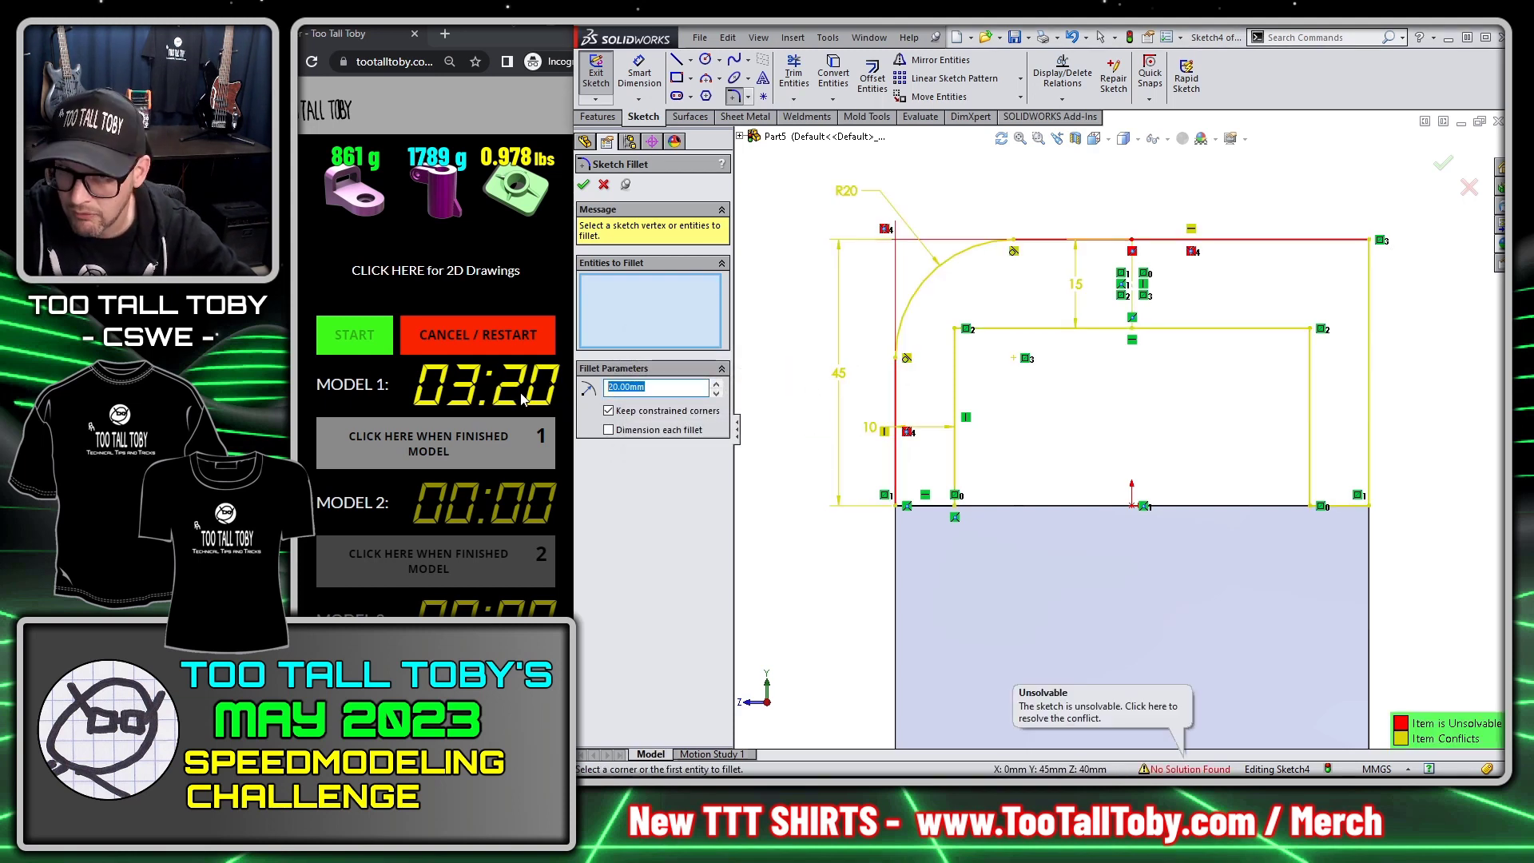
left_click(1369, 240)
left_click(802, 436)
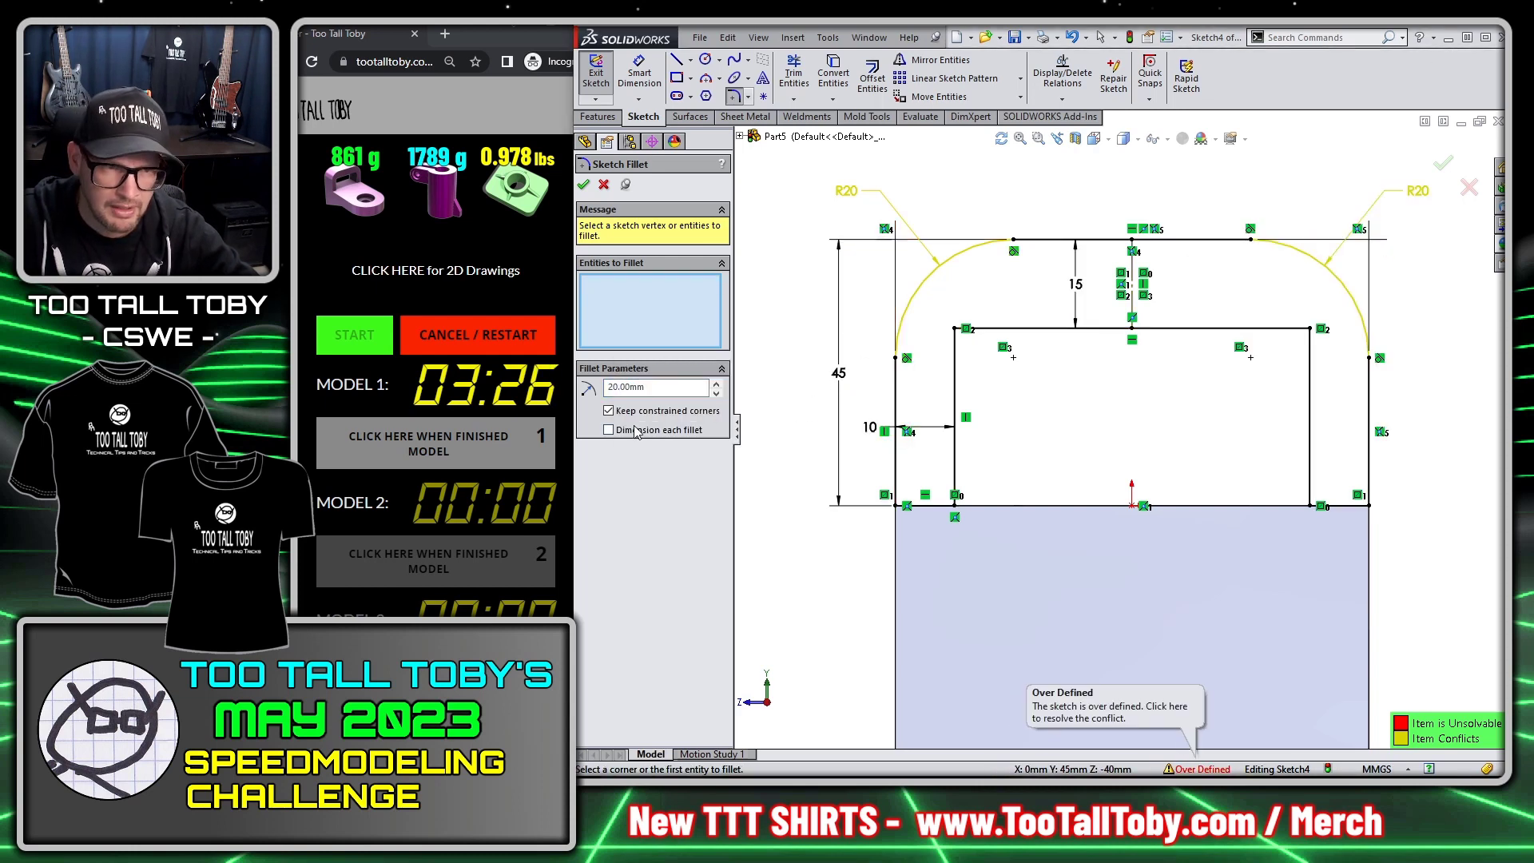
Step: Add 5 mm sketch fillets to both upper inner corners of the arch profile, accepting the geometry warnings
left_click_drag(656, 388, 569, 393)
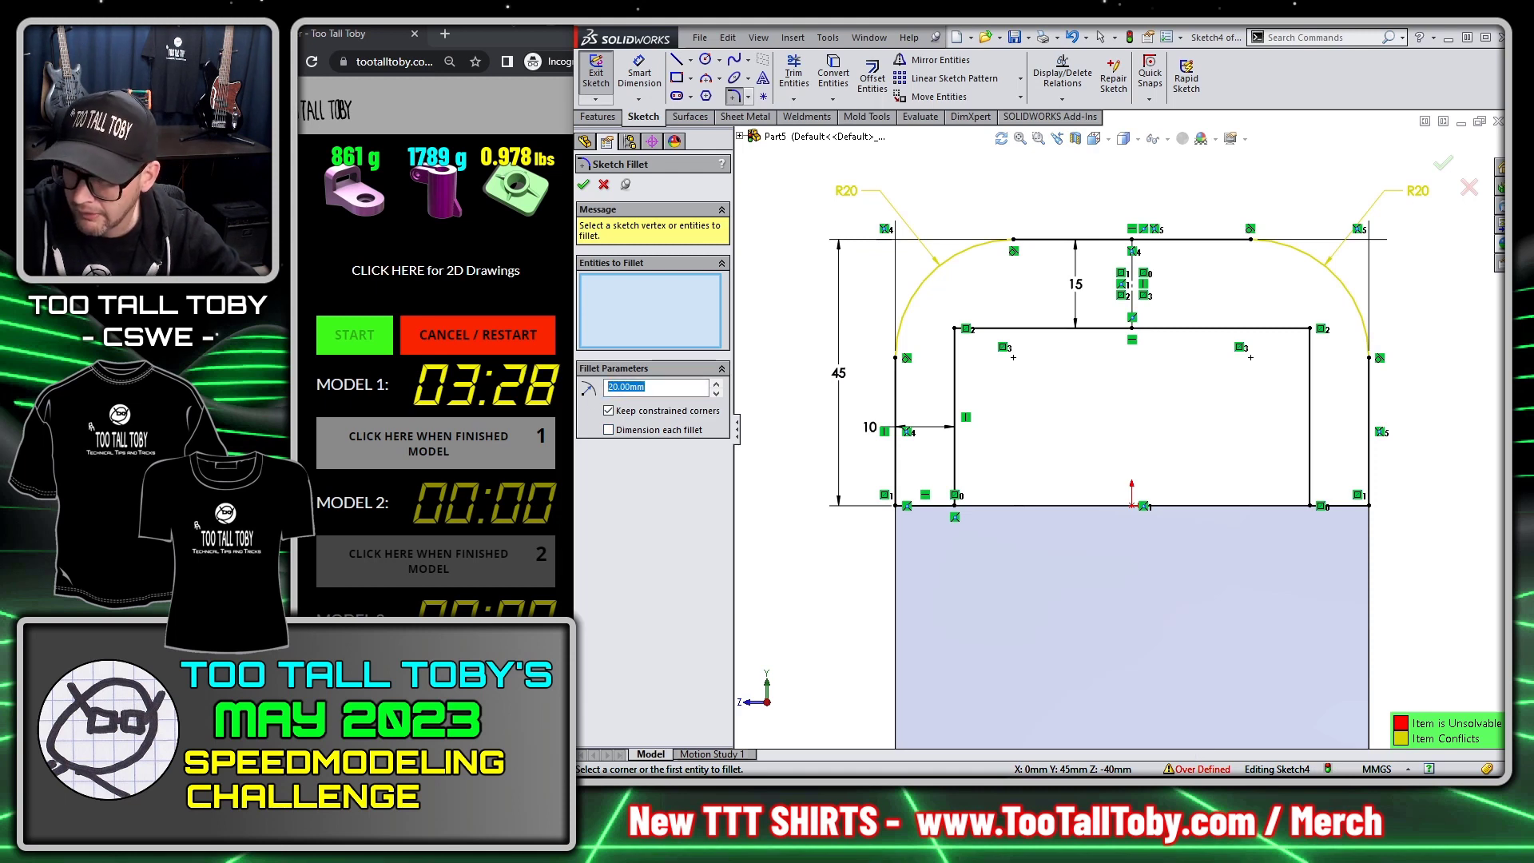
type("5")
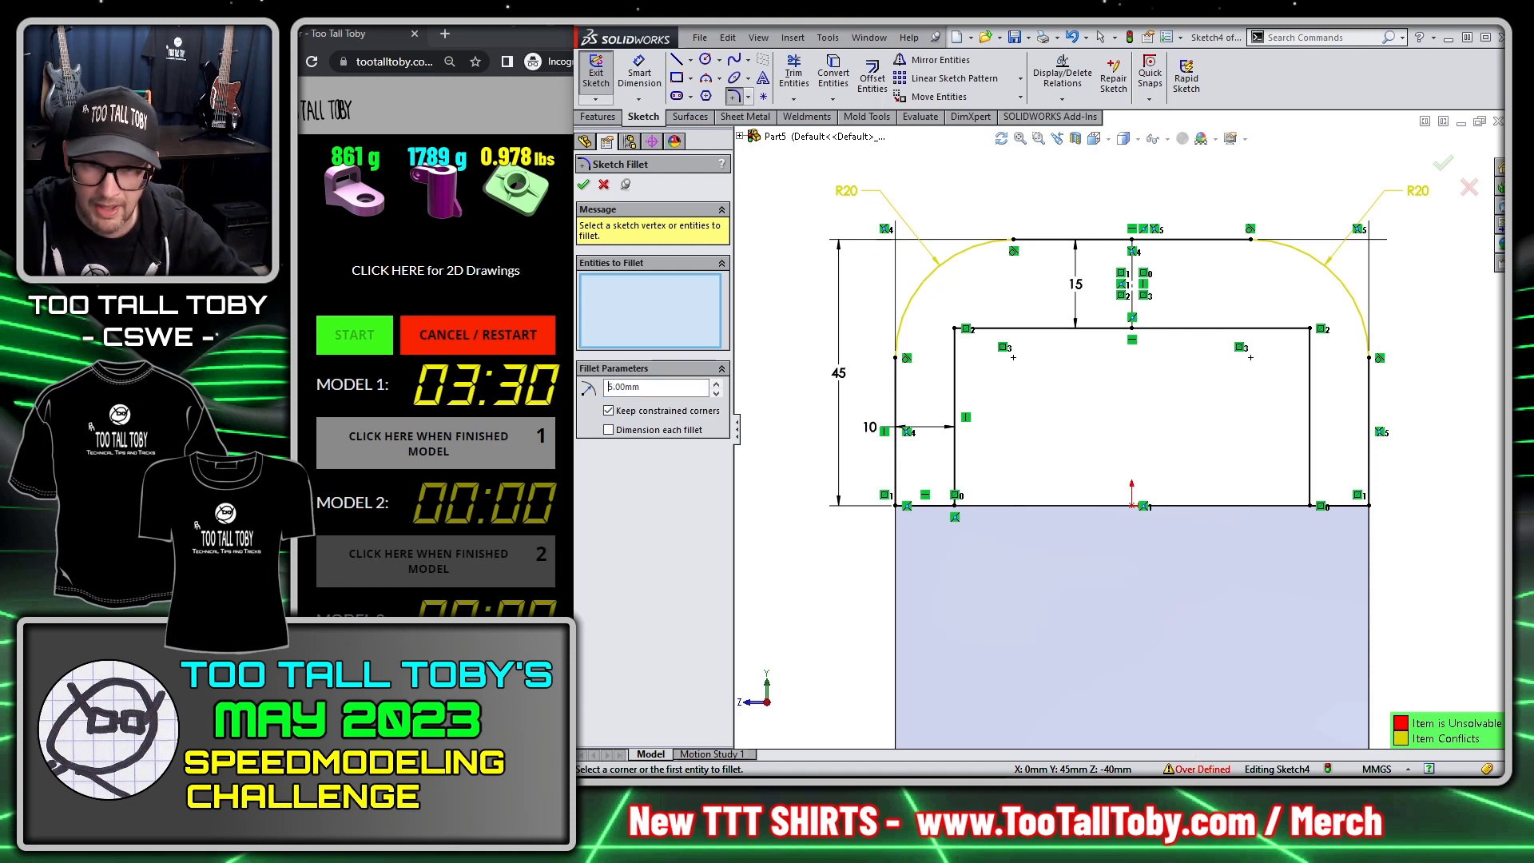
left_click(956, 328)
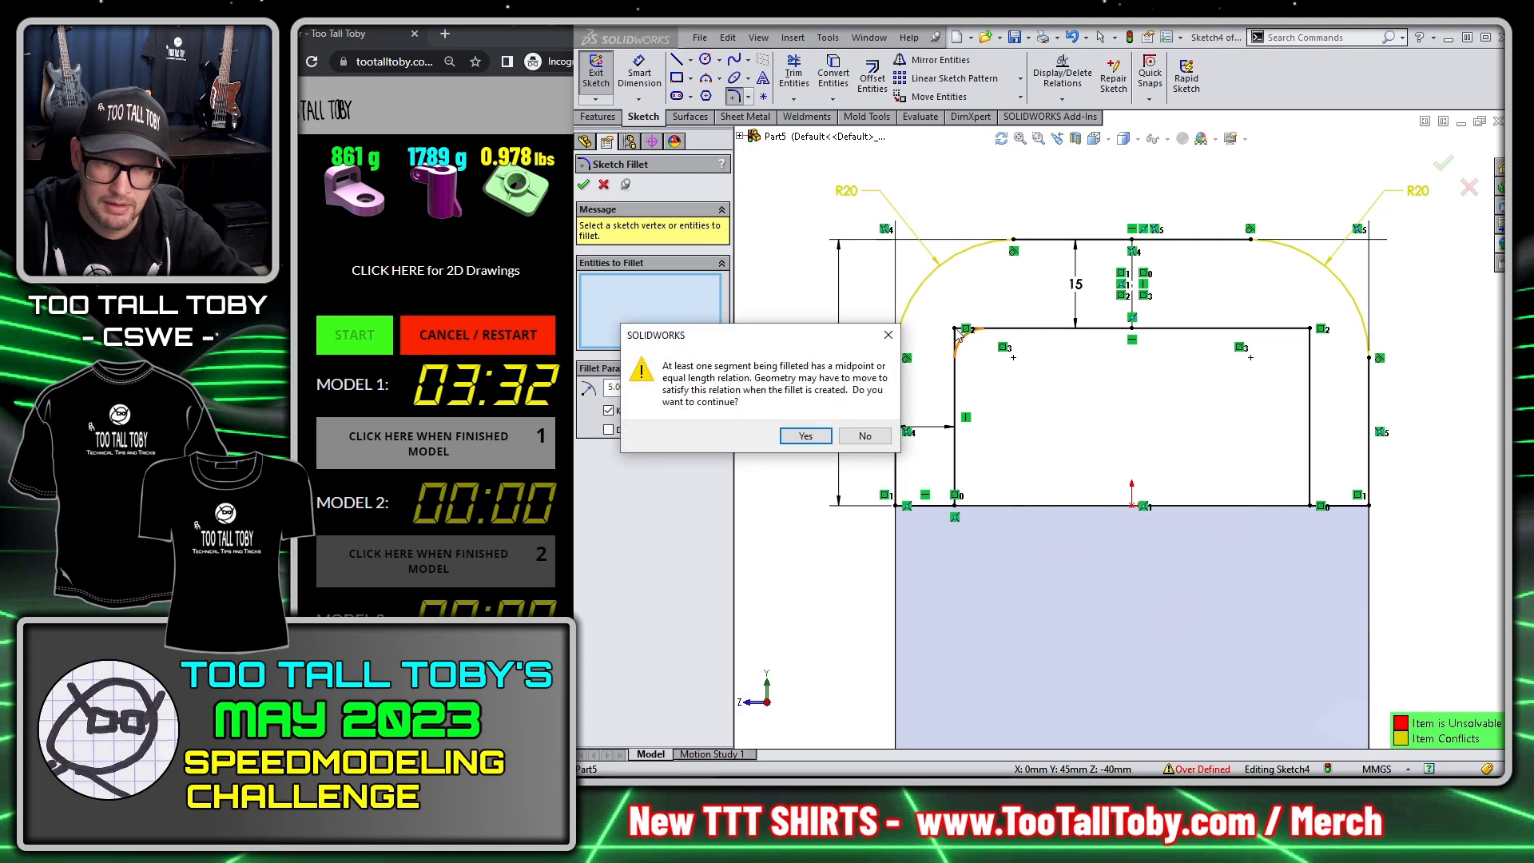
left_click(807, 435)
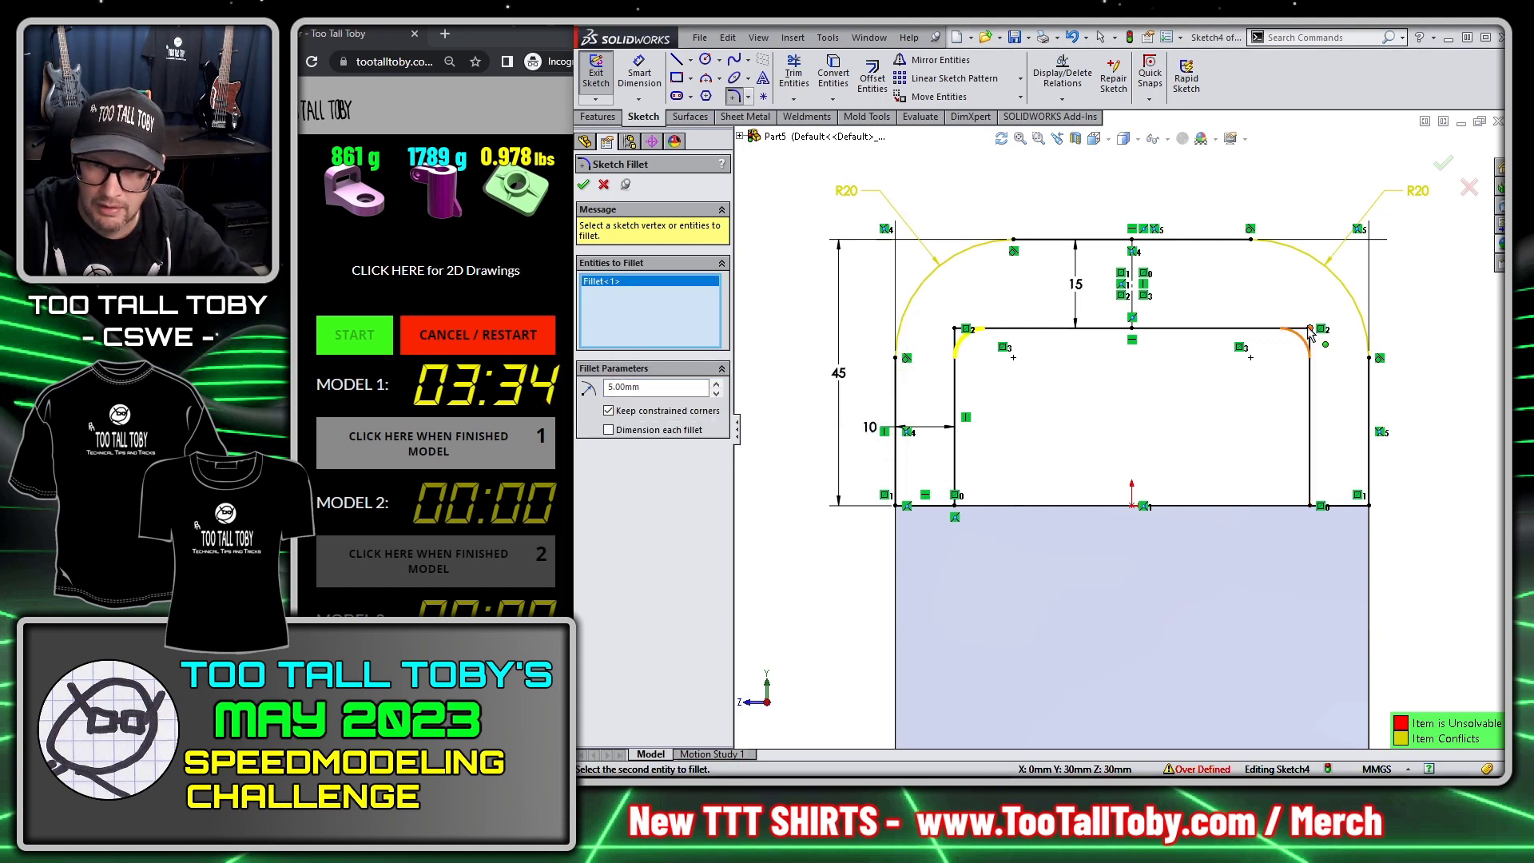
left_click(1310, 329)
left_click(806, 436)
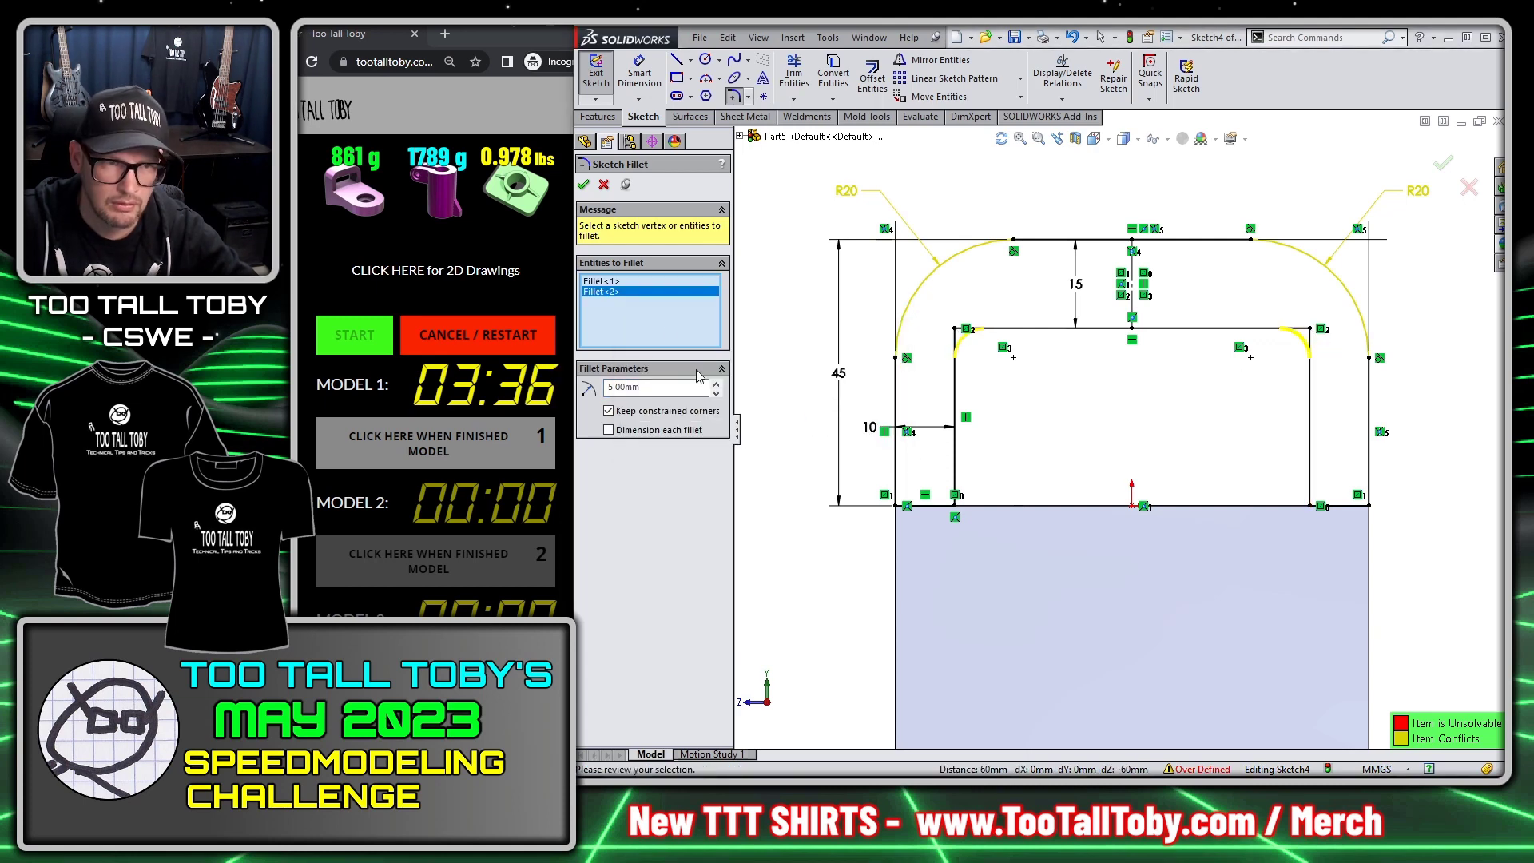
left_click(583, 187)
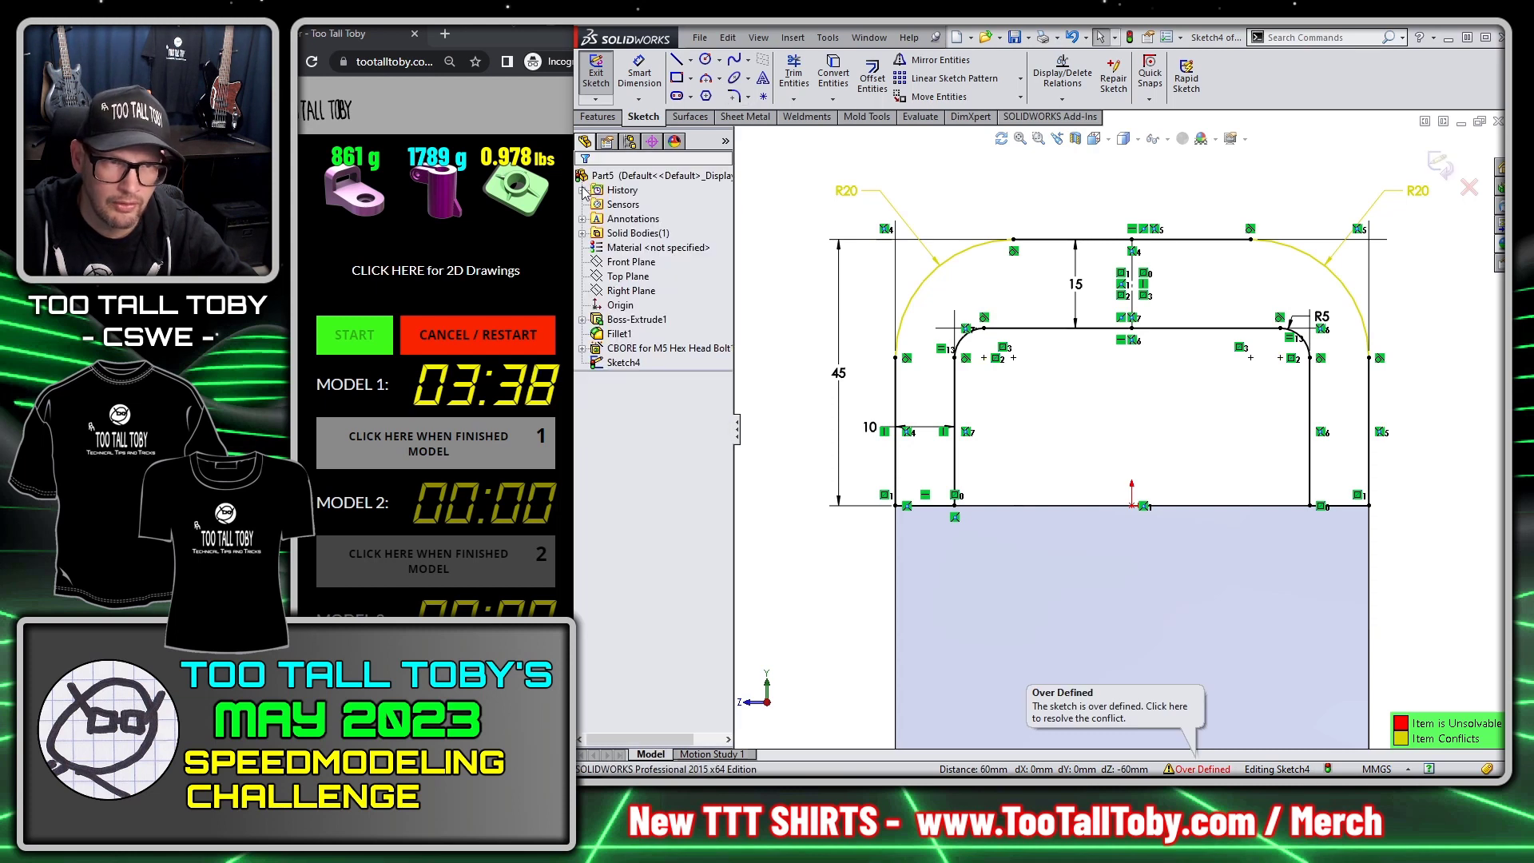
Step: Delete the duplicate R20 dimension from the arch profile's right outer fillet, keeping the one on the left fillet
key("f")
scroll(1039, 276, "down", 2)
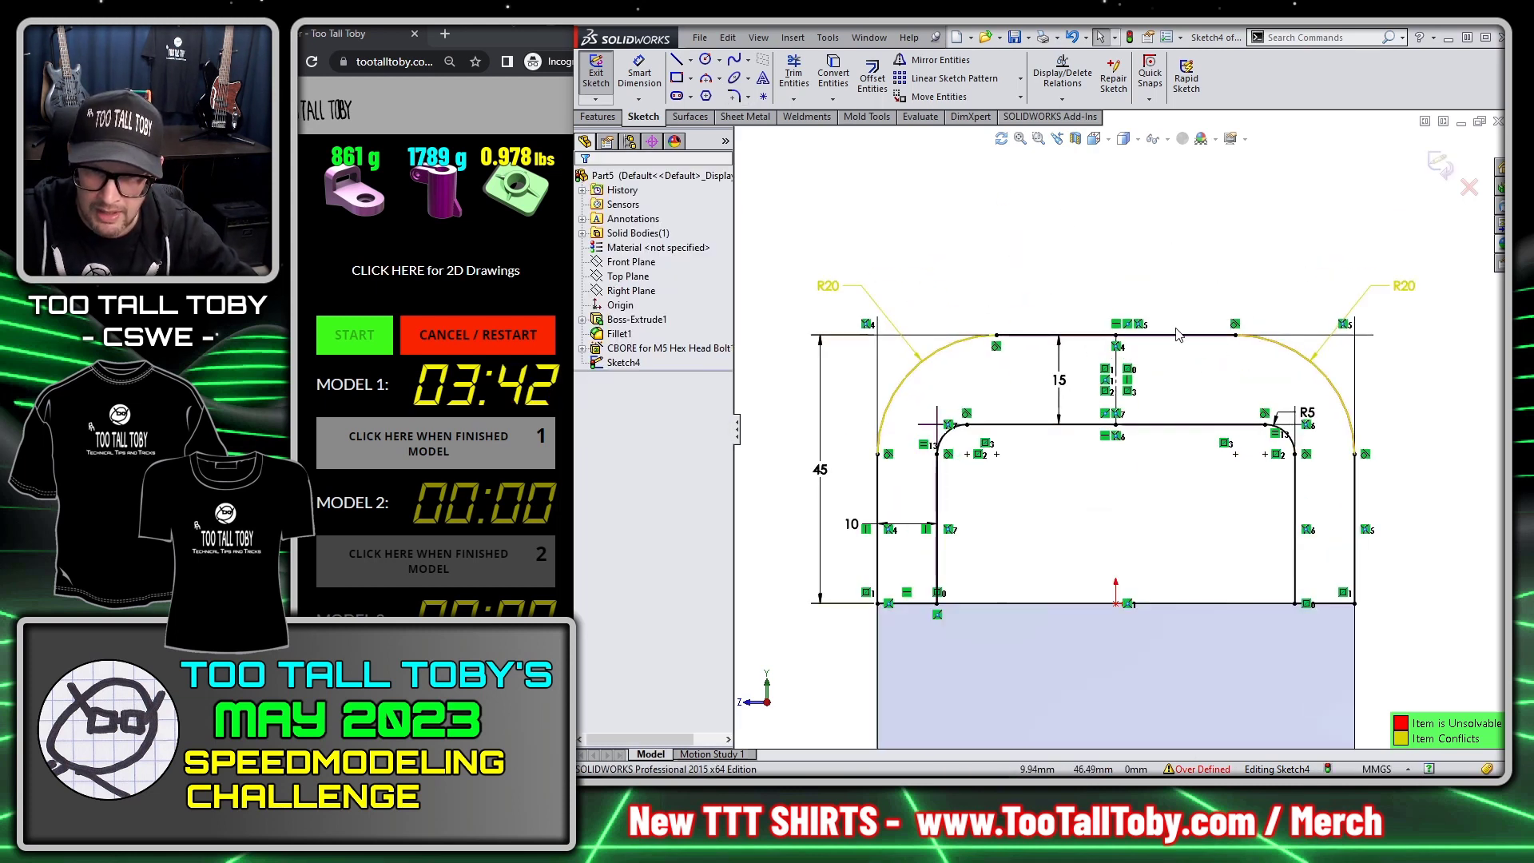
left_click(1236, 335)
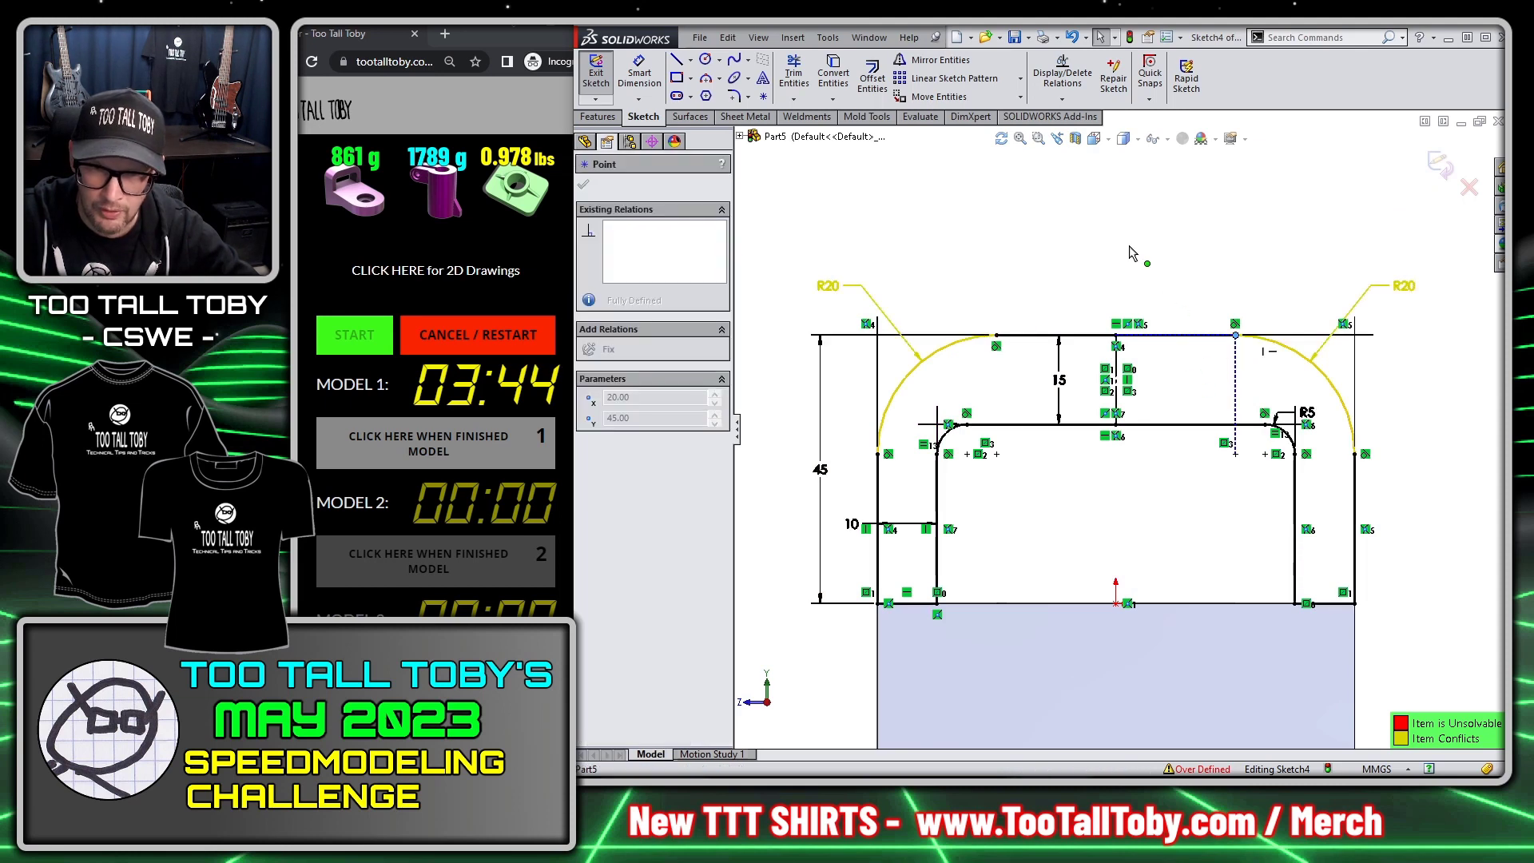
left_click_drag(1129, 253, 1129, 253)
left_click(1019, 260)
left_click(1392, 282)
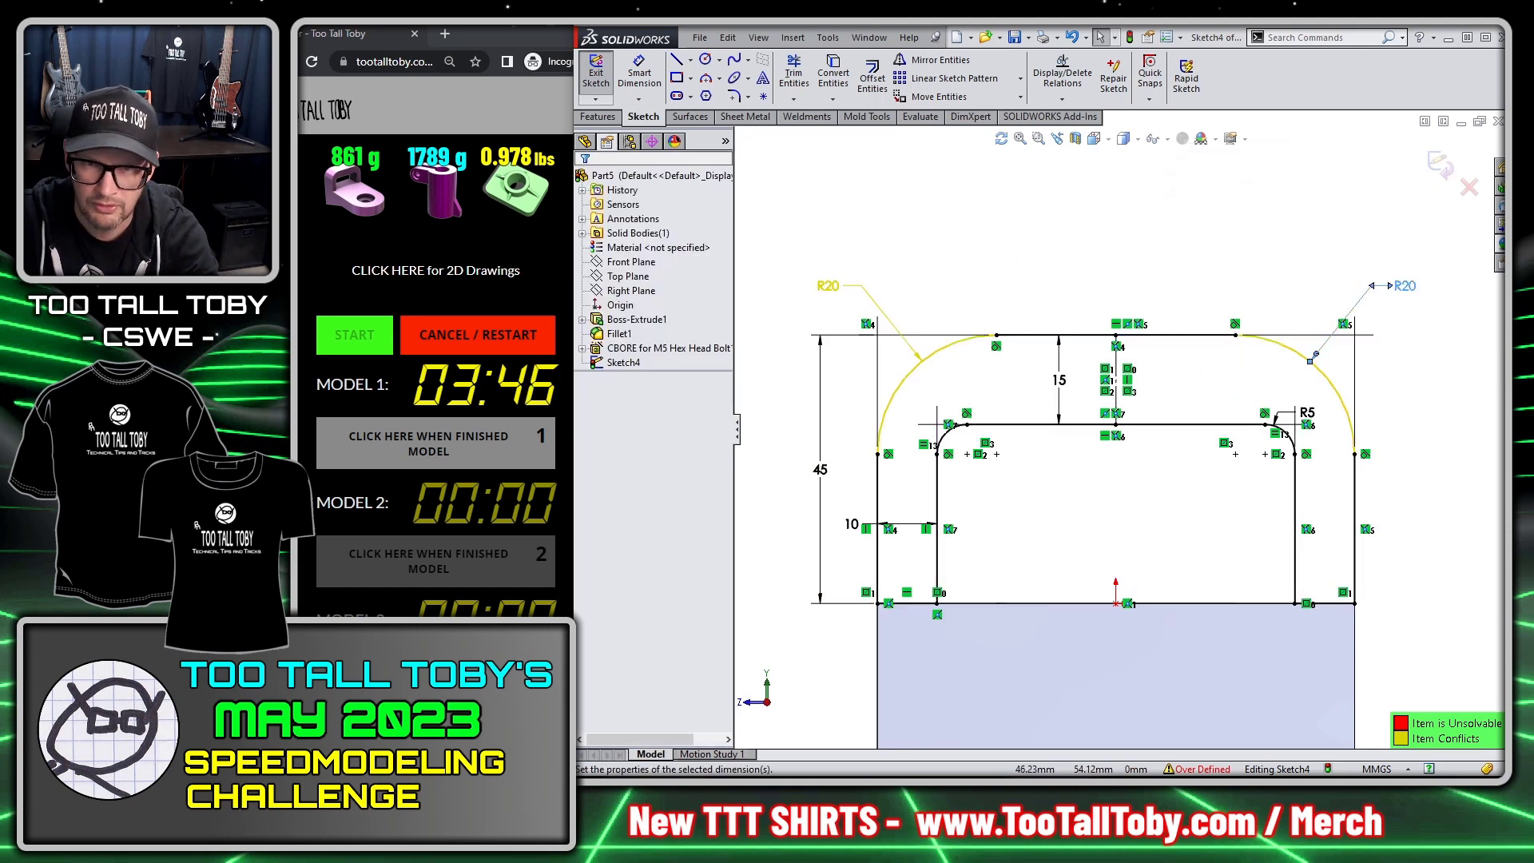
key("Delete")
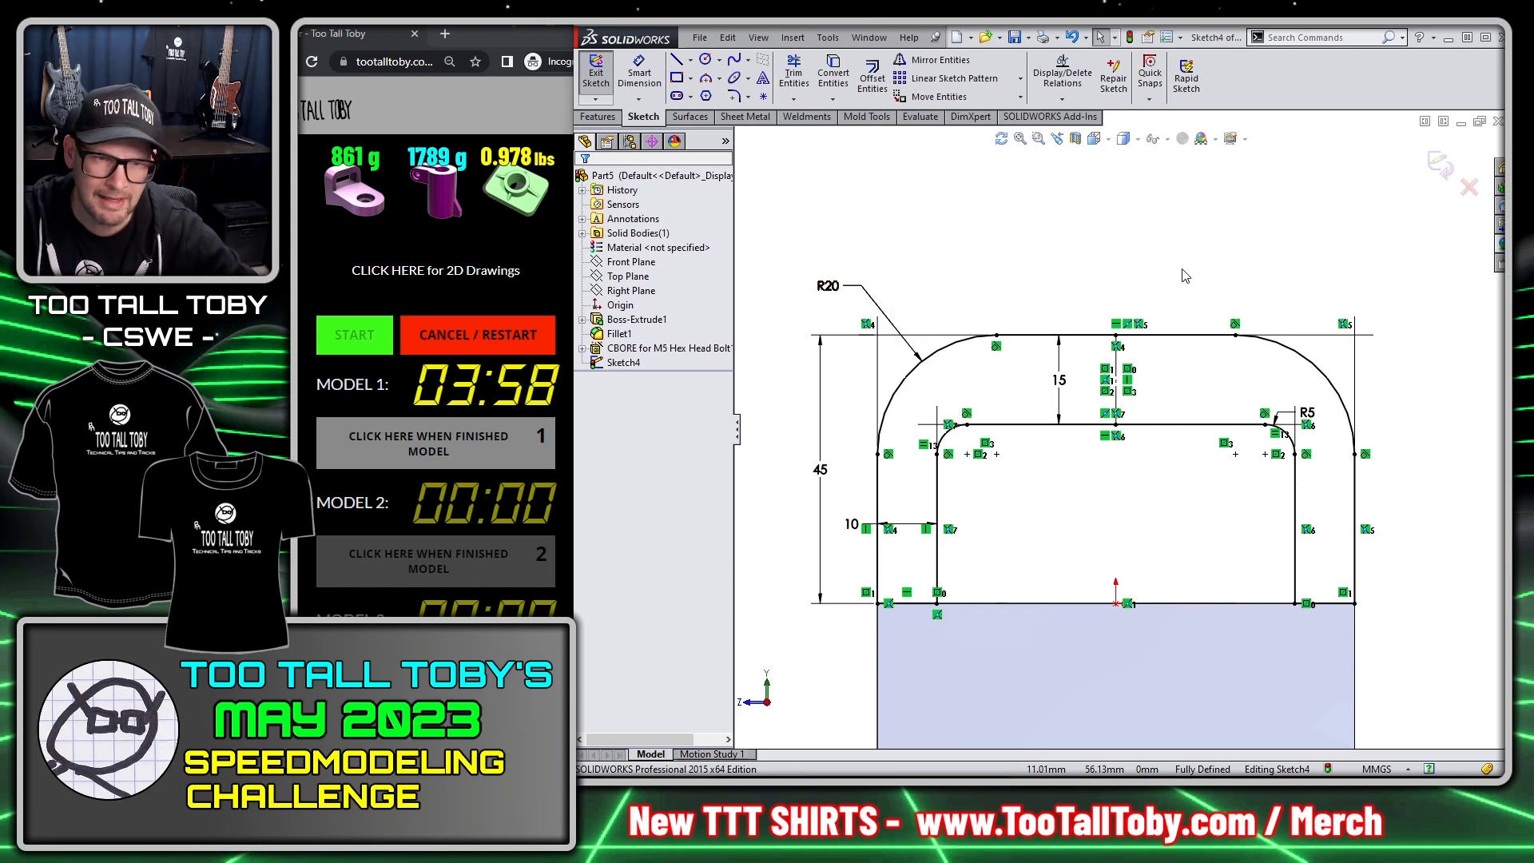
Step: Extrude the arch profile as a blind boss 30 mm deep, reversed to run over the block and merged with it
scroll(1222, 278, "up", 5)
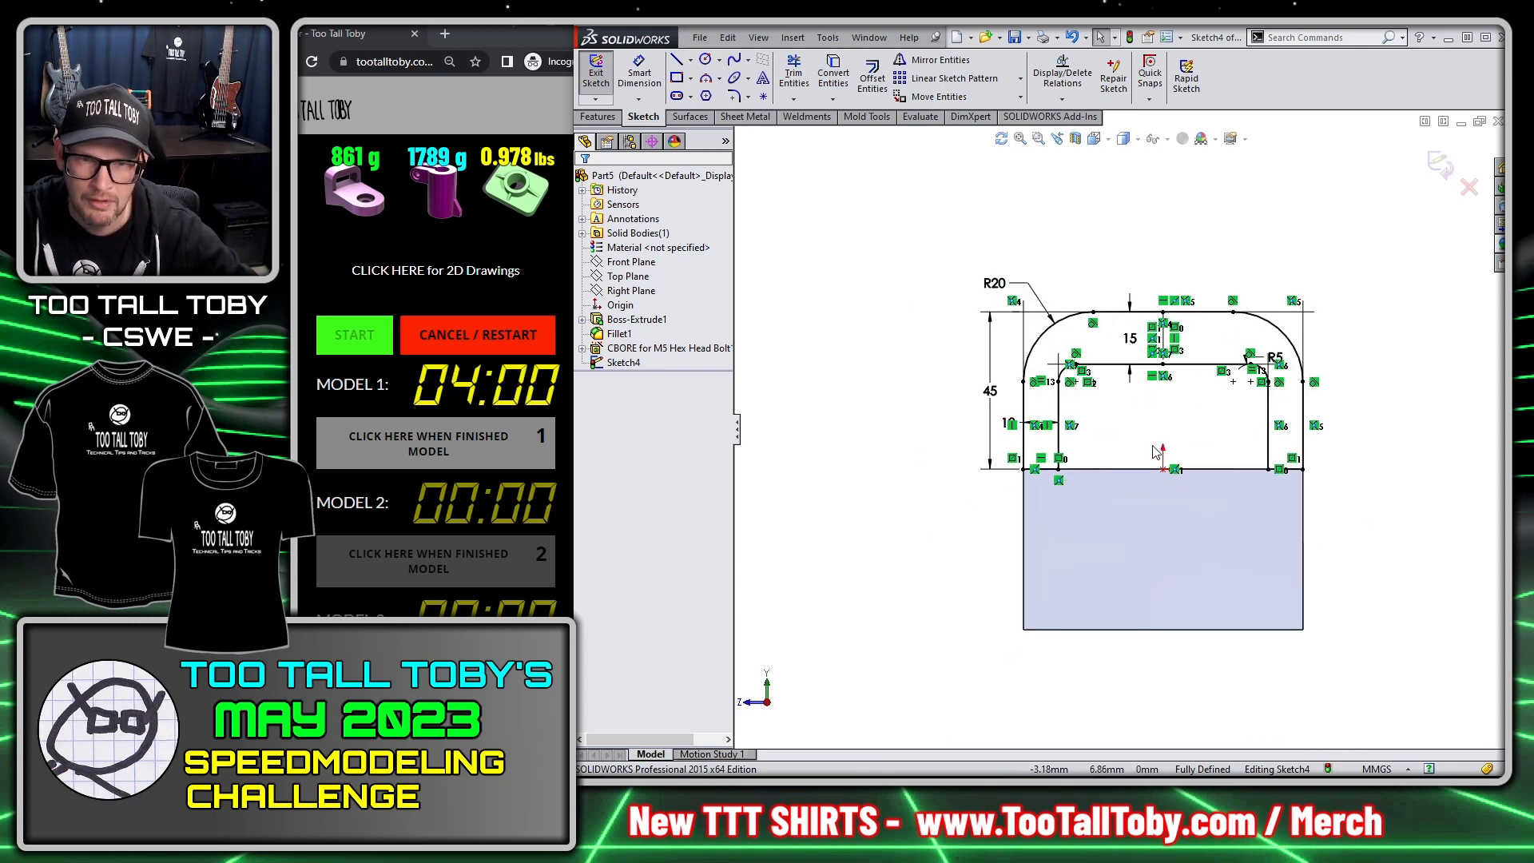
key("ctrl+7")
key("s")
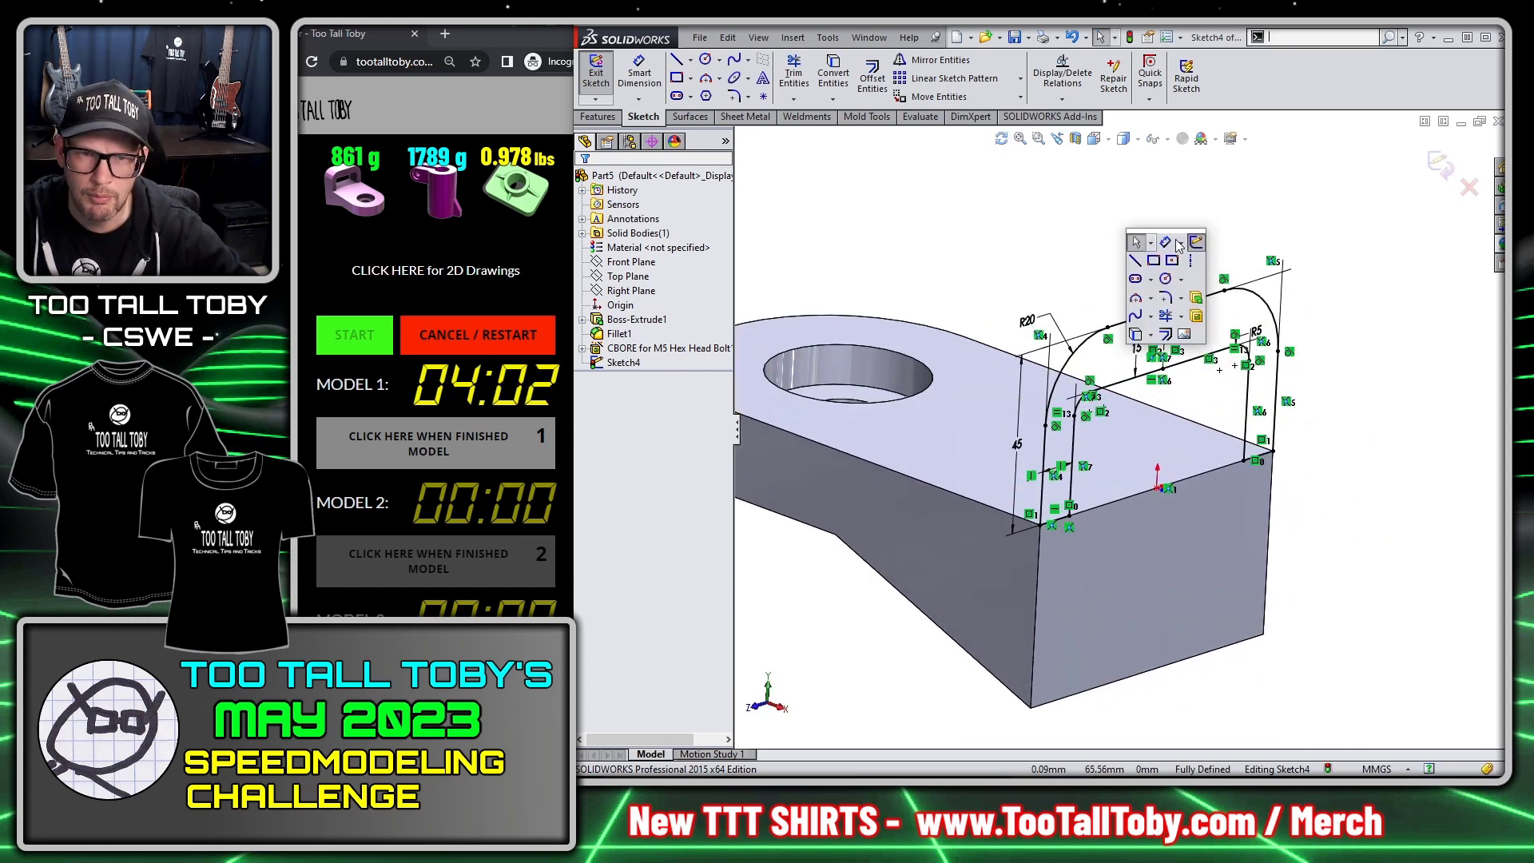
left_click(1196, 297)
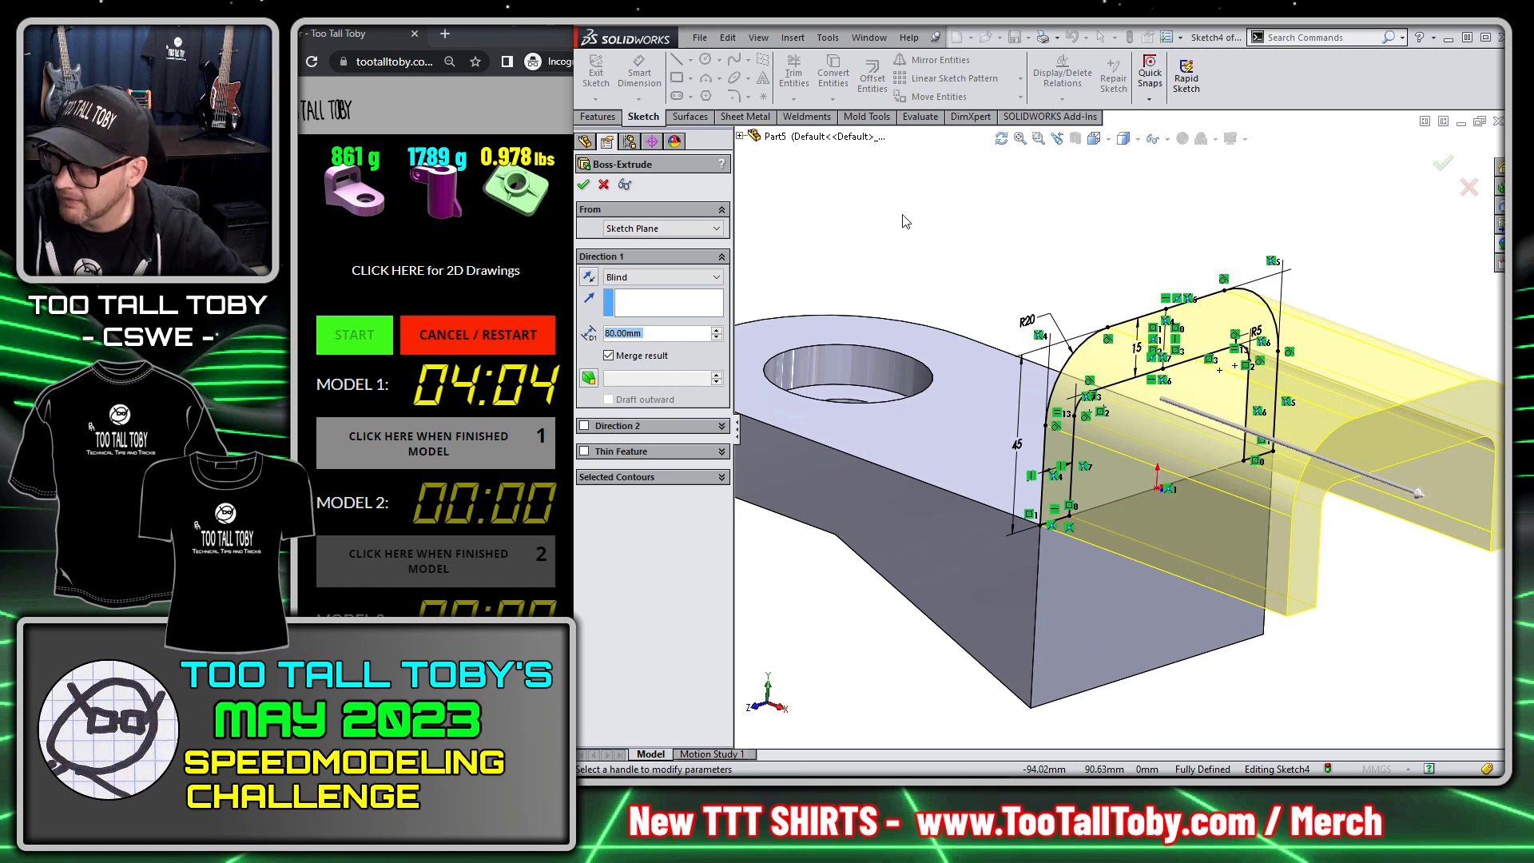
type("30")
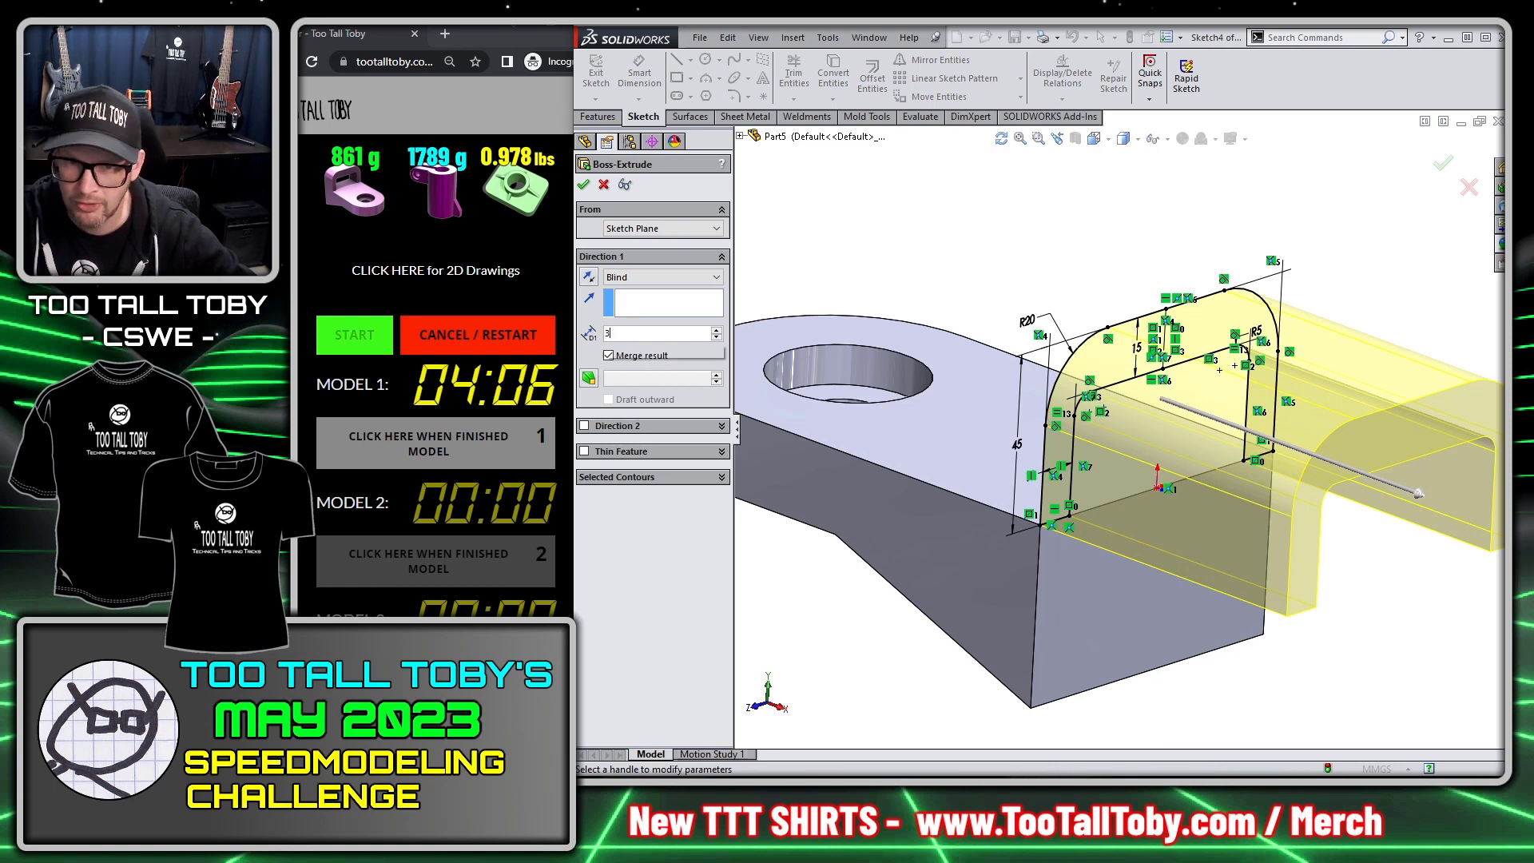
key("Return")
left_click(589, 277)
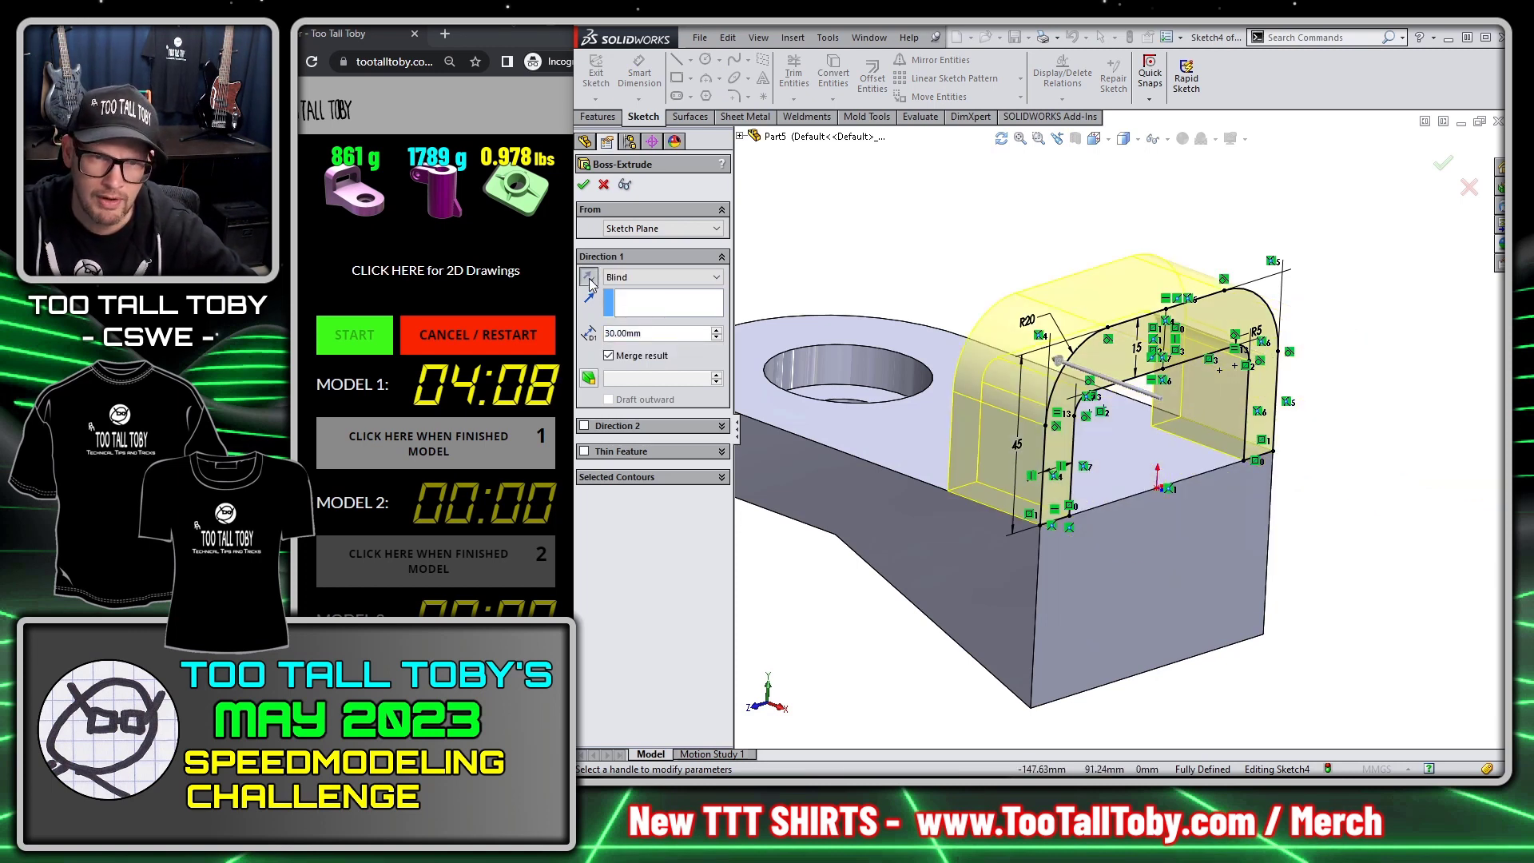
left_click(584, 184)
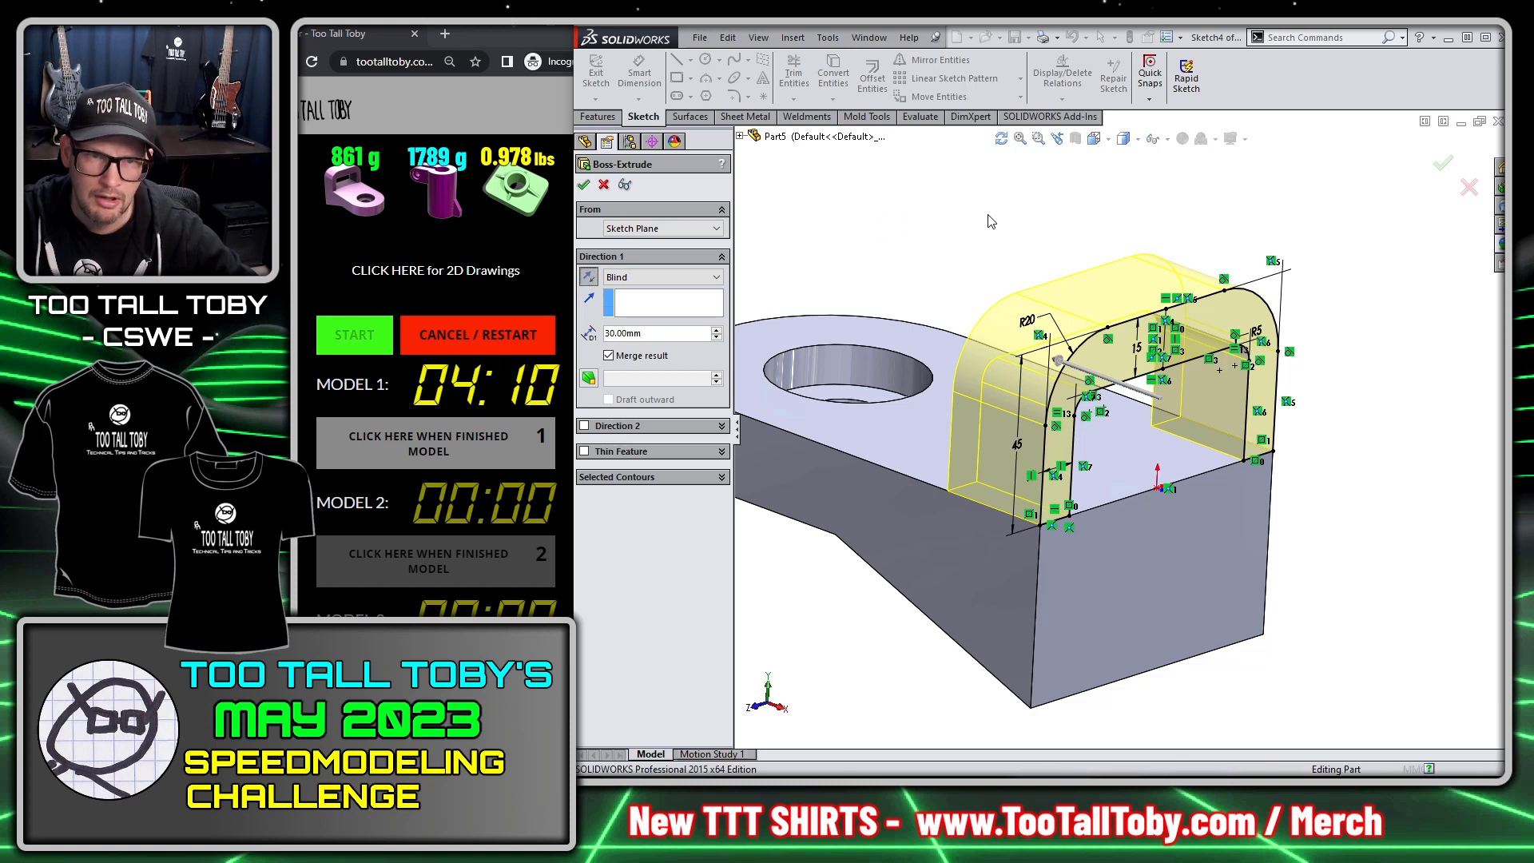
Step: Assign 1060 Alloy as the part's material
scroll(1106, 622, "down", 2)
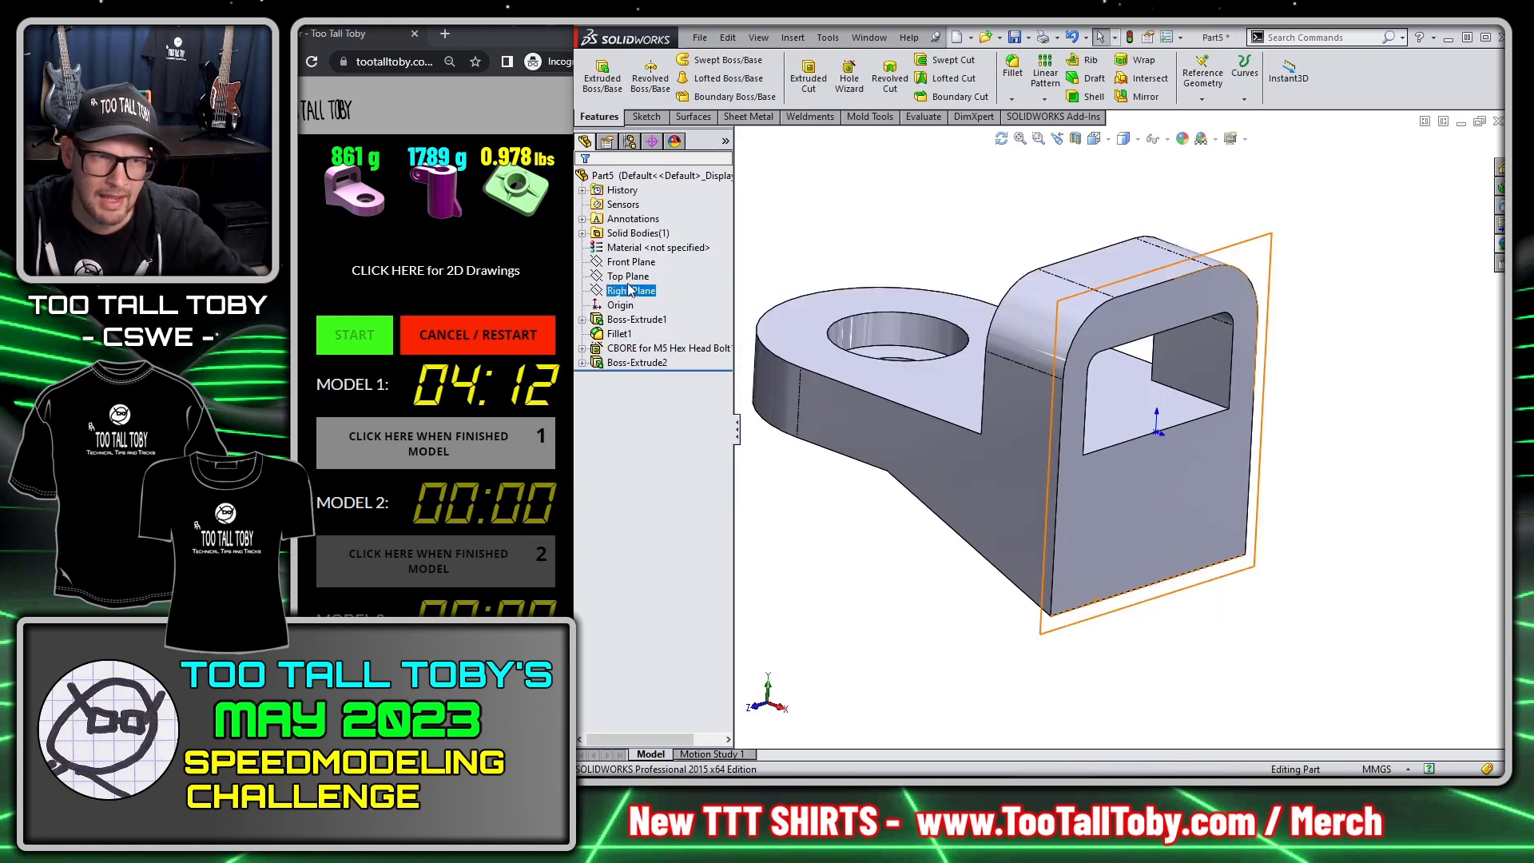
right_click(631, 248)
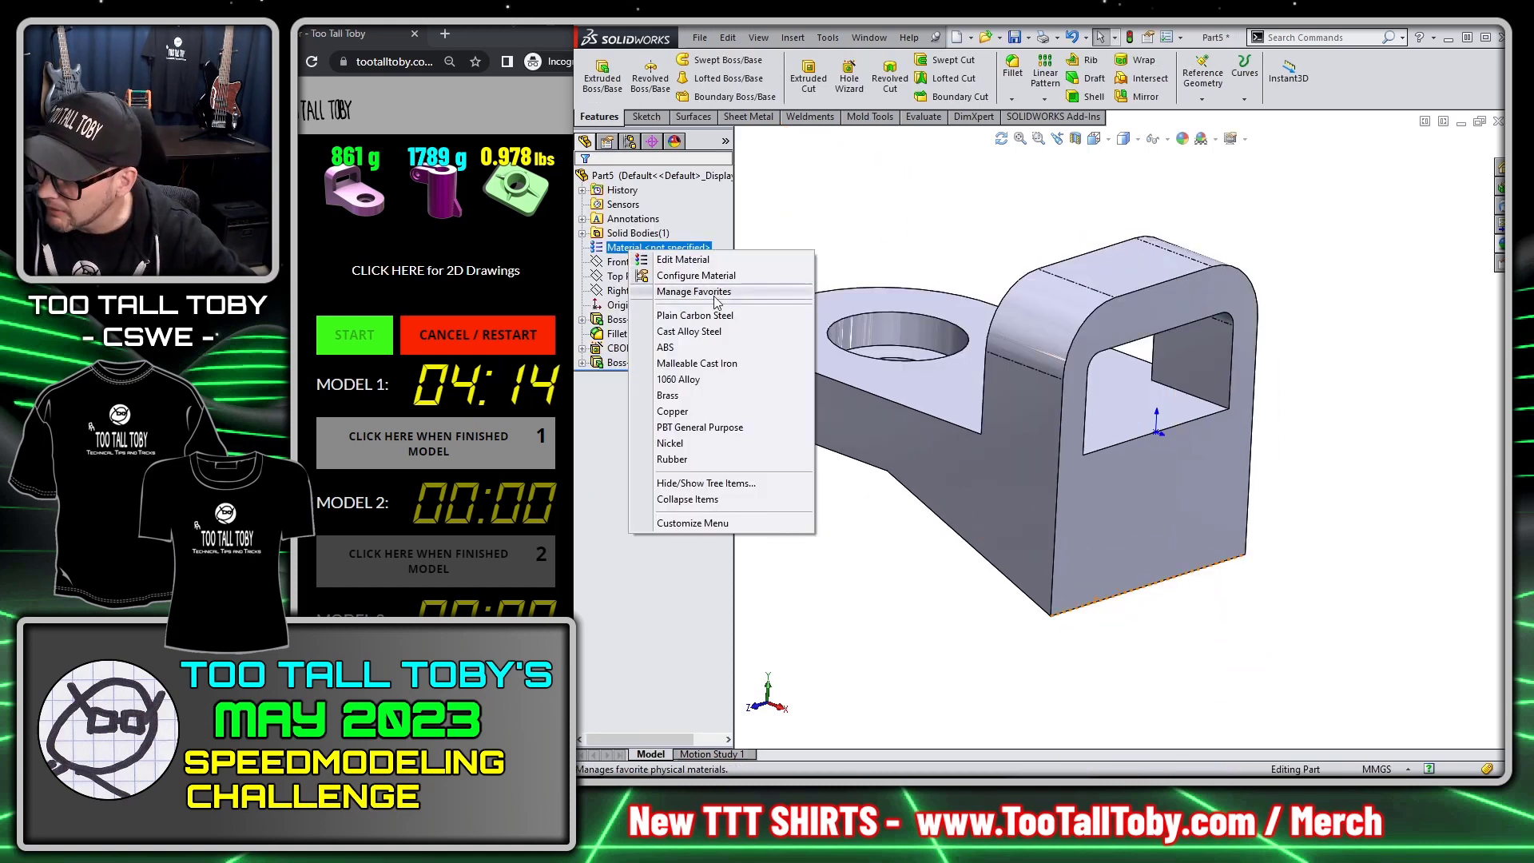
left_click(679, 378)
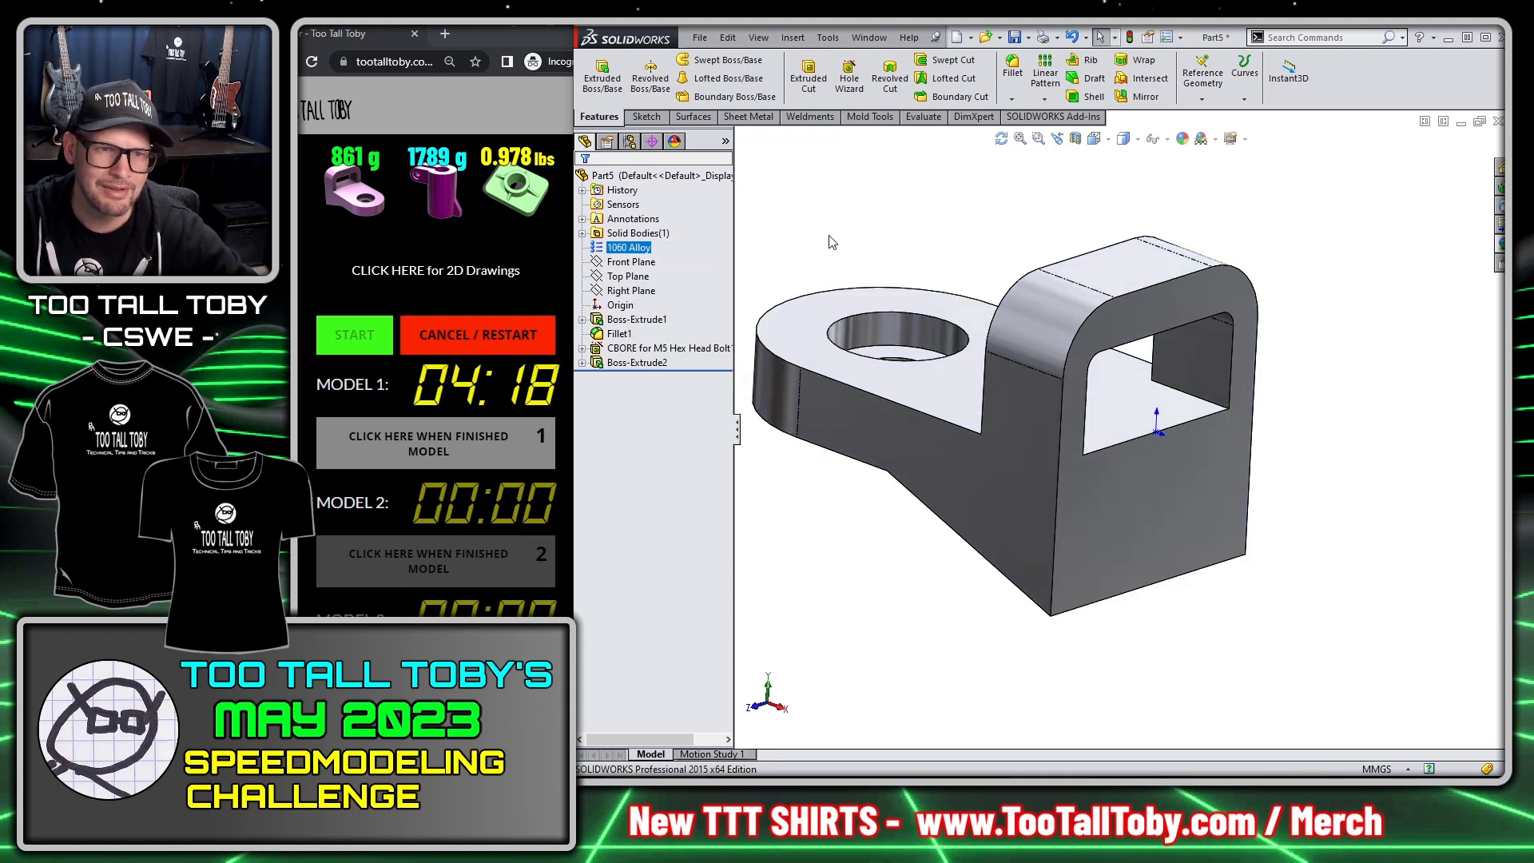
Step: Evaluate the part's mass properties and compare its mass with the 861 g target on the challenge drawing
key("f")
left_click(921, 116)
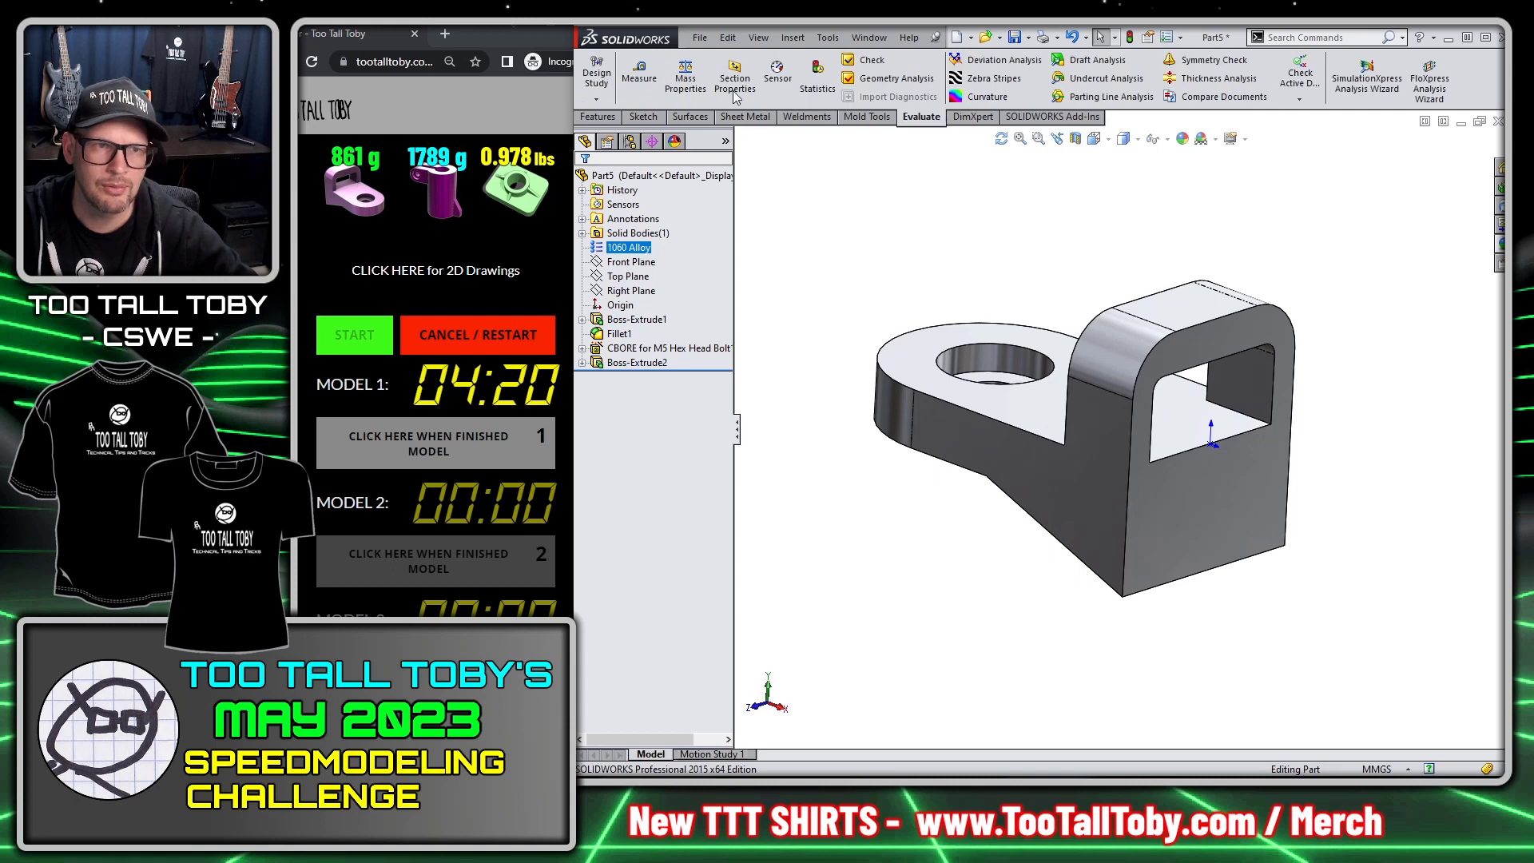
left_click(685, 76)
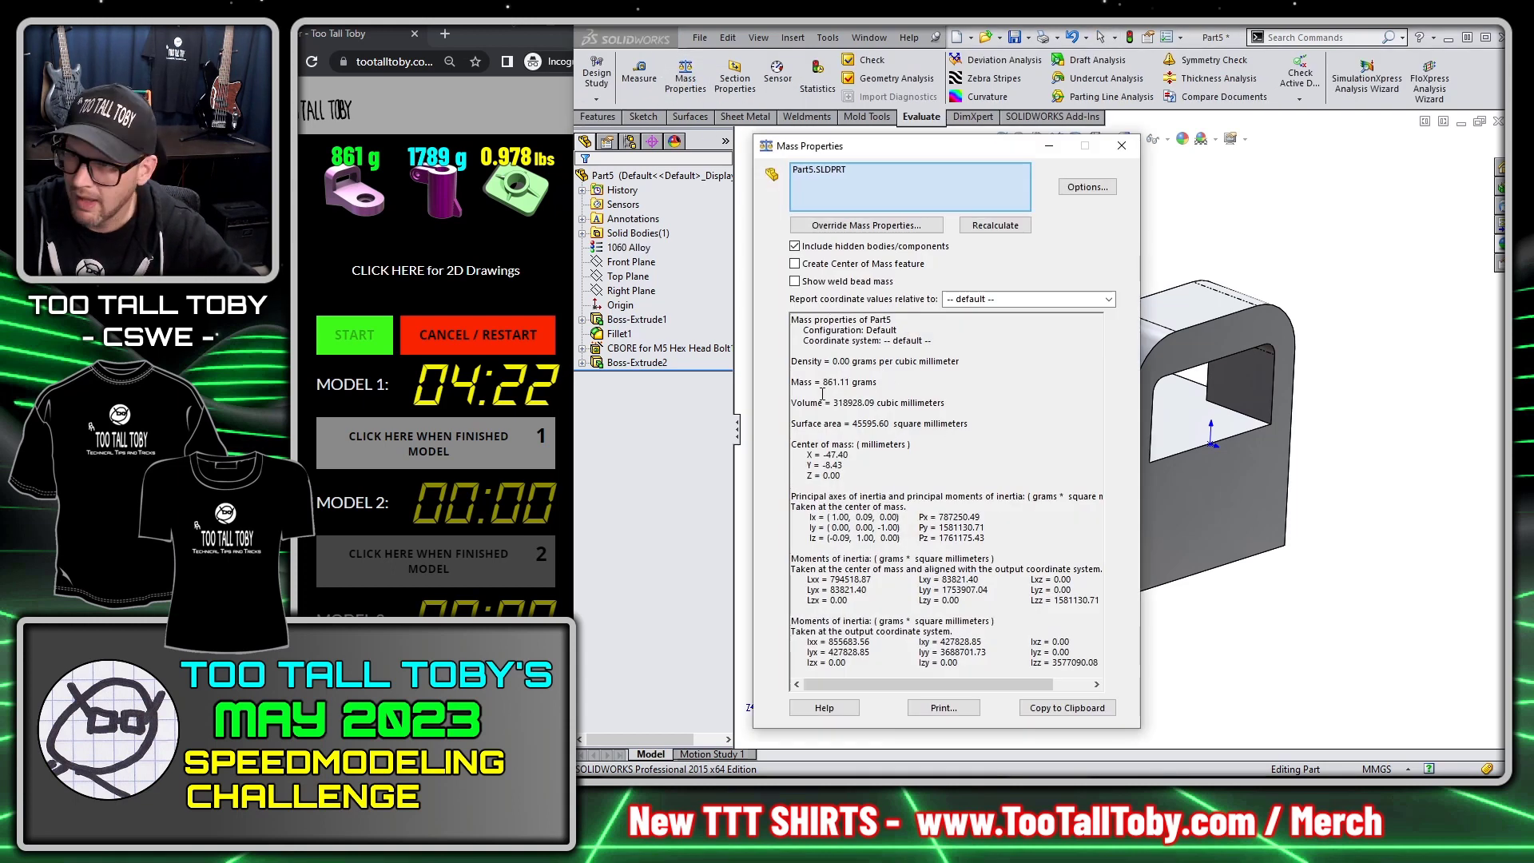
left_click_drag(792, 382, 878, 382)
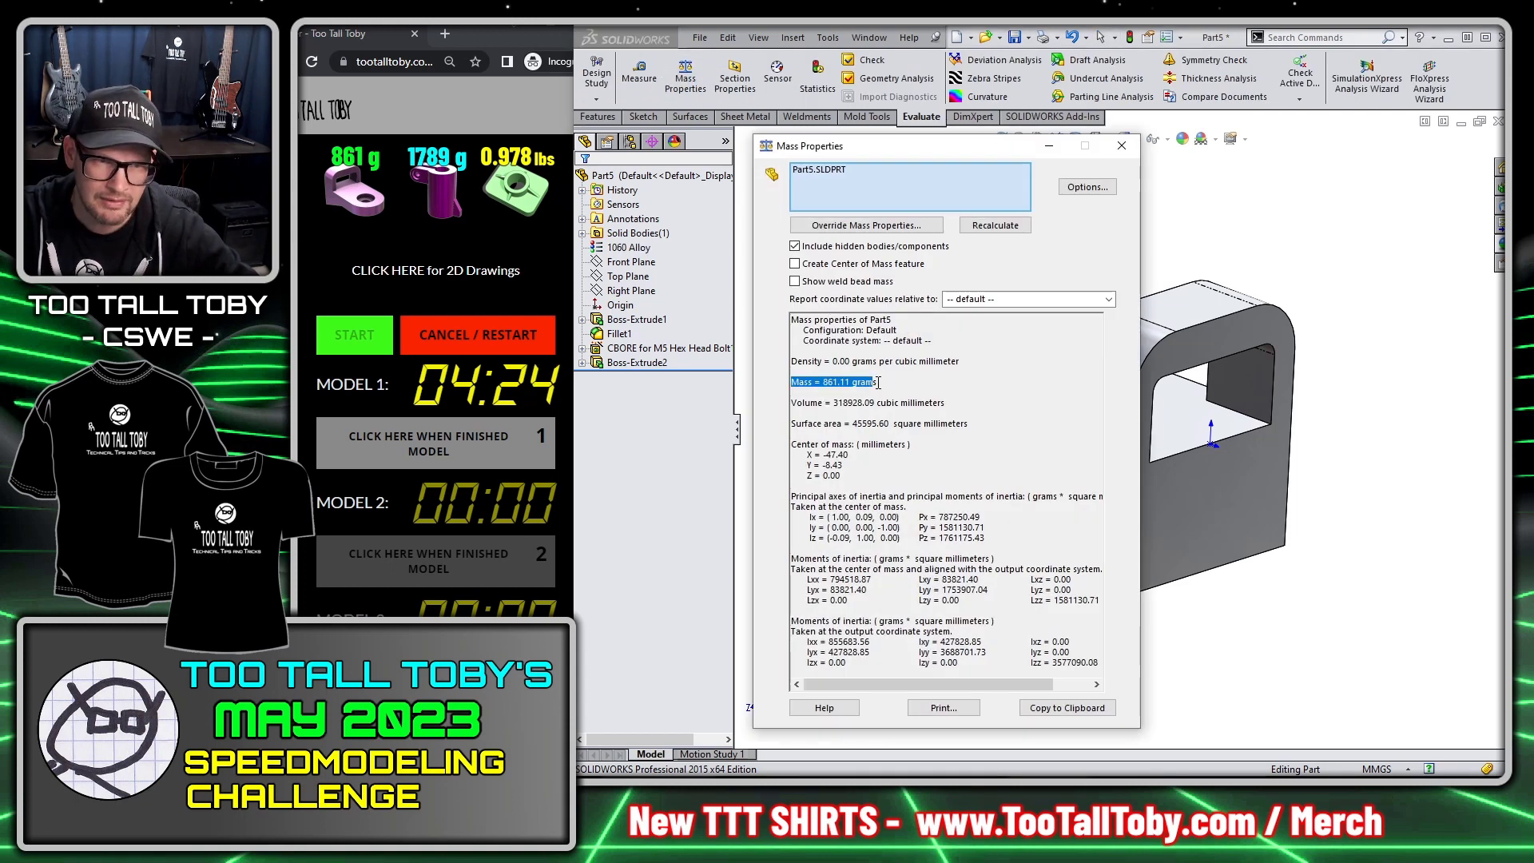
left_click_drag(1502, 136, 916, 101)
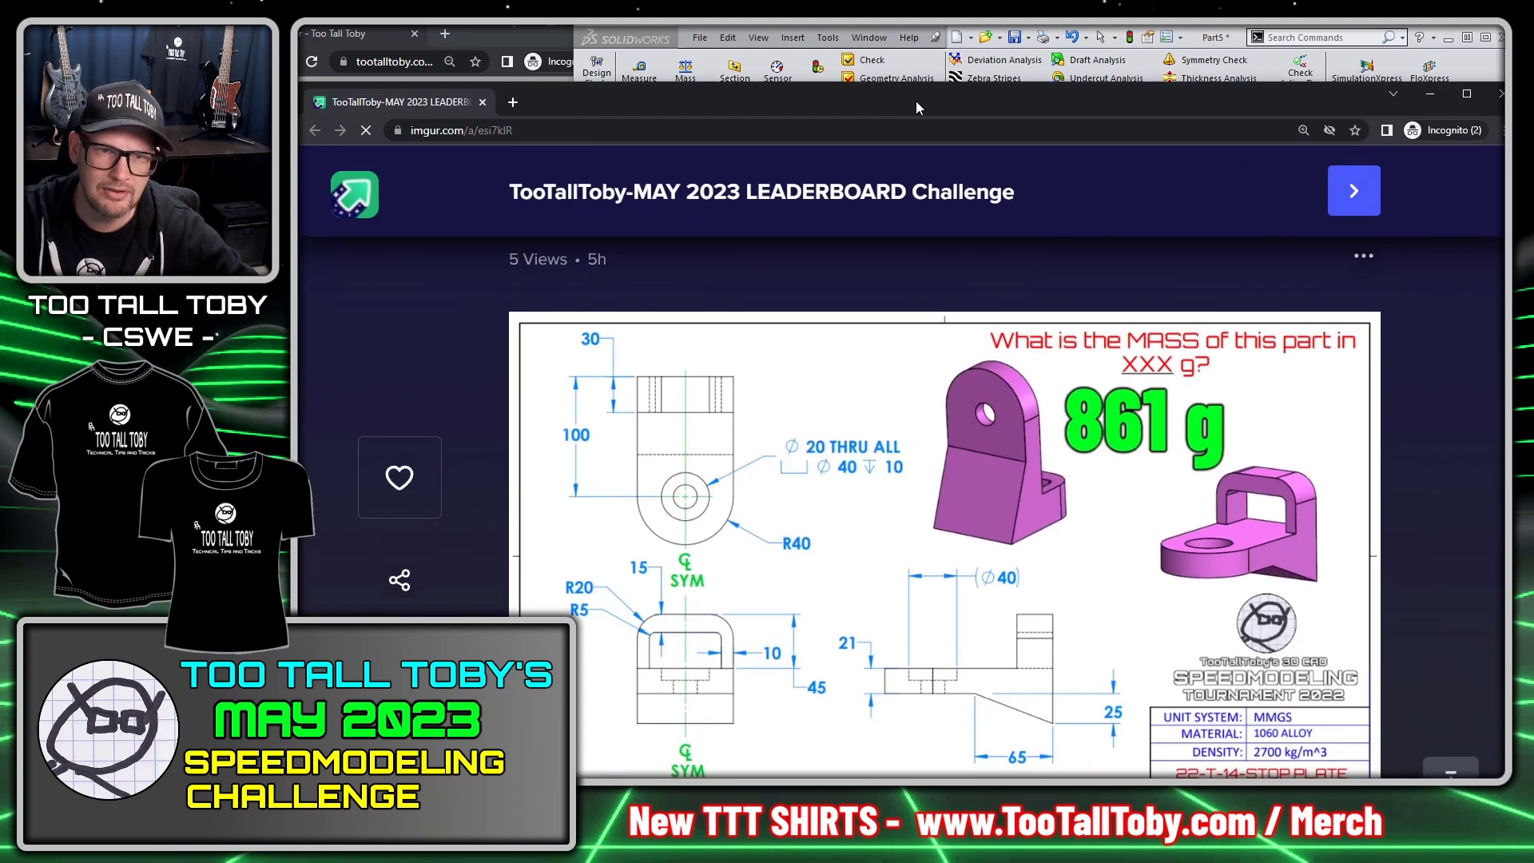
key("alt+Tab")
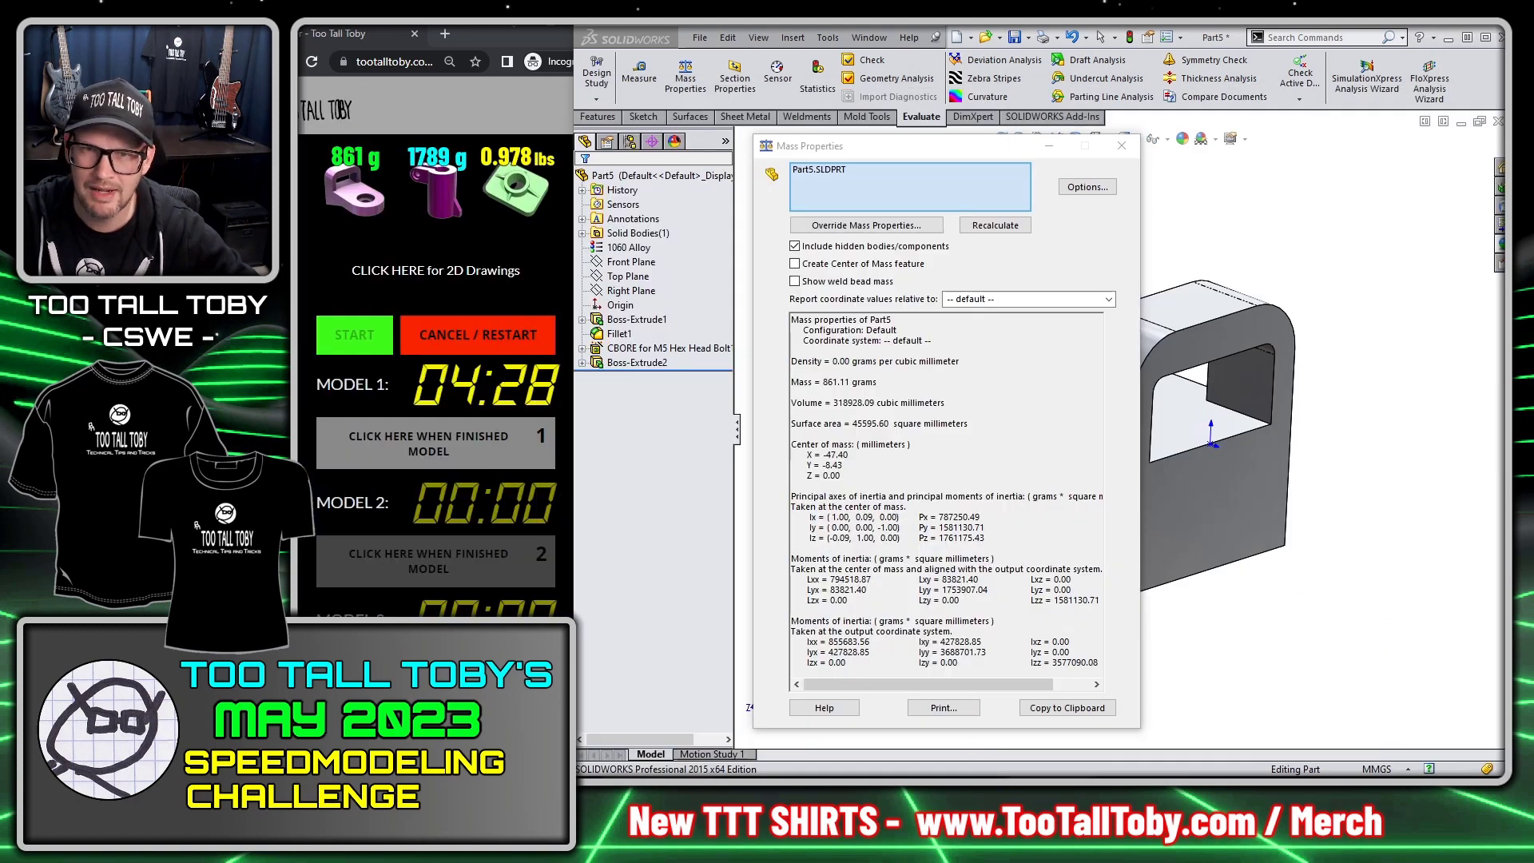
left_click(1122, 145)
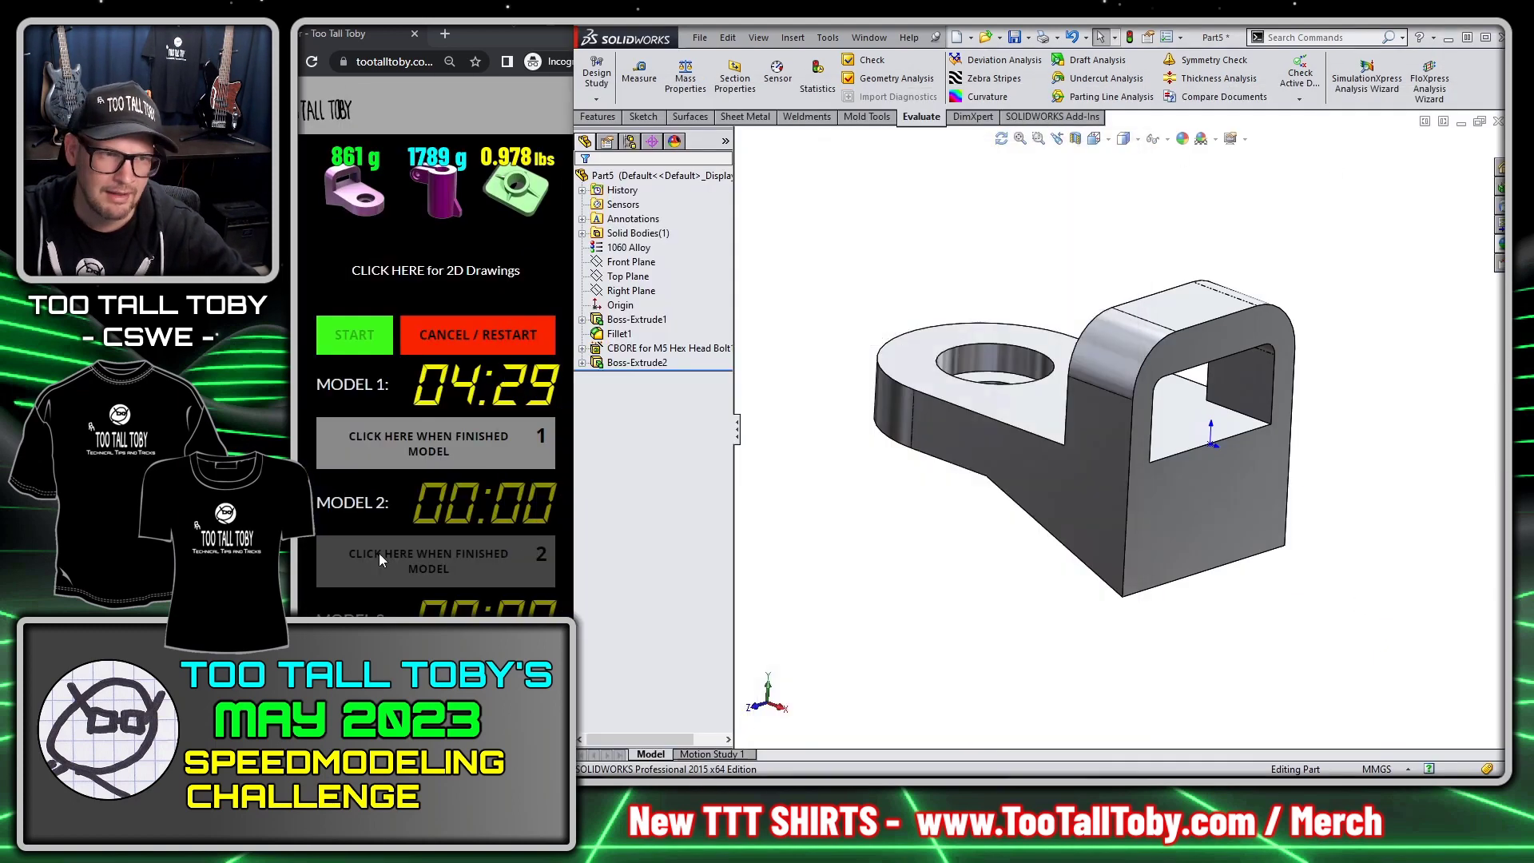
Step: Switch to the challenge timer page, mark Model 1 as finished and bring up the 1789 g part's drawing
left_click(411, 454)
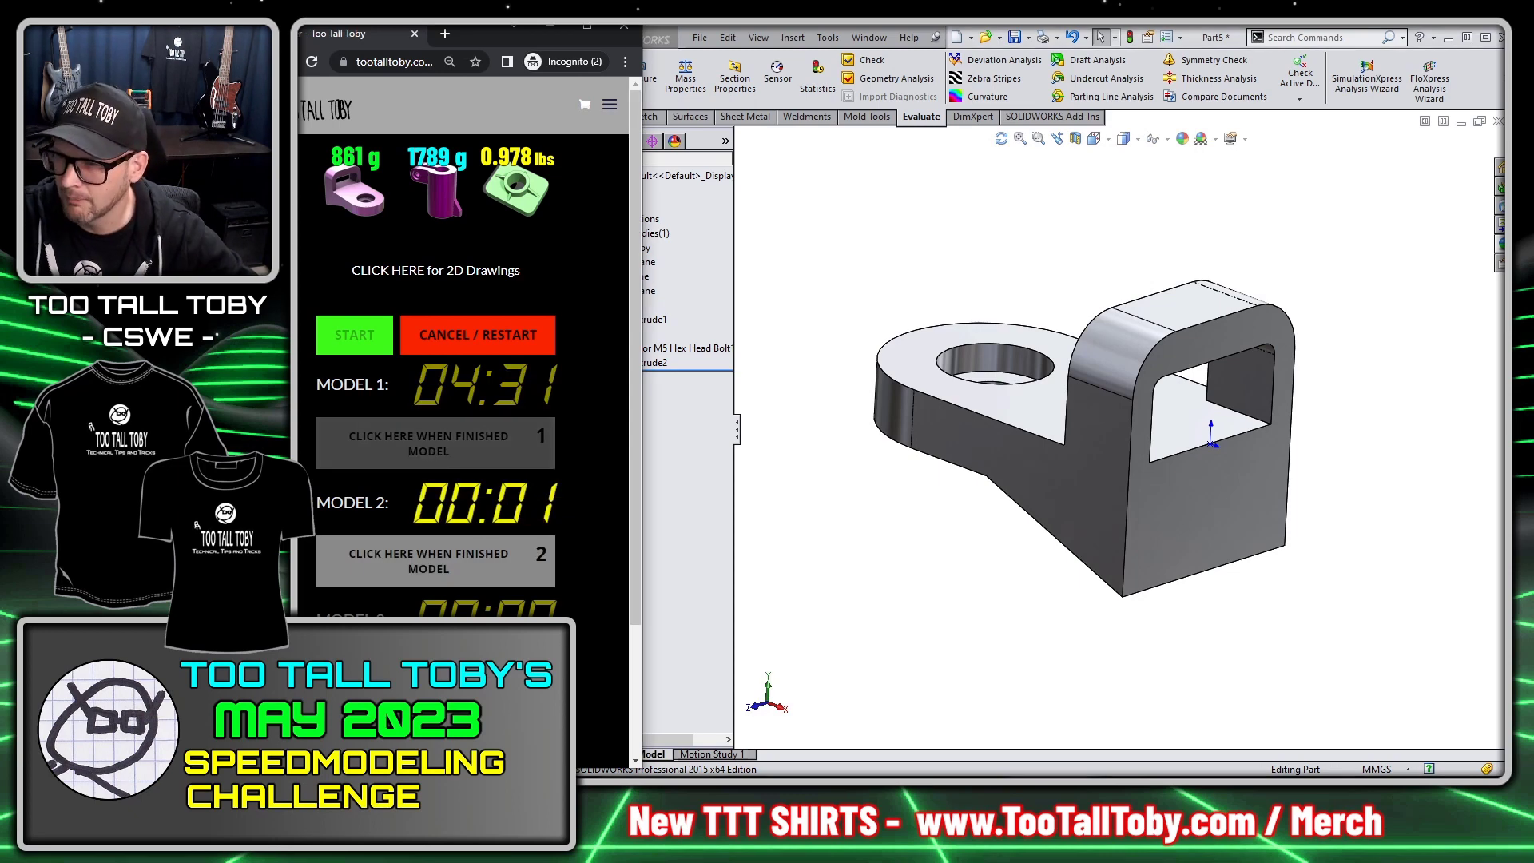
mouse_move(1530, 45)
left_mouse_down()
mouse_move(871, 67)
mouse_move(1136, 57)
mouse_move(1102, 40)
mouse_move(1123, 35)
mouse_move(1170, 50)
left_mouse_up()
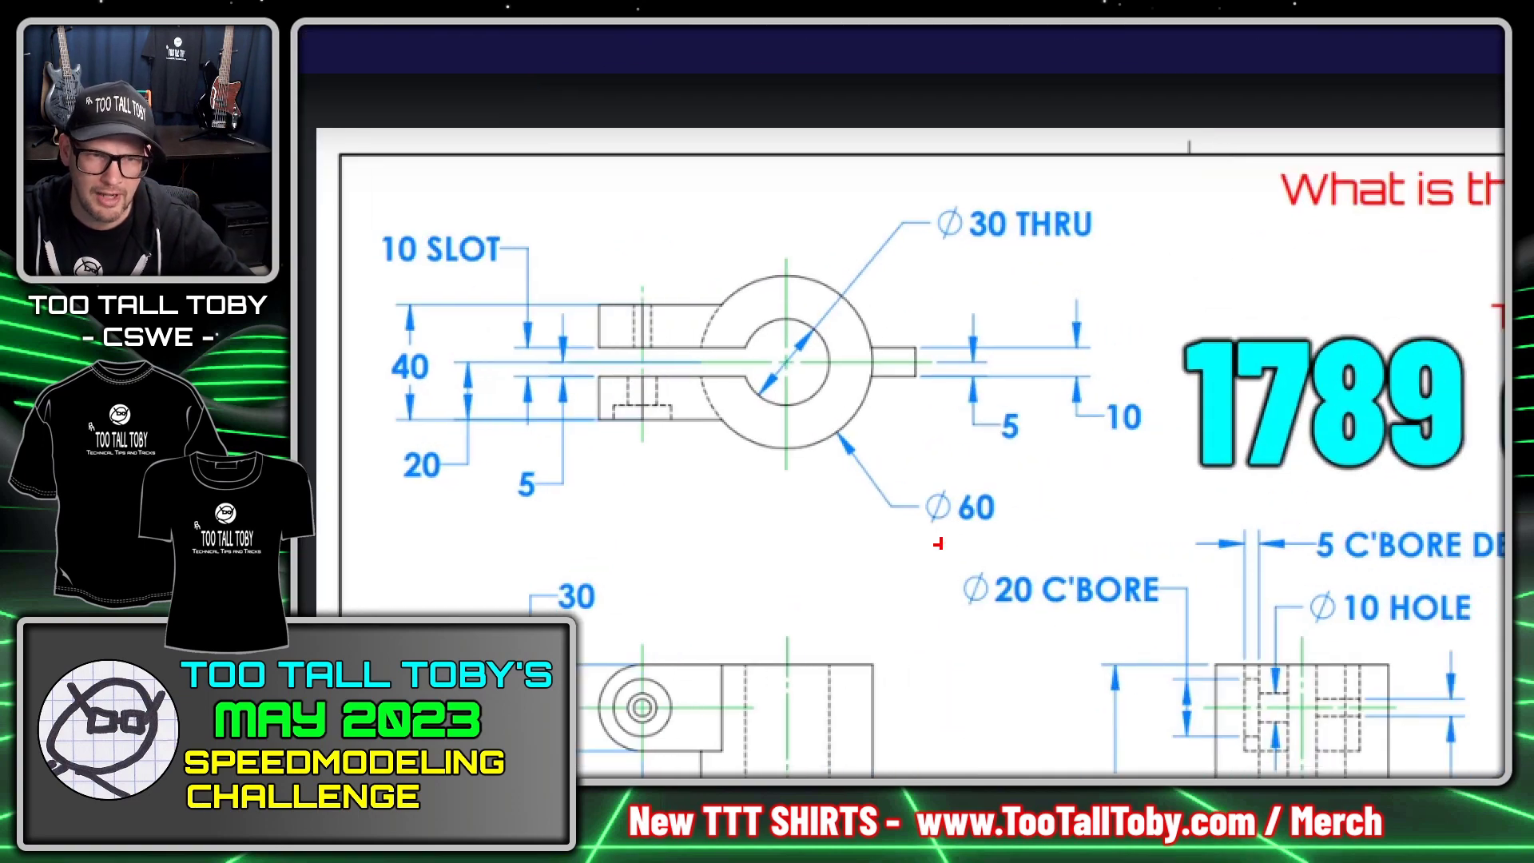
Step: Mark up the 1789 g drawing in red around the Ø60 callout, 100 height, central bore and 60° rib, extending the rib outline into the cylinder
mouse_move(900, 530)
left_mouse_down()
mouse_move(1023, 483)
mouse_move(893, 551)
left_mouse_up()
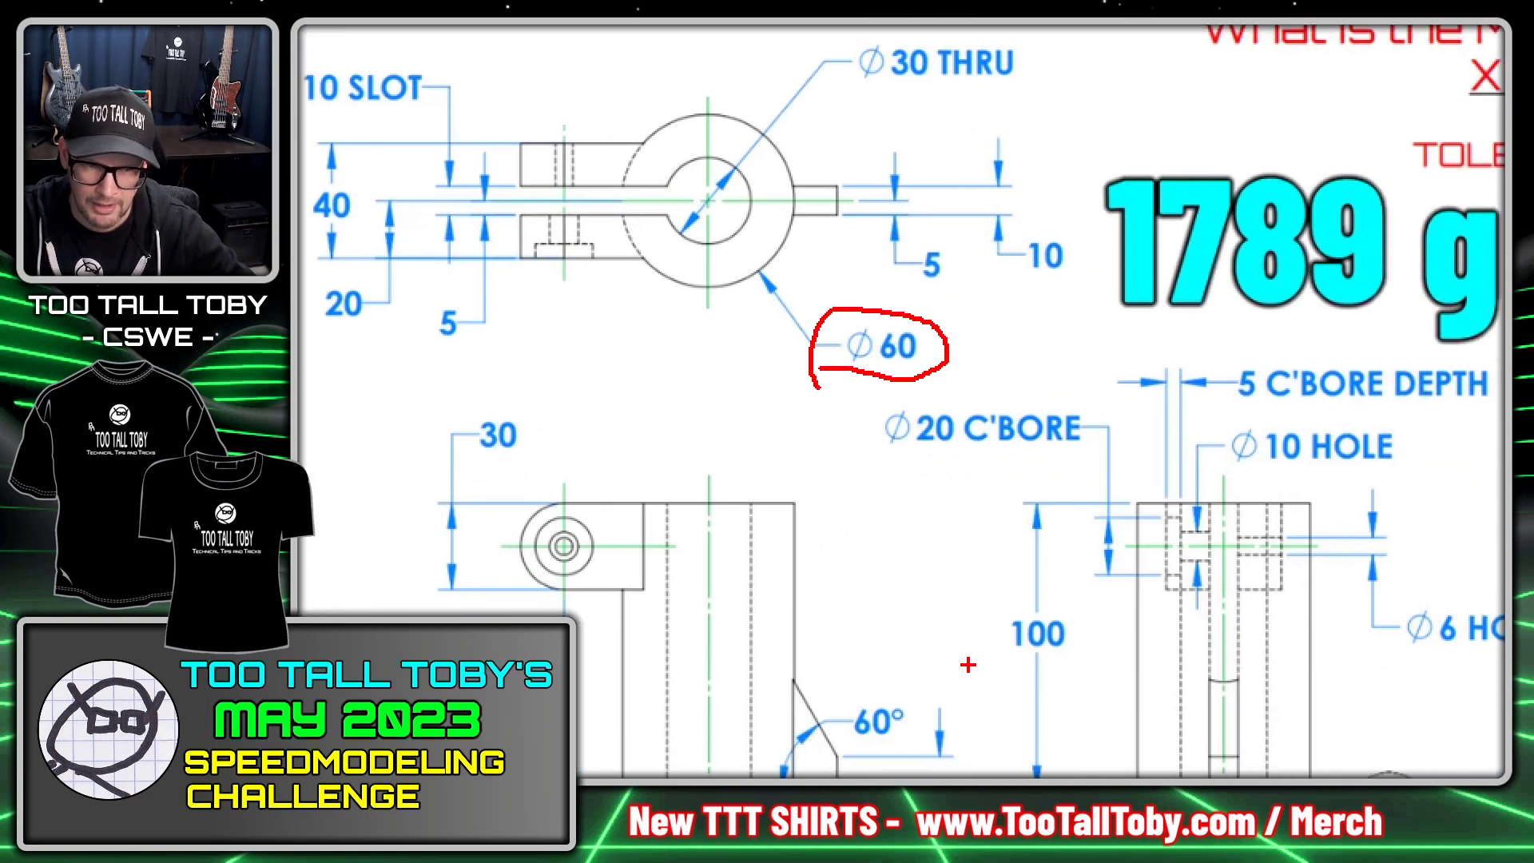
mouse_move(968, 665)
left_mouse_down()
mouse_move(1093, 622)
mouse_move(953, 646)
left_mouse_up()
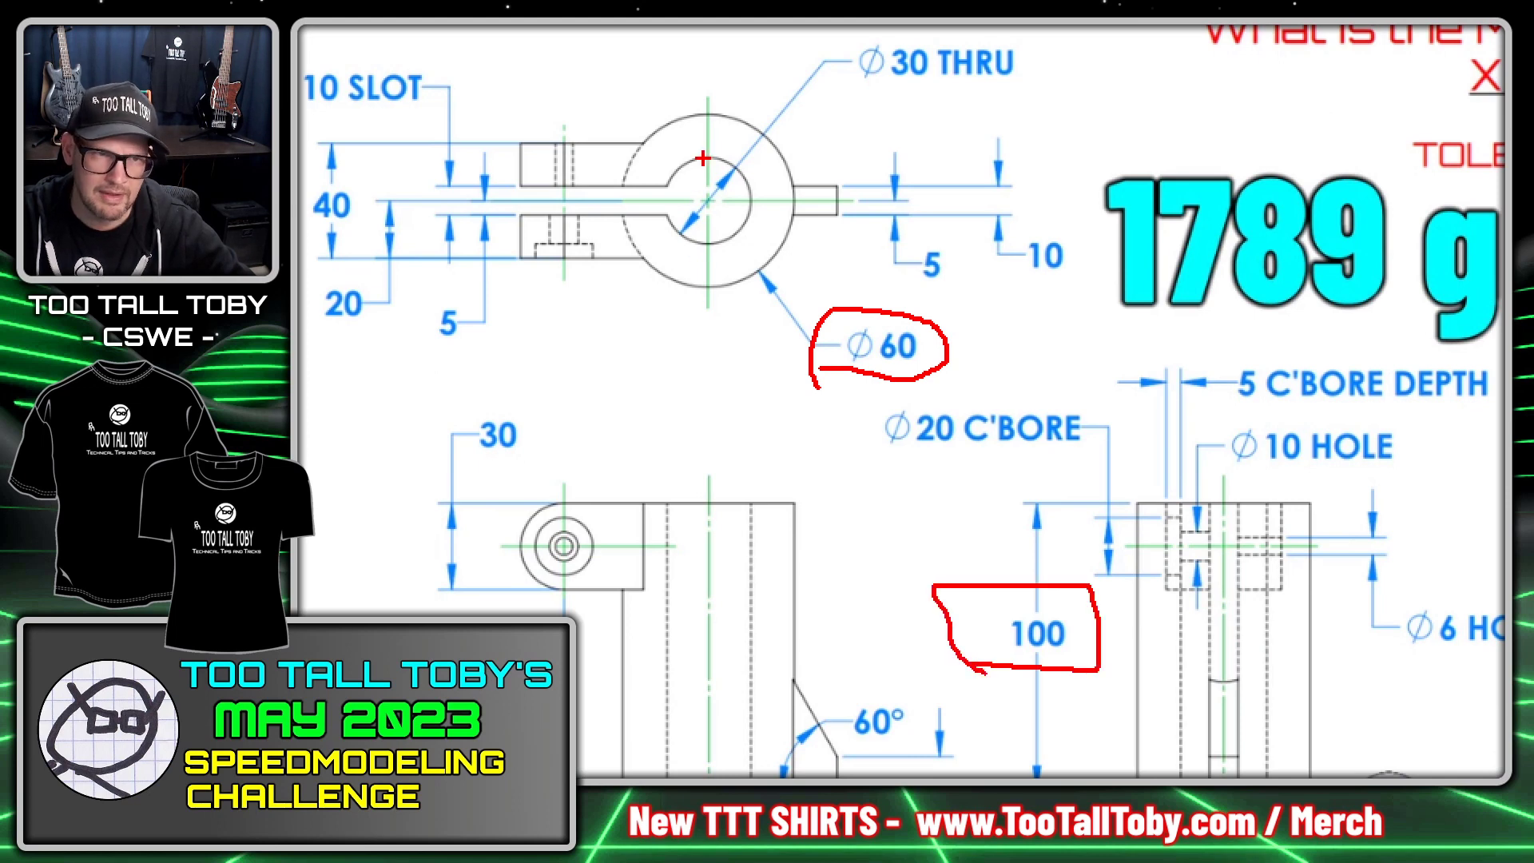
mouse_move(702, 159)
left_mouse_down()
mouse_move(675, 209)
mouse_move(731, 233)
mouse_move(687, 169)
left_mouse_up()
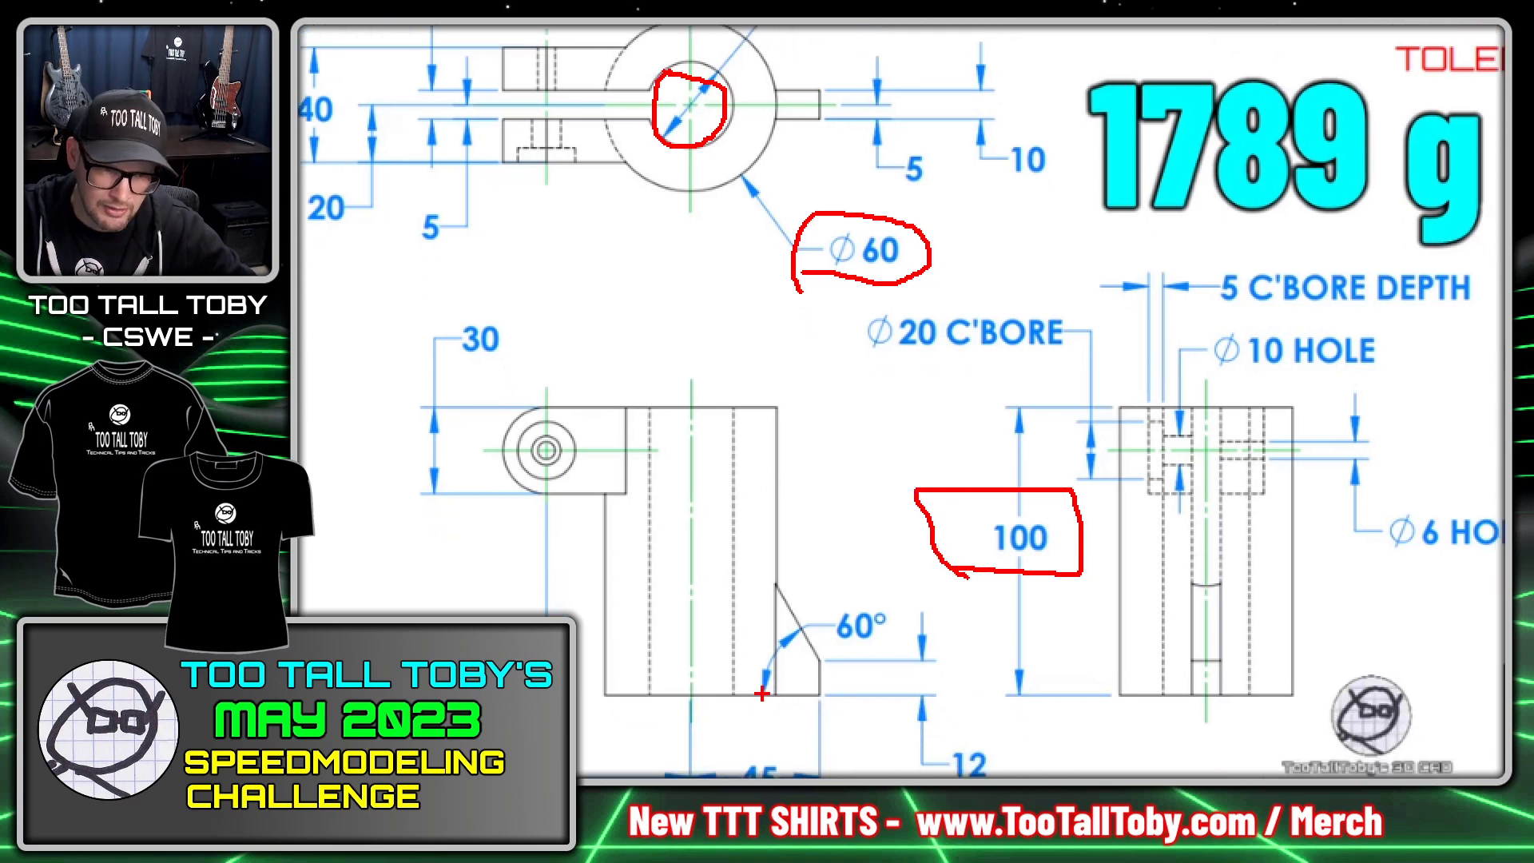
mouse_move(730, 701)
left_mouse_down()
mouse_move(844, 693)
mouse_move(763, 569)
left_mouse_up()
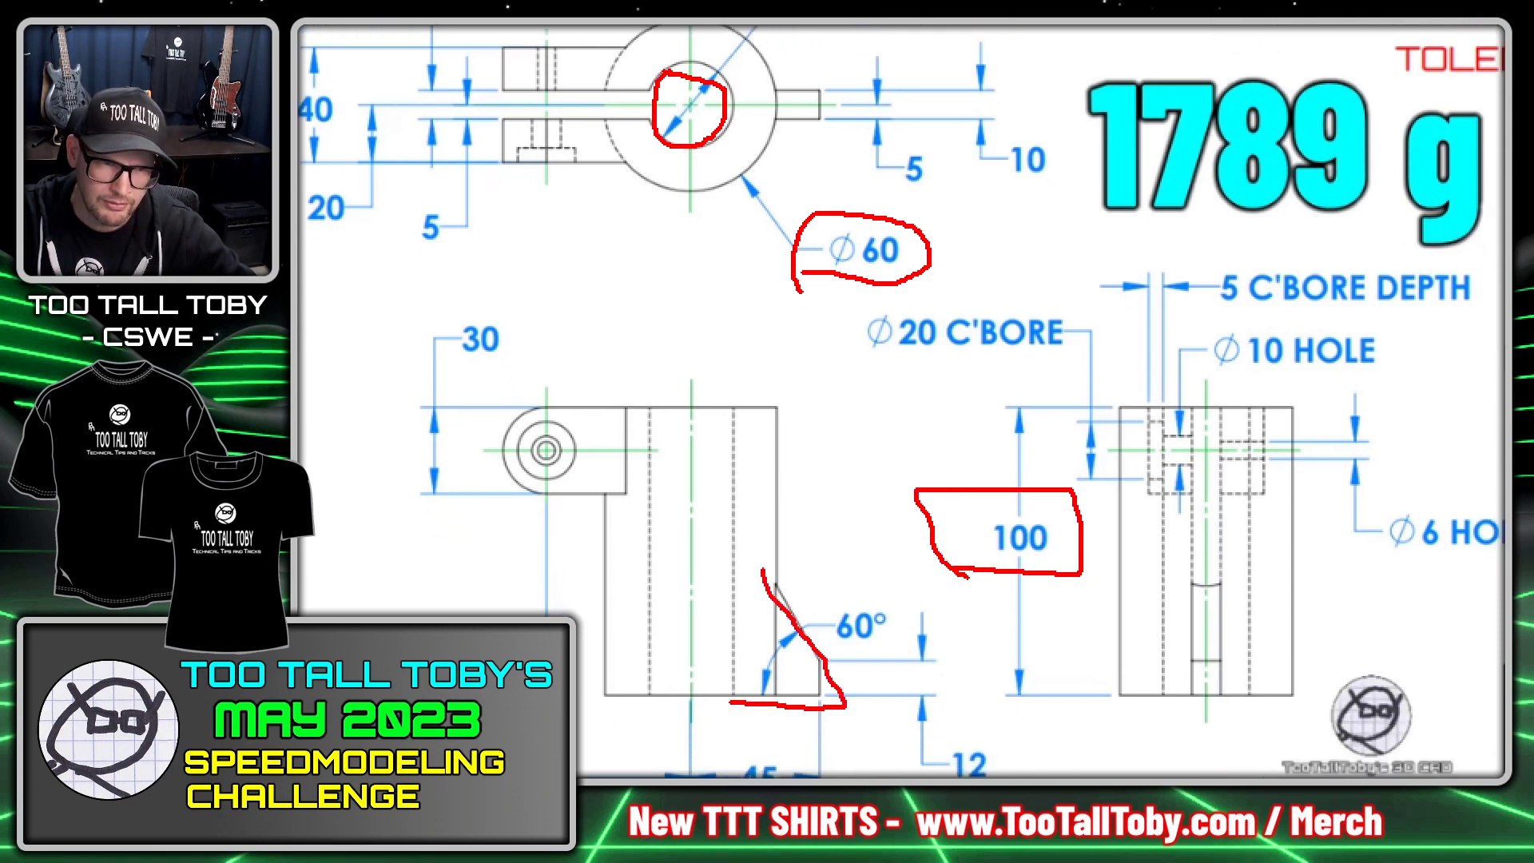
mouse_move(736, 495)
left_mouse_down()
mouse_move(711, 497)
mouse_move(711, 721)
mouse_move(765, 691)
left_mouse_up()
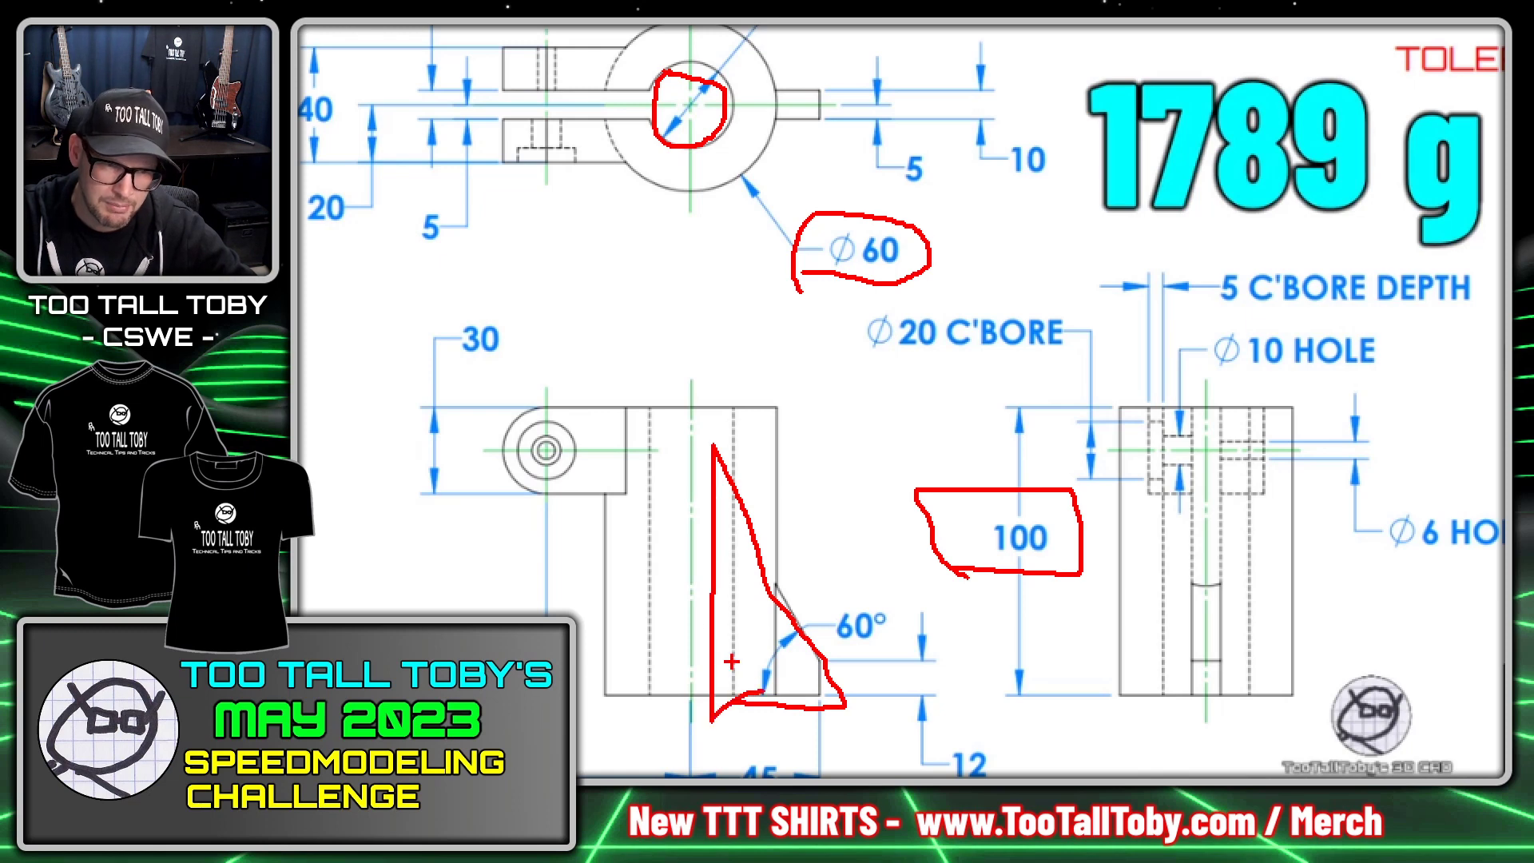
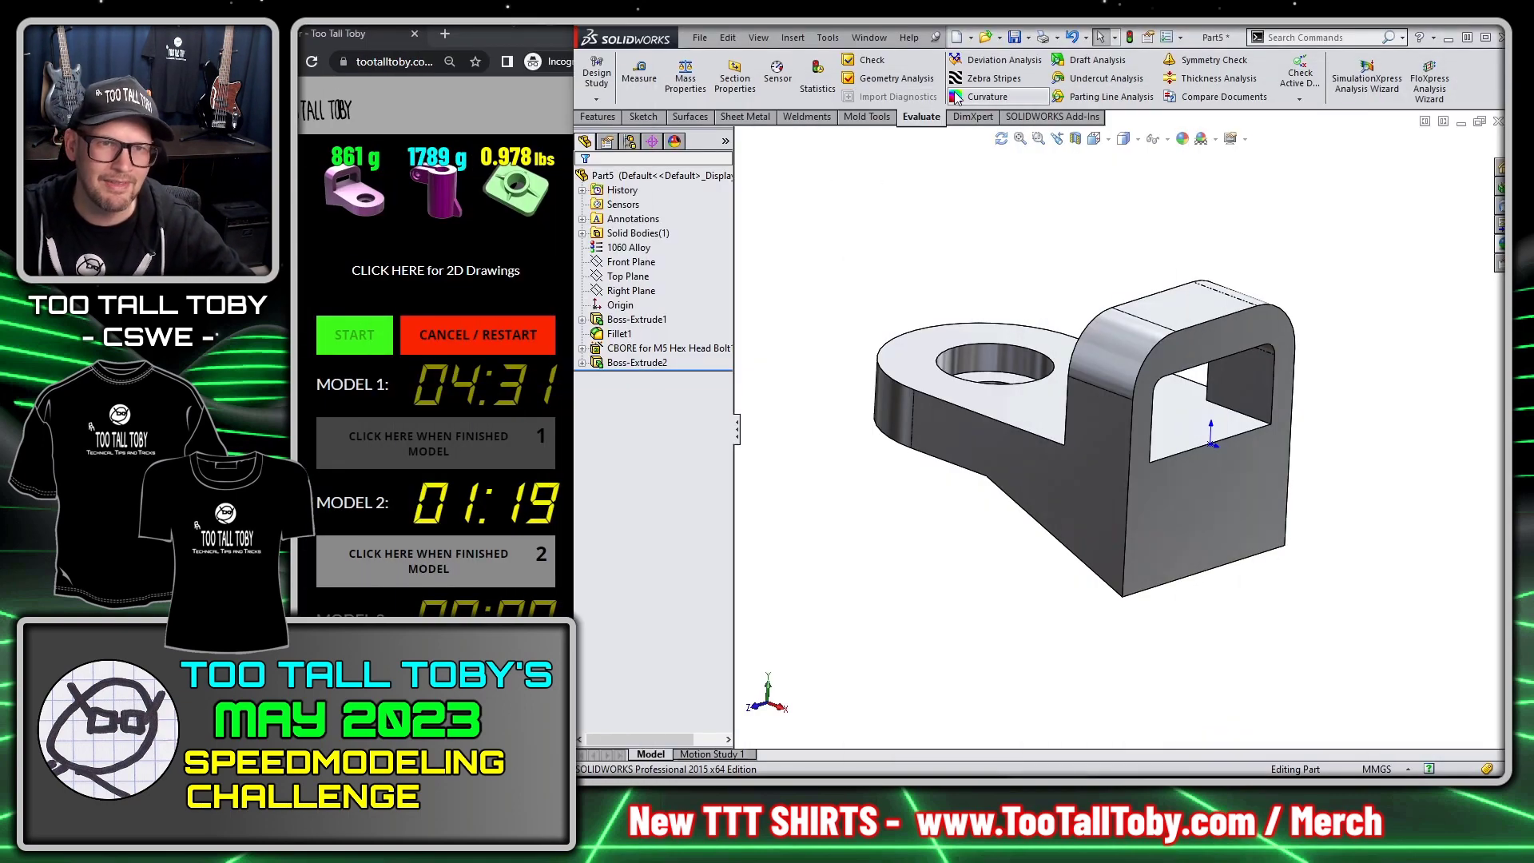
Step: Create a new part from the 2015 PART mm template and assign Plain Carbon Steel as its material
left_click(958, 37)
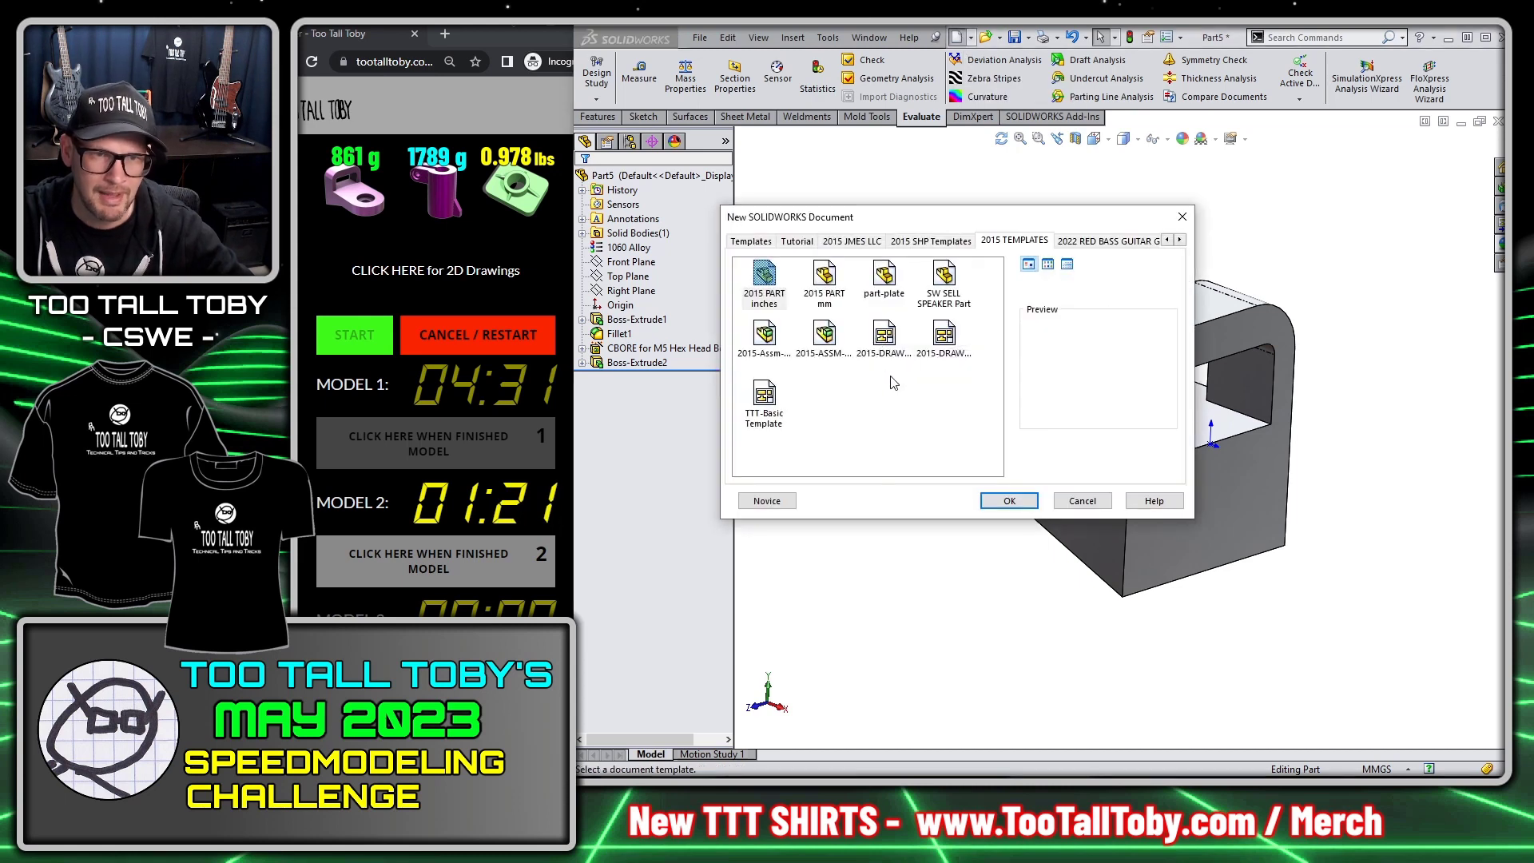
double_click(823, 279)
left_click(635, 292)
right_click(647, 247)
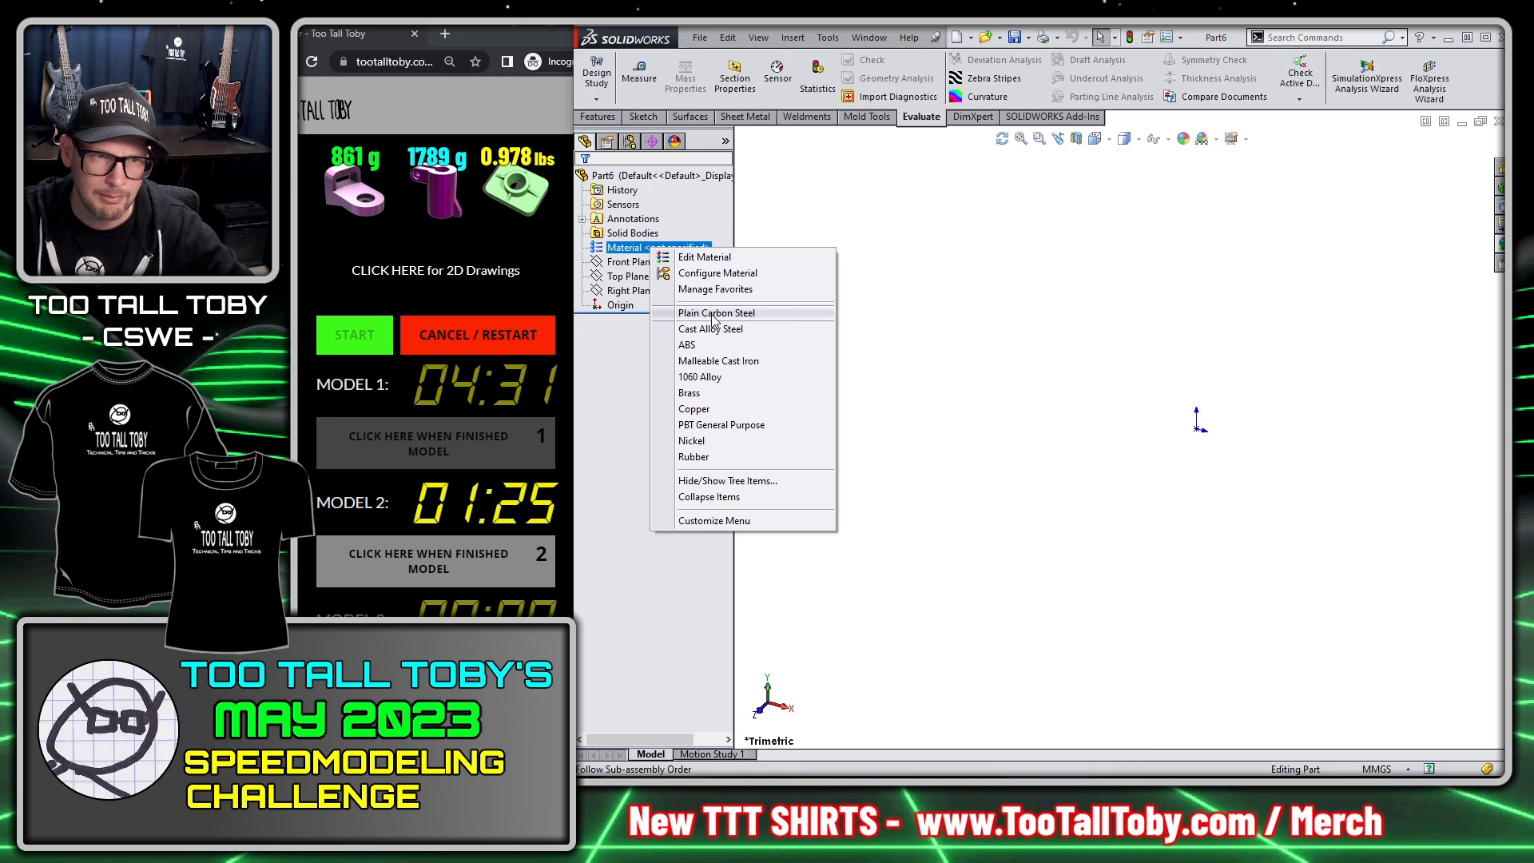
left_click(715, 321)
Step: Sketch a Ø60 mm circle centred on the origin on the Top Plane
left_click(619, 279)
left_click(625, 260)
key("s")
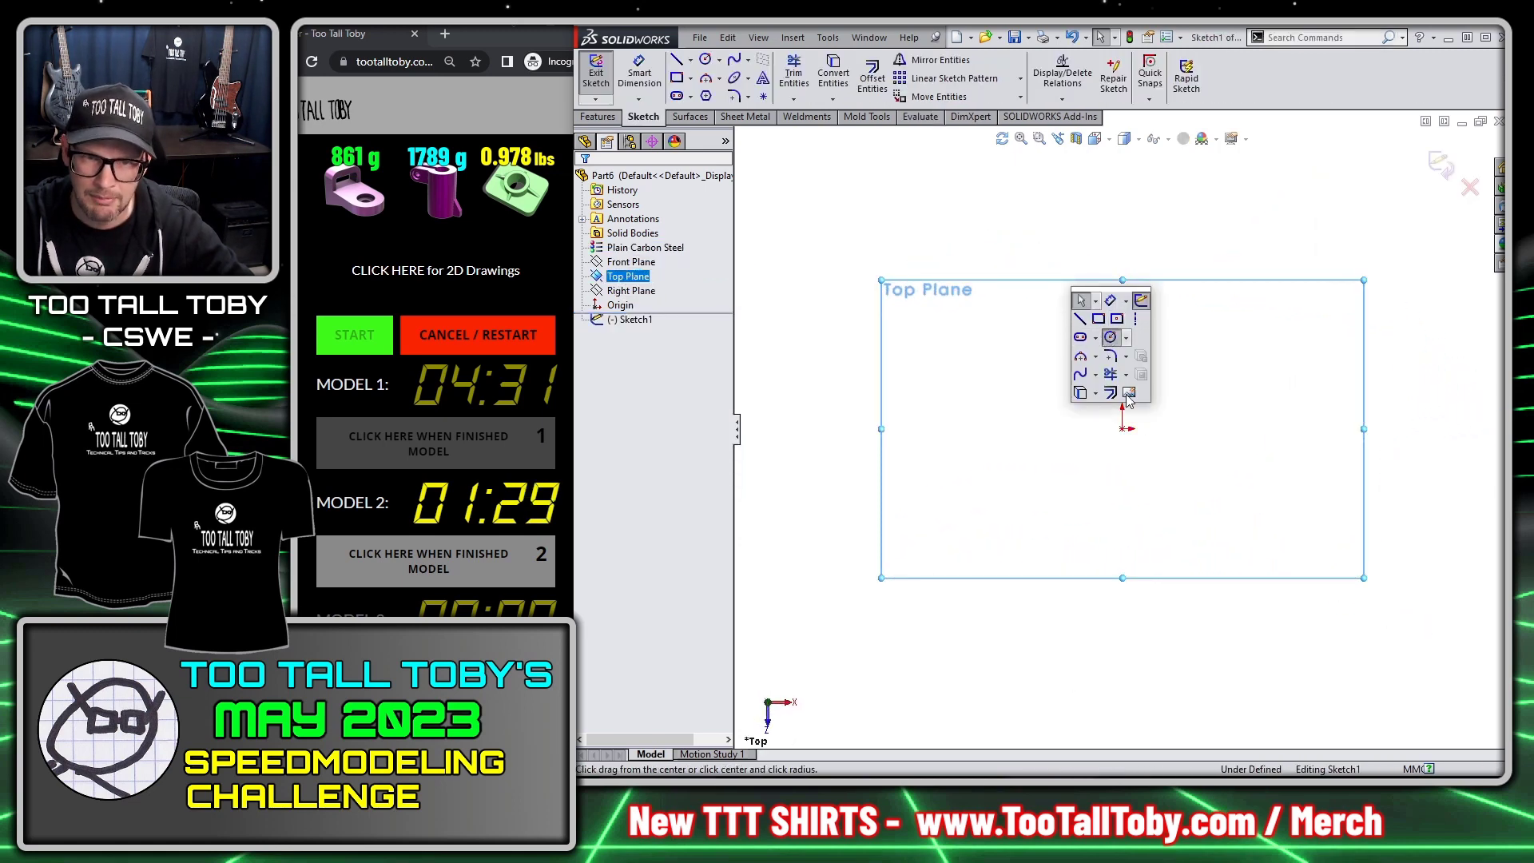
left_click(1110, 337)
type("60")
key("Return")
Step: Extrude the Ø60 circle 100 mm into a solid cylinder
key("s")
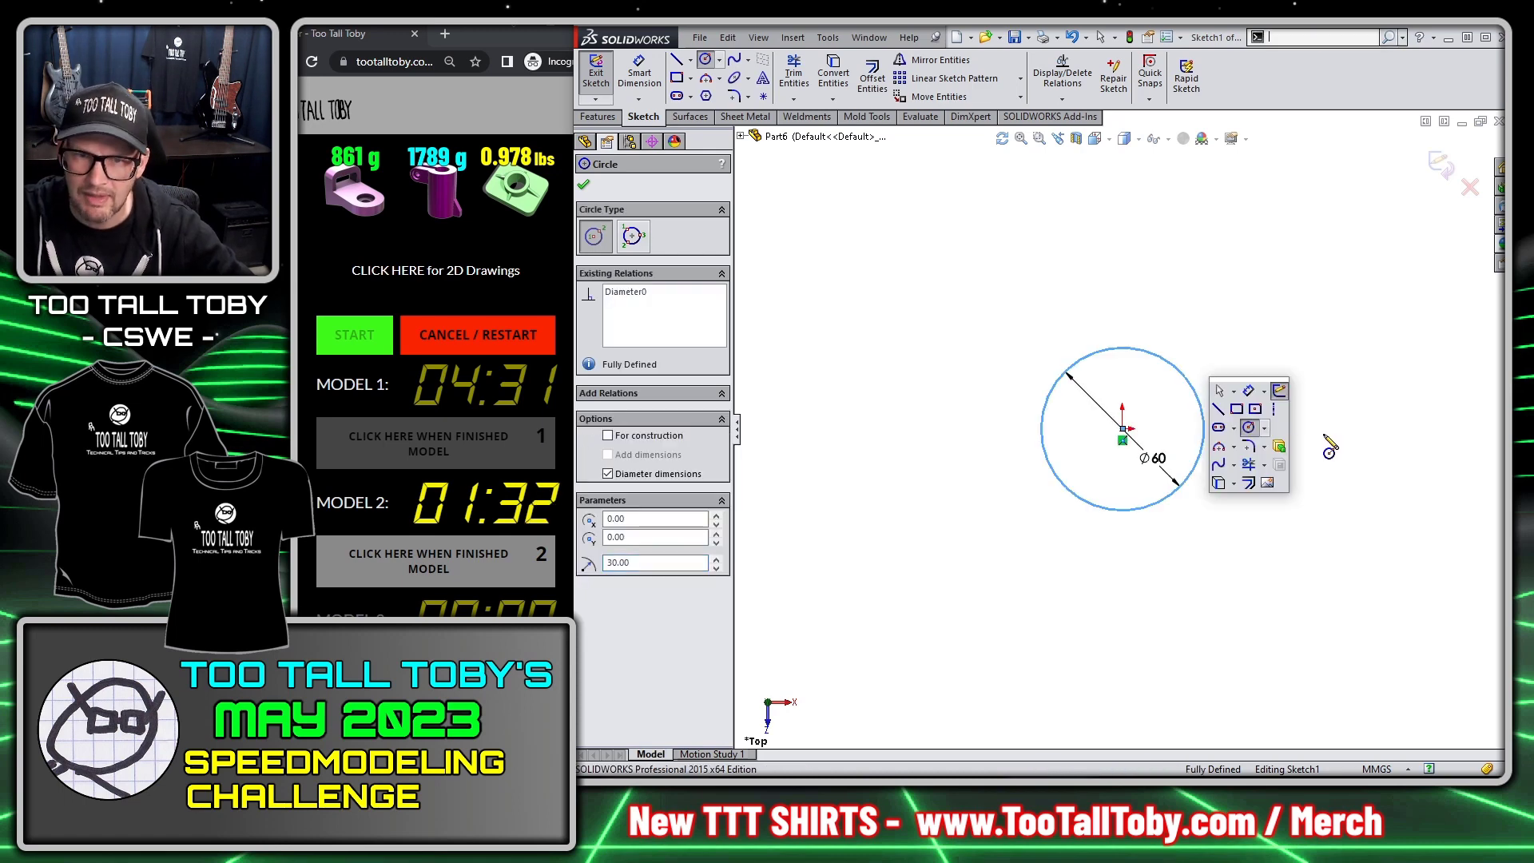
left_click(1281, 448)
type("100")
key("Return")
right_click(1285, 448)
Step: Sketch a closed rib profile on the Front Plane with a 45 mm base from the origin, a 12 mm outer edge and a slope up to the cylinder axis
key("f")
key("ctrl+1")
left_click(631, 262)
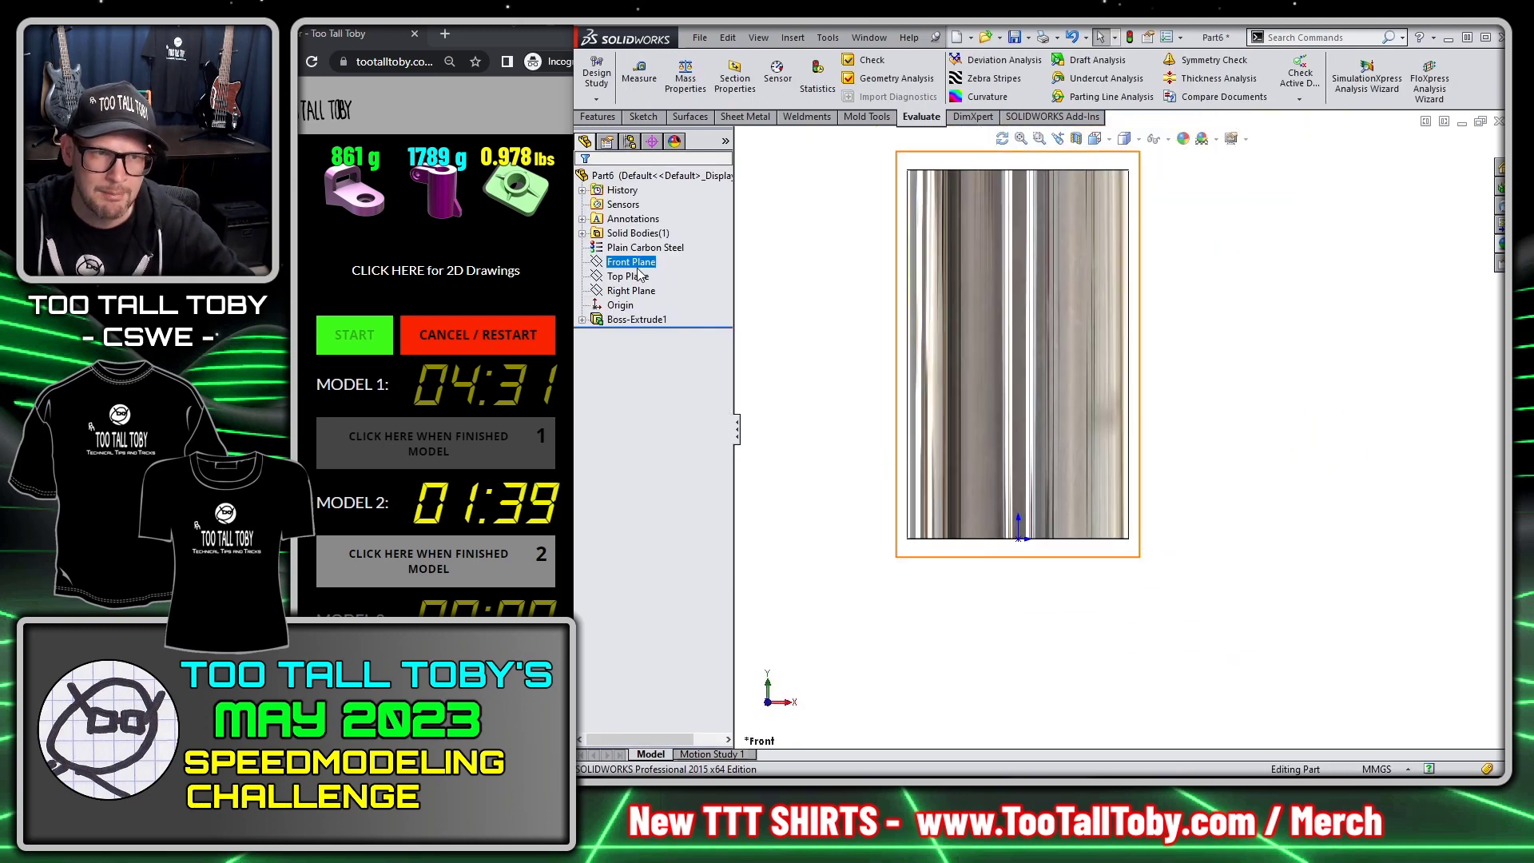
left_click(652, 228)
key("s")
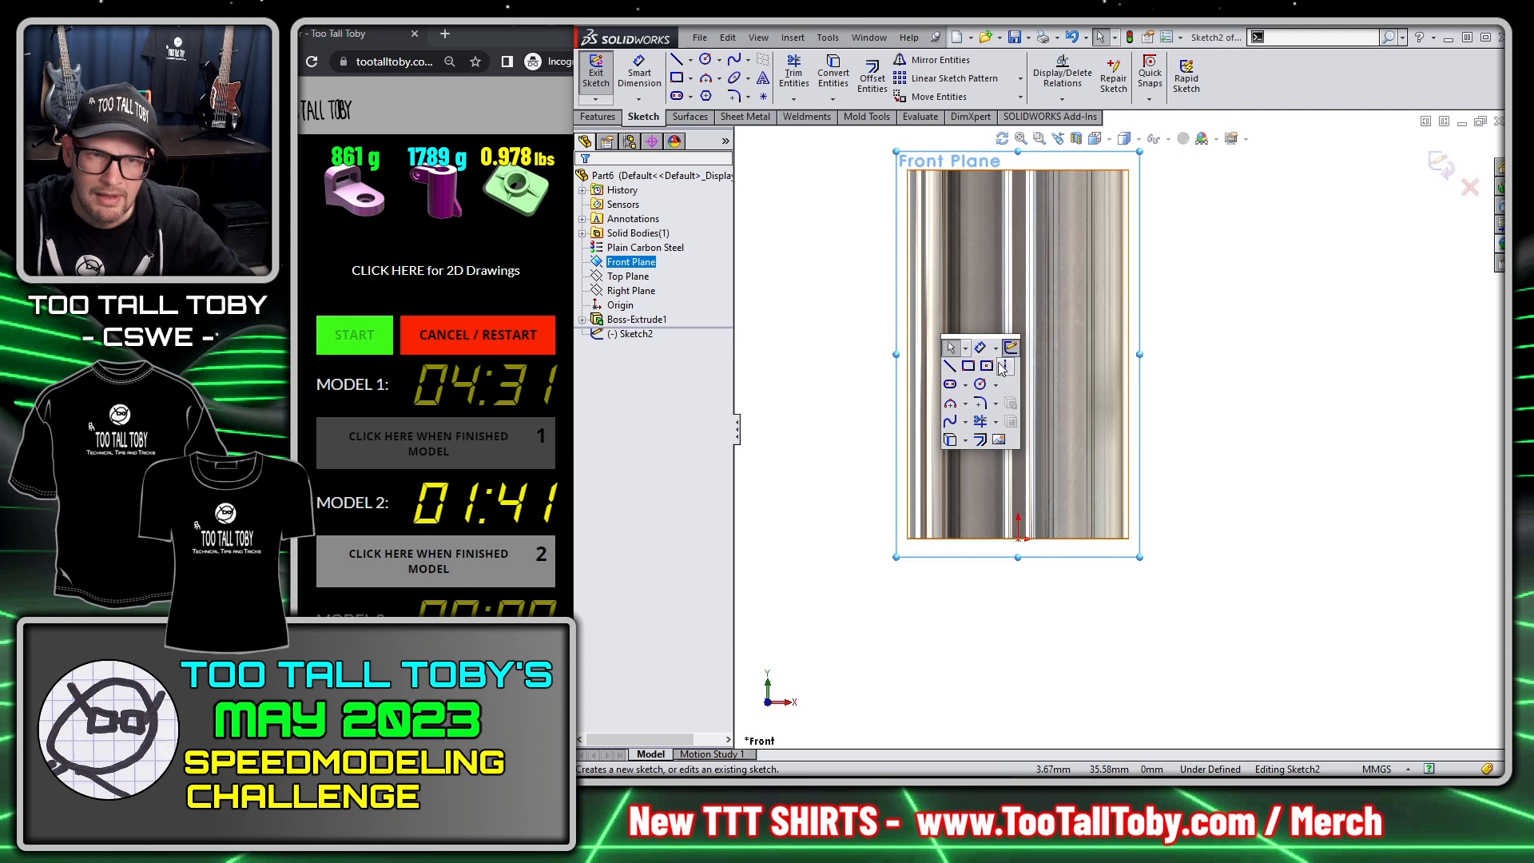
left_click(950, 365)
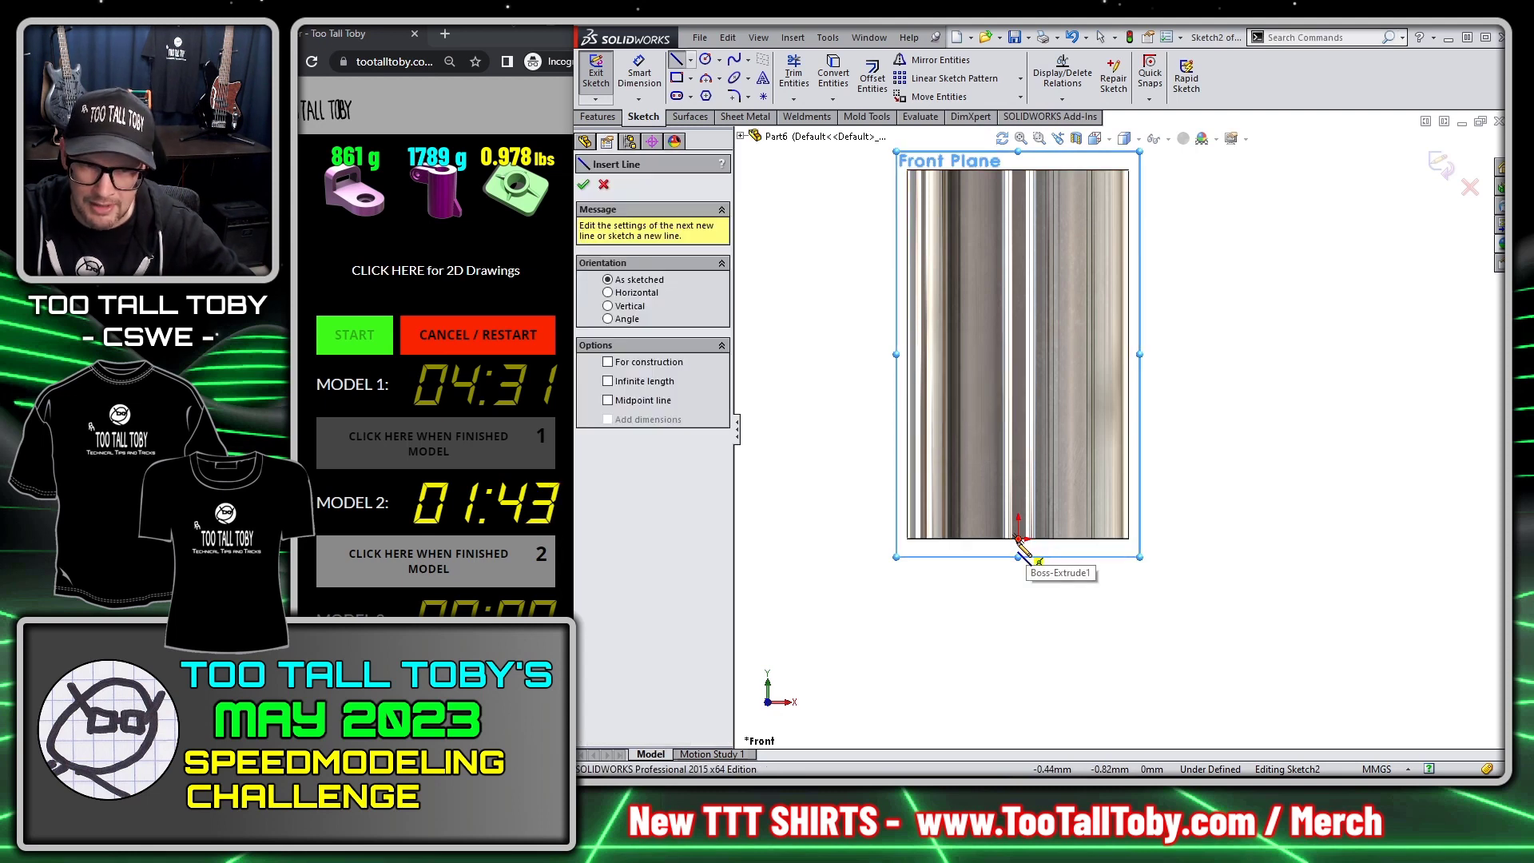
left_click(1019, 541)
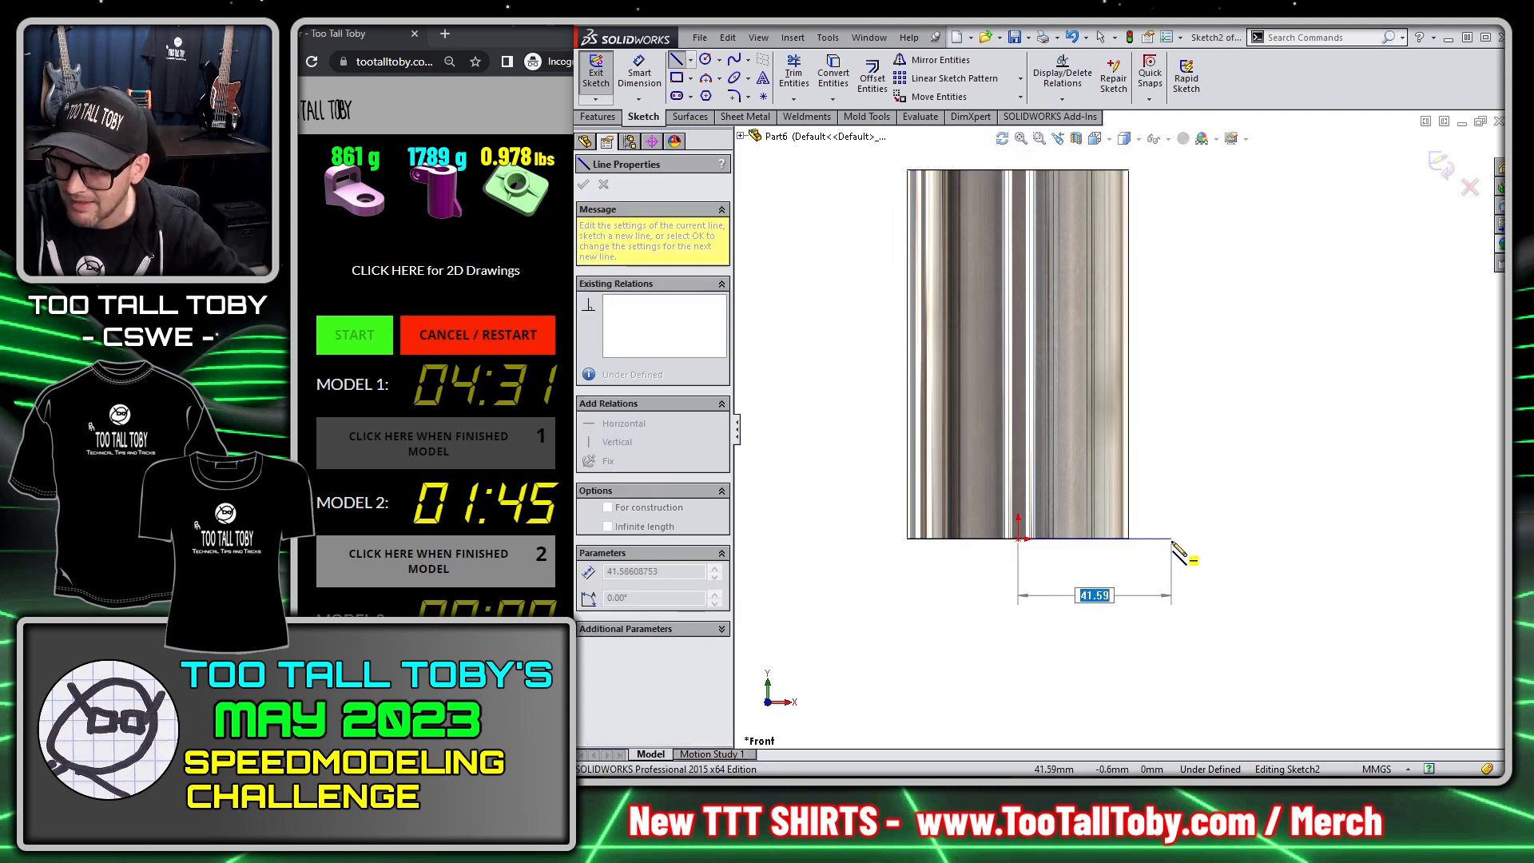
type("45")
key("Return")
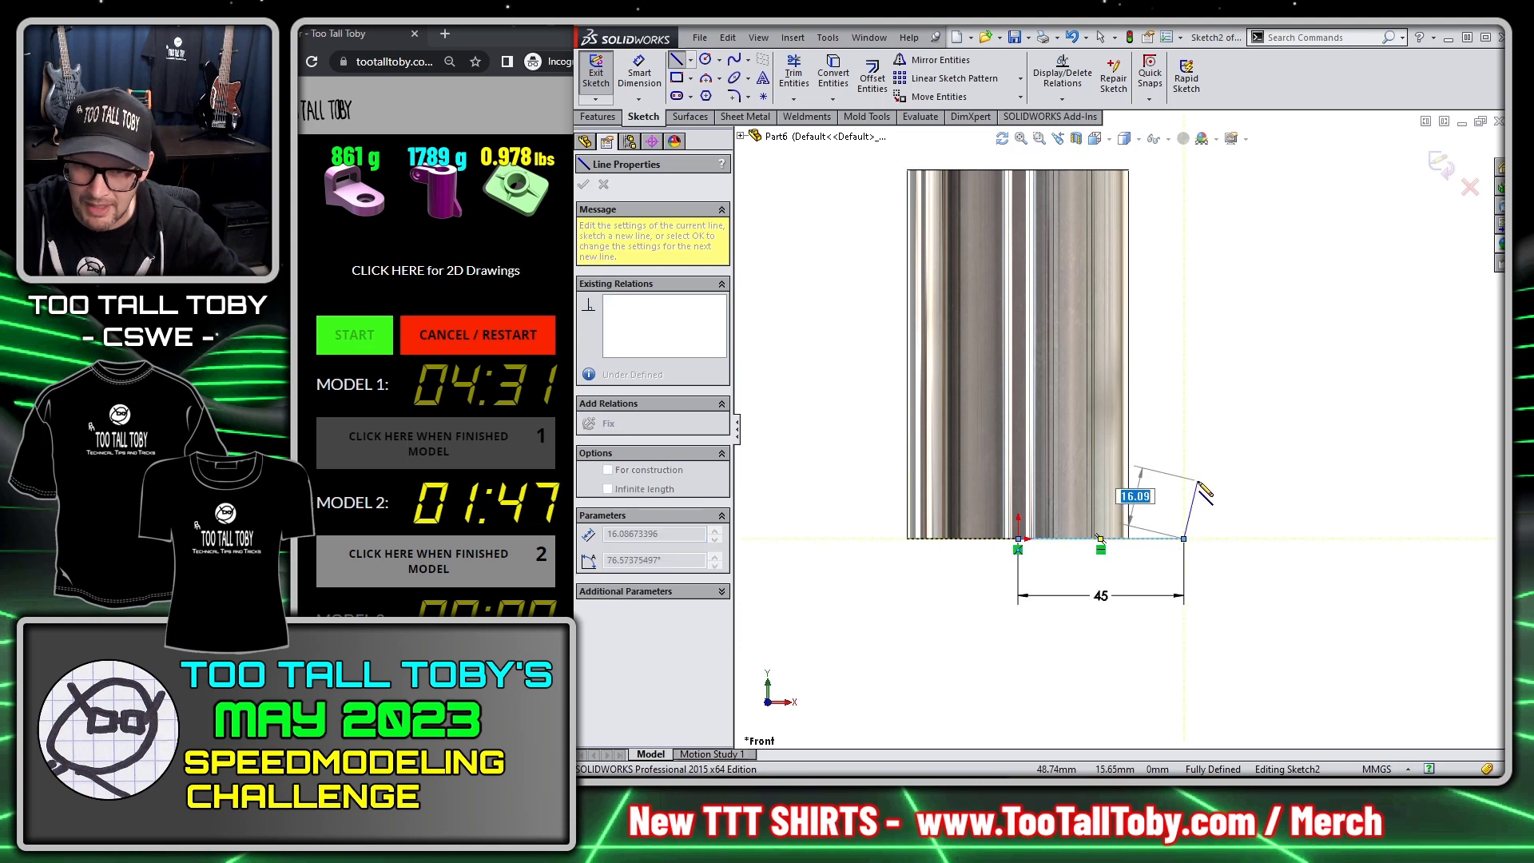
type("12")
key("Return")
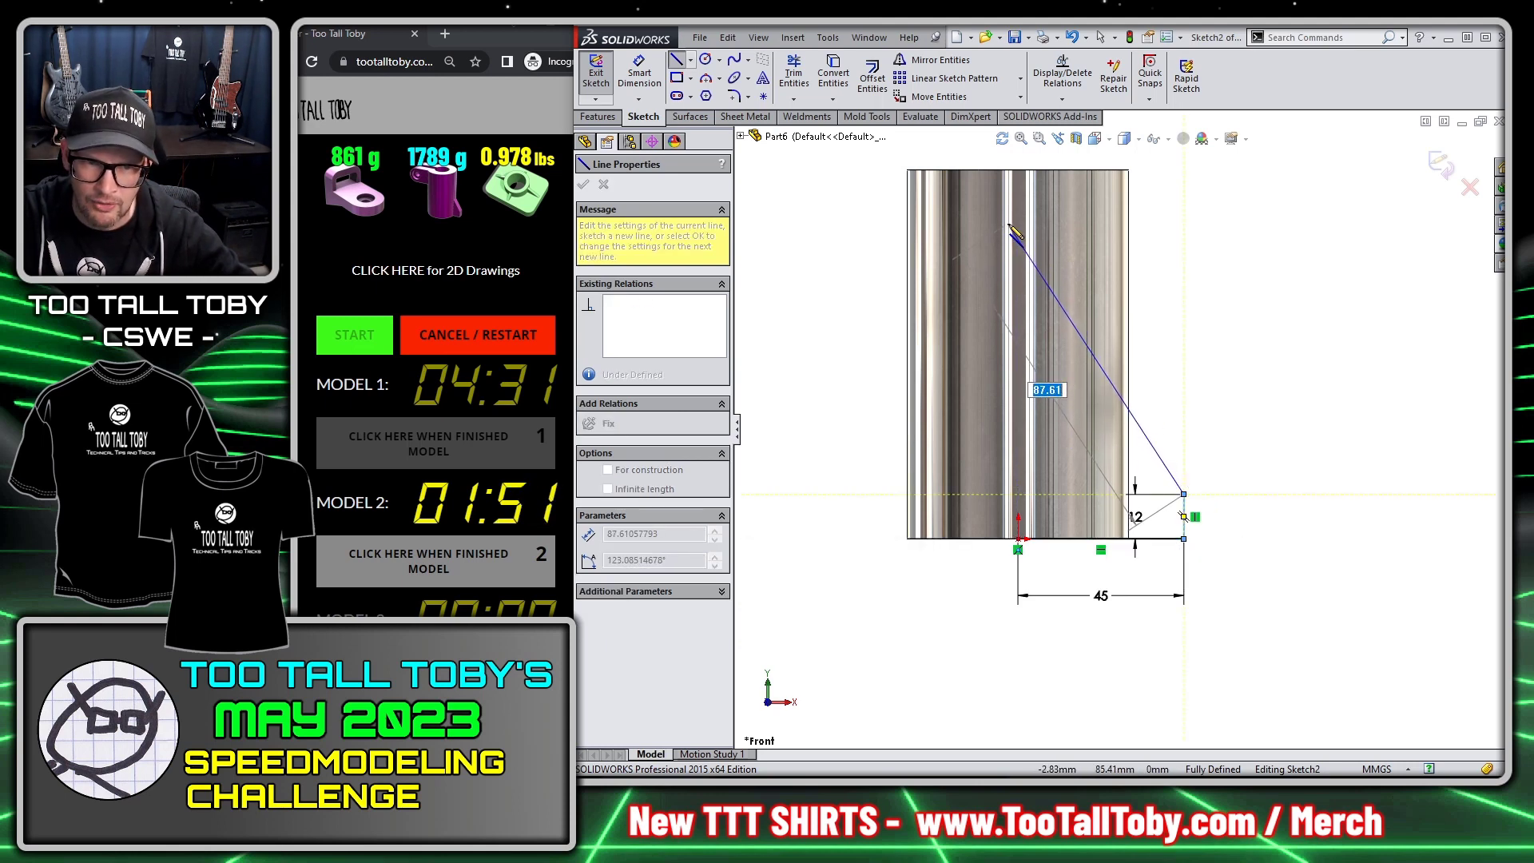
left_click(1018, 222)
left_click(1018, 540)
key("Escape")
Step: Dimension the angle between the rib profile's sloped line and its base line as 60°
key("s")
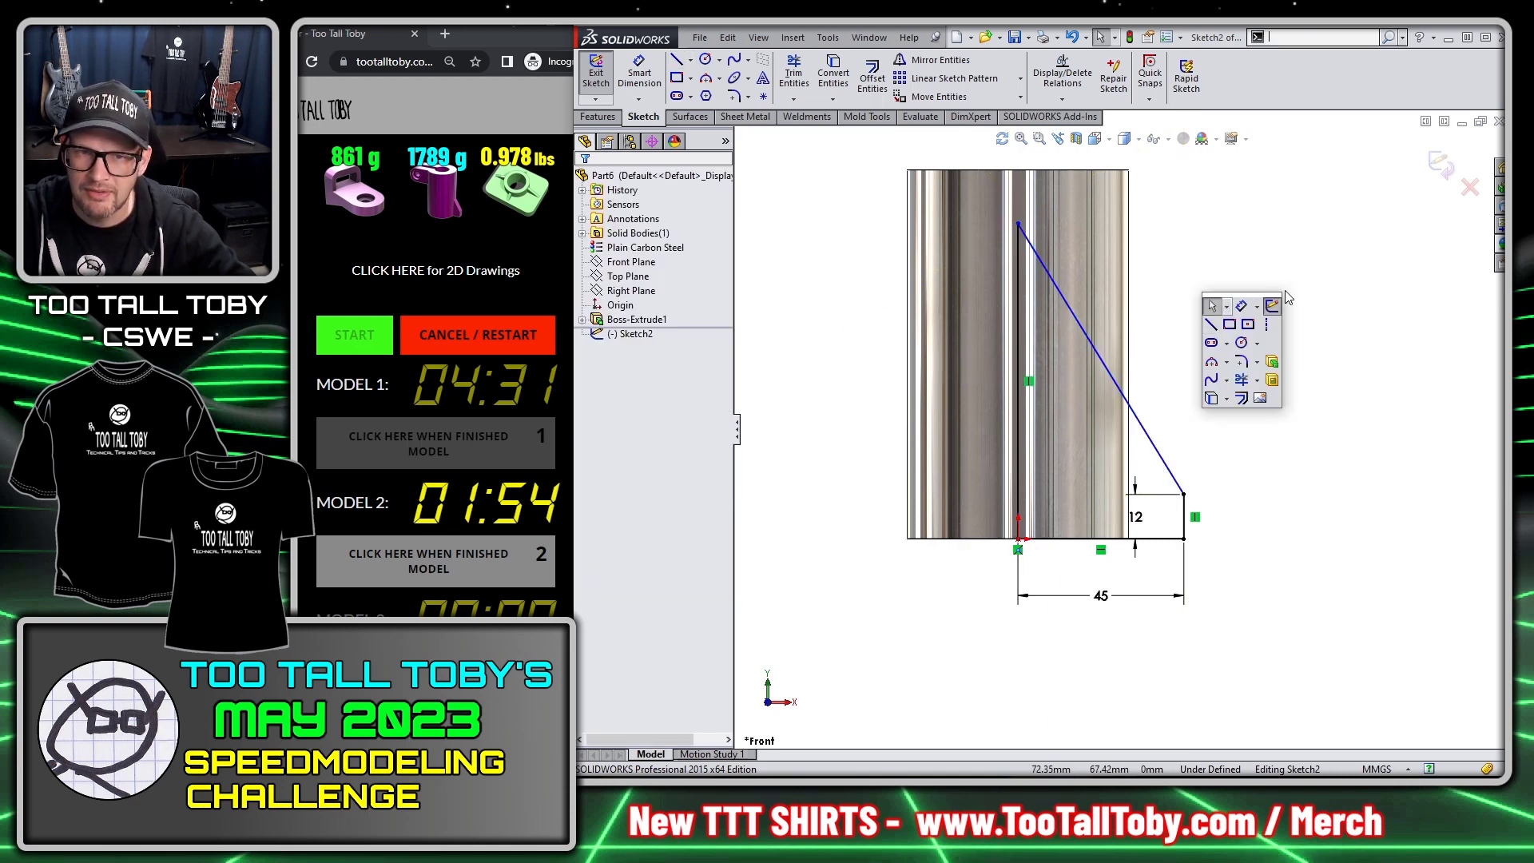
left_click(1241, 306)
left_click(1154, 445)
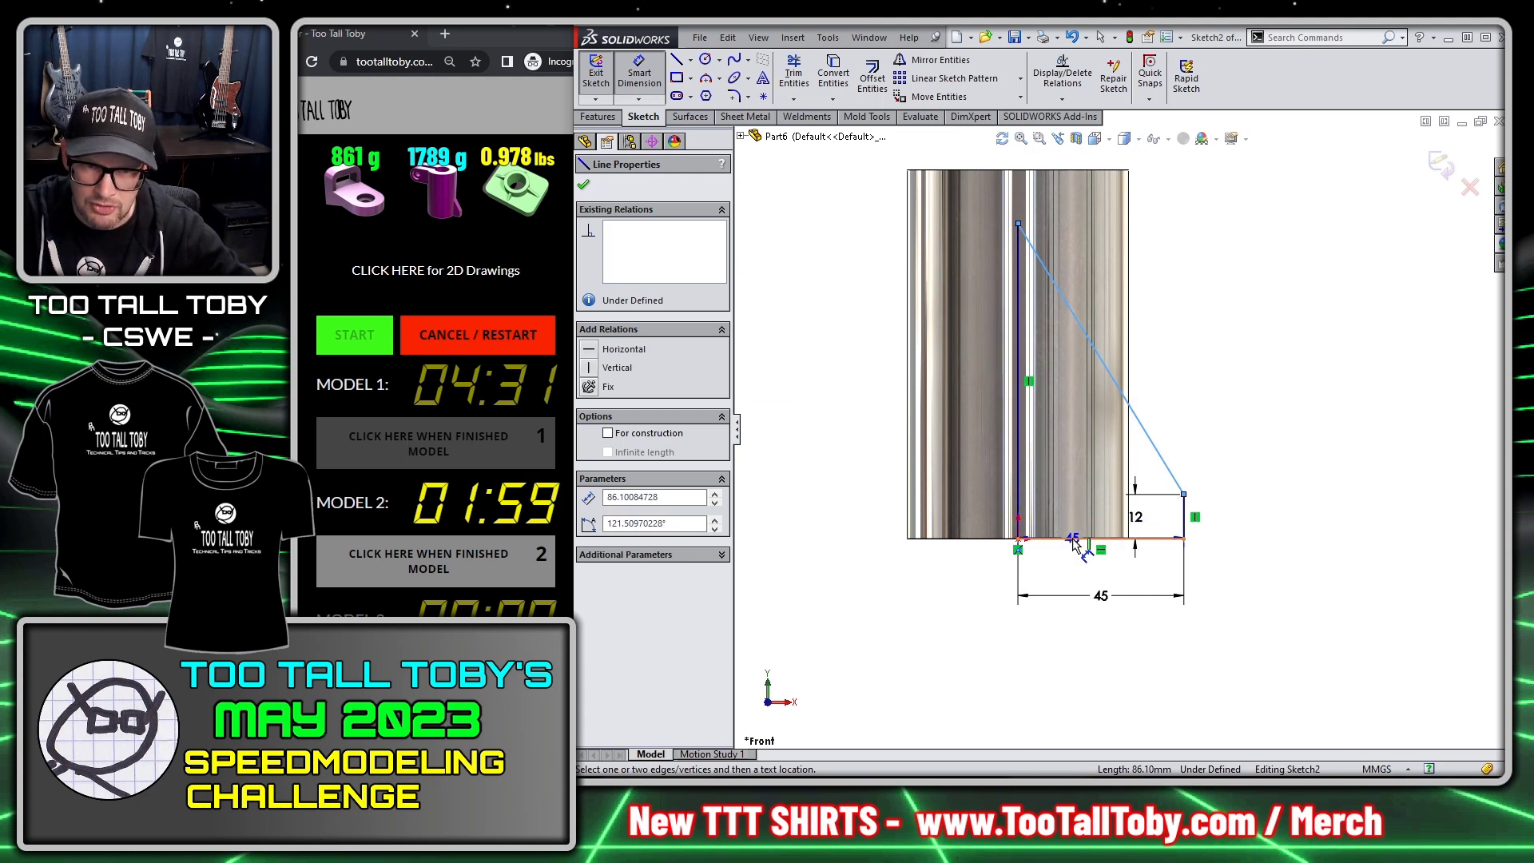
left_click(1073, 544)
left_click(1071, 481)
type("60")
key("Return")
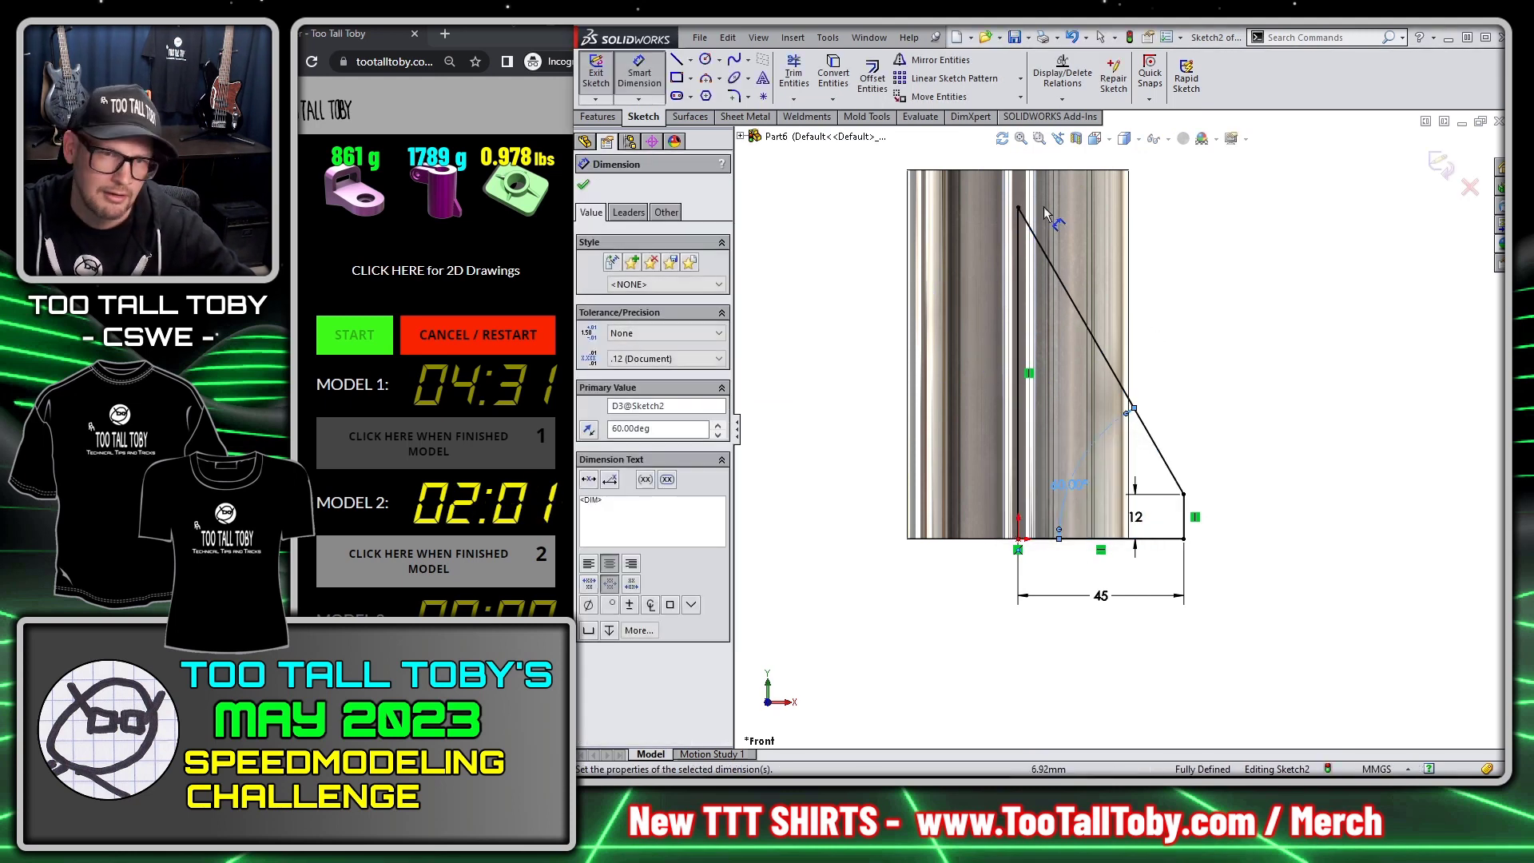
Step: Extrude the rib profile 10 mm with the Mid Plane end condition
key("s")
left_click(1311, 418)
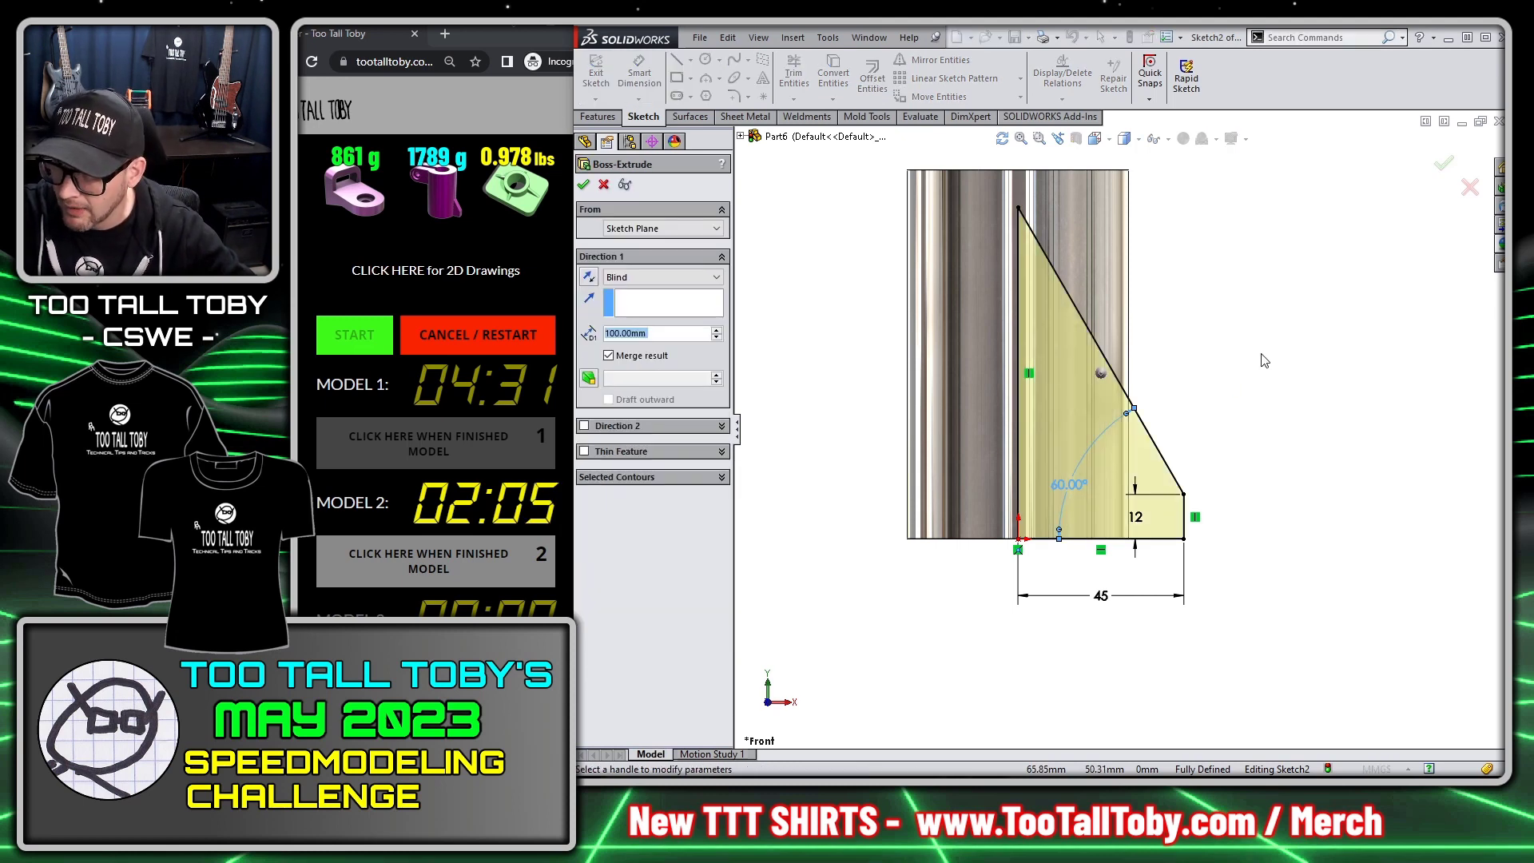
type("10")
key("Return")
right_click(1190, 243)
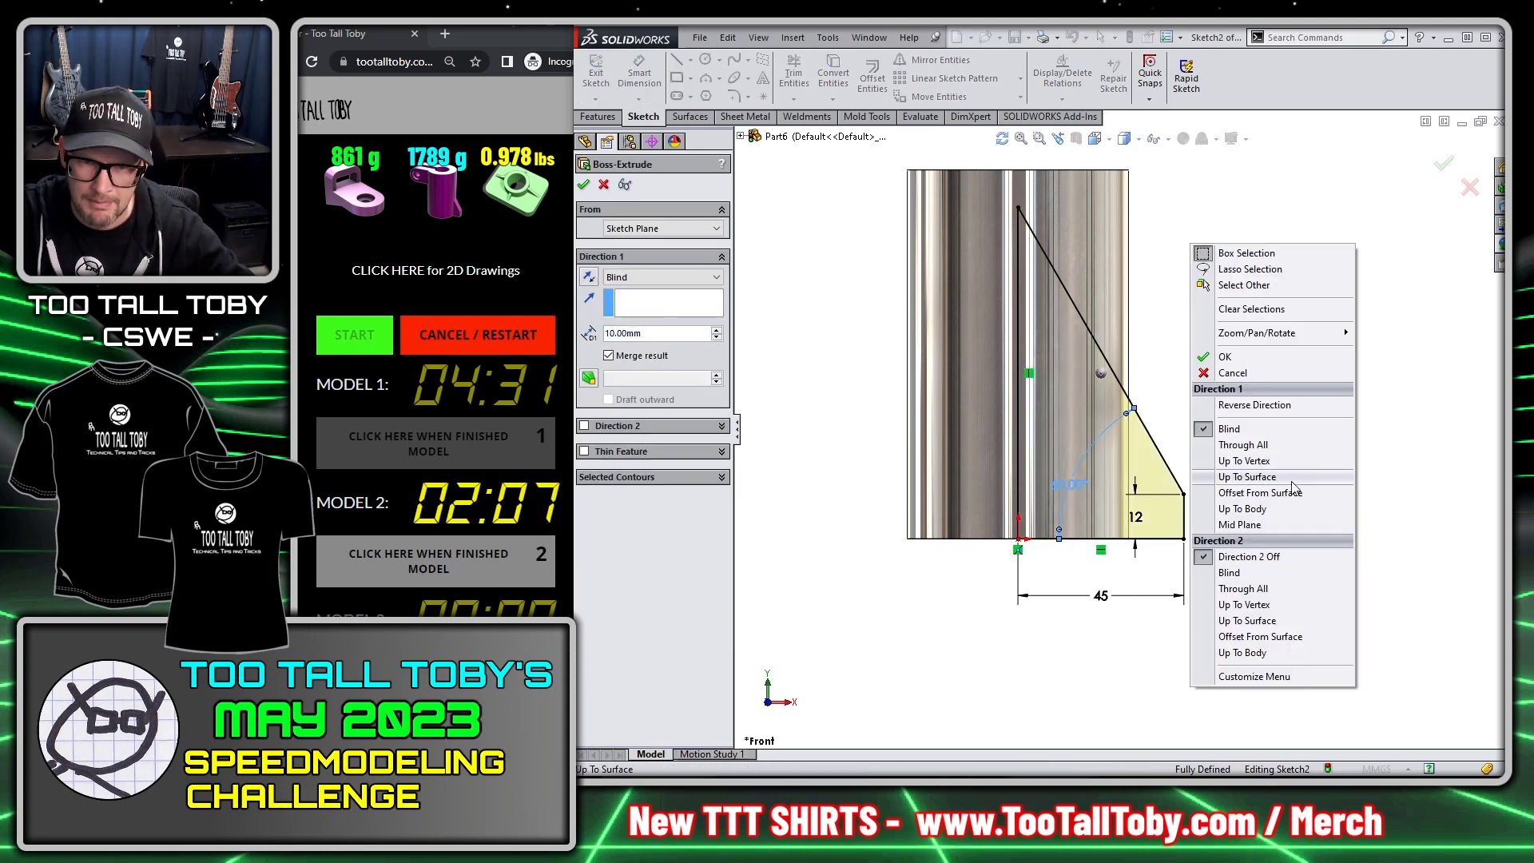
left_click(1279, 523)
right_click(1291, 361)
mouse_move(1287, 356)
middle_mouse_down()
mouse_move(1291, 429)
mouse_move(1288, 349)
middle_mouse_up()
Step: Start a sketch on the Front Plane with a 50 mm horizontal line running from the cylinder's top centre away from the rib
left_click(631, 263)
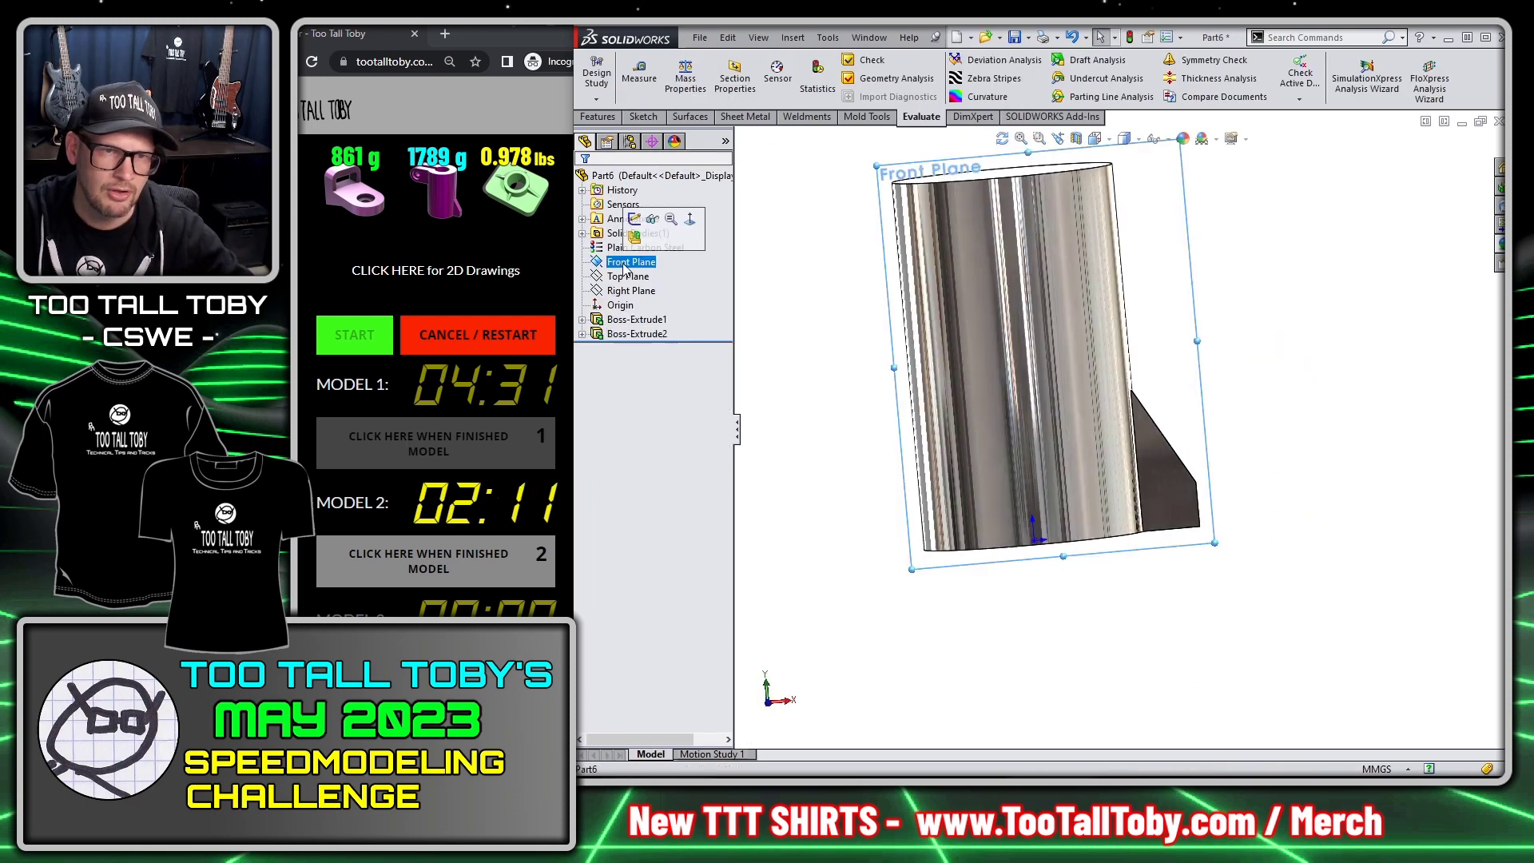
left_click(637, 226)
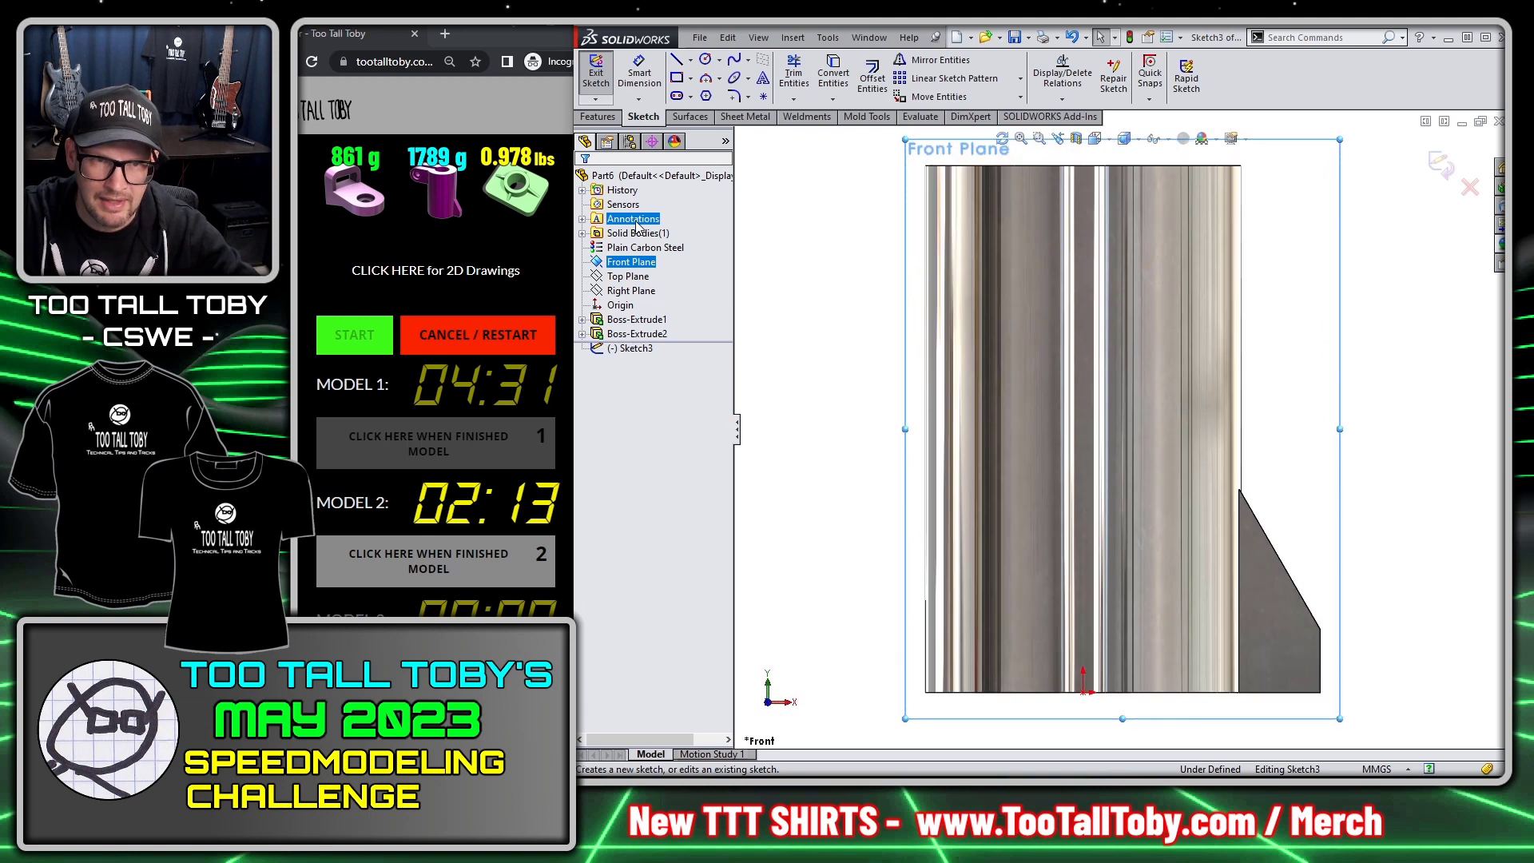
key("l")
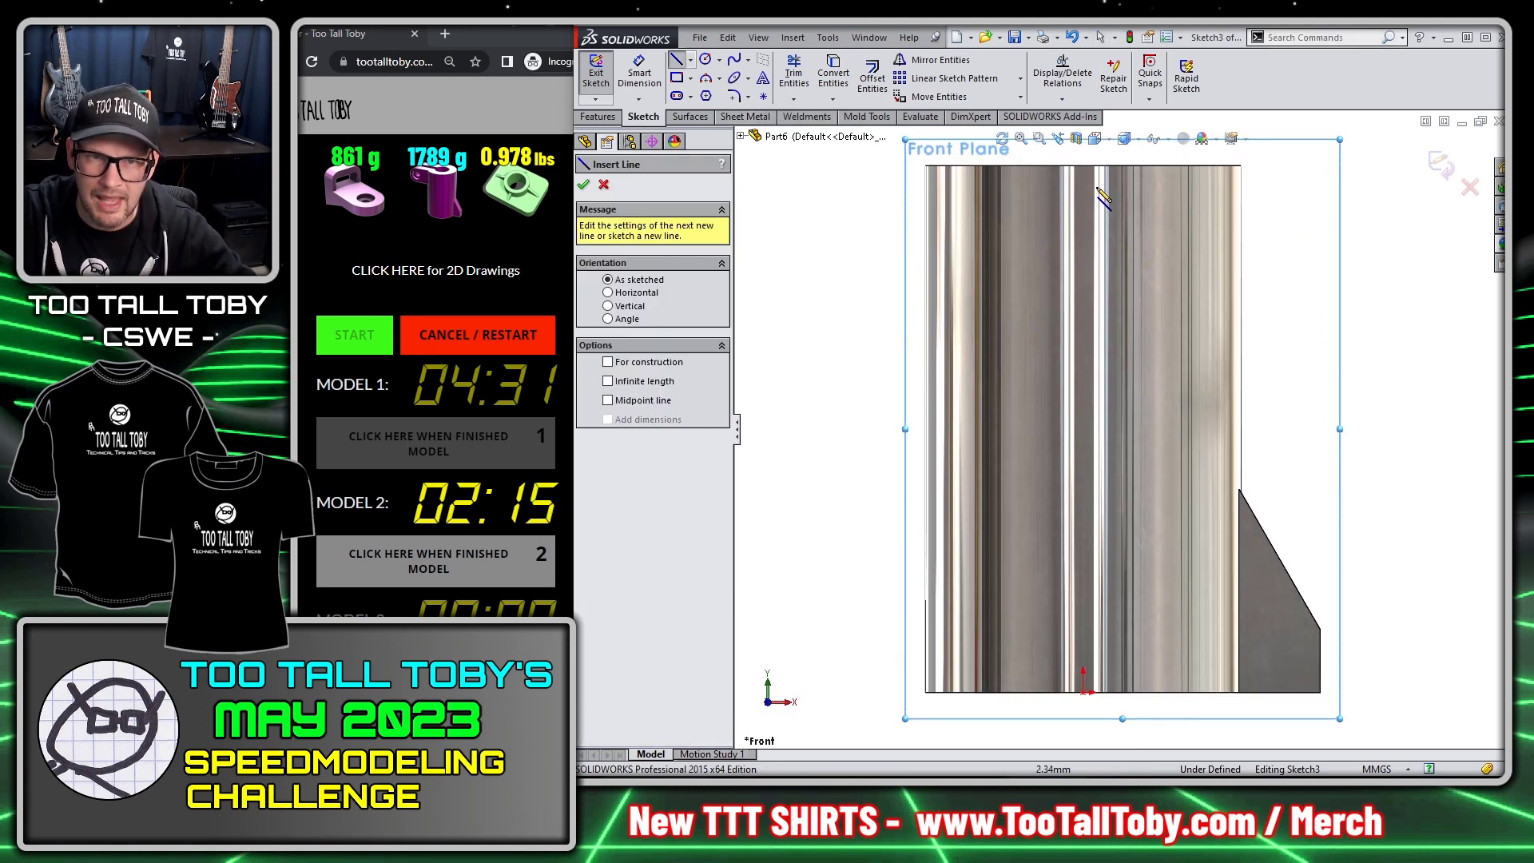
middle_click_drag(1100, 192, 1155, 274, "ctrl")
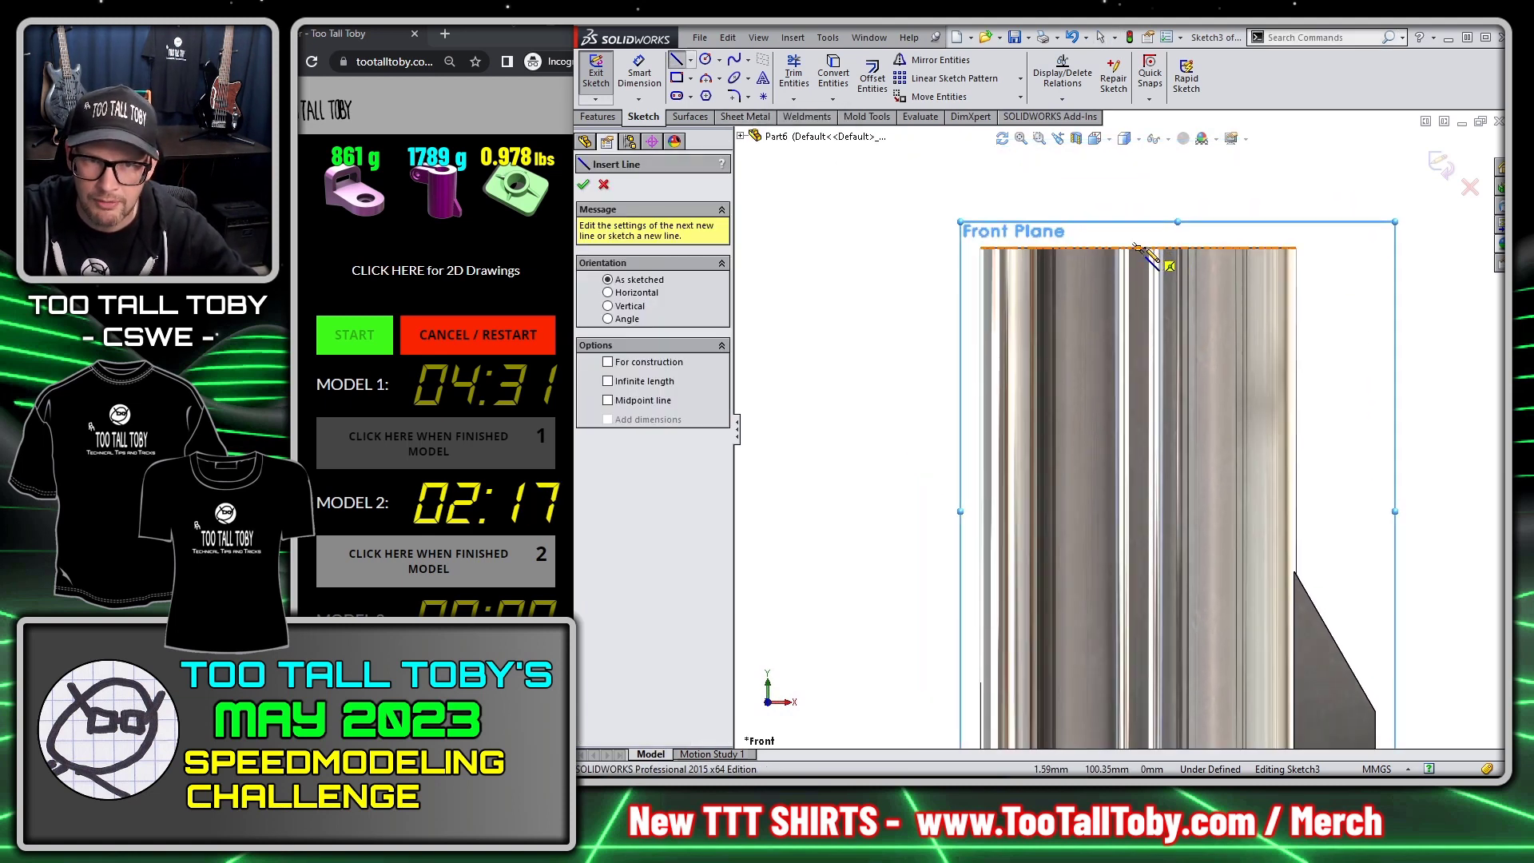
left_click(1138, 247)
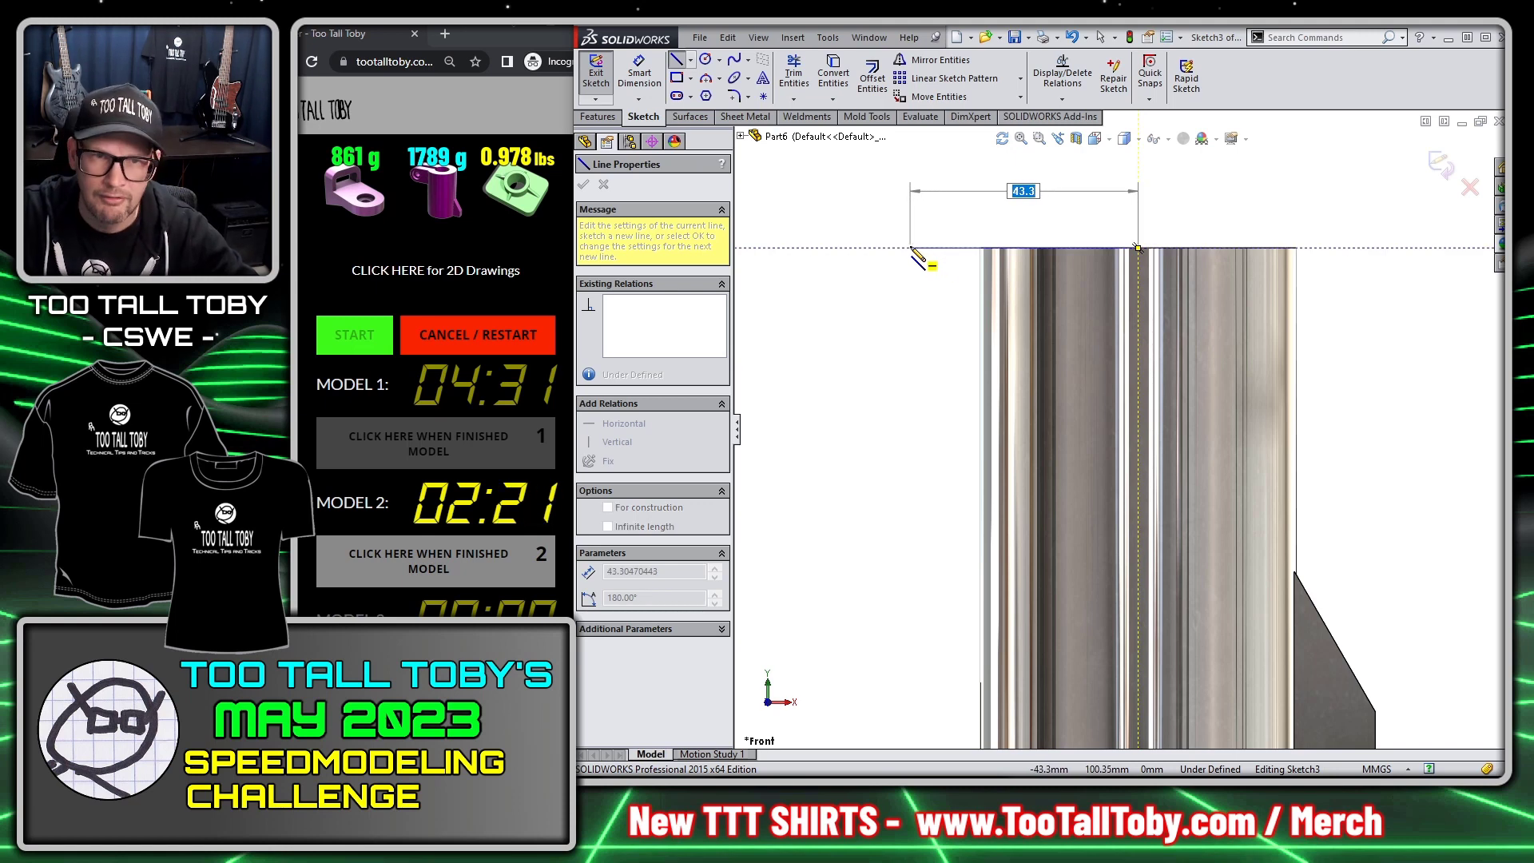
type("50")
key("Return")
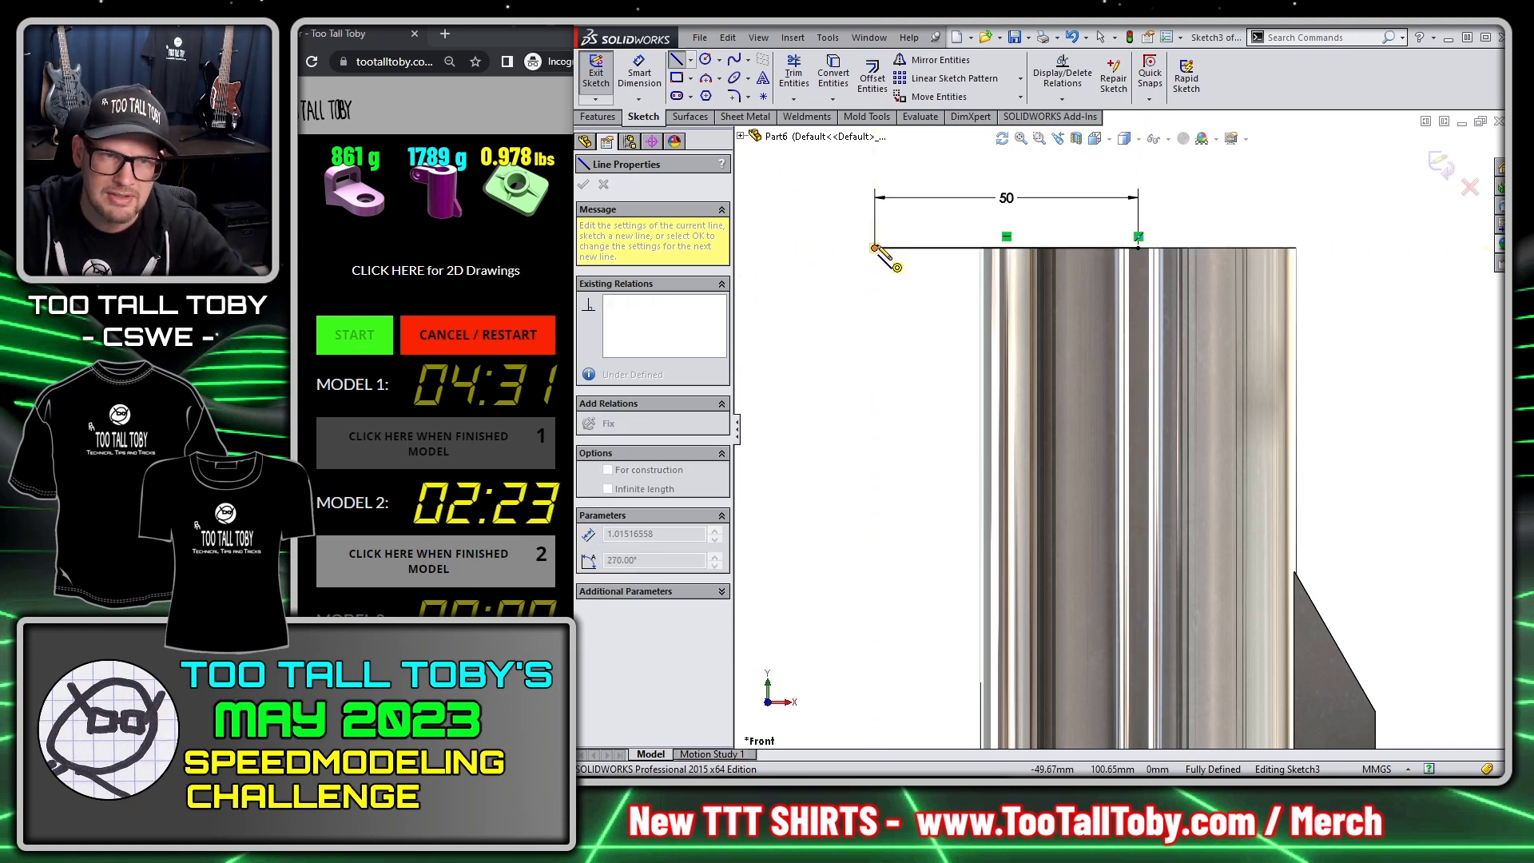
Step: Add an R15 tangent arc at the line's outer end and close the lug profile back to the cylinder's top centre
key("a")
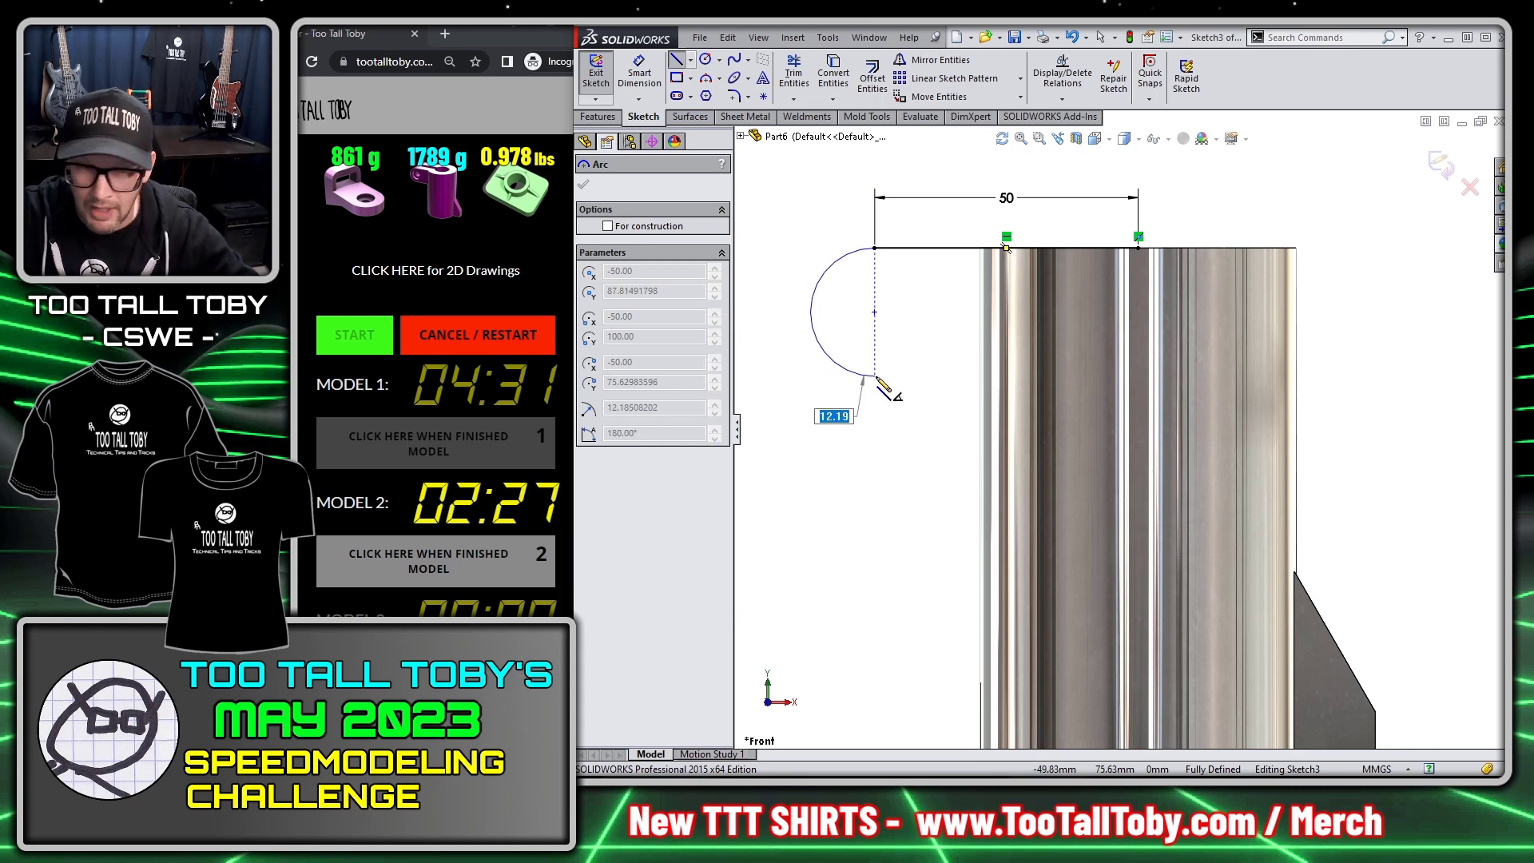
type("15")
key("Return")
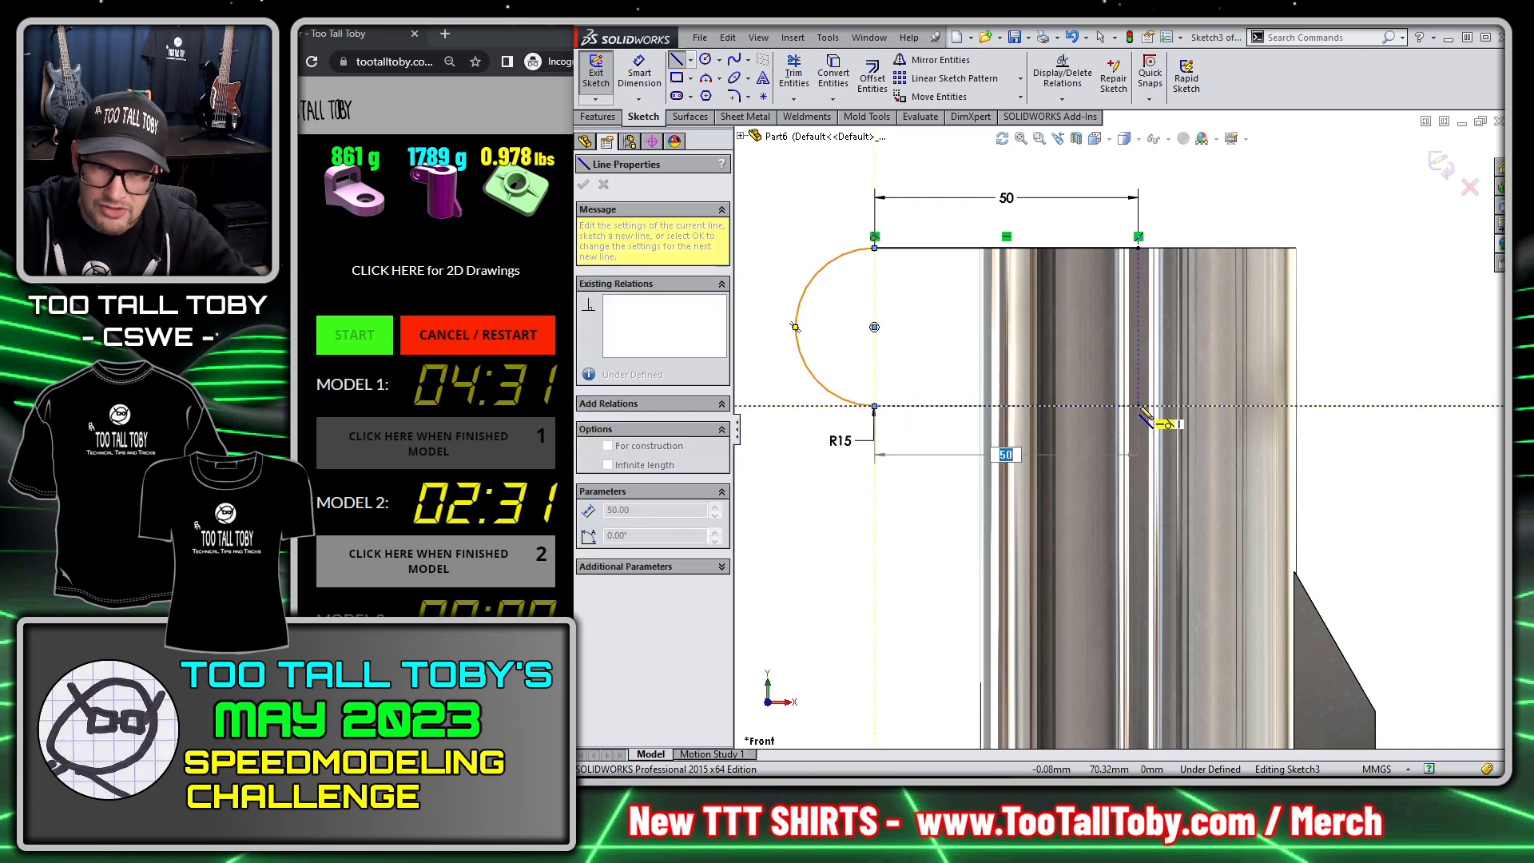
left_click(1138, 406)
left_click(1138, 248)
key("z")
key("z")
key("z")
key("Escape")
Step: Sketch a Ø6 mm circle at the centre of the lug's R15 arc
middle_click_drag(981, 374, 1070, 380)
key("s")
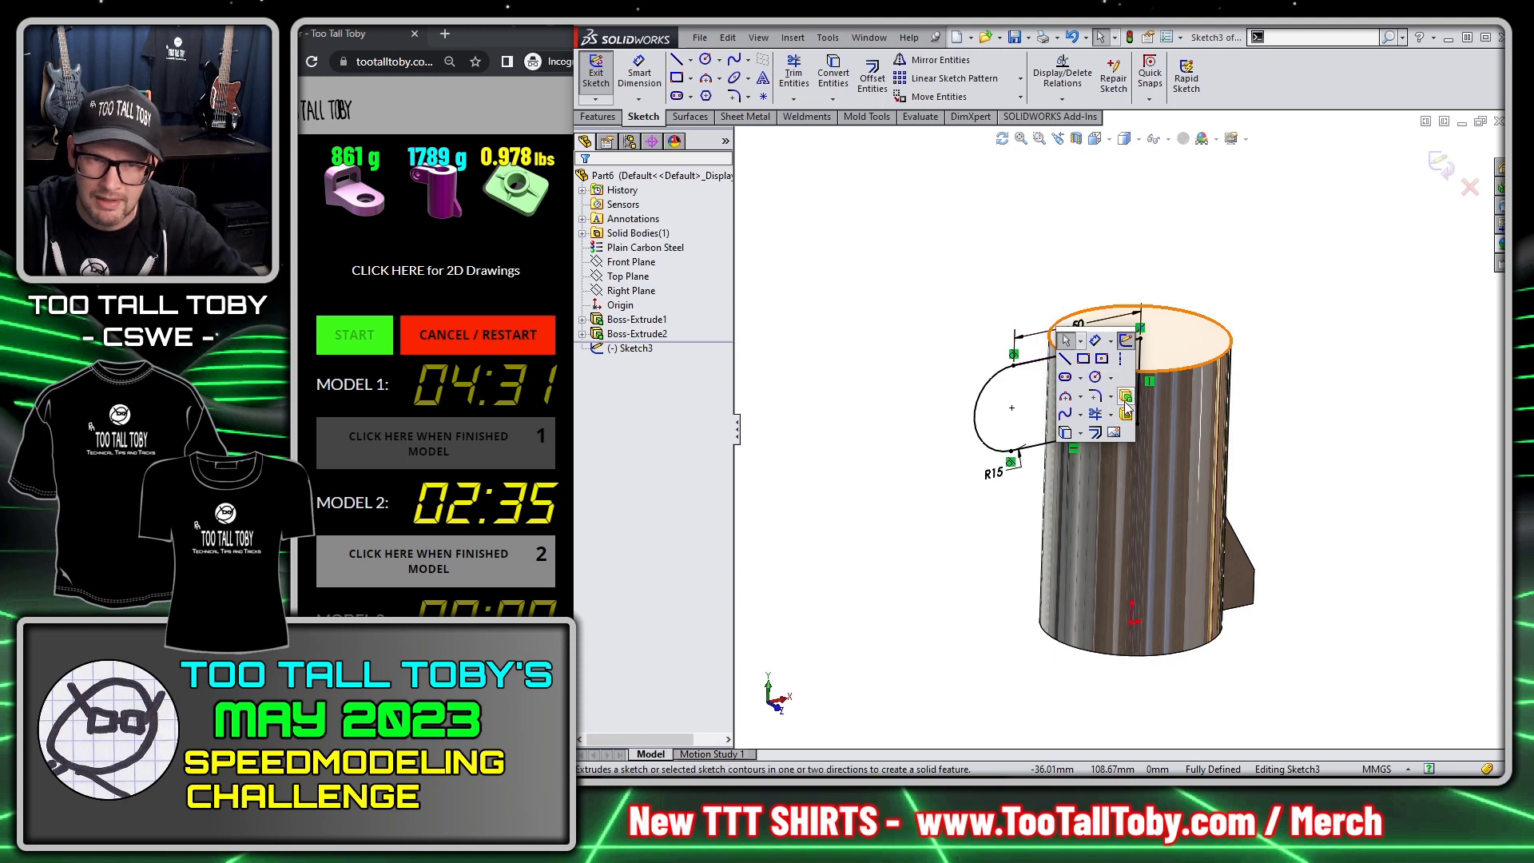
key("Escape")
type("s")
left_click(938, 277)
key("s")
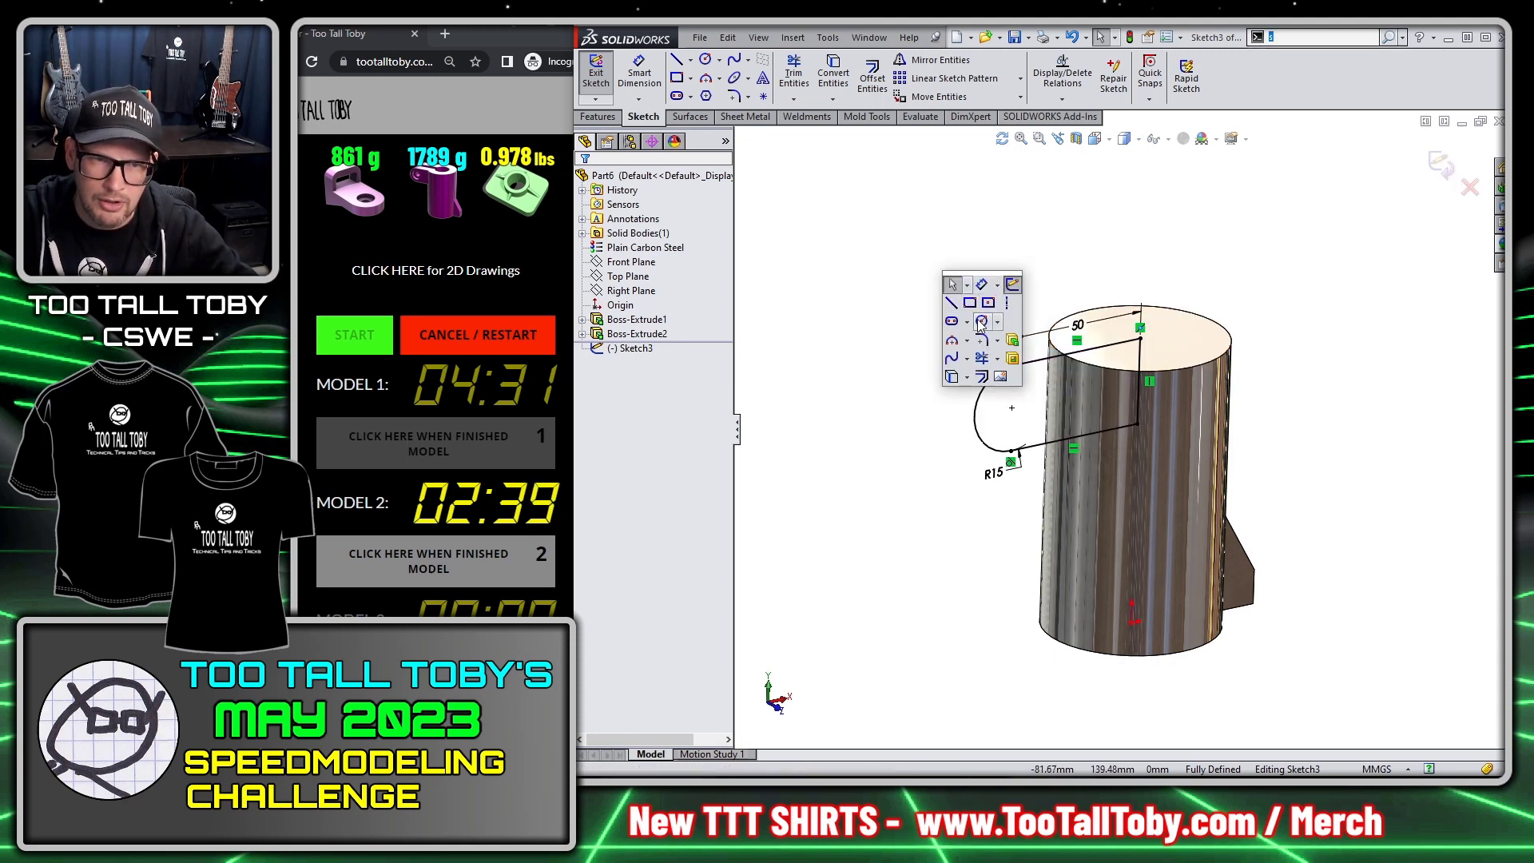
left_click(983, 322)
left_click(1012, 408)
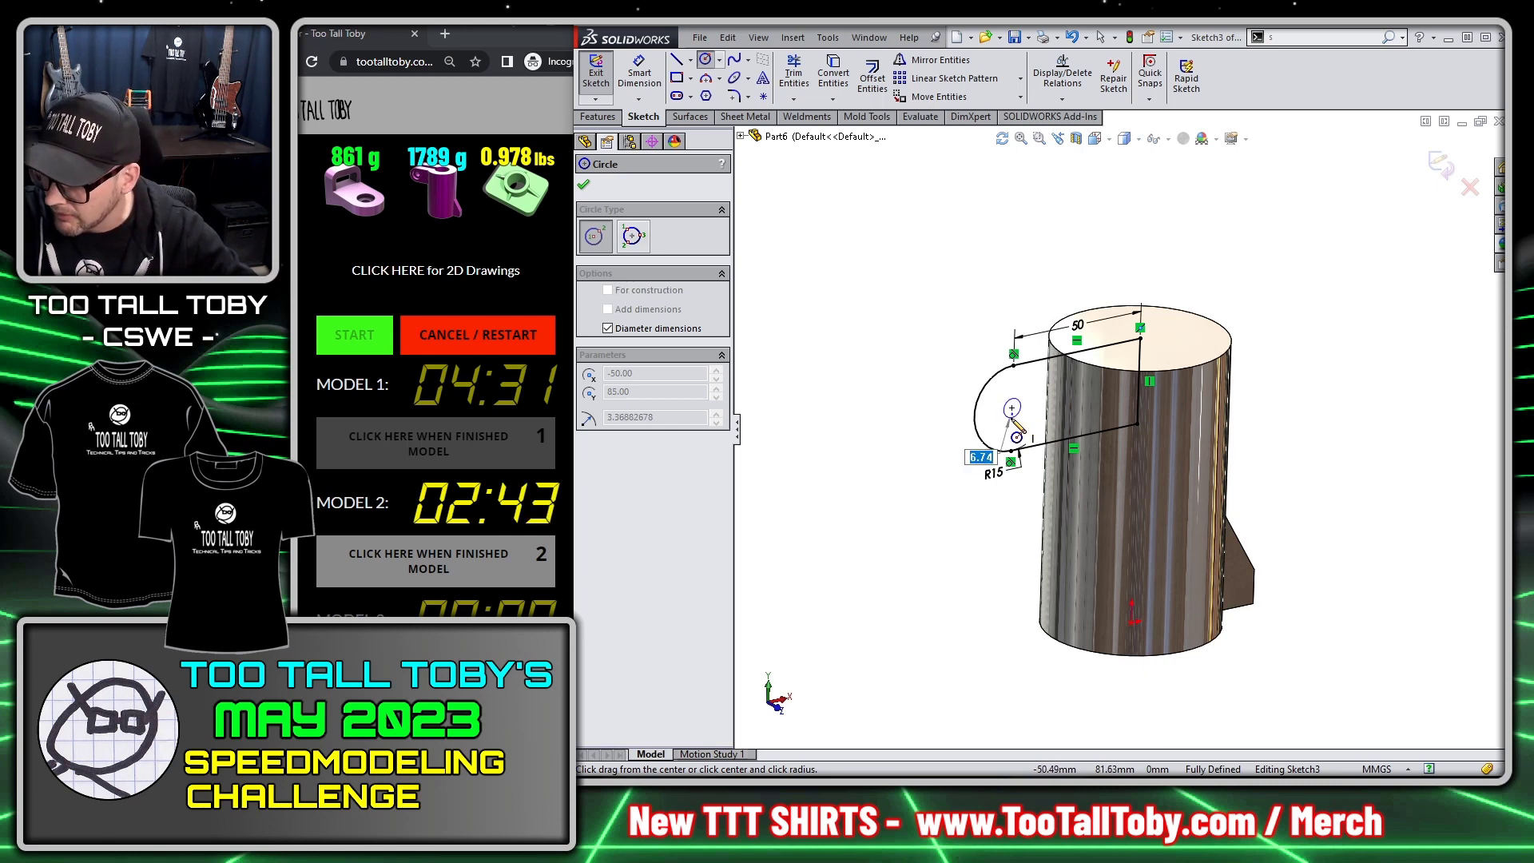
type("6")
key("Return")
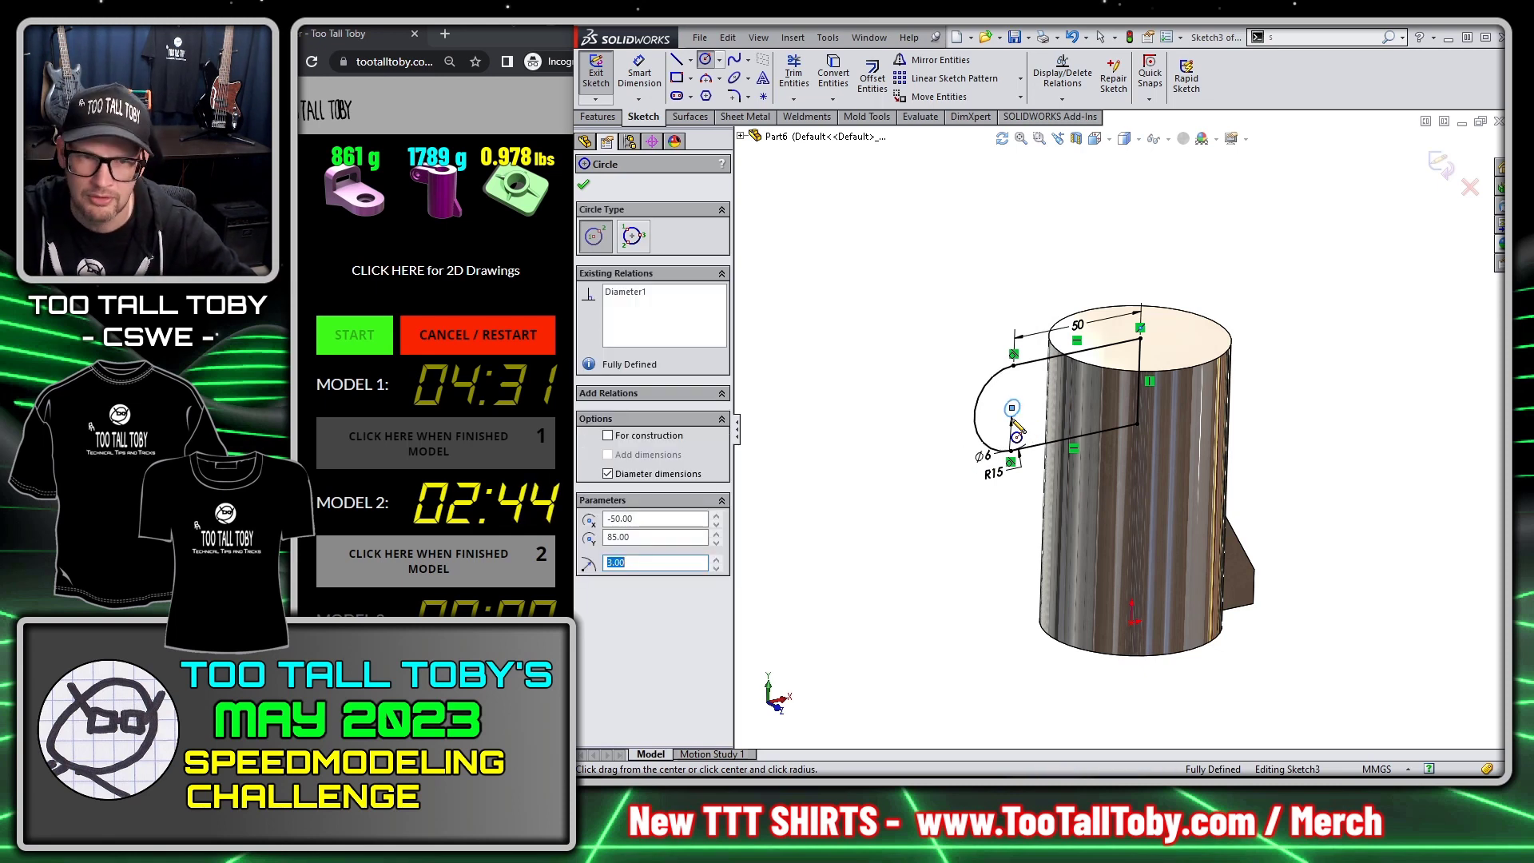
key("Escape")
Step: Extrude the lug profile with its Ø6 hole 40 mm using the Mid Plane end condition
key("s")
left_click(1025, 326)
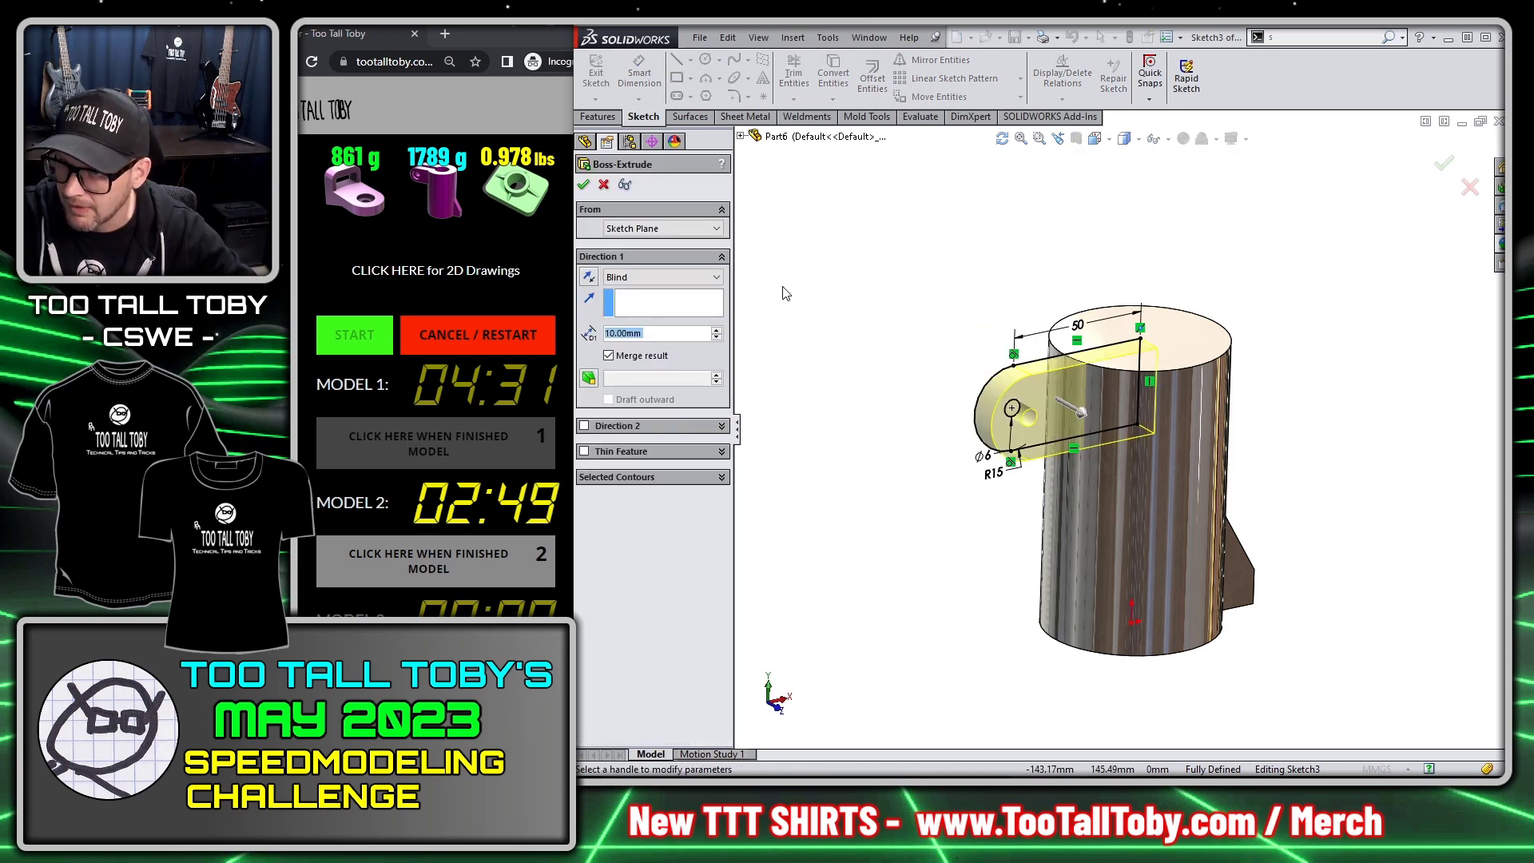
type("40")
key("Return")
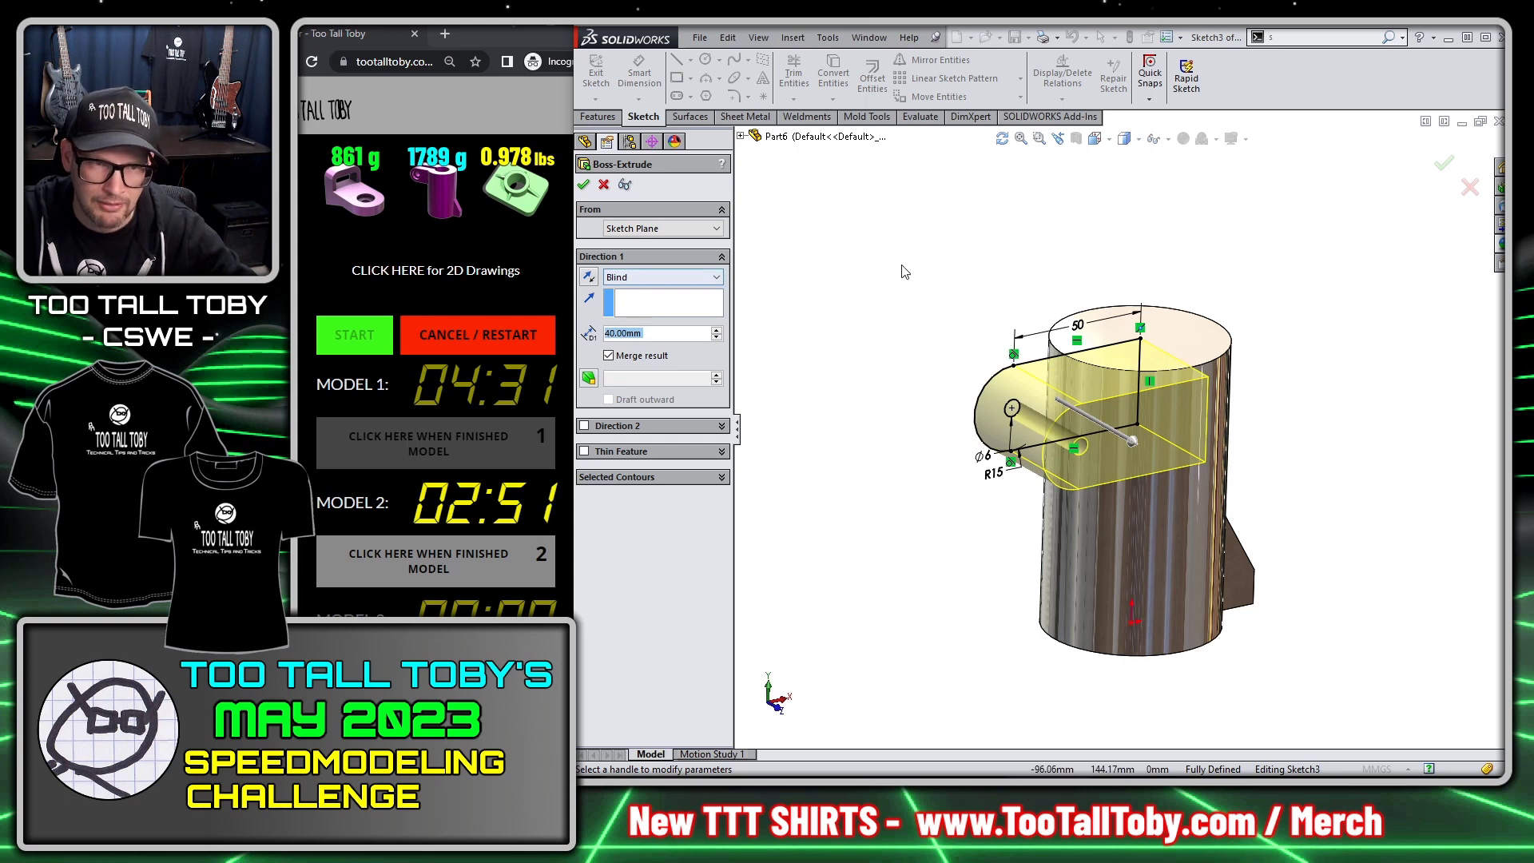
right_click(904, 267)
left_click(919, 546)
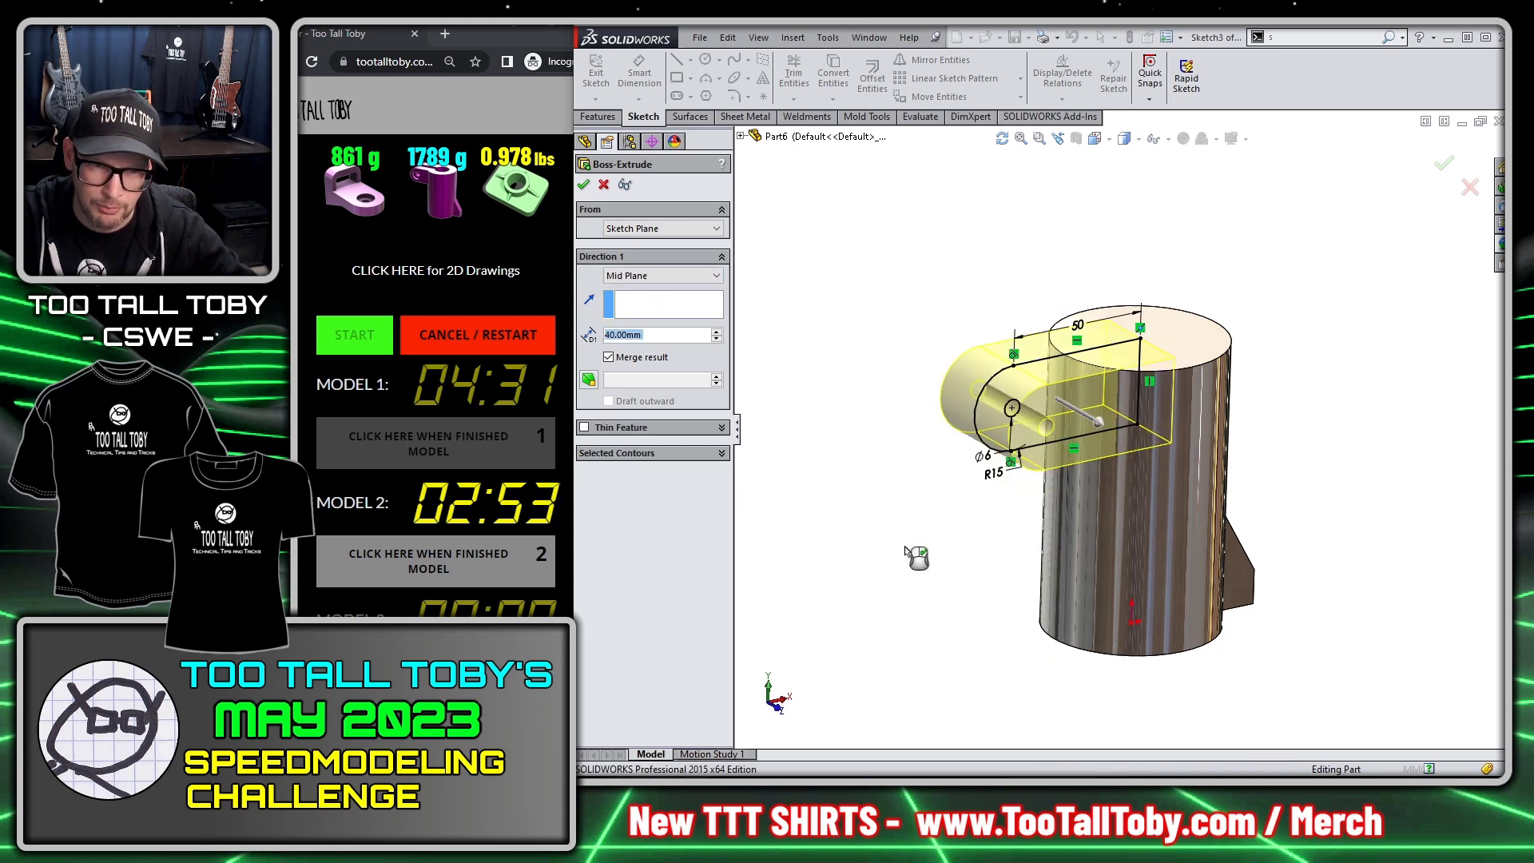
key("Return")
Step: Sketch a Ø30 mm circle centred on the origin on the part's top face
left_click(1150, 332)
left_click(1187, 288)
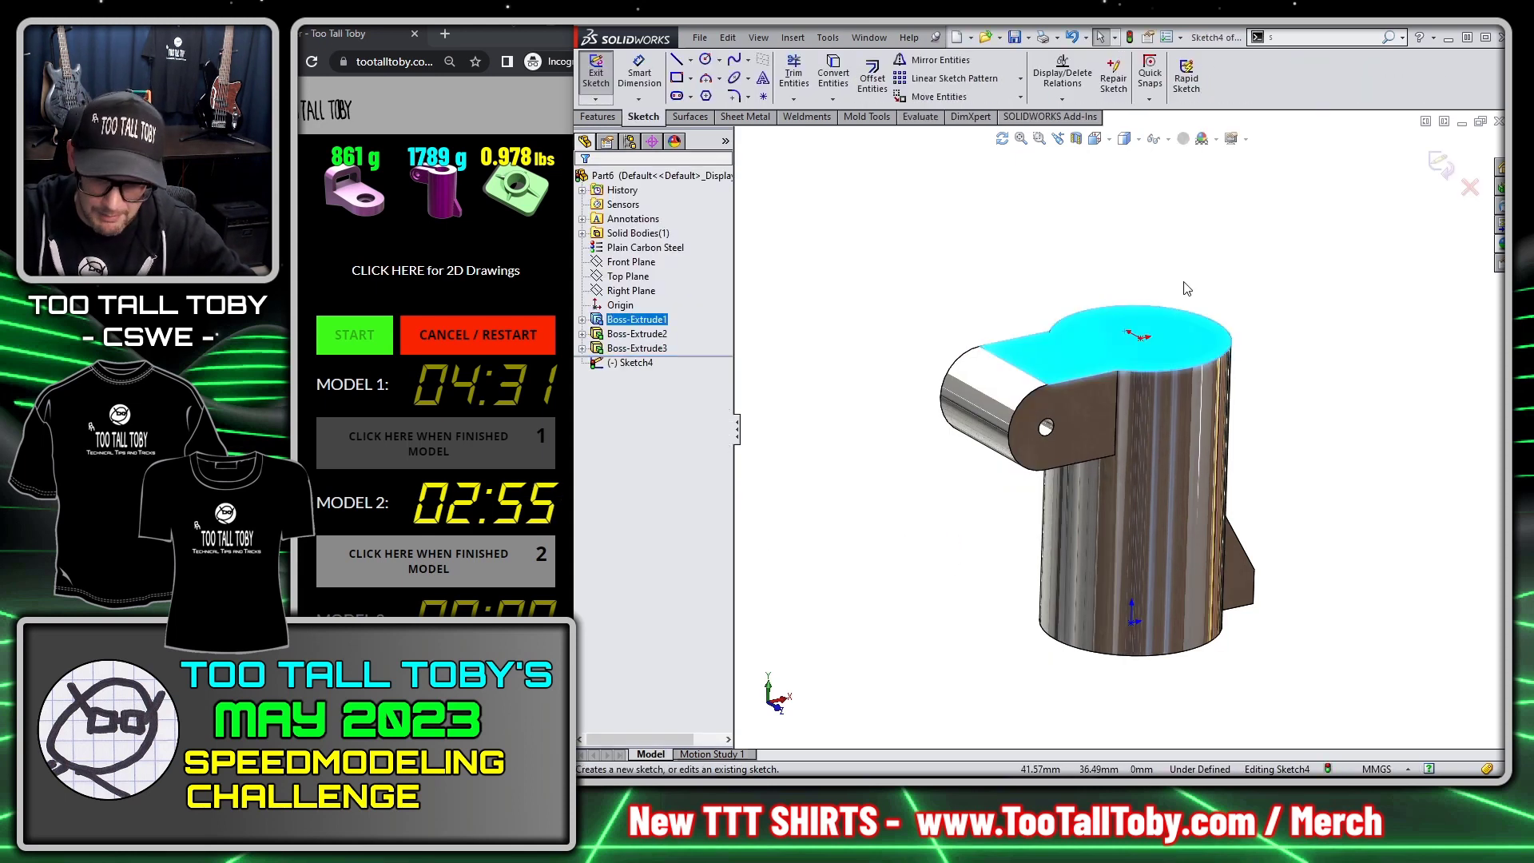
key("ctrl+8")
key("s")
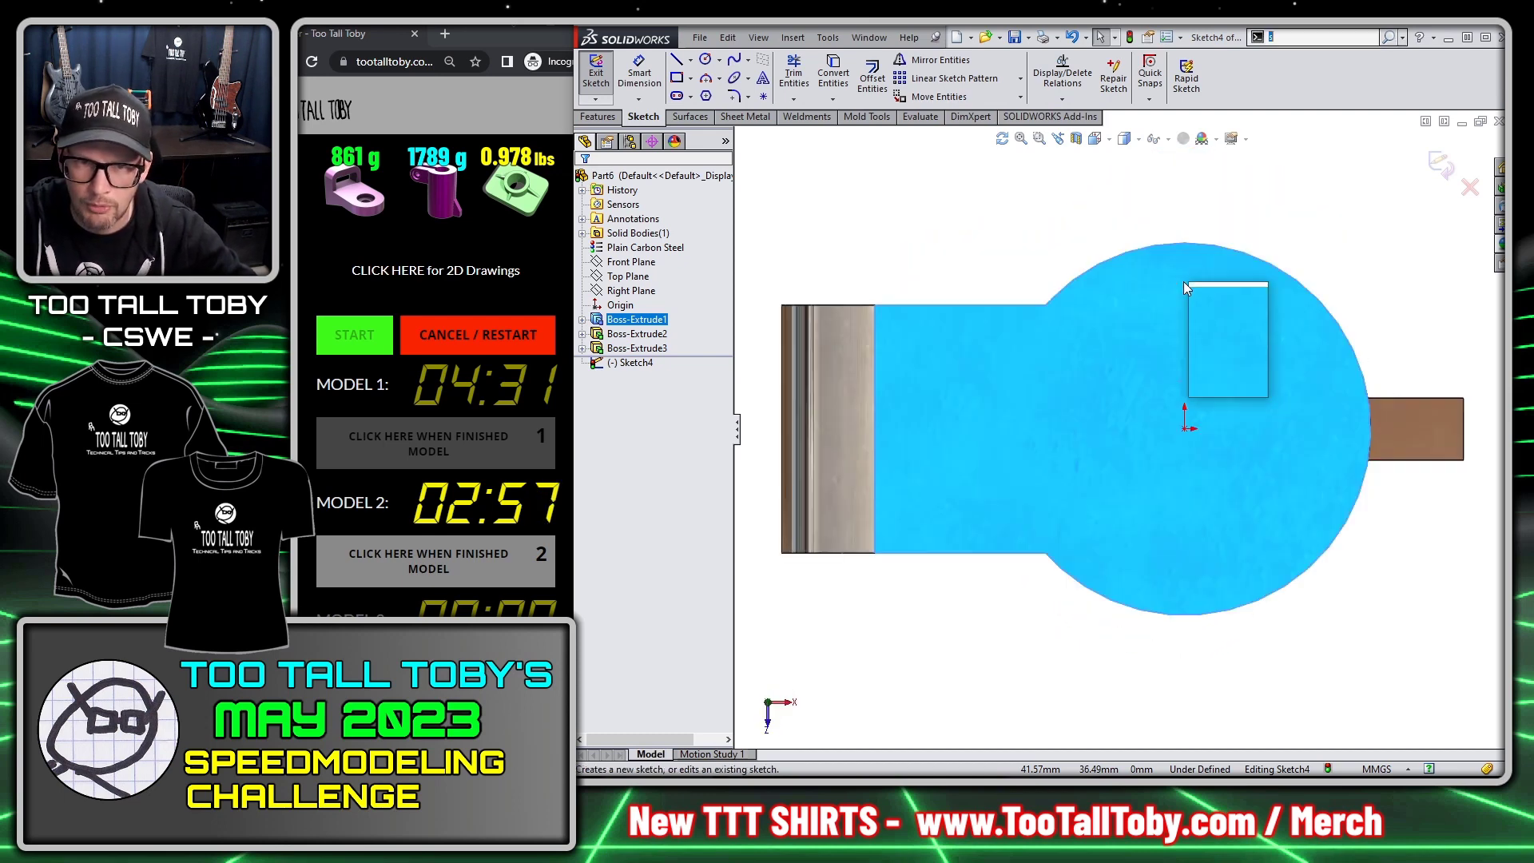
left_click(1220, 318)
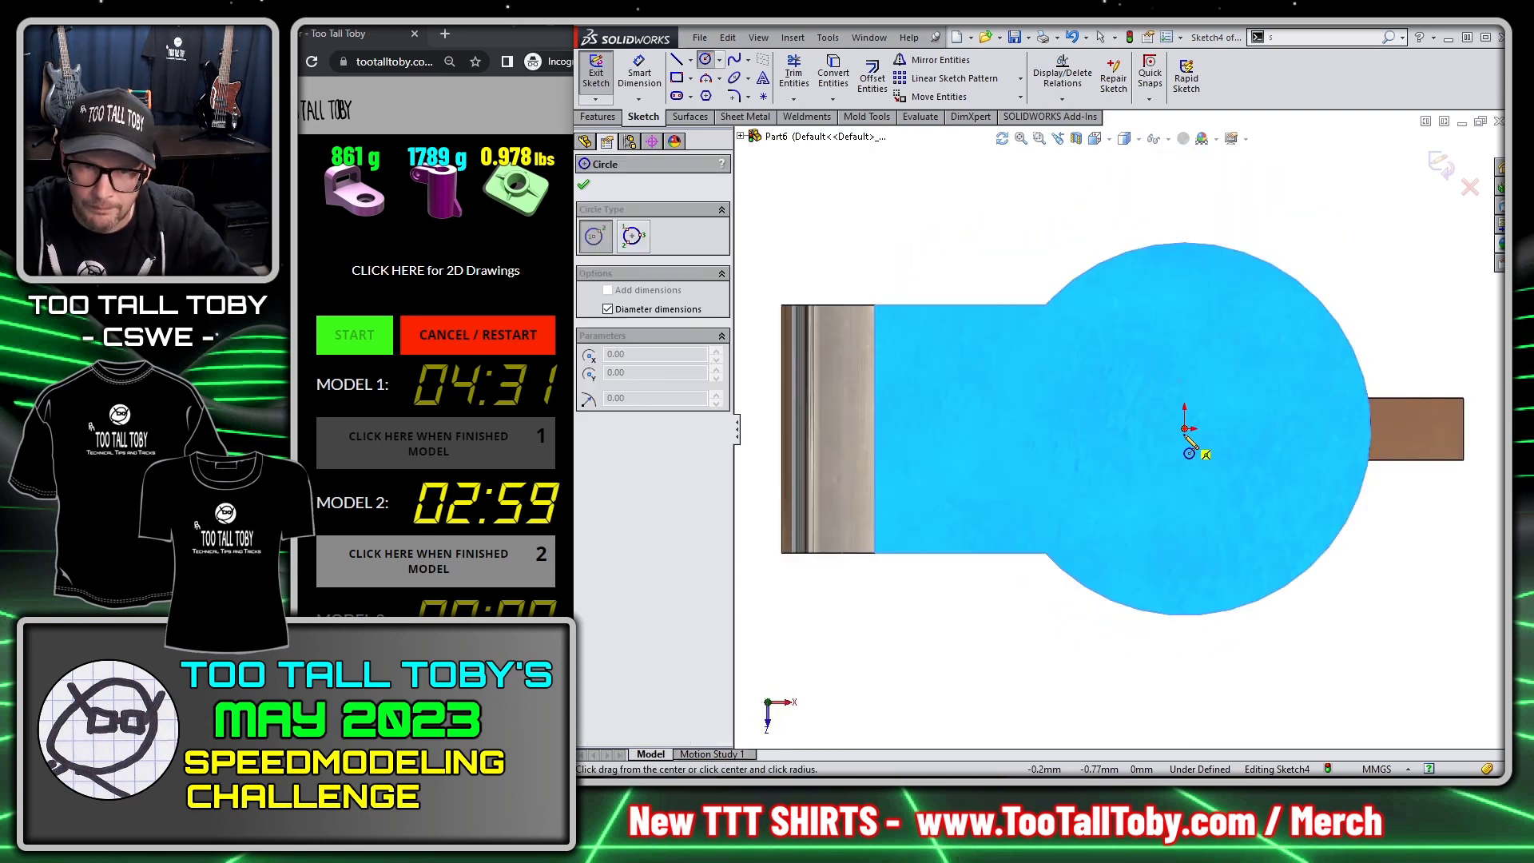
left_click(1185, 429)
left_click(1258, 392)
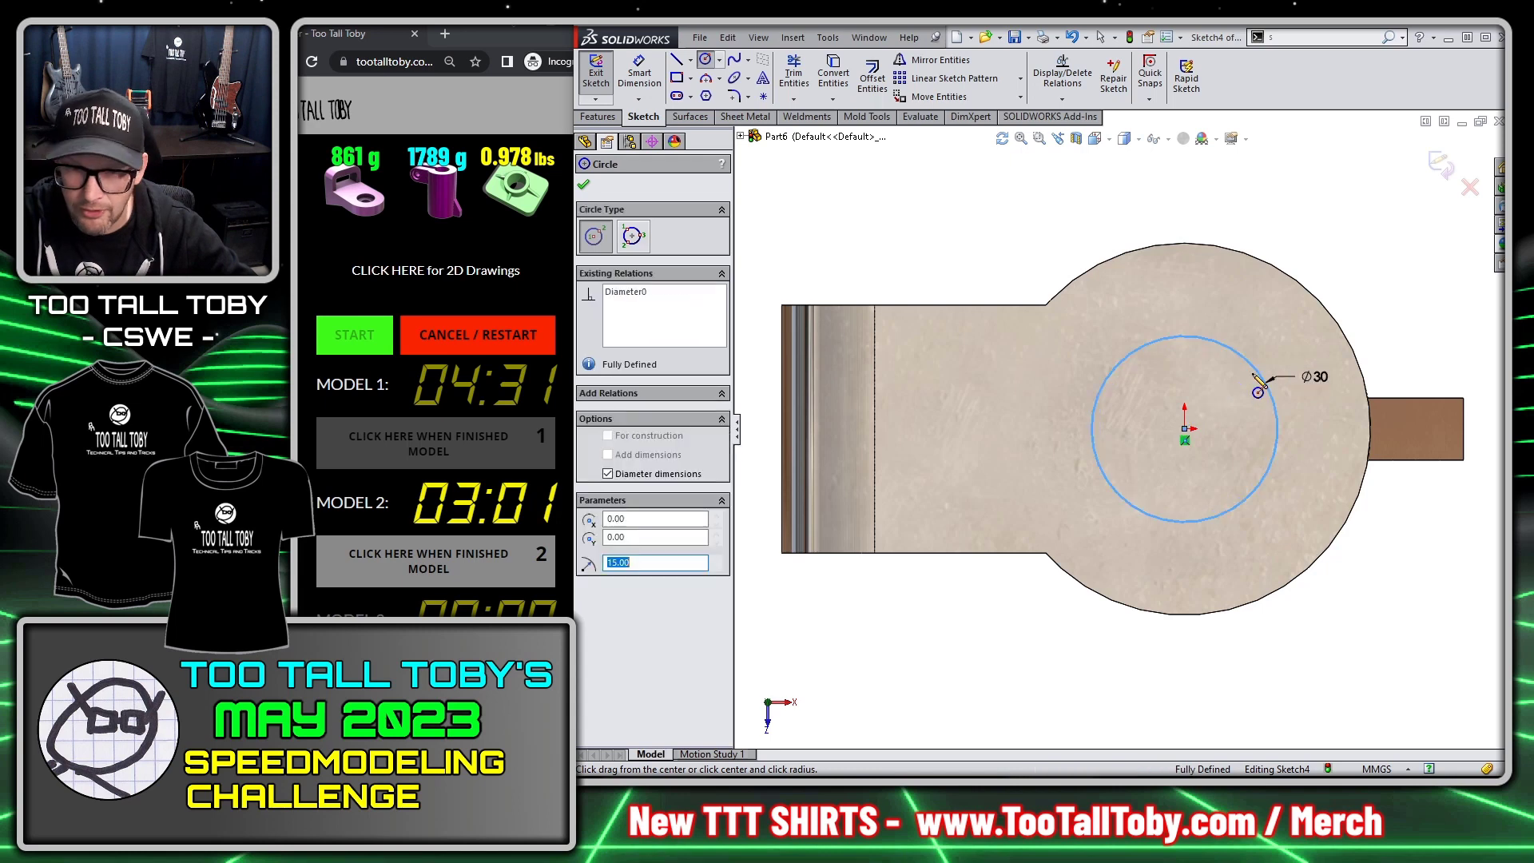
Step: Sketch an 80 × 10 mm slot rectangle running from inside the Ø30 circle out past the end of the lug
key("s")
left_click(1284, 407)
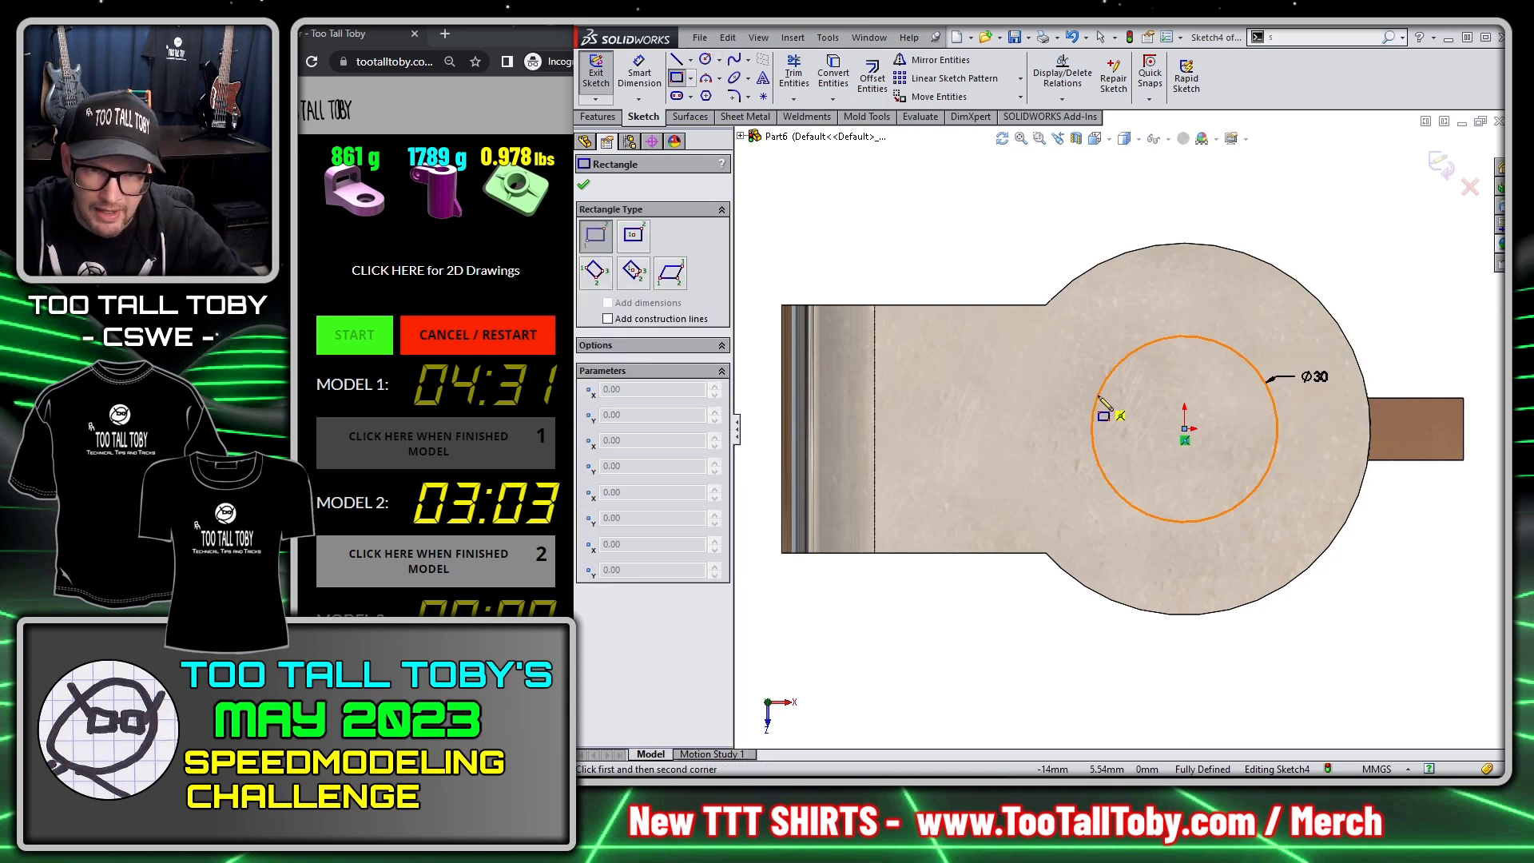
left_click(1185, 393)
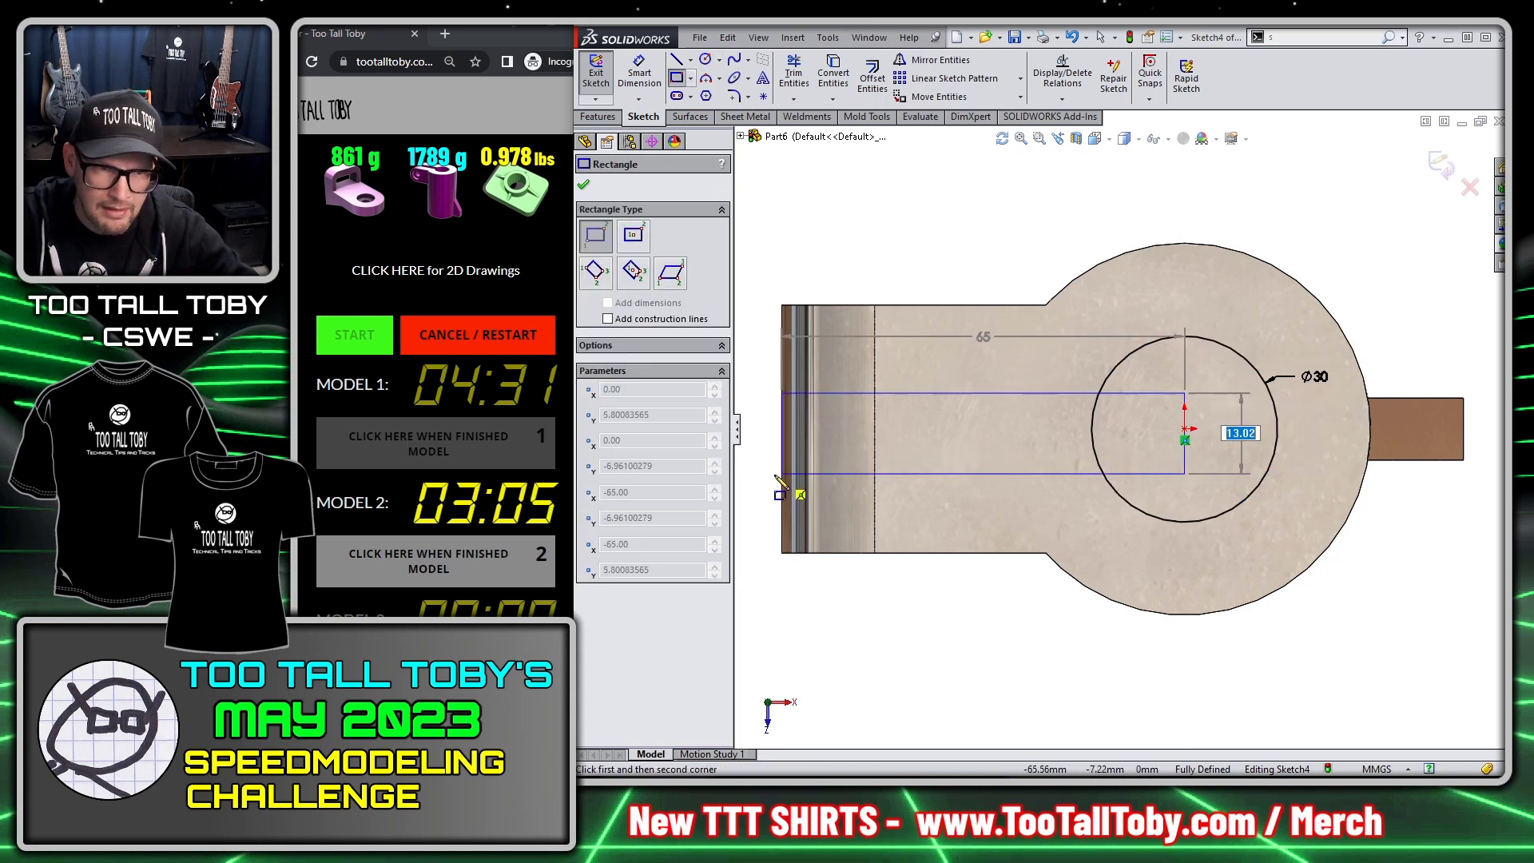
key("z")
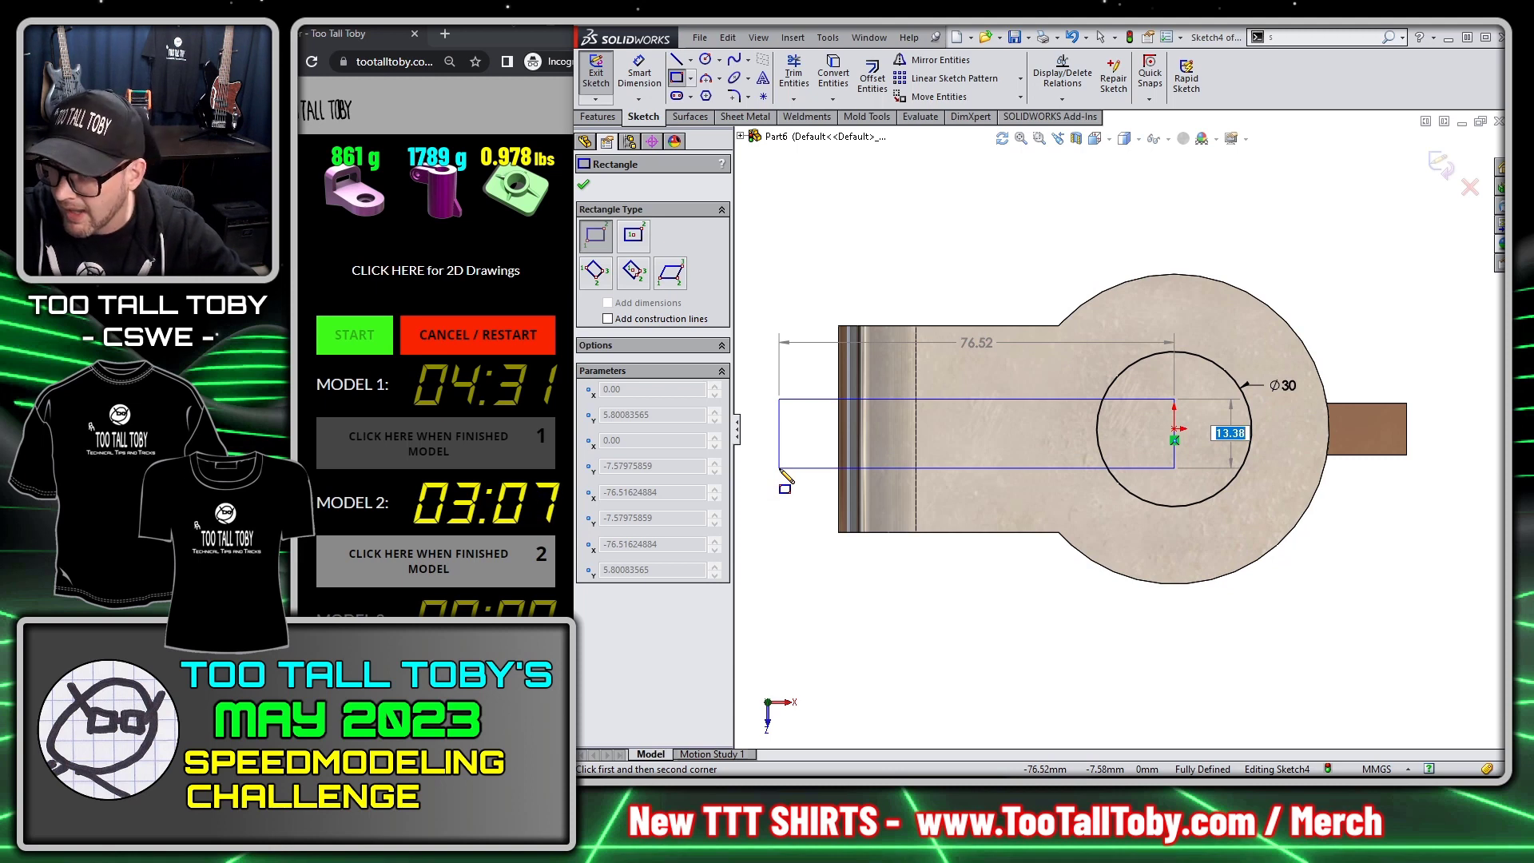
key("Tab")
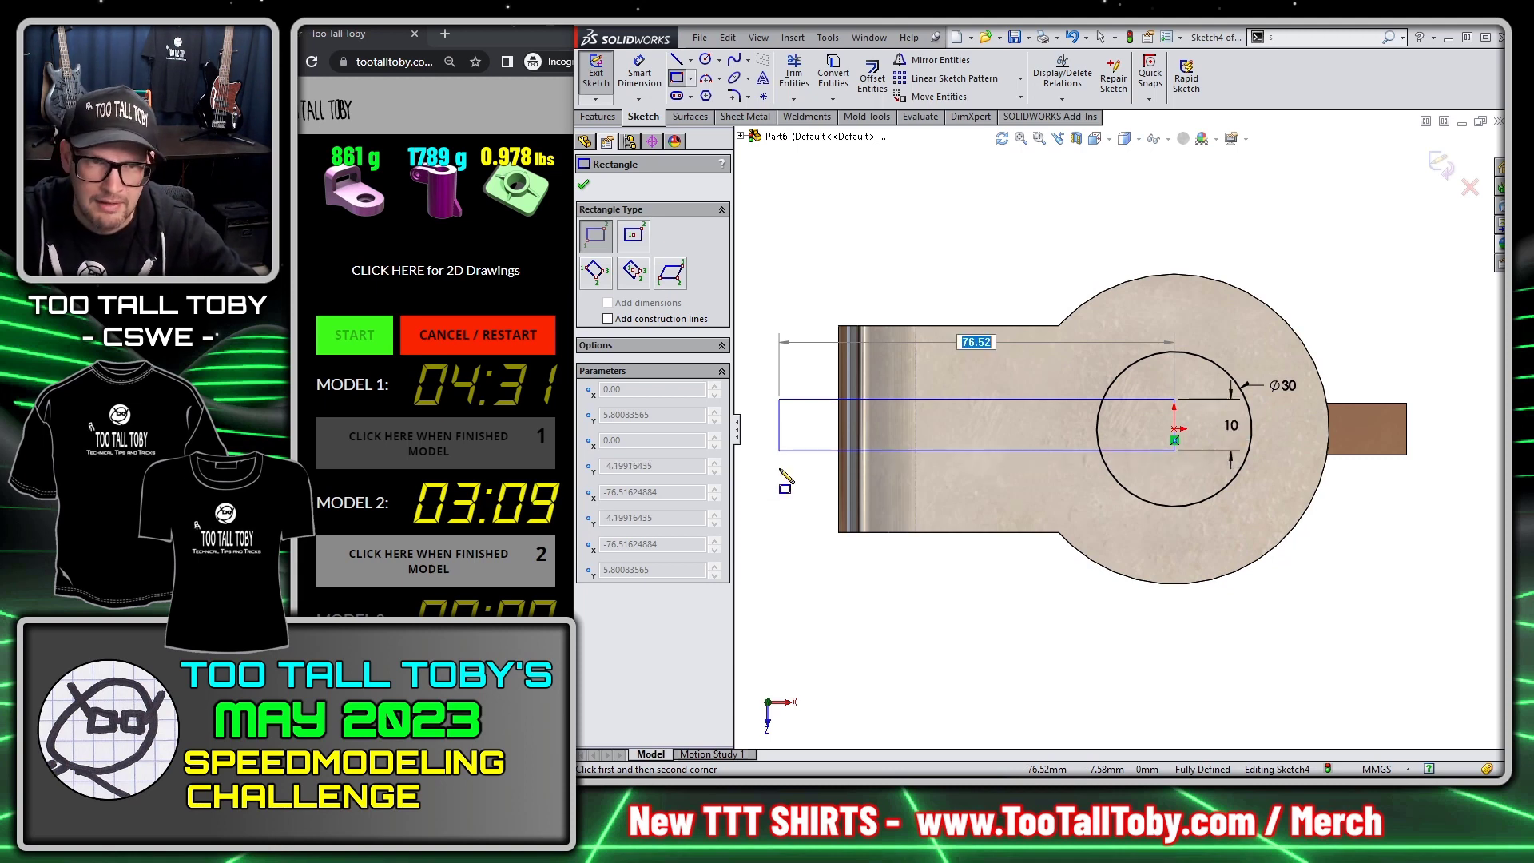
key("Return")
key("Escape")
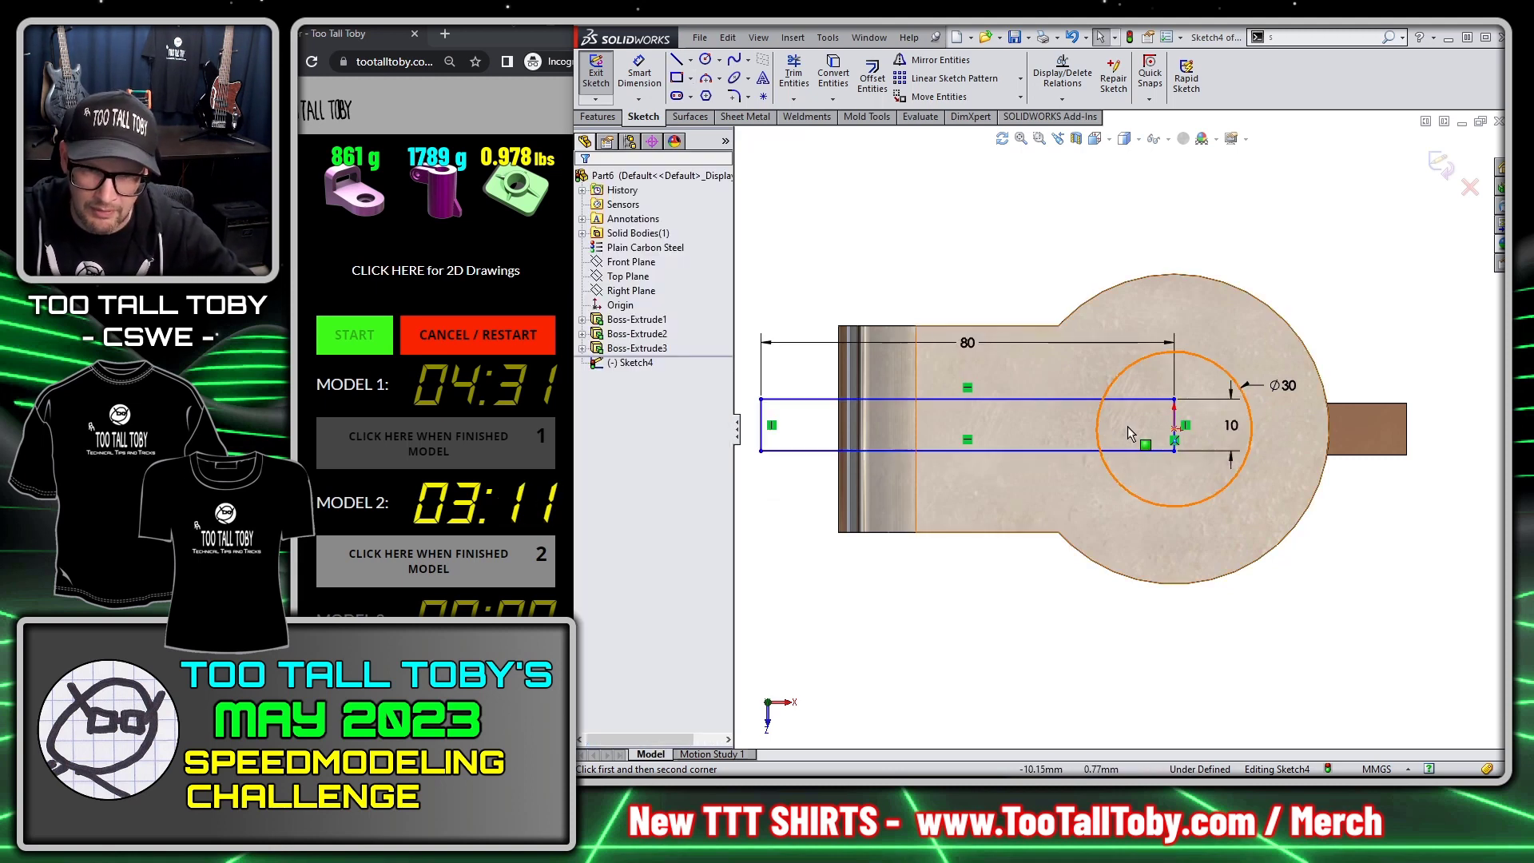
Step: Centre the slot rectangle's inner short edge on the origin with a Midpoint relation
left_click(1175, 428)
left_click(1175, 415, "ctrl")
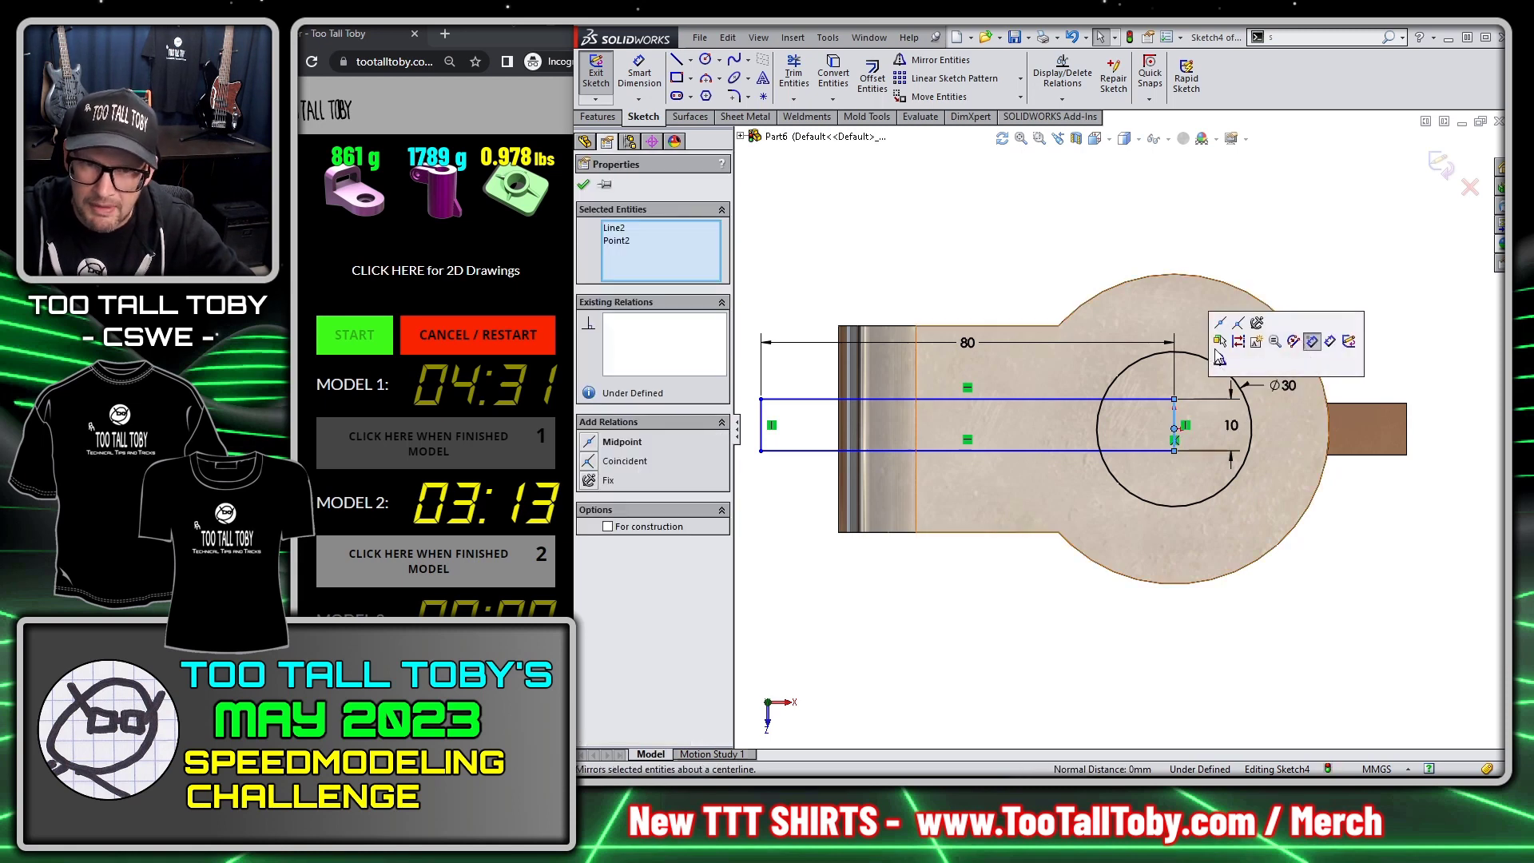
left_click(1234, 323)
left_click(1039, 254)
Step: Try to trim the slot rectangle and the Ø30 circle into one keyhole outline
key("s")
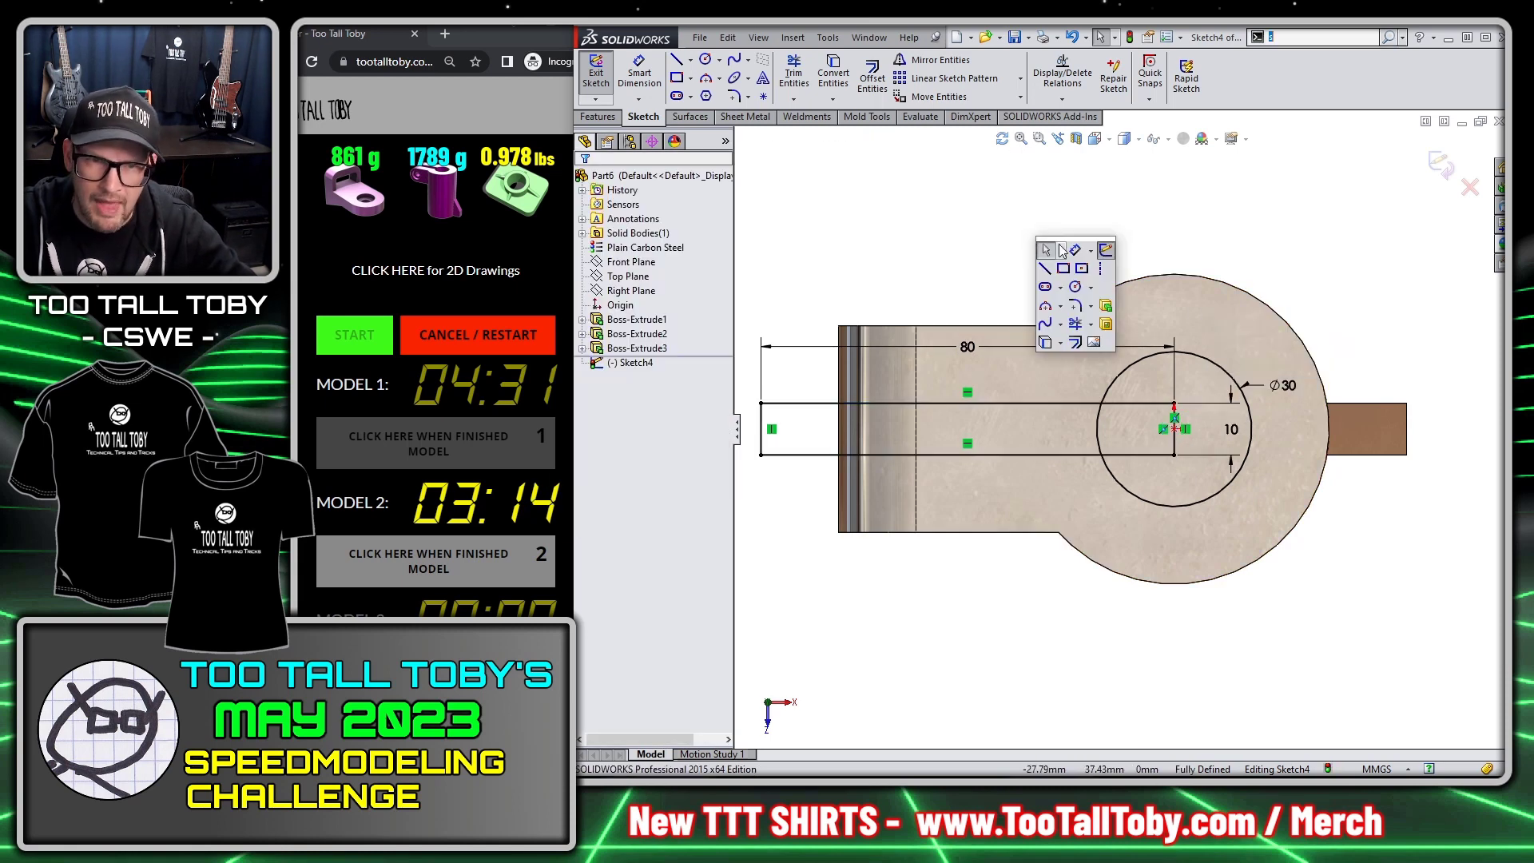
left_click(1076, 325)
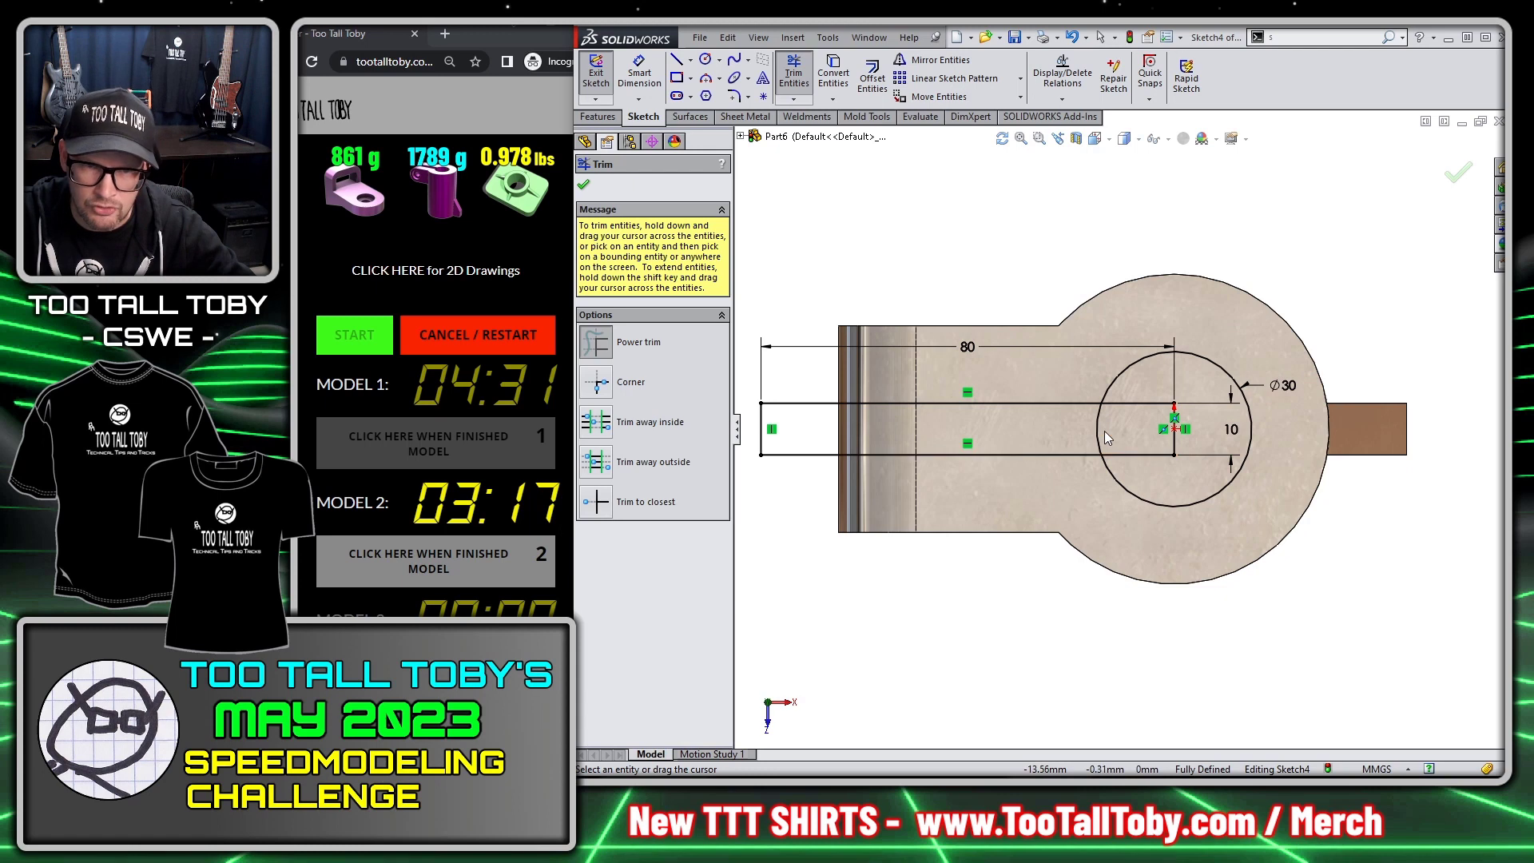
left_click(1172, 425)
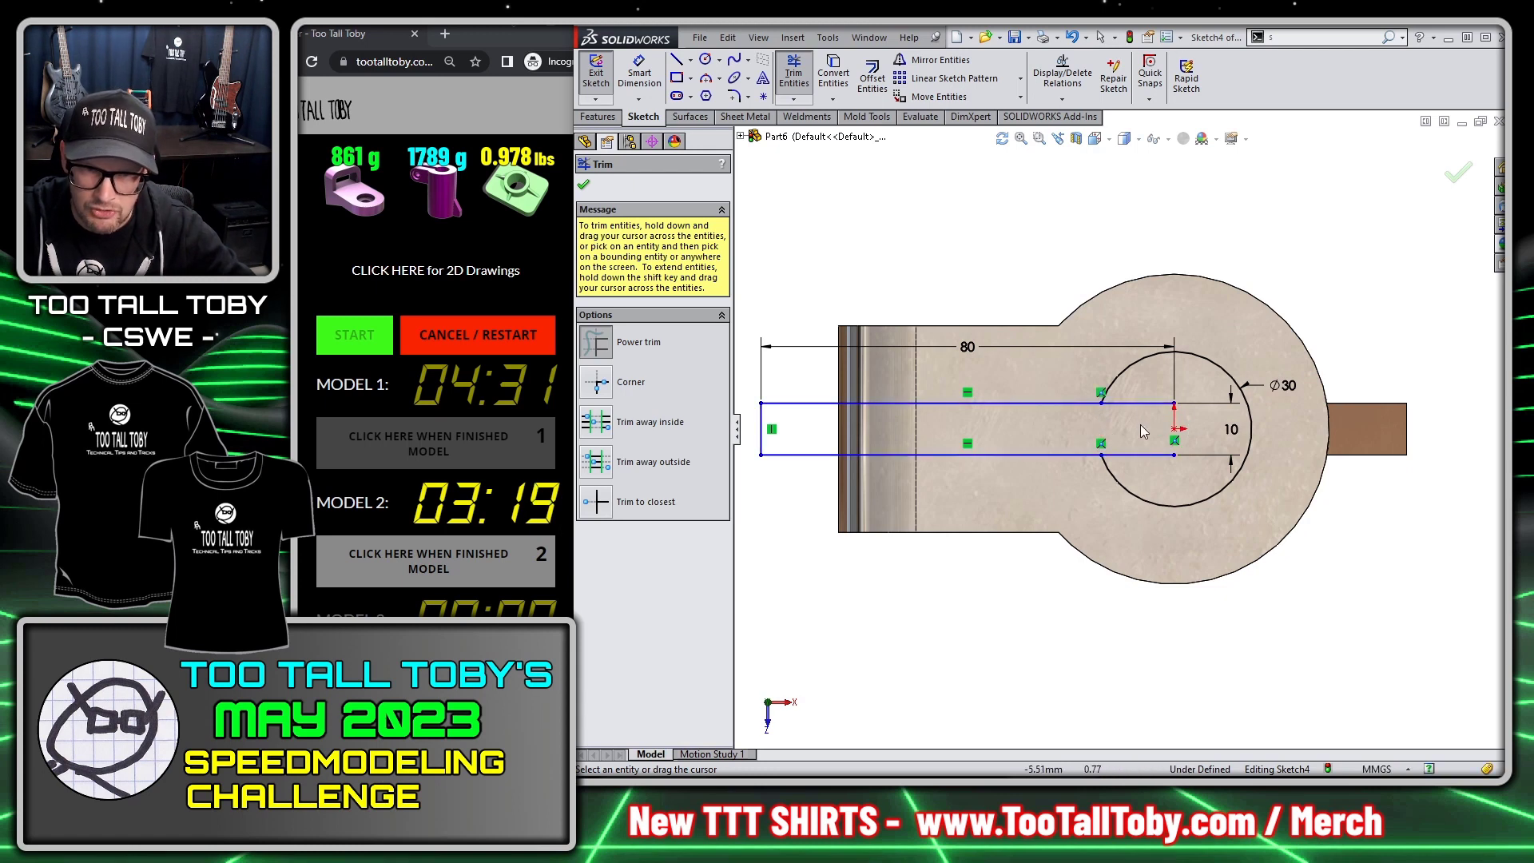
left_click_drag(1151, 408, 1152, 470)
key("Escape")
Step: Abandon the extruded cut of the trimmed outline and undo the sketch trims
middle_click_drag(1014, 413, 1144, 383)
key("s")
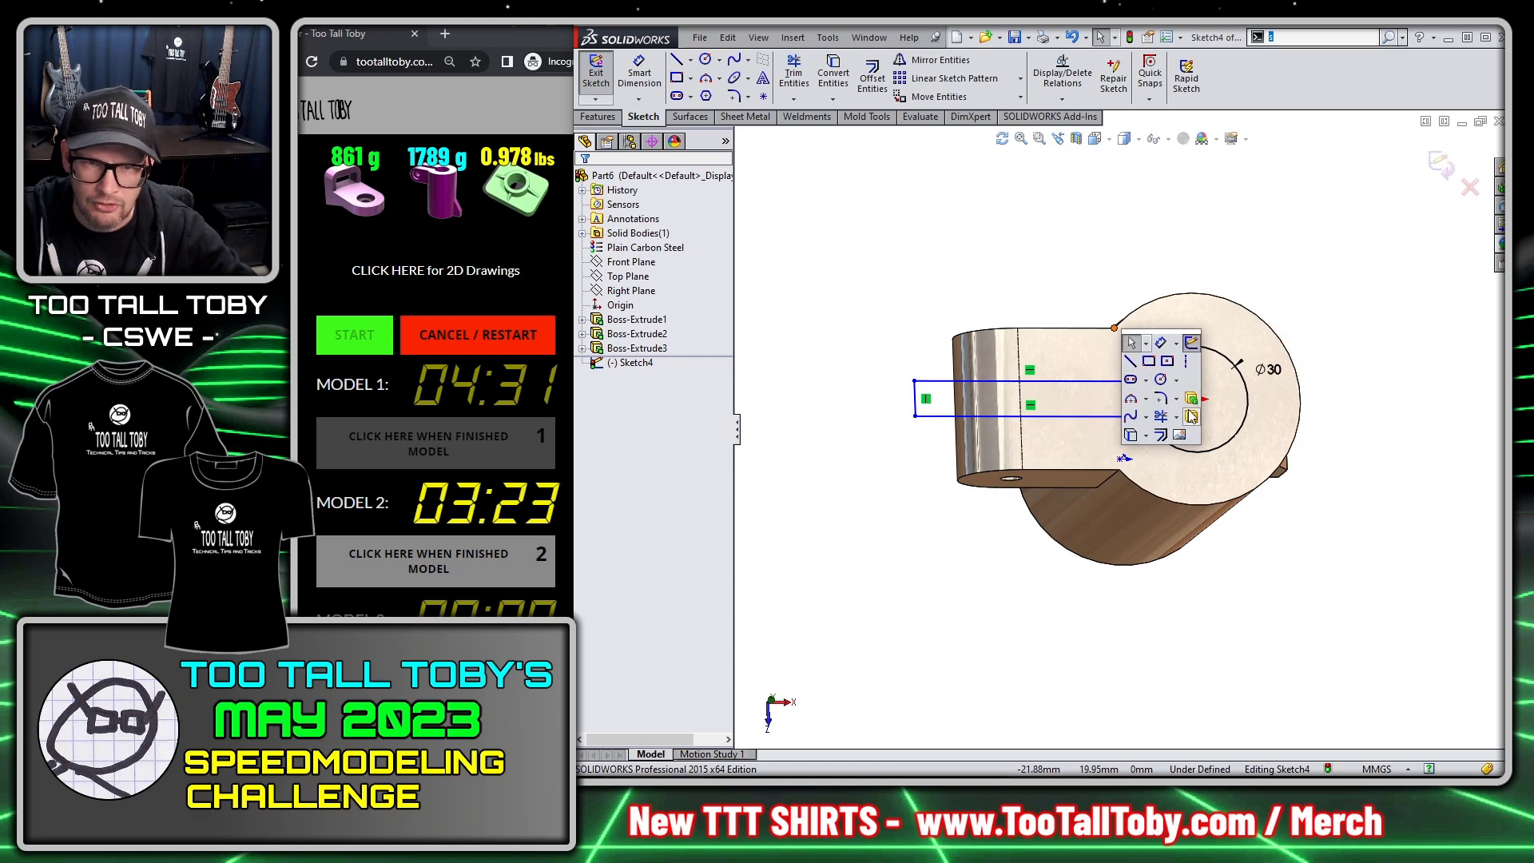
left_click(1192, 416)
right_click(863, 280)
key("Escape")
key("Escape")
key("ctrl+z")
key("ctrl+z")
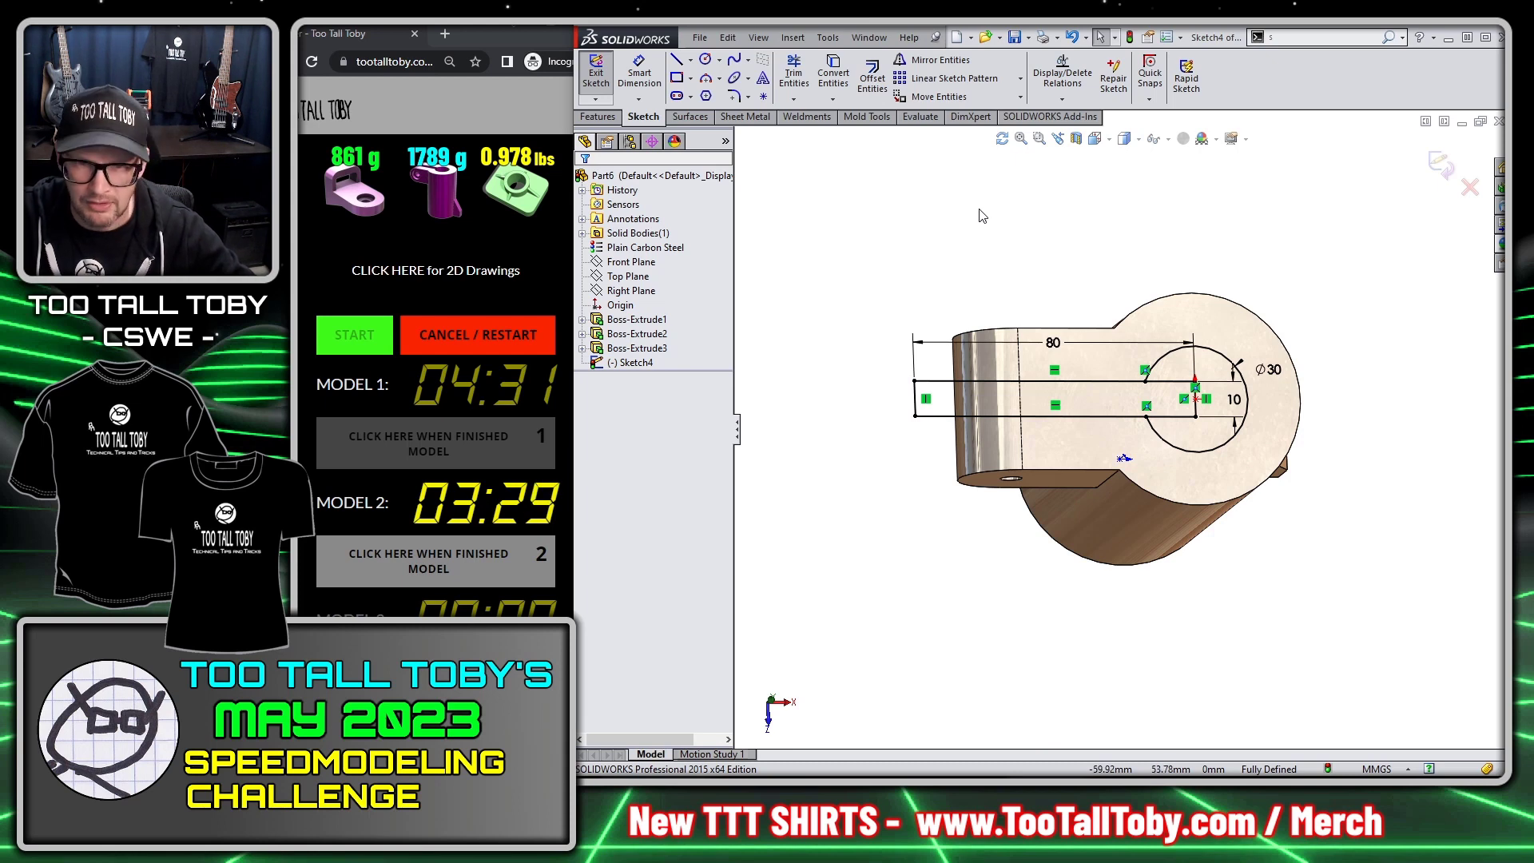
Step: Cut the Ø30 circle and slot rectangle regions through the part using the Through All end condition
key("s")
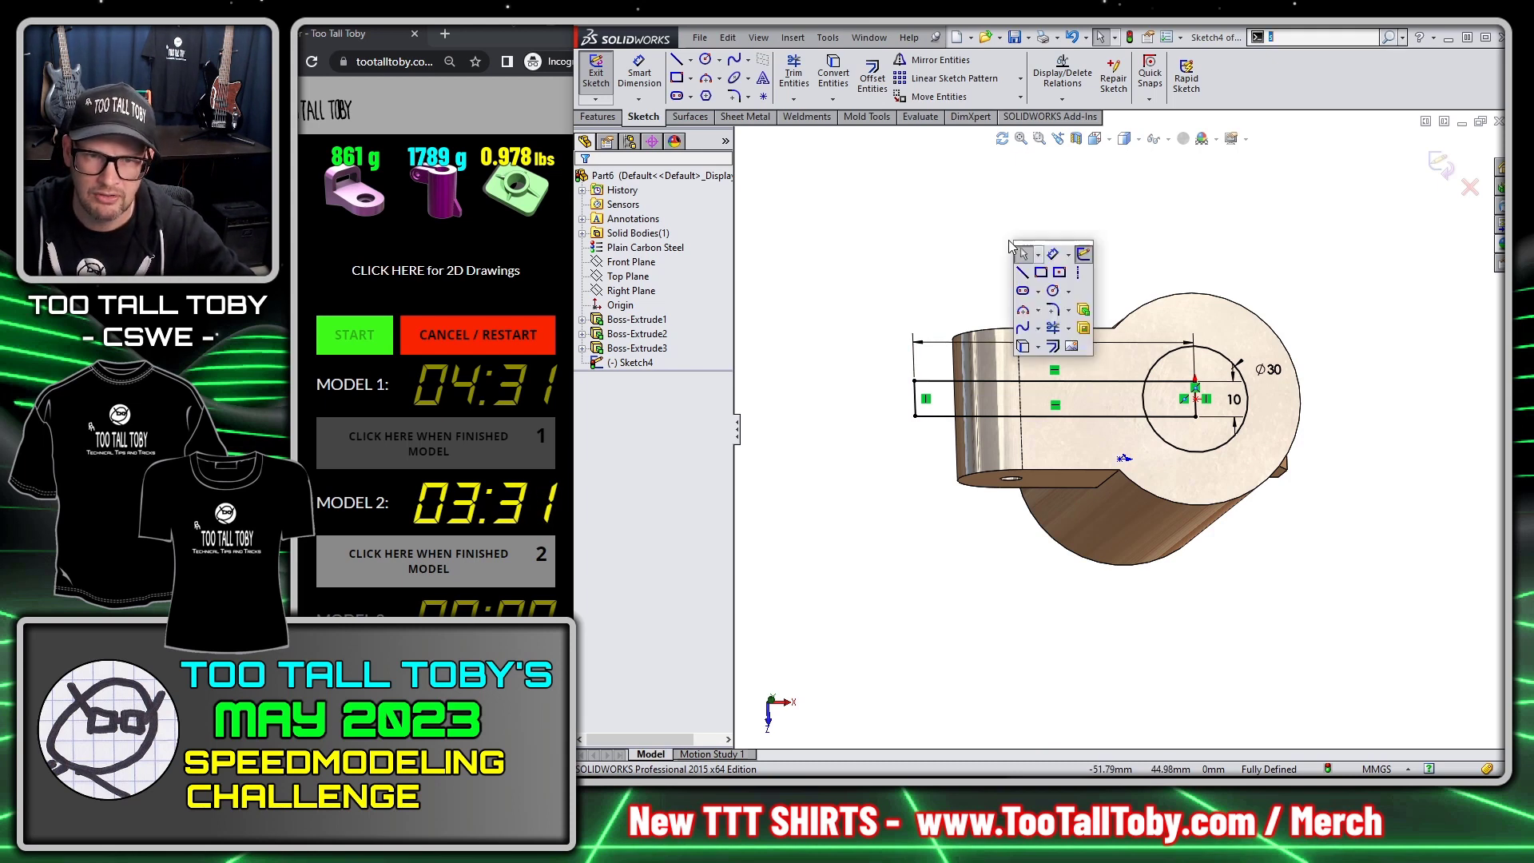
left_click(1084, 327)
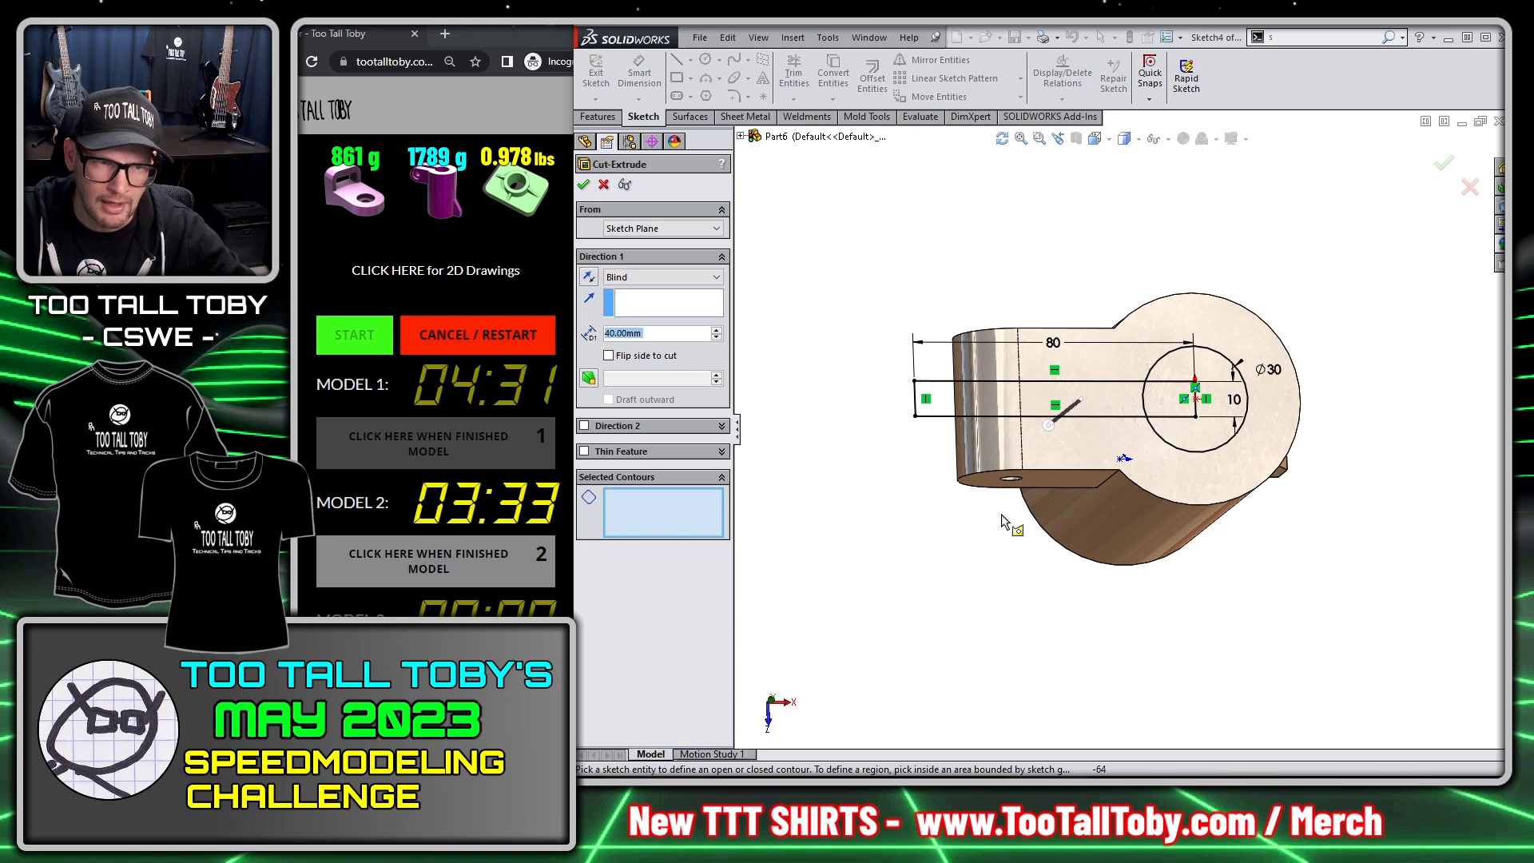
left_click(1126, 392)
left_click(1158, 402)
left_click(1186, 433)
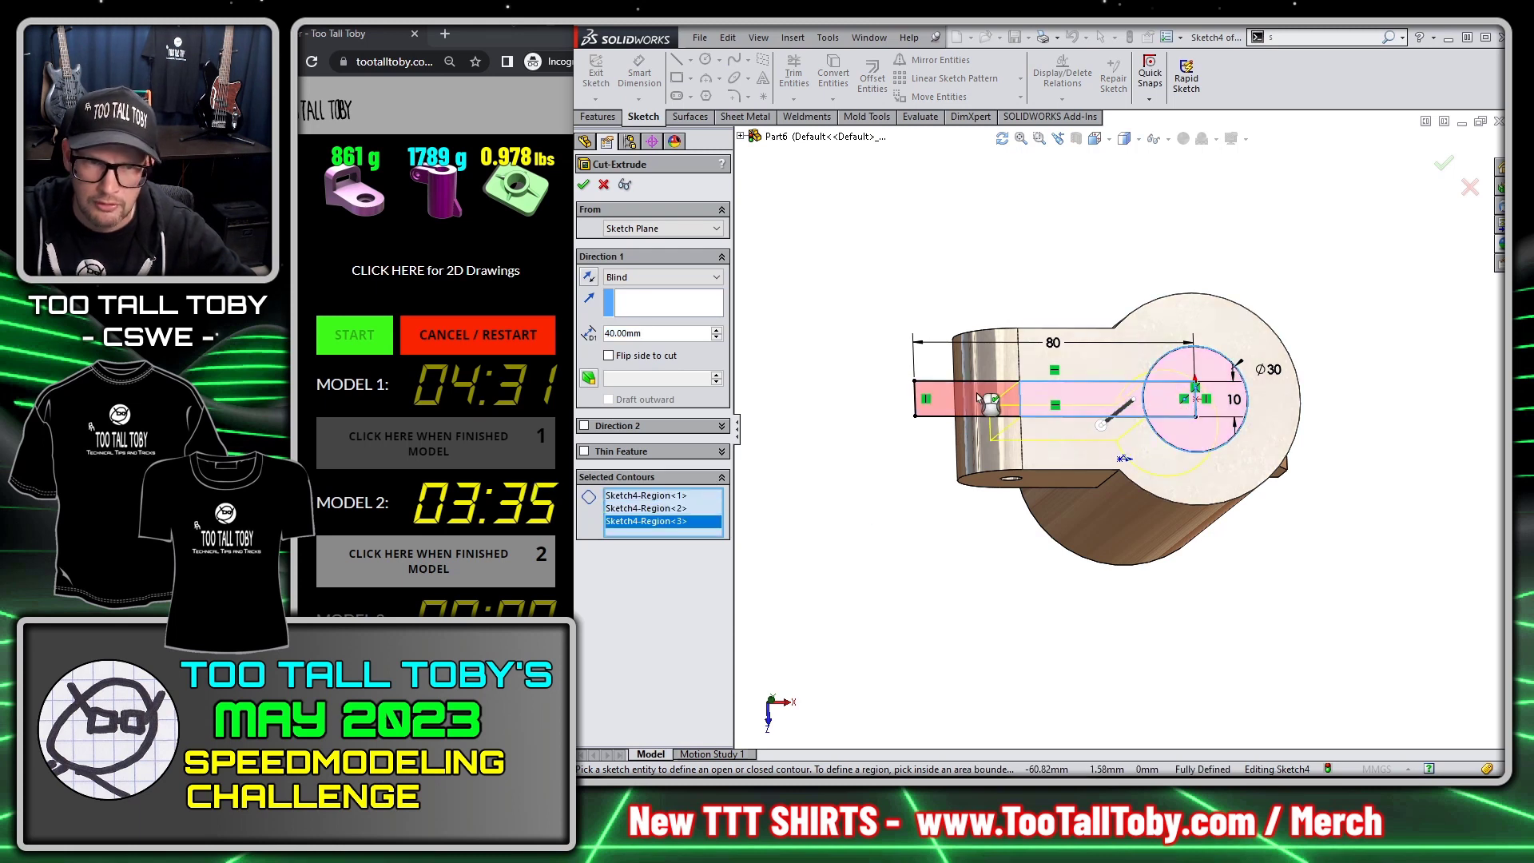
left_click(975, 394)
left_click(665, 279)
left_click(635, 297)
left_click(584, 185)
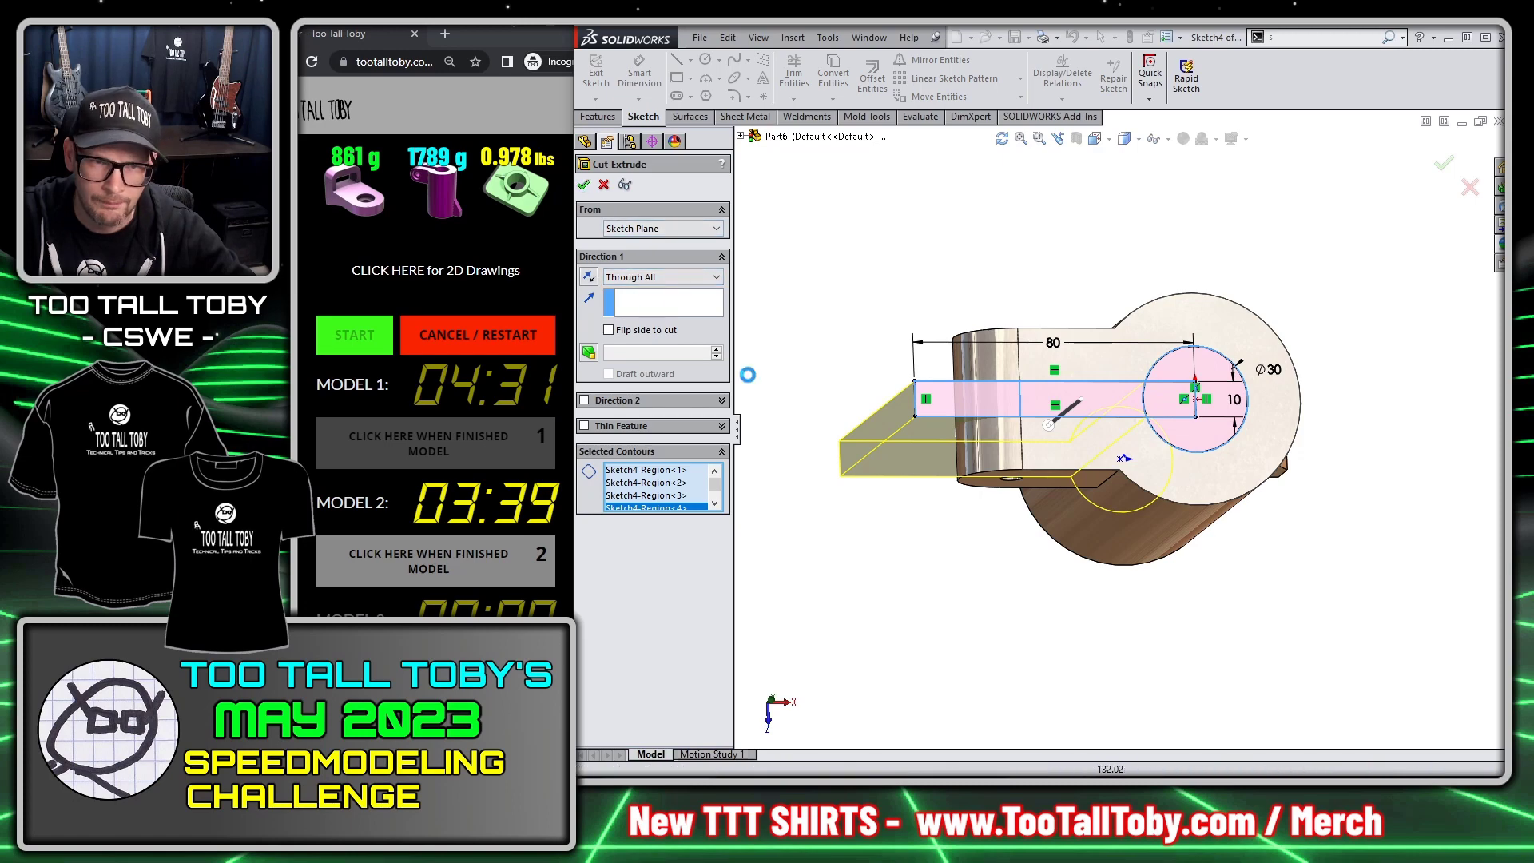
Step: Sketch a Ø20 mm circle on the lug's flat side face, concentric with the Ø6 hole
middle_click_drag(919, 559, 1029, 345)
left_click(1028, 337)
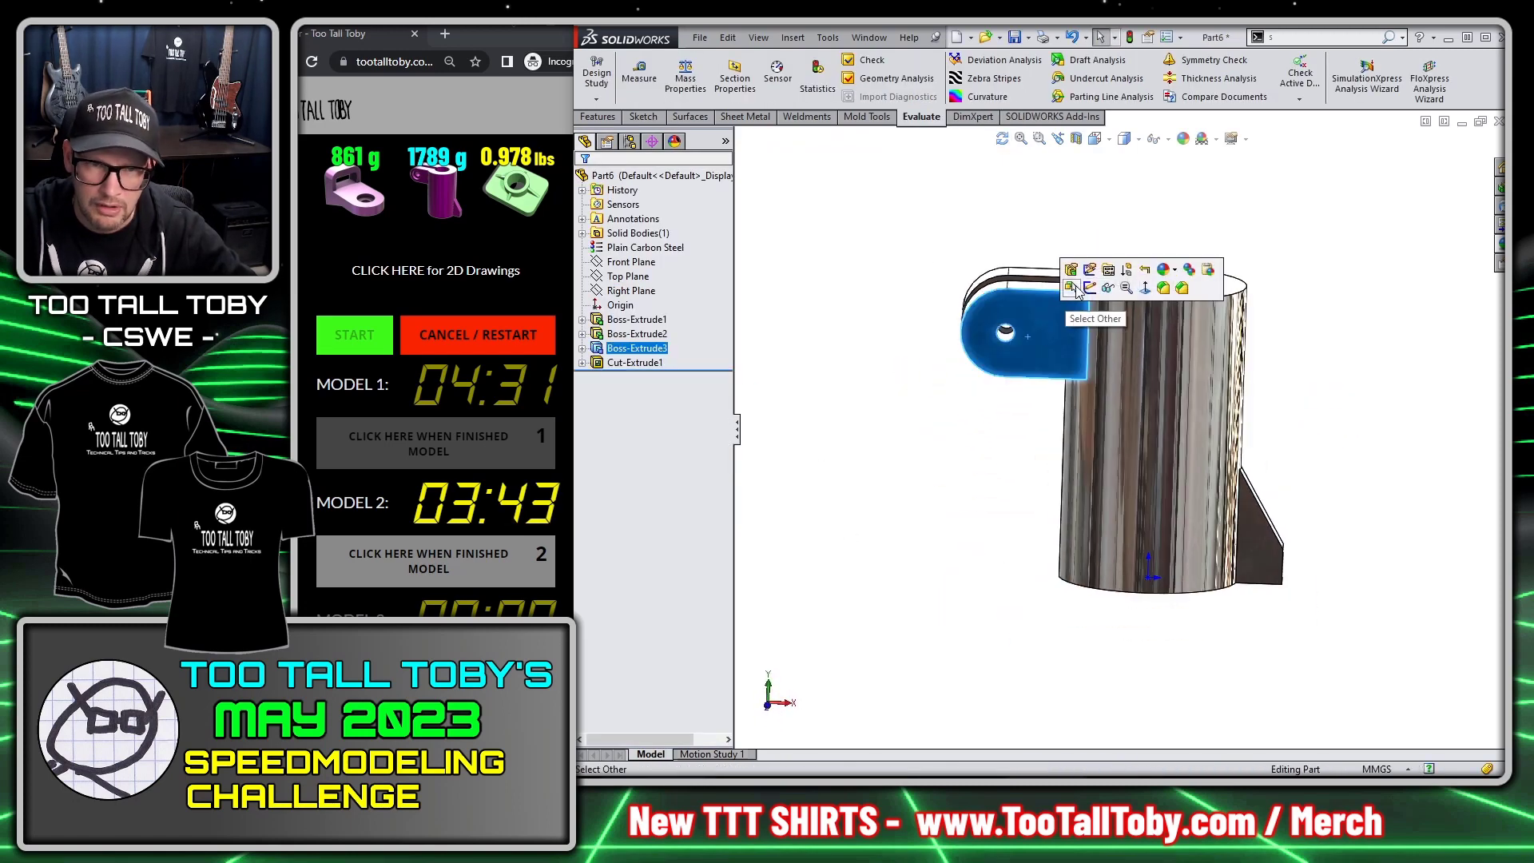
left_click(1086, 285)
key("s")
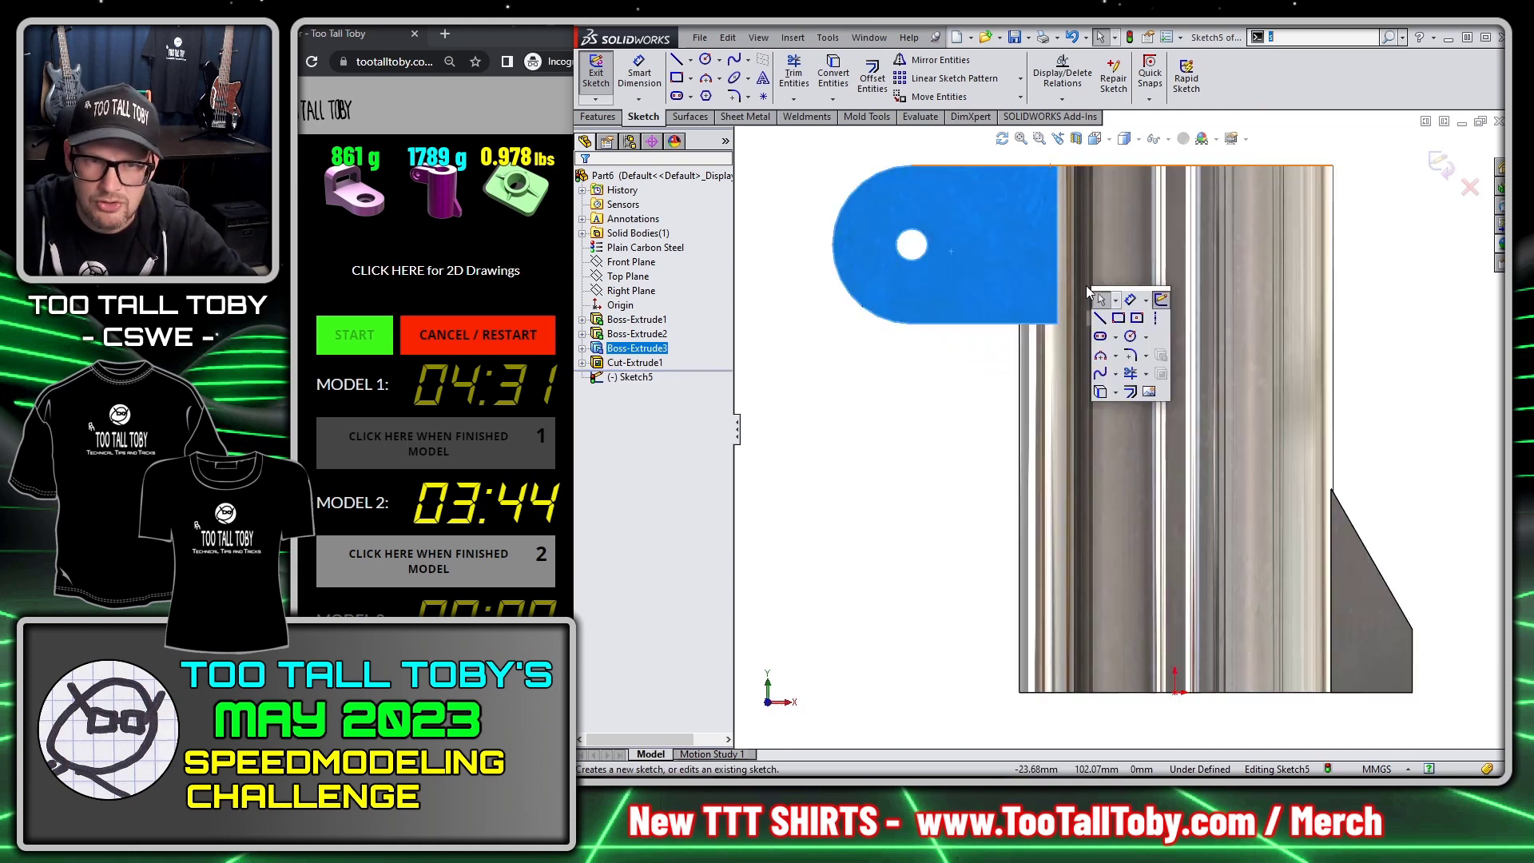
left_click(1130, 336)
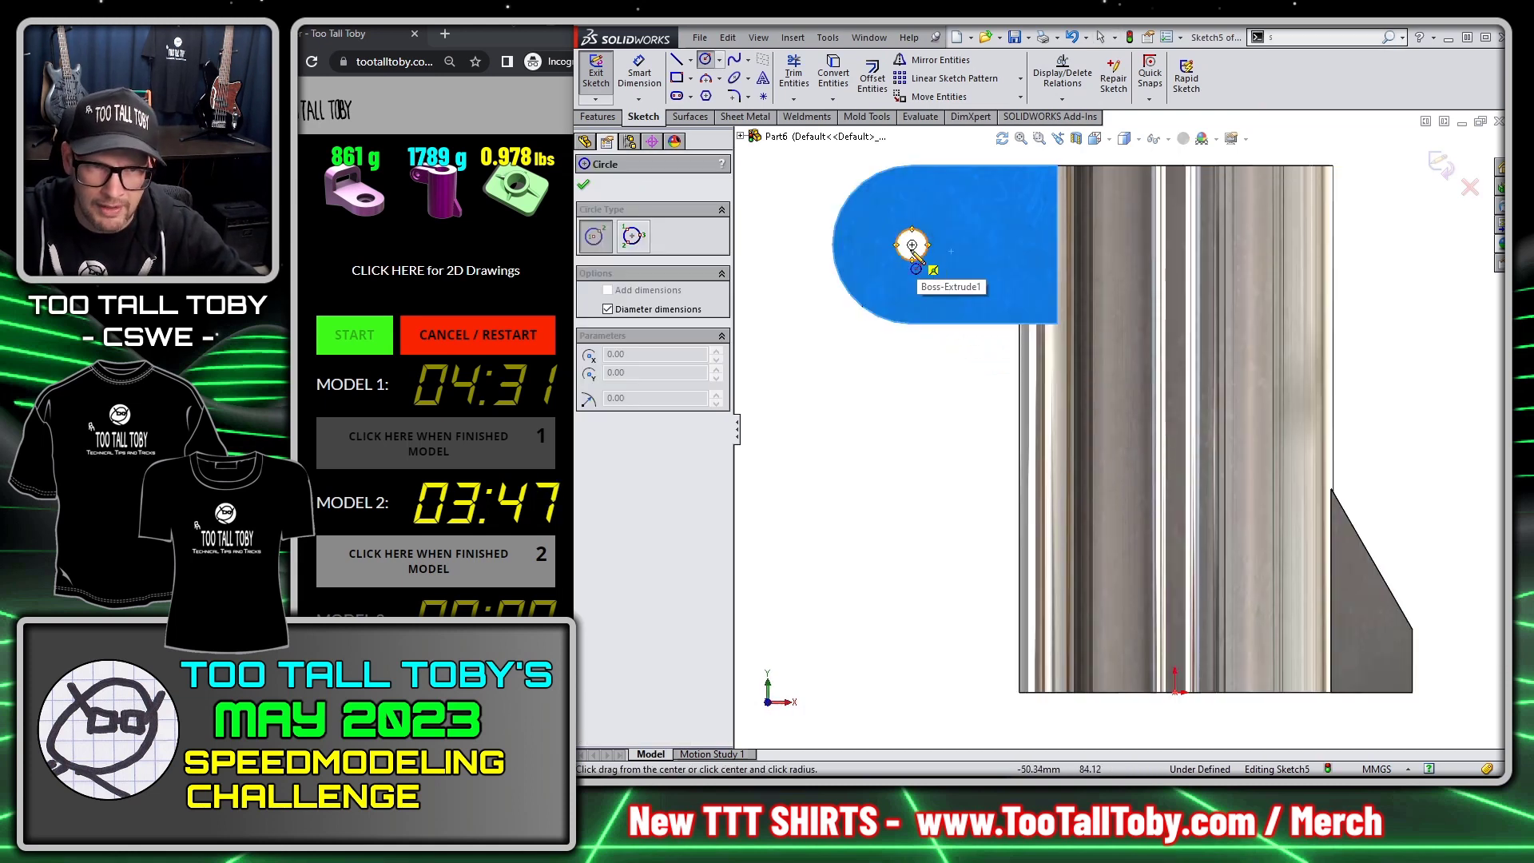
left_click(913, 245)
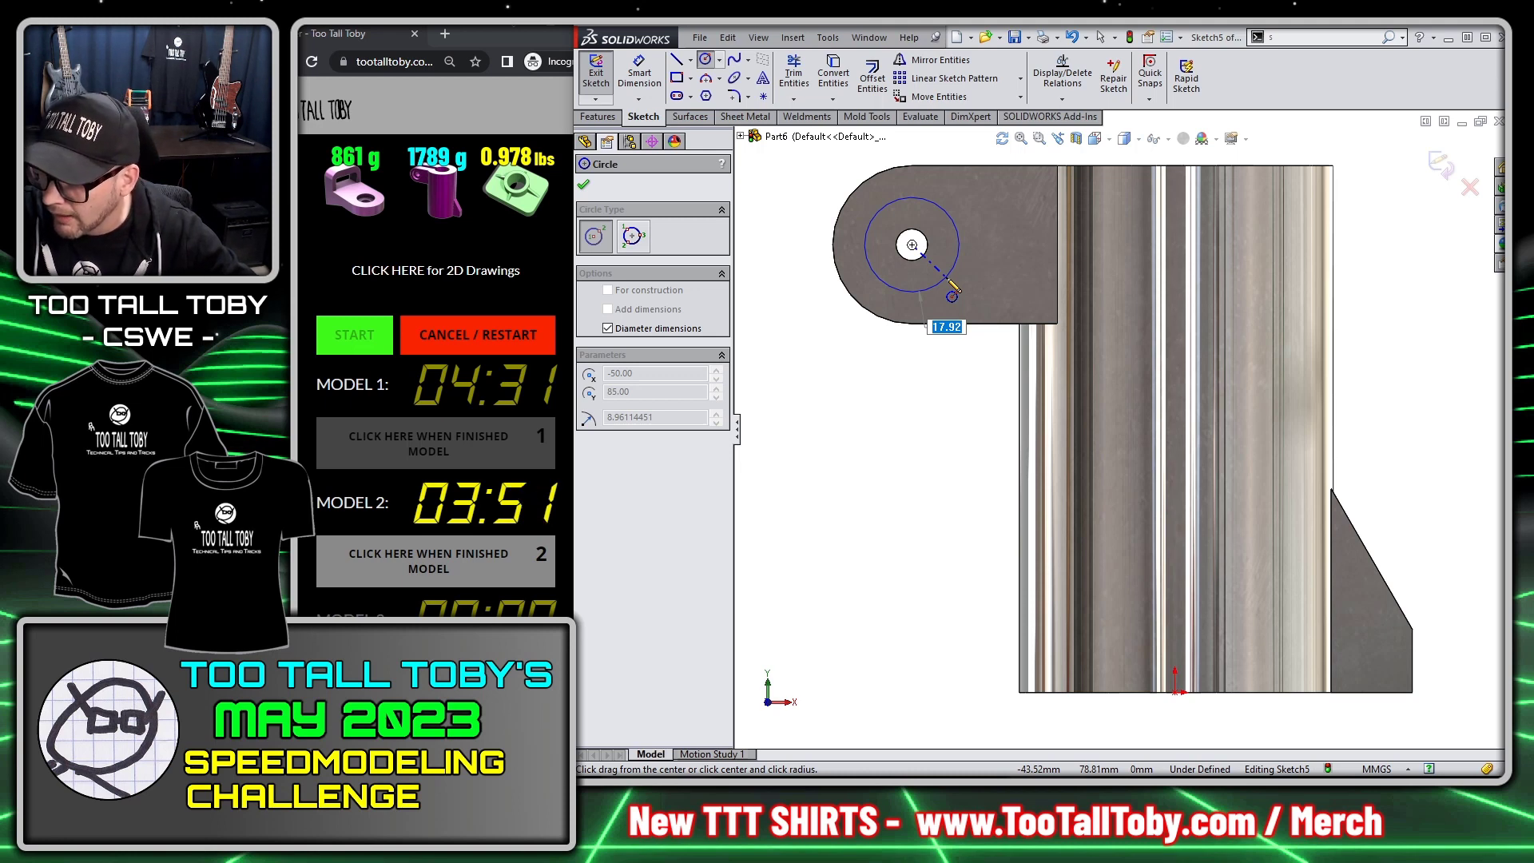
type("20")
key("Return")
key("Escape")
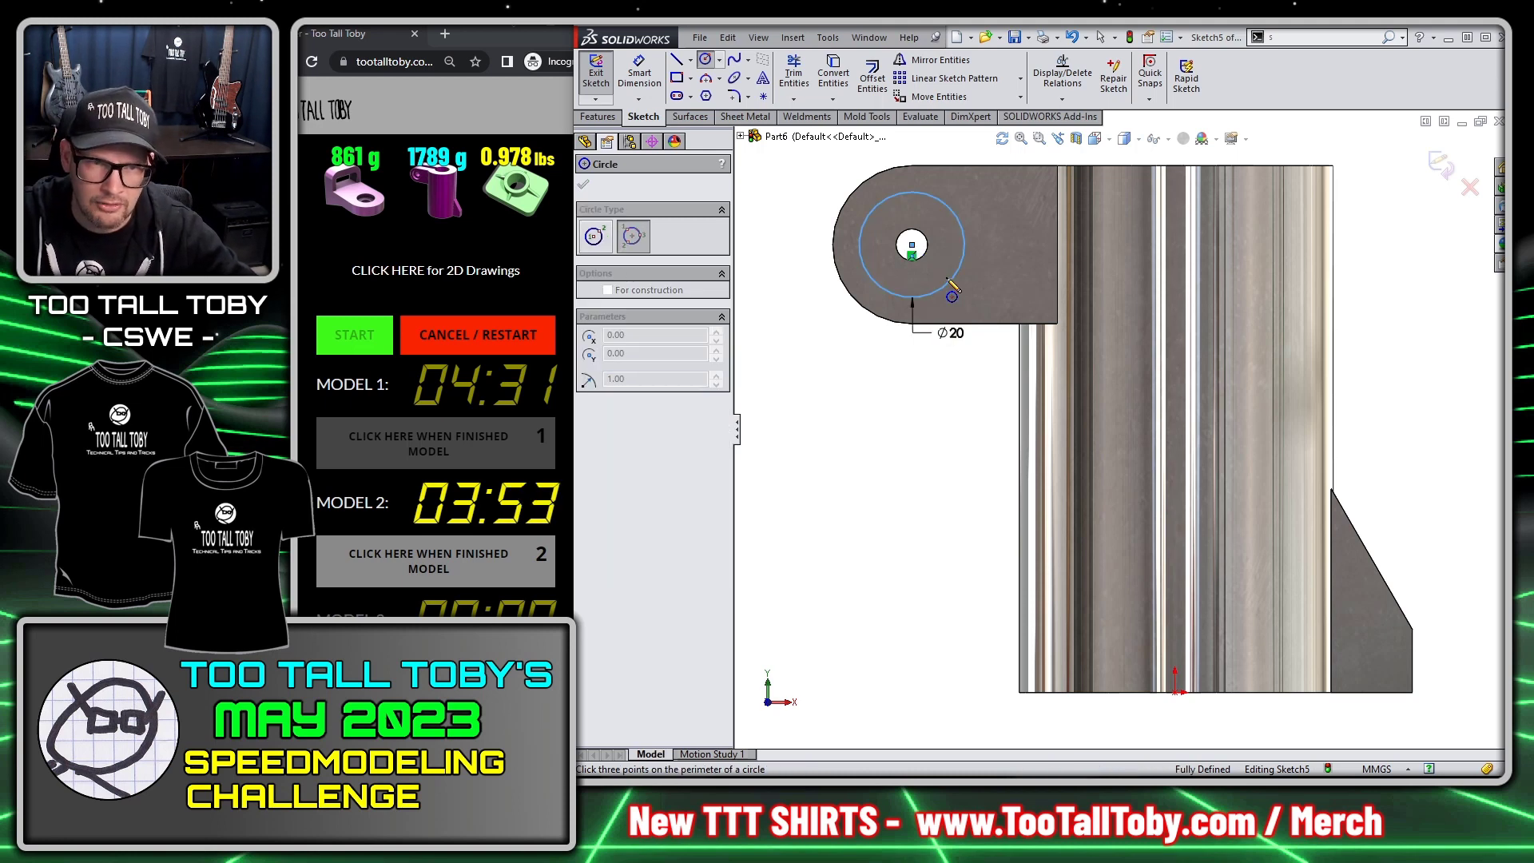
Step: Cut the Ø20 circle 5 mm deep into the lug as a counterbore
key("s")
left_click(1024, 366)
type("2")
key("Return")
right_click(1023, 361)
Step: Sketch a Ø10 mm circle on the counterbore floor, concentric with the Ø6 hole
left_click(924, 260)
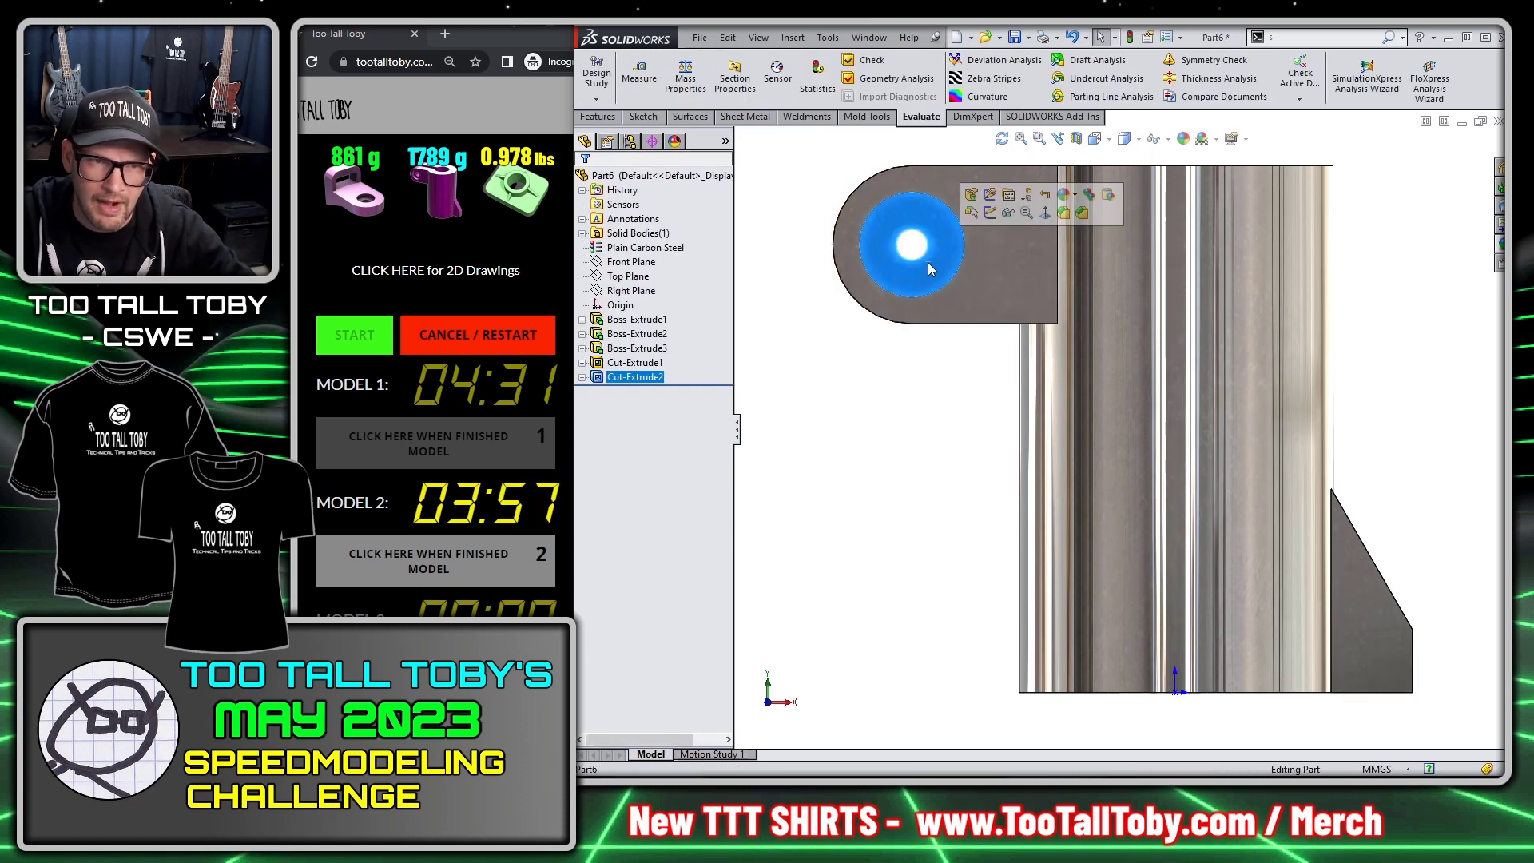
left_click(994, 231)
key("s")
left_click(1024, 272)
left_click(912, 245)
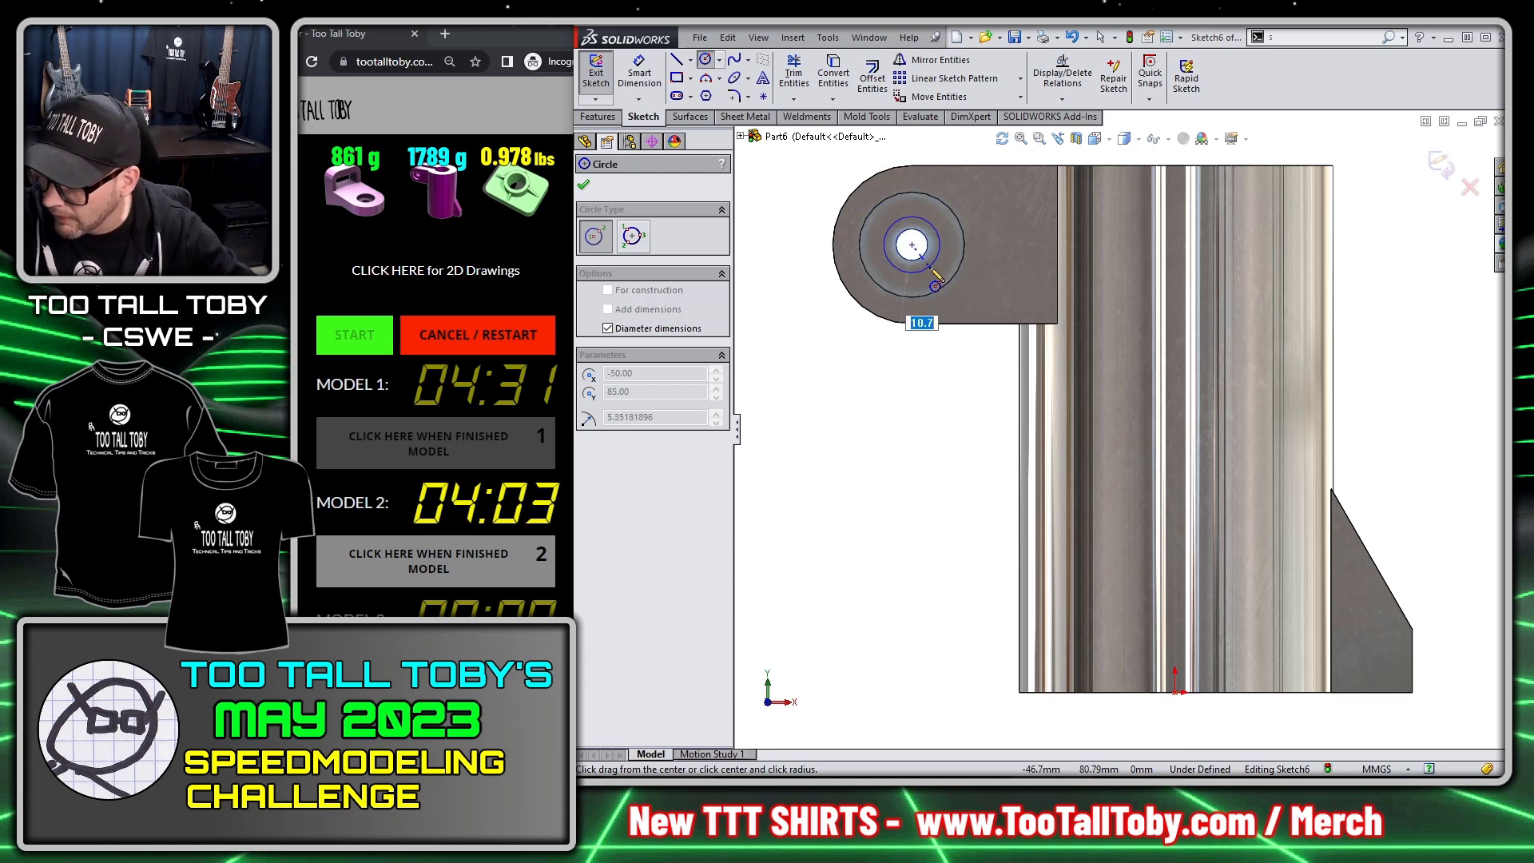
type("10")
key("Return")
Step: Cut the Ø10 circle through the near half of the lug with the Up To Next end condition
key("s")
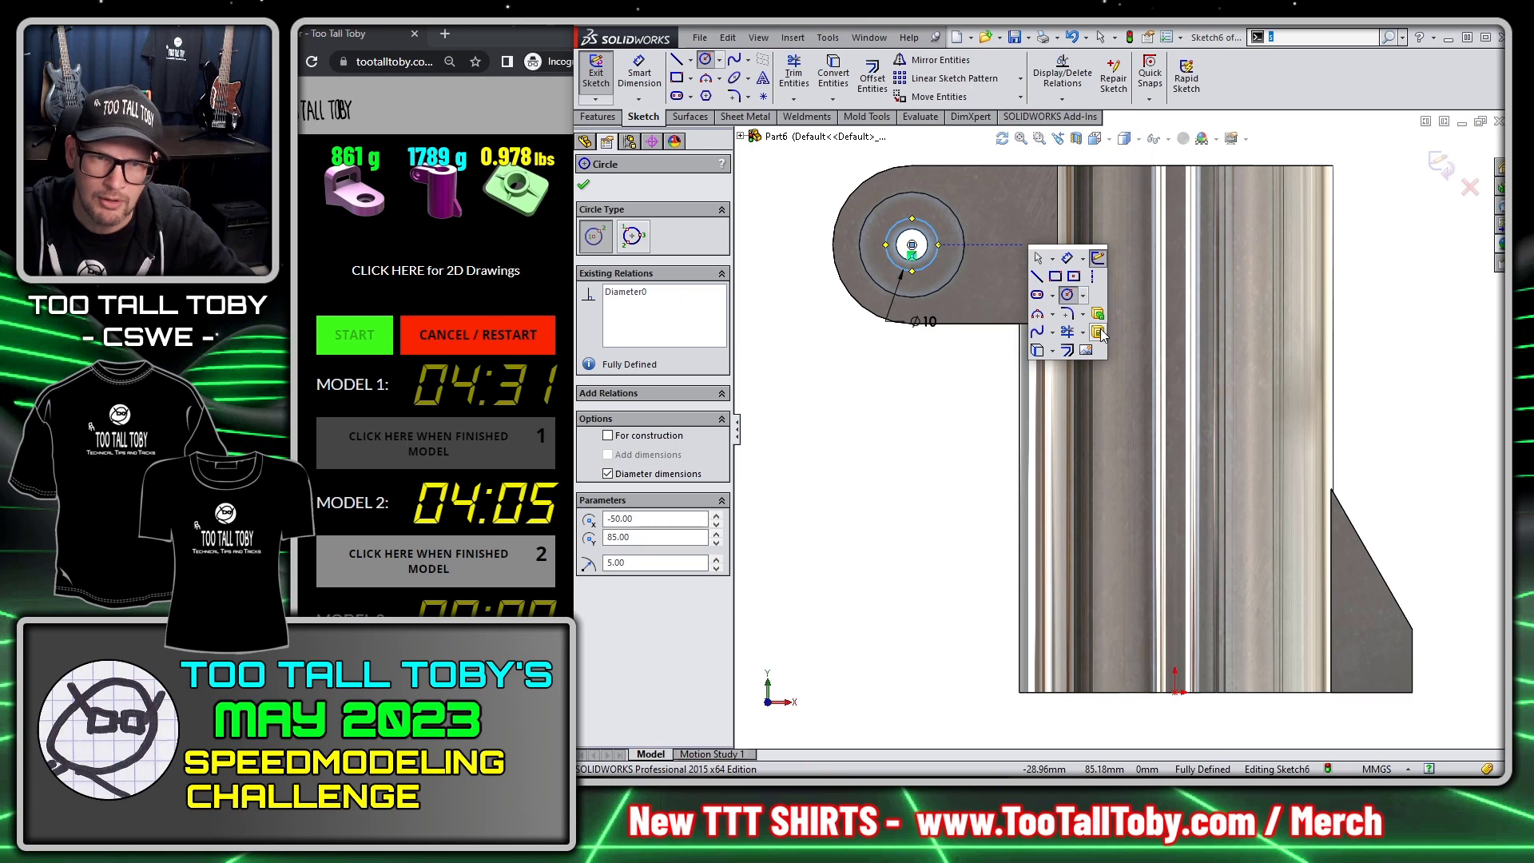
left_click(1099, 332)
right_click(821, 342)
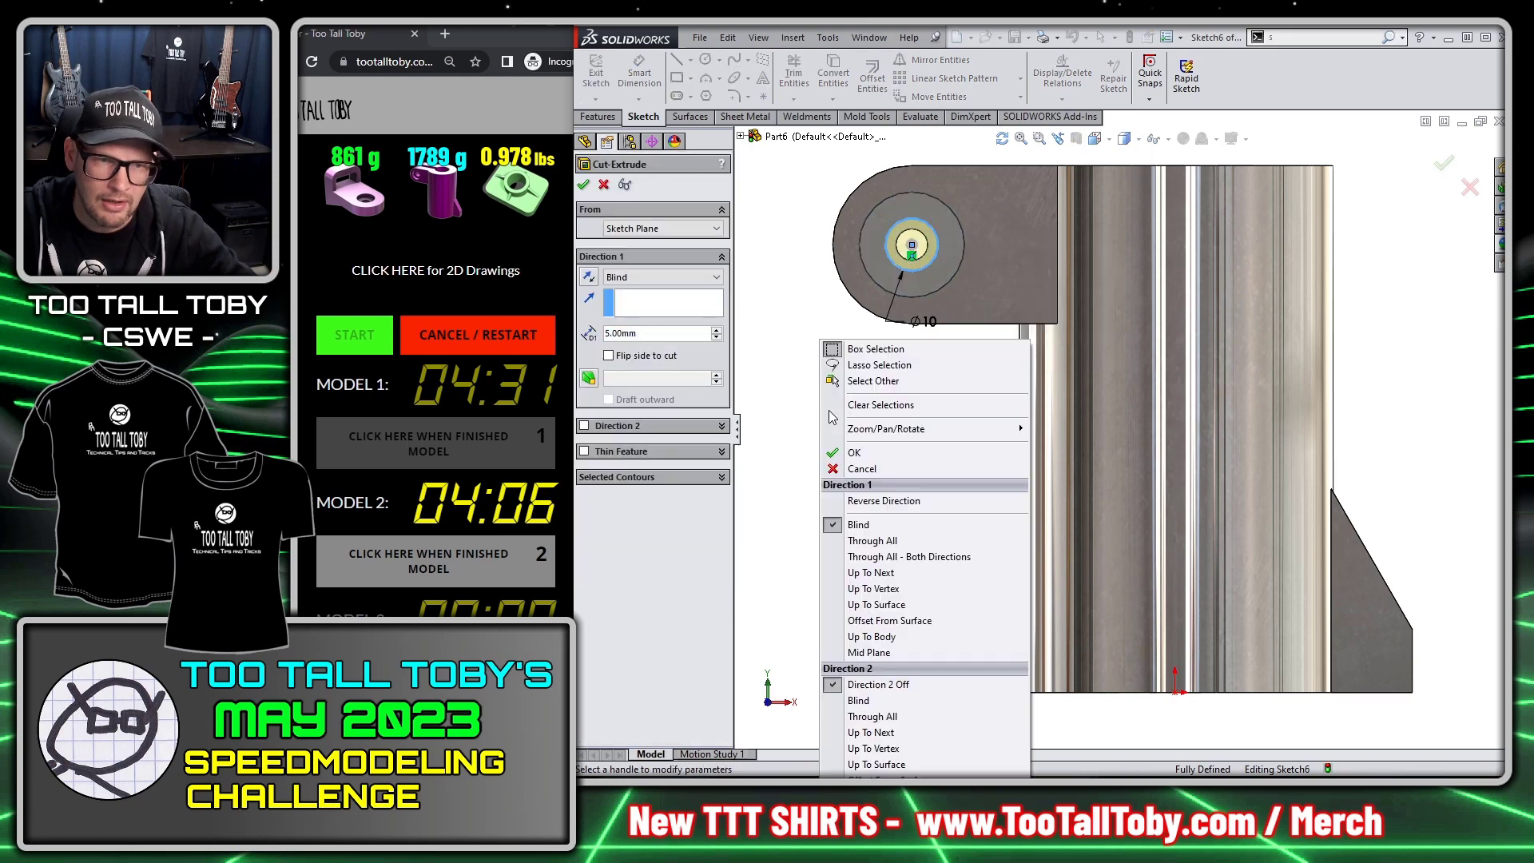
left_click(896, 563)
key("Return")
Step: Check the sleeve's mass properties against the drawing's 1789 g target and mark Model 2 as finished on the challenge timer
middle_click_drag(887, 339, 887, 259)
scroll(1143, 486, "down", 3)
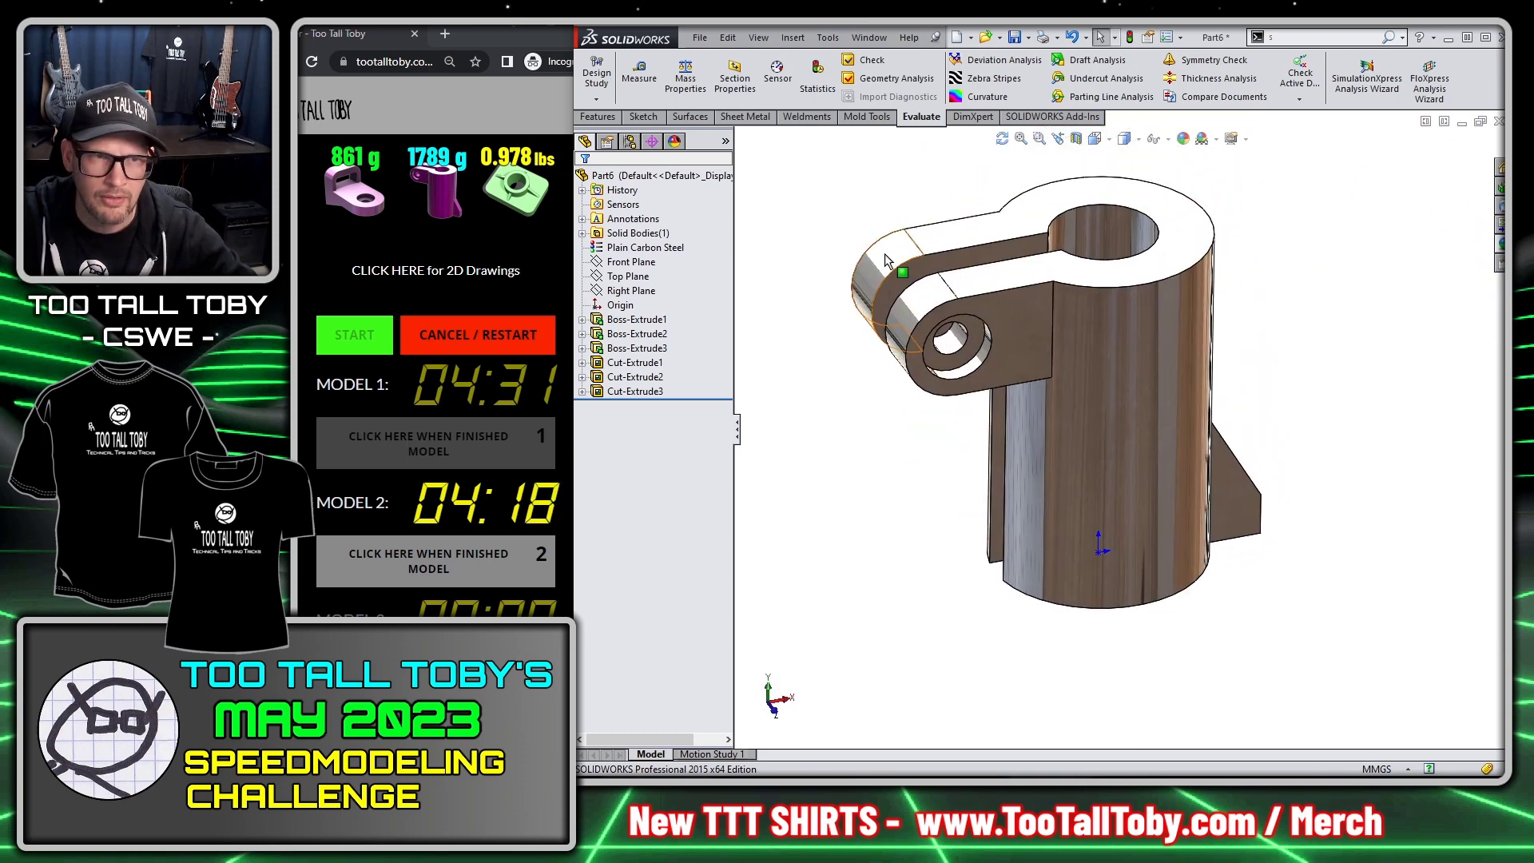
left_click(684, 77)
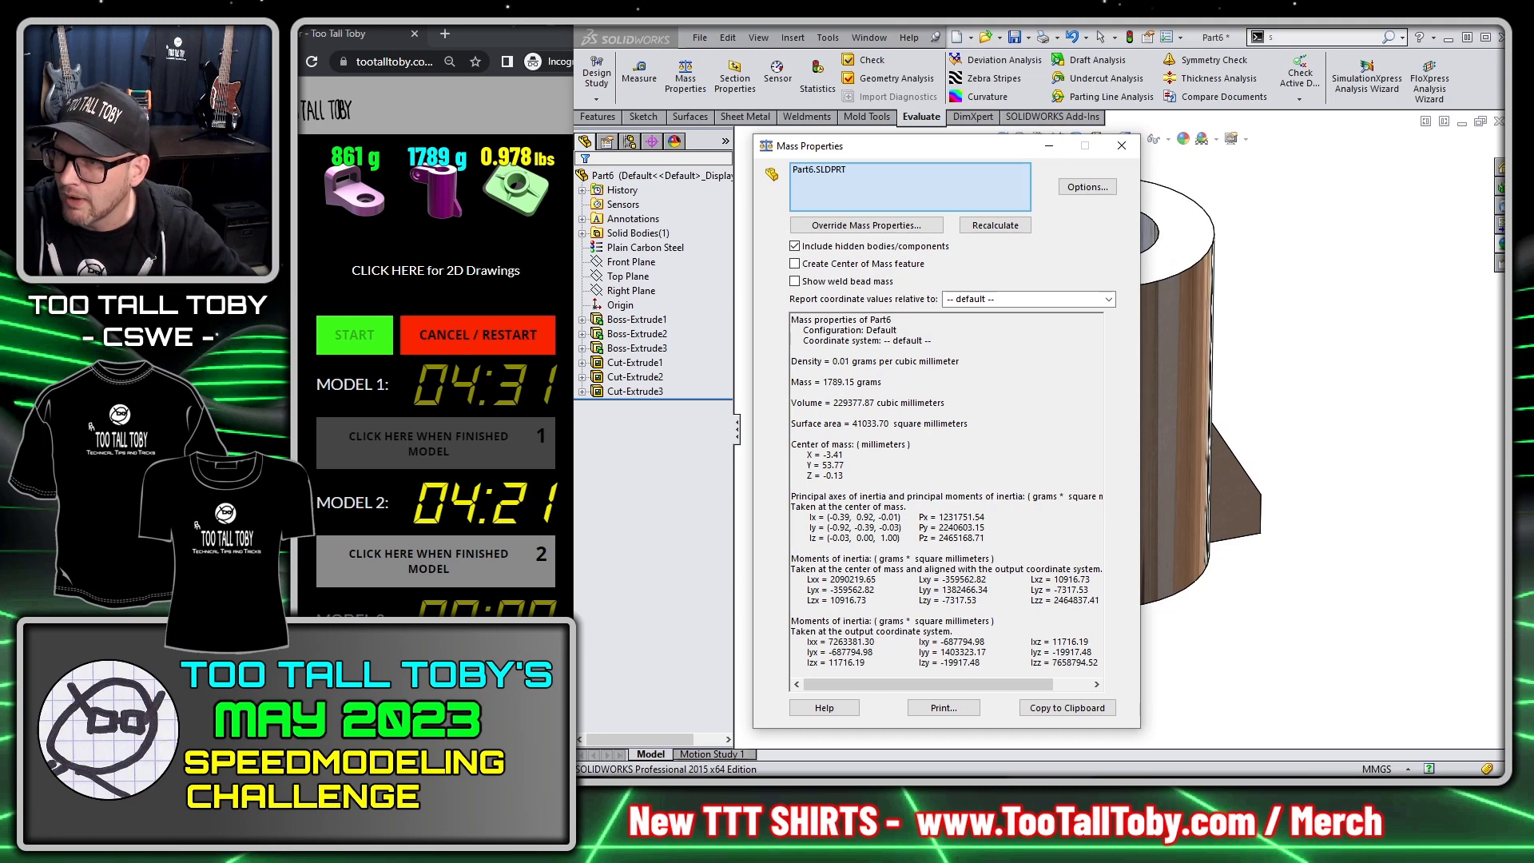
mouse_move(1502, 36)
left_mouse_down()
mouse_move(1165, 24)
mouse_move(1001, 48)
left_mouse_up()
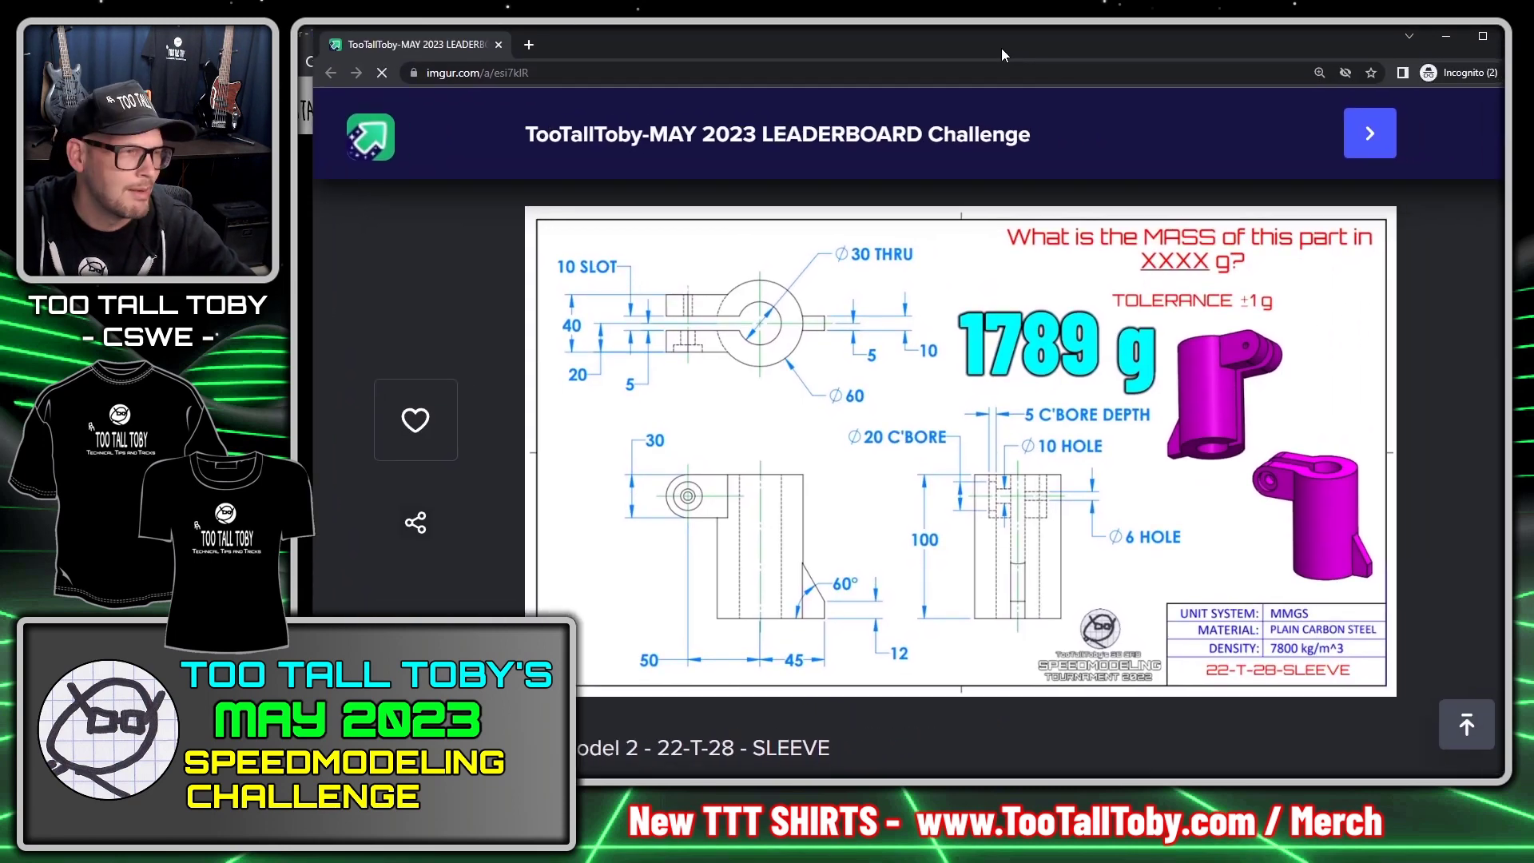
key("alt+Tab")
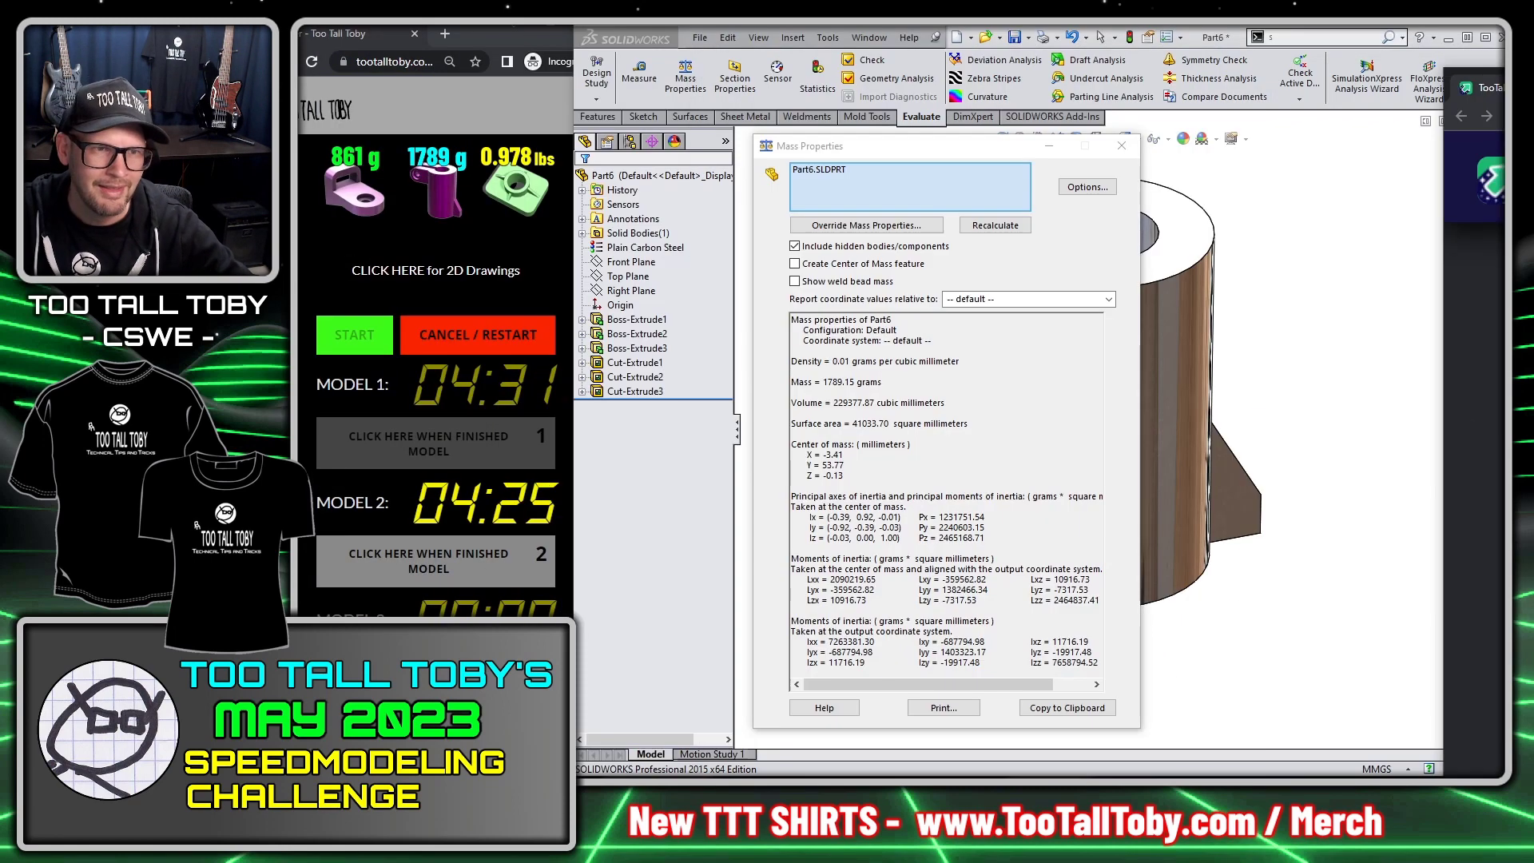
left_click(428, 561)
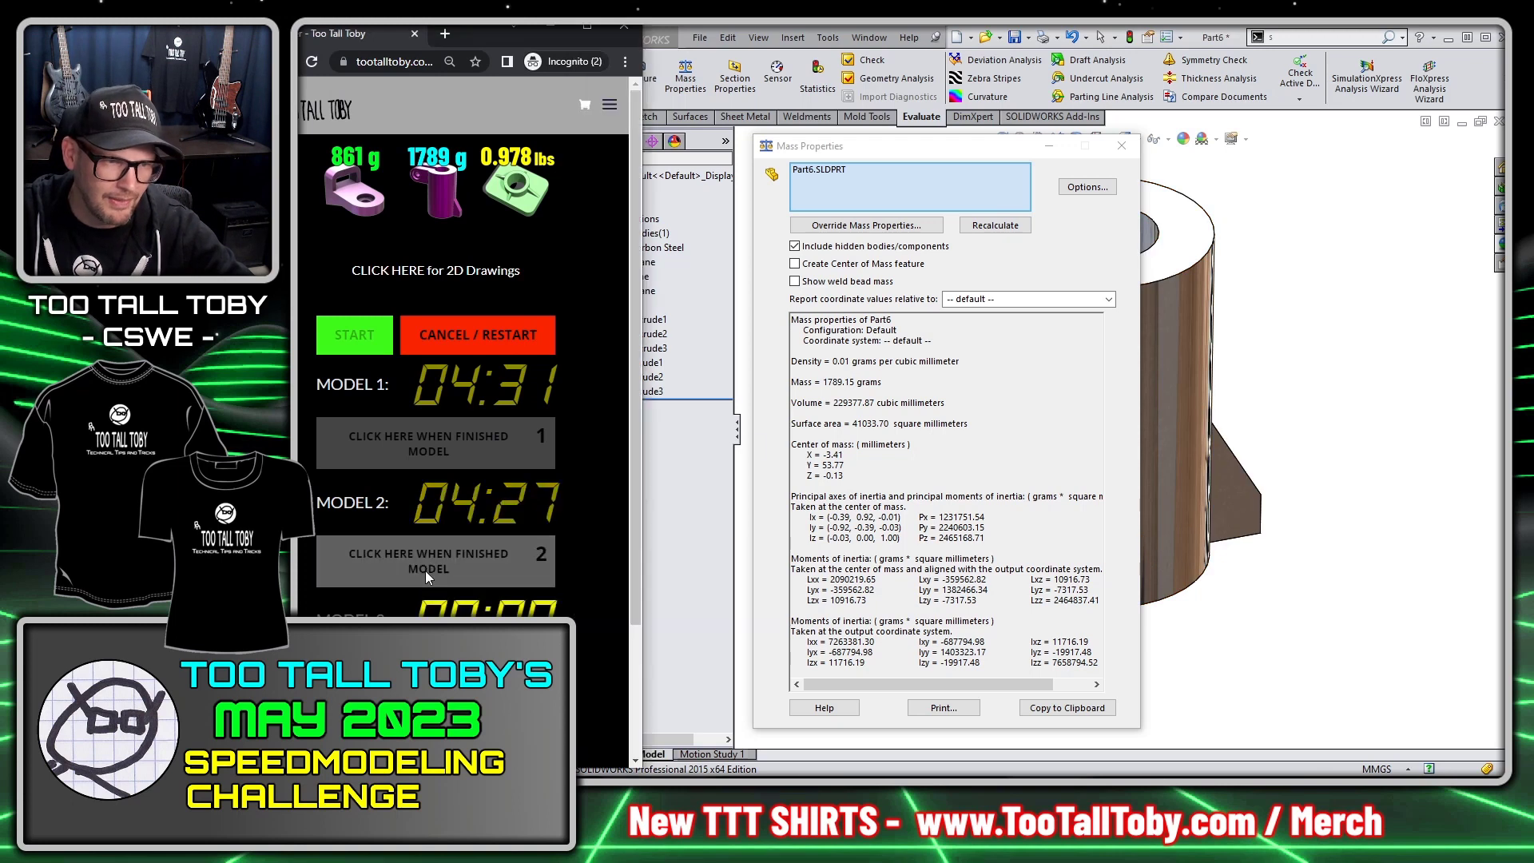
left_click(1121, 146)
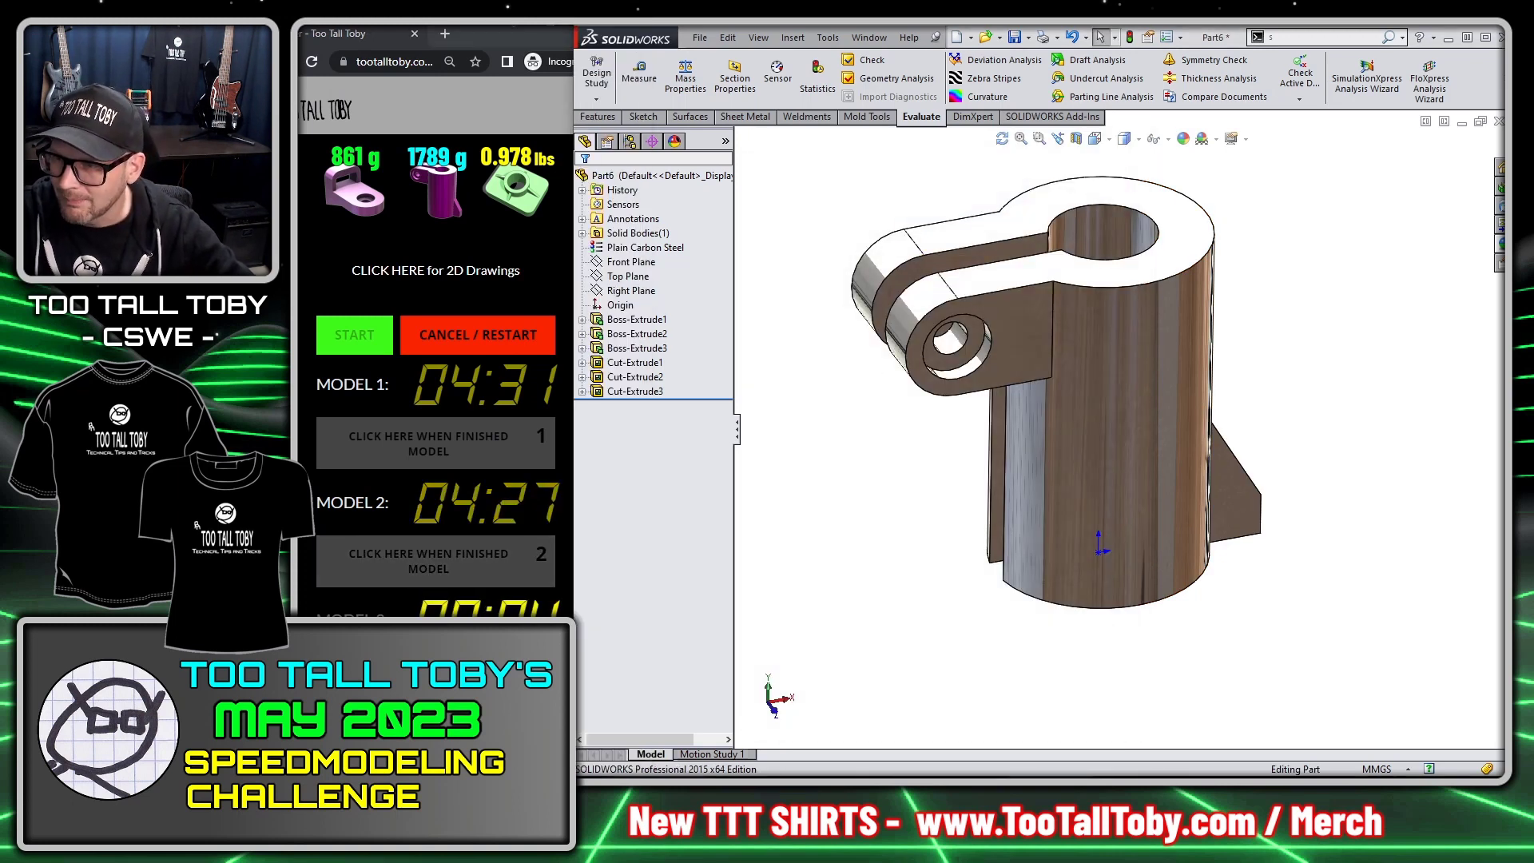
Step: Switch to the Model 3 drawing and examine the rounded plate's outline and thickness, the central boss and the ribs
key("alt+Tab")
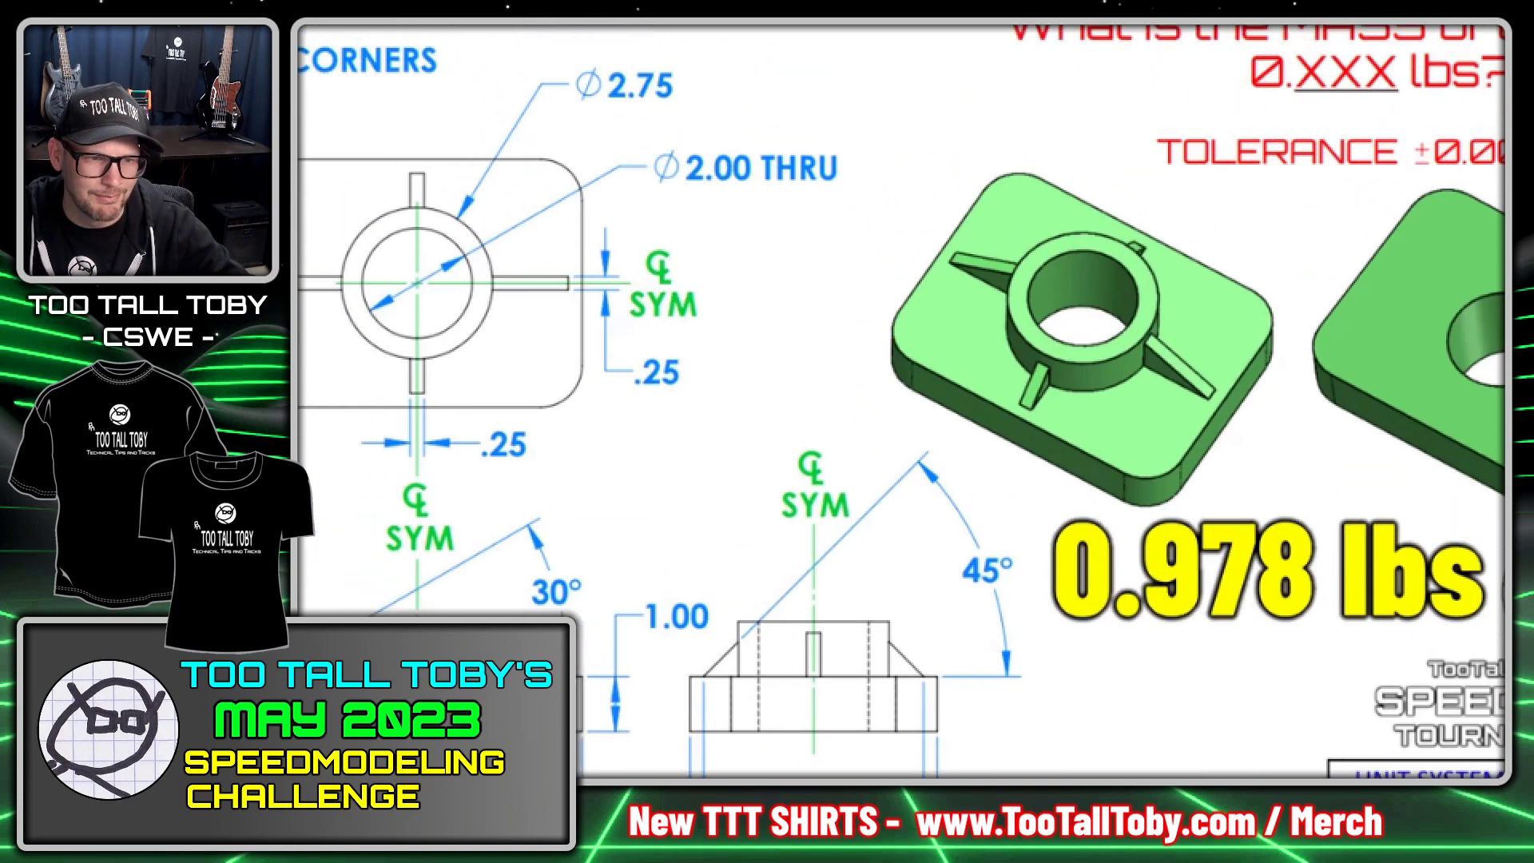
mouse_move(298, 410)
left_mouse_down()
mouse_move(577, 416)
mouse_move(573, 142)
mouse_move(298, 151)
left_mouse_up()
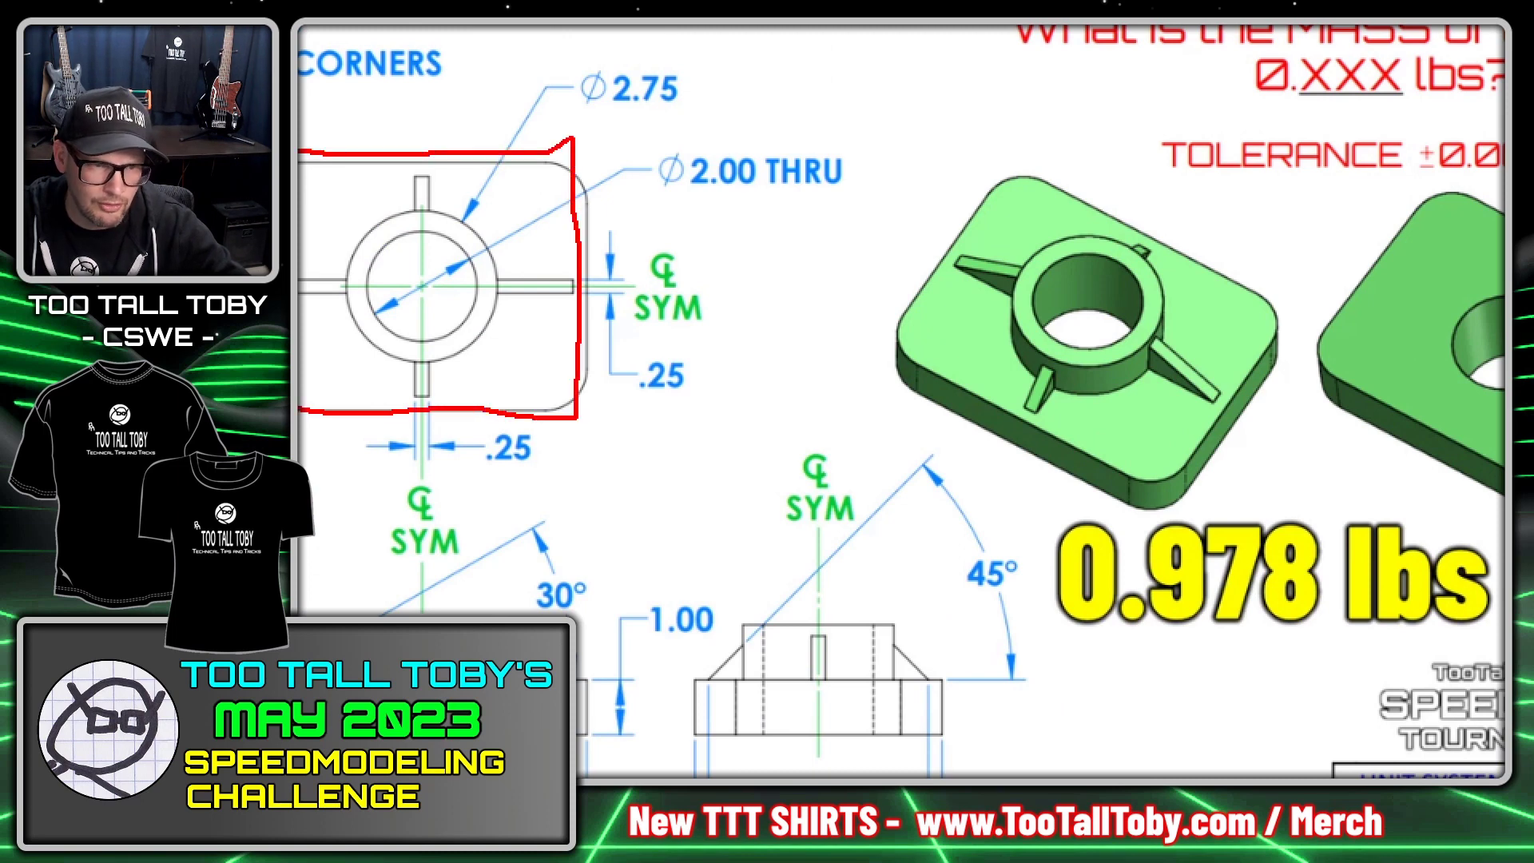
mouse_move(916, 677)
left_mouse_down()
mouse_move(991, 741)
mouse_move(846, 723)
left_mouse_up()
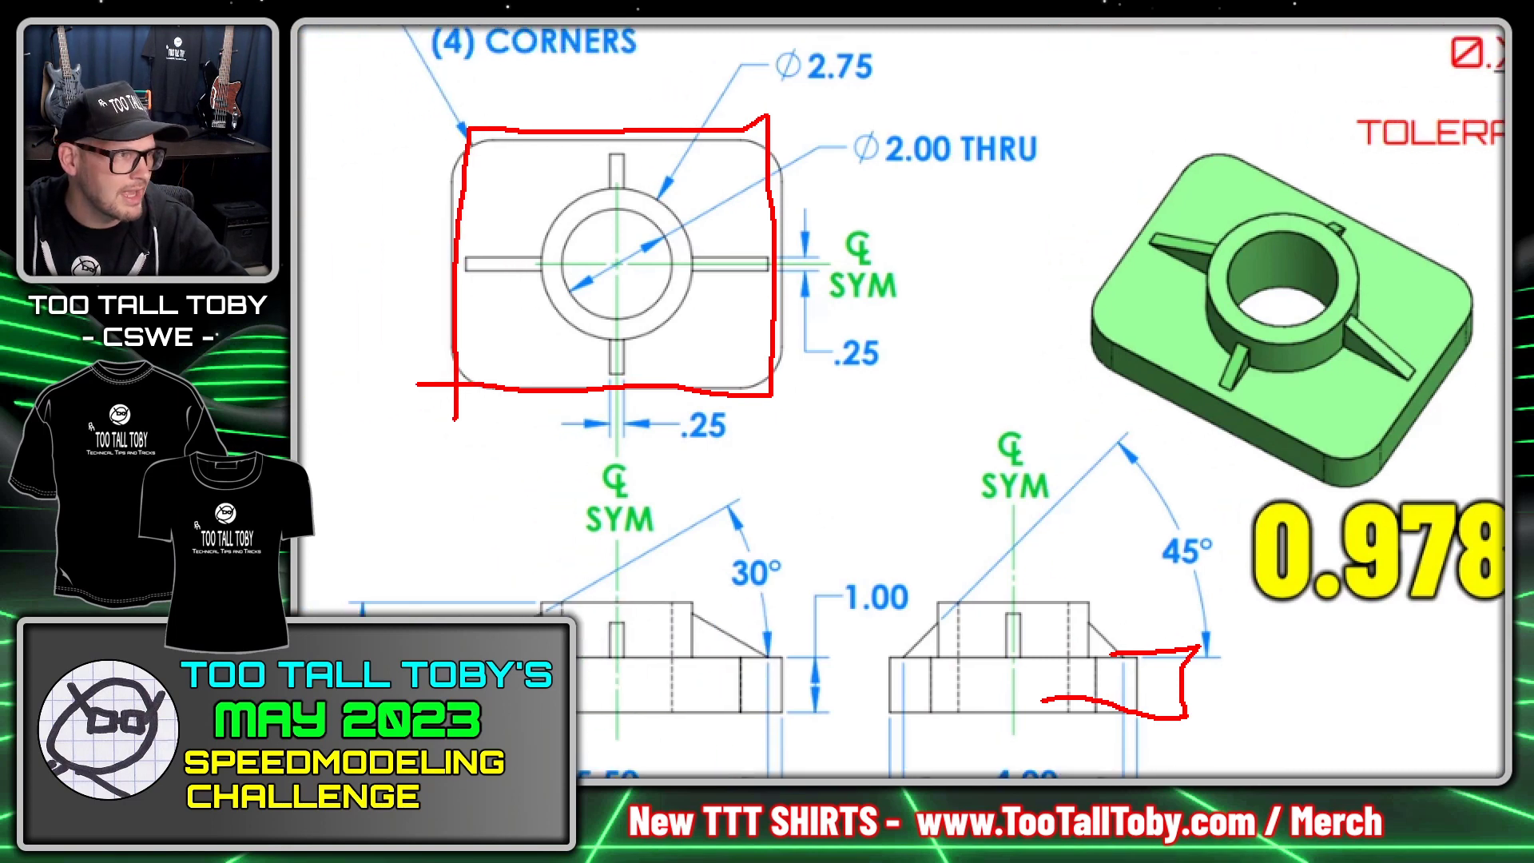
left_click_drag(783, 391, 879, 518)
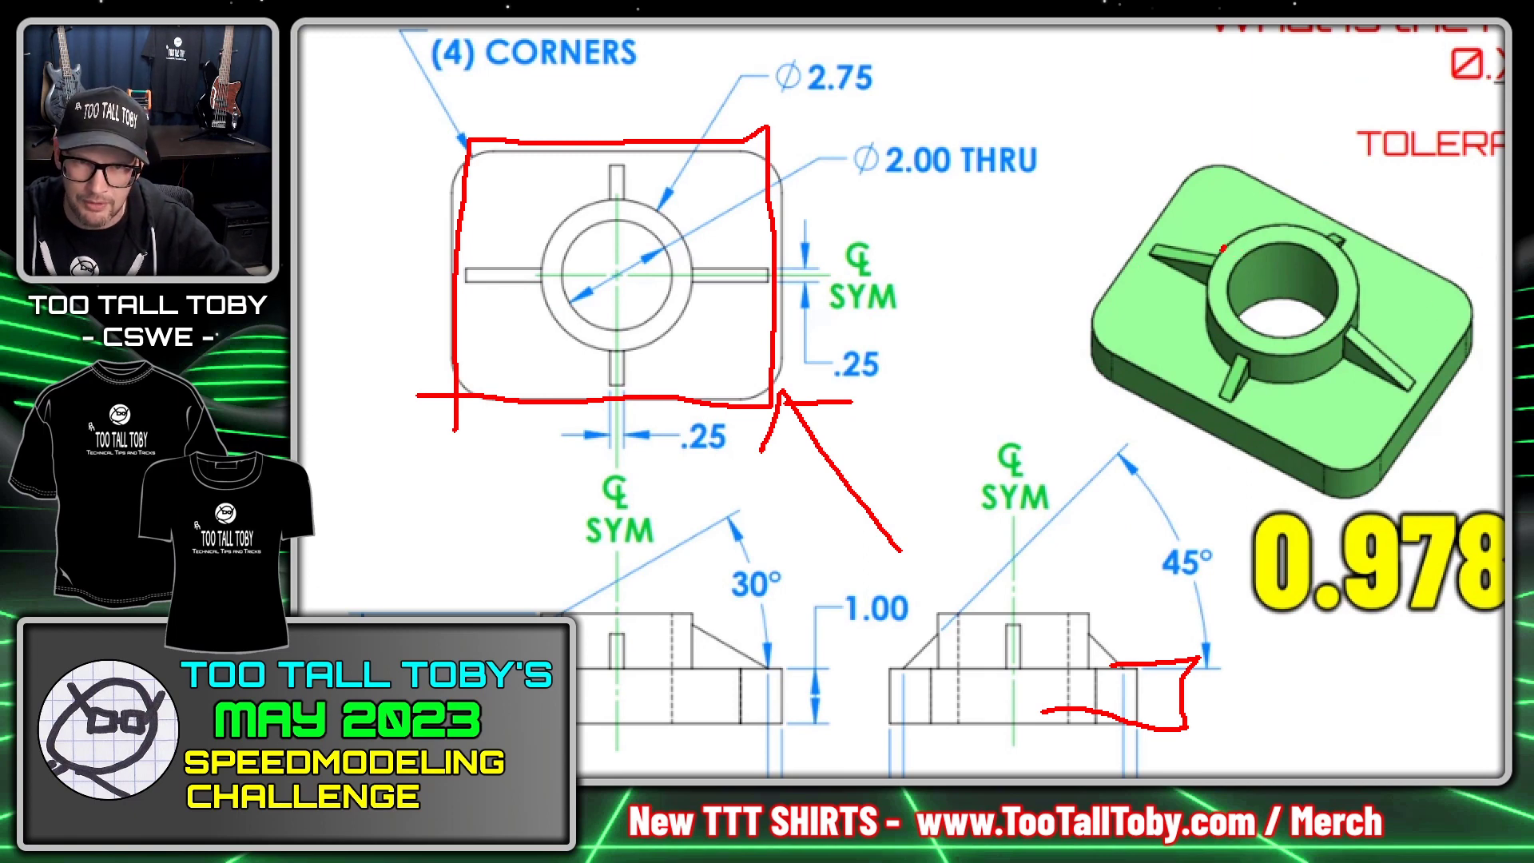
left_click_drag(1296, 228, 1206, 264)
mouse_move(1100, 664)
left_mouse_down()
mouse_move(1080, 620)
mouse_move(1190, 612)
mouse_move(1201, 683)
left_mouse_up()
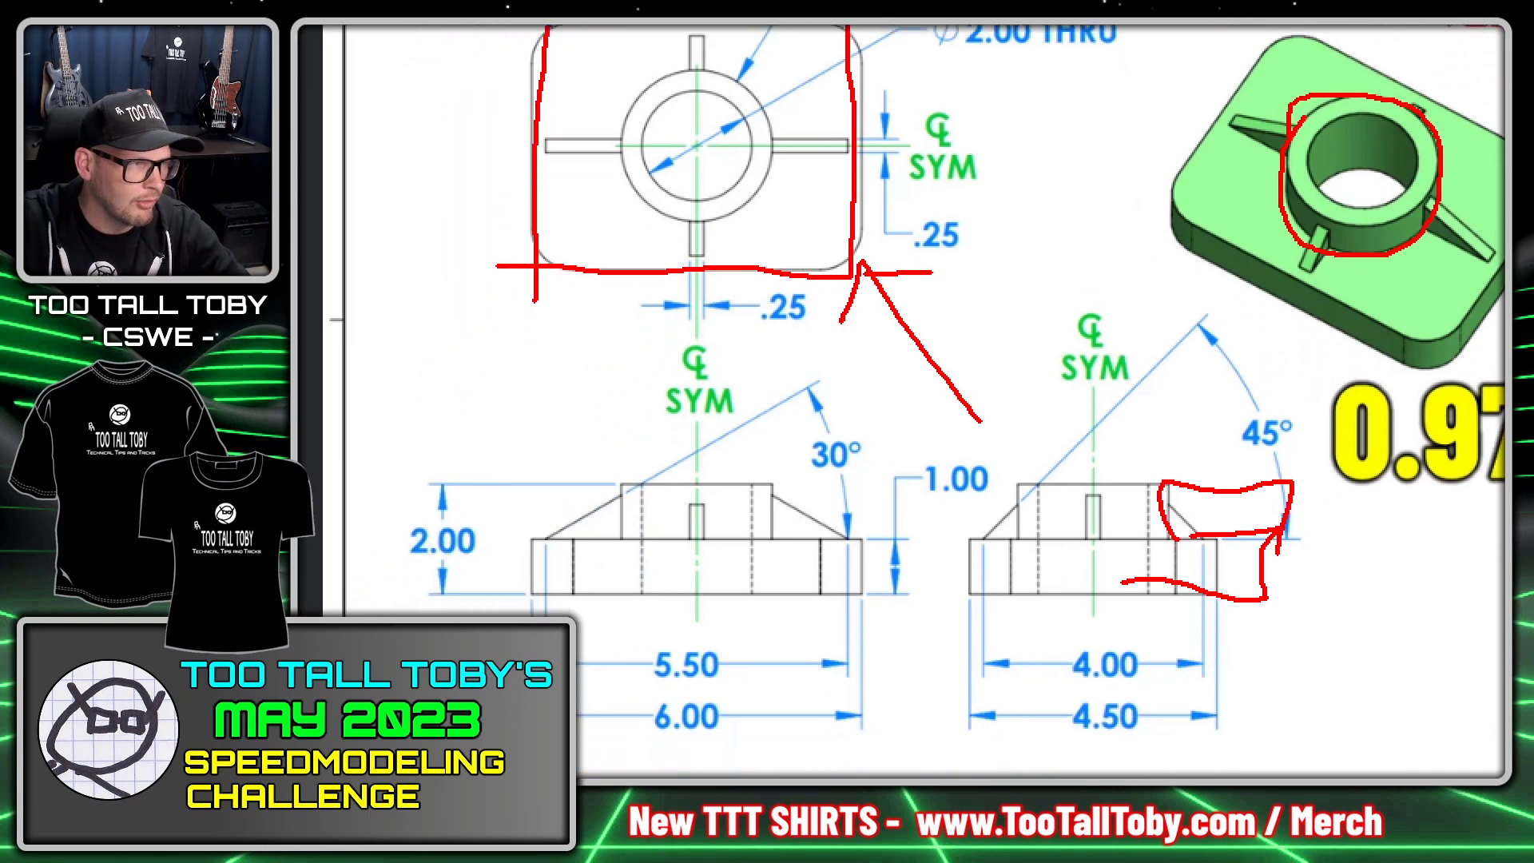
Step: Mark up the 1.00 and 2.00 height dimensions and the side-view ribs on the Model 3 drawing
left_click_drag(910, 497, 1015, 500)
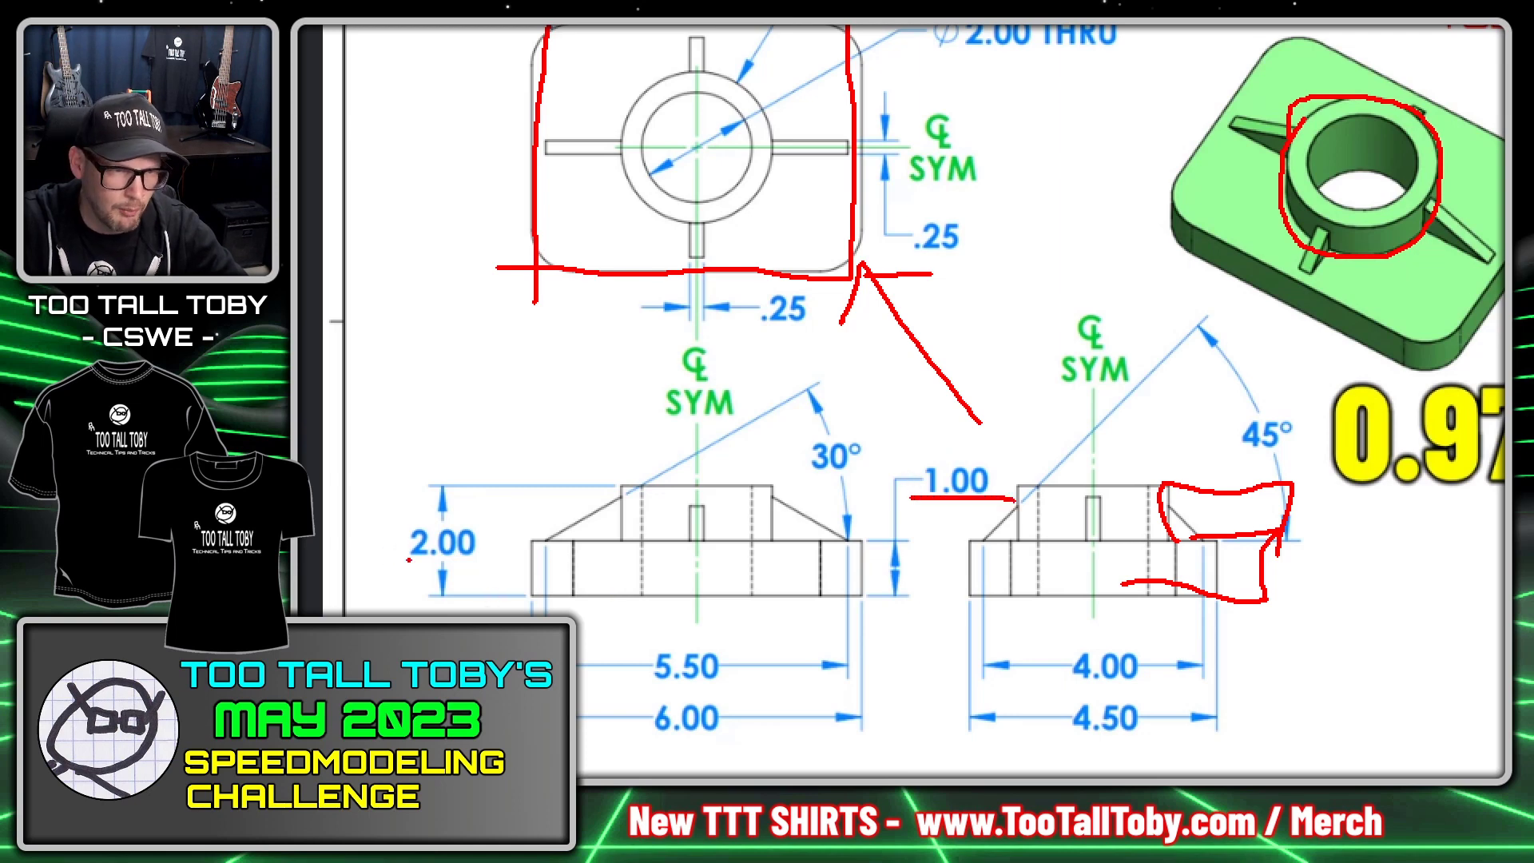
left_click_drag(408, 560, 550, 564)
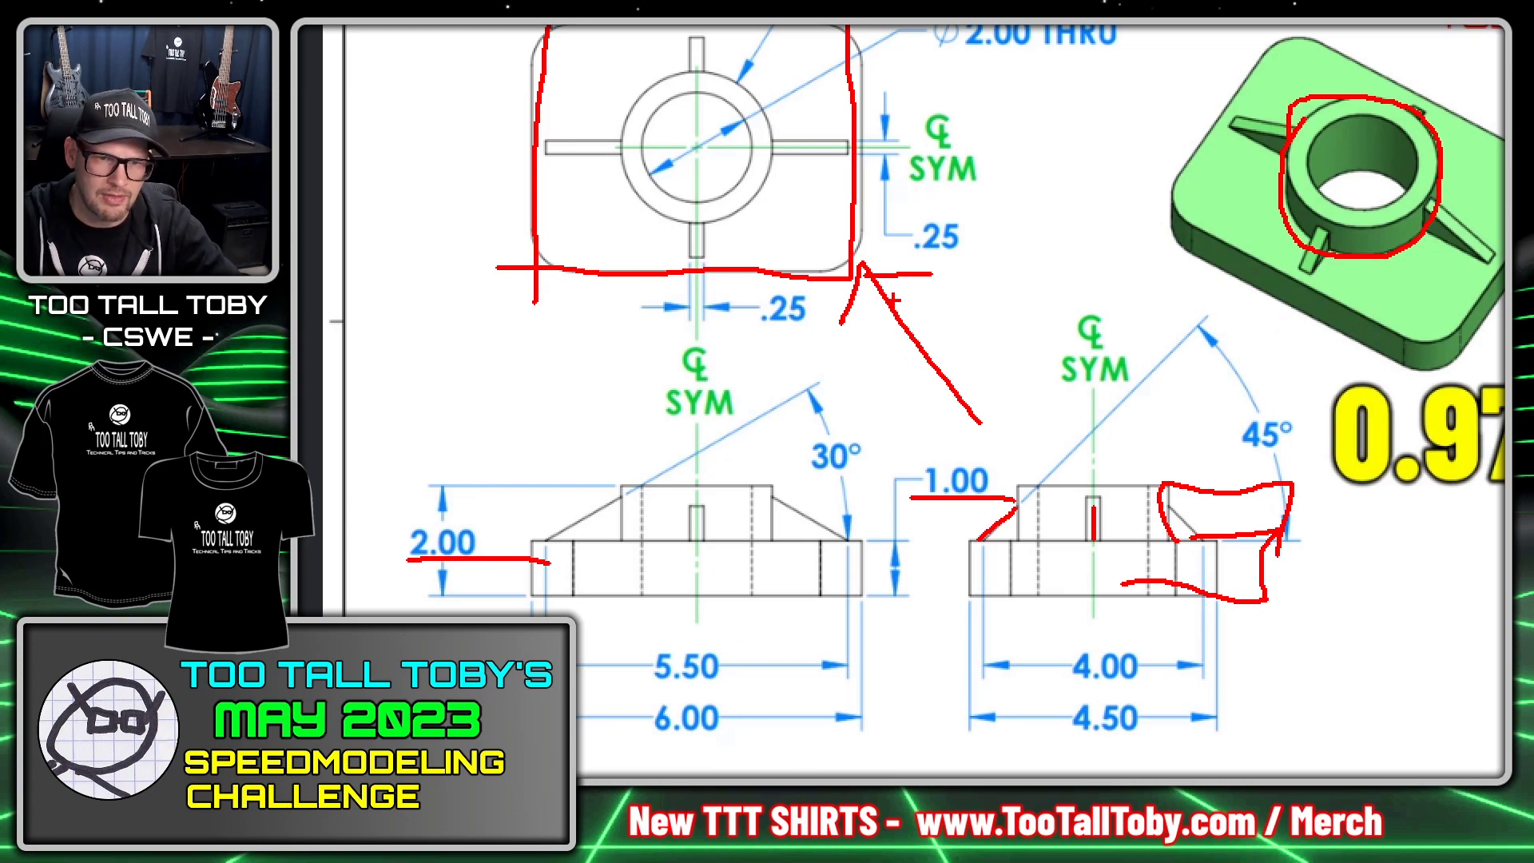
key("Escape")
Step: Switch to SOLIDWORKS and create a new inch-unit (IPS) part with ABS as its material
left_click_drag(821, 30, 835, 26)
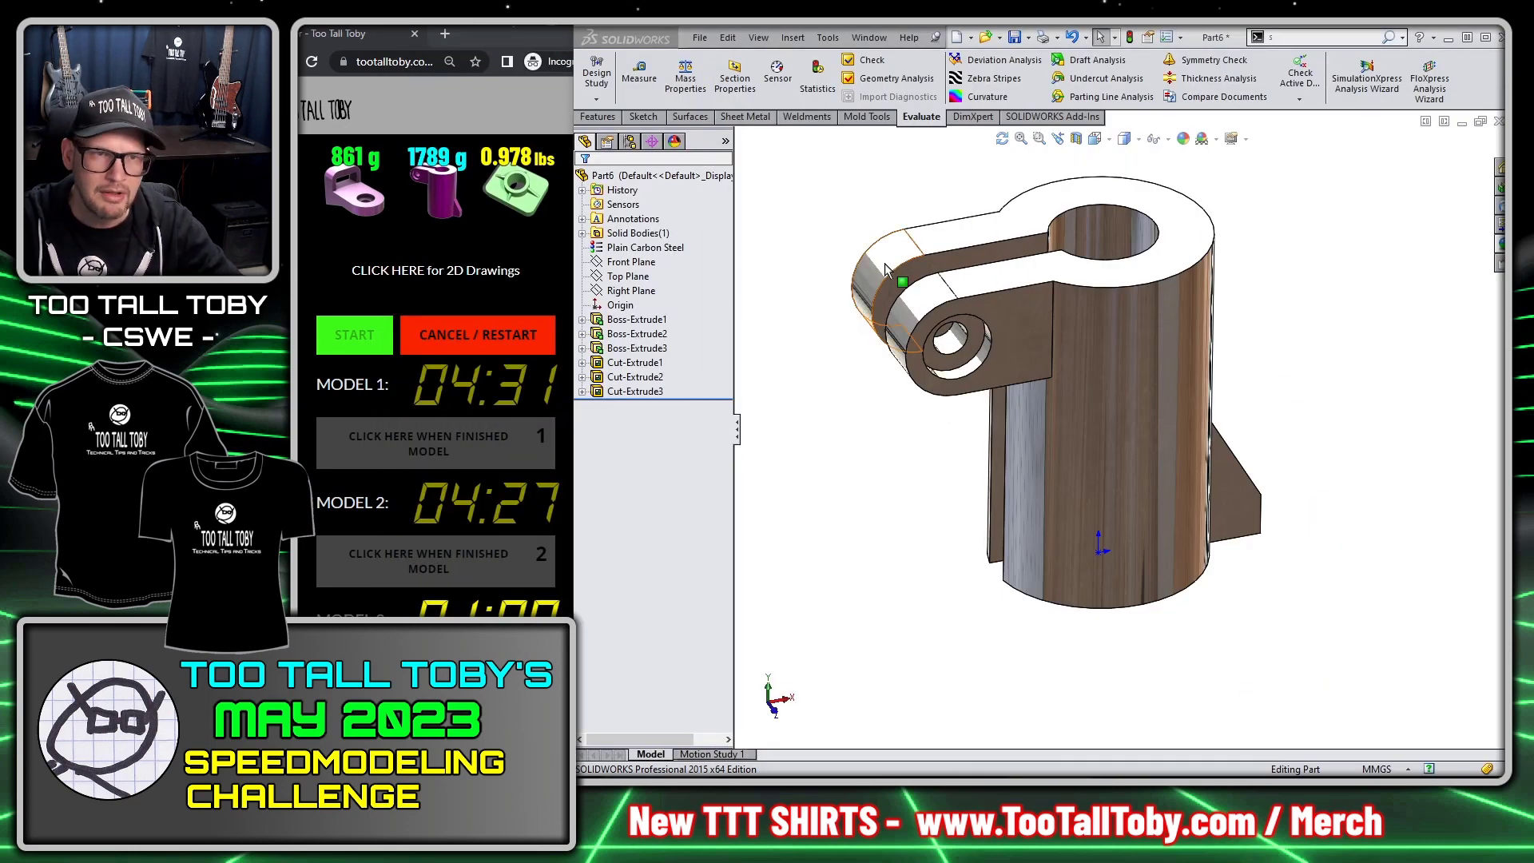
left_click(957, 36)
double_click(768, 279)
left_click(632, 264)
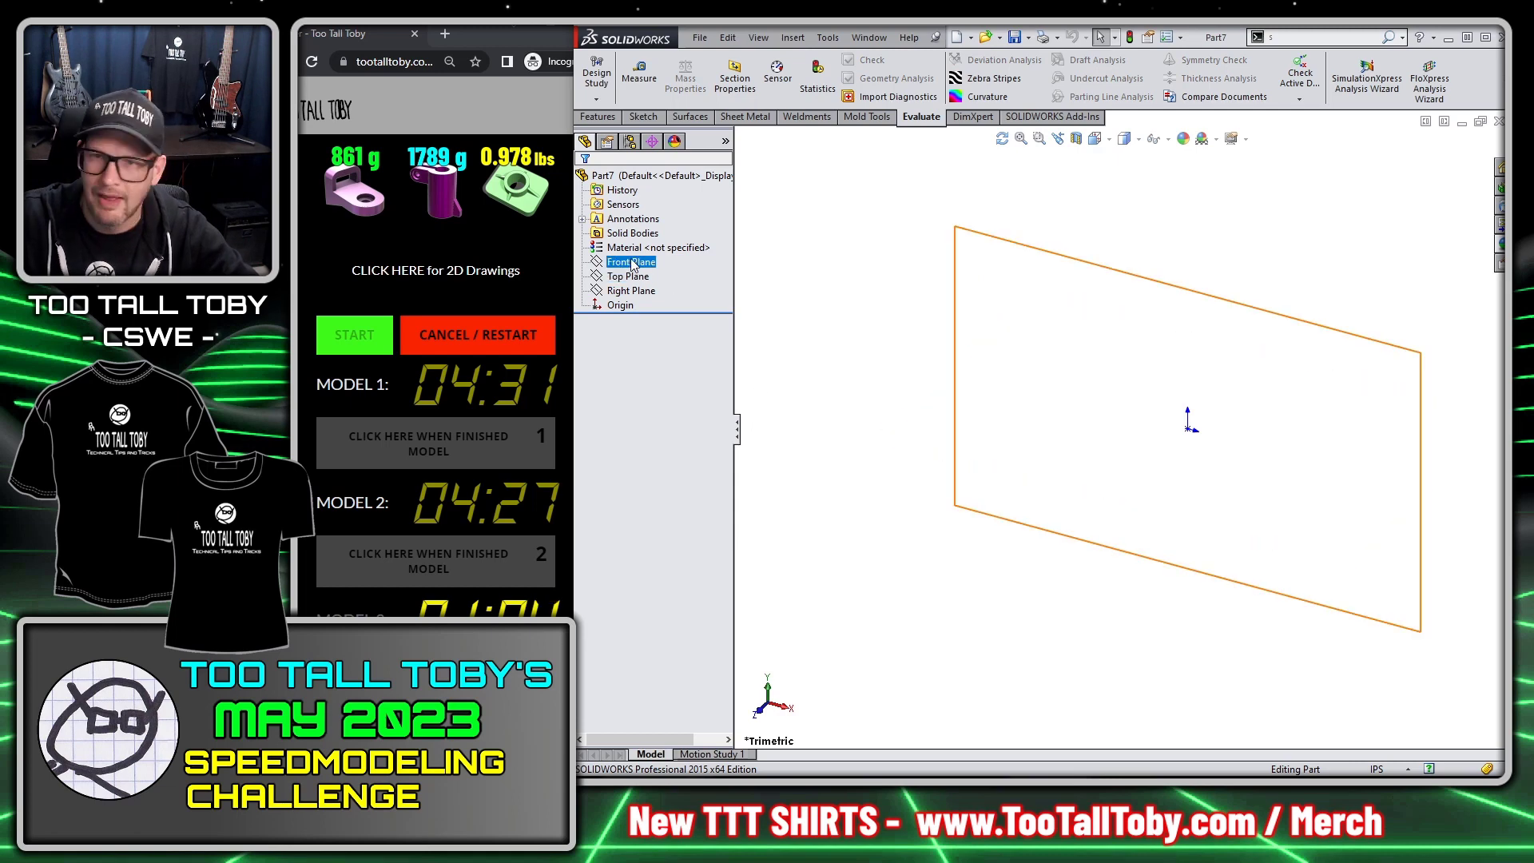
left_click(629, 253)
right_click(629, 254)
left_click(660, 353)
Step: Sketch a center rectangle on the Top Plane at the origin, 4.5 in high and 6 in wide
left_click(628, 277)
left_click(641, 257)
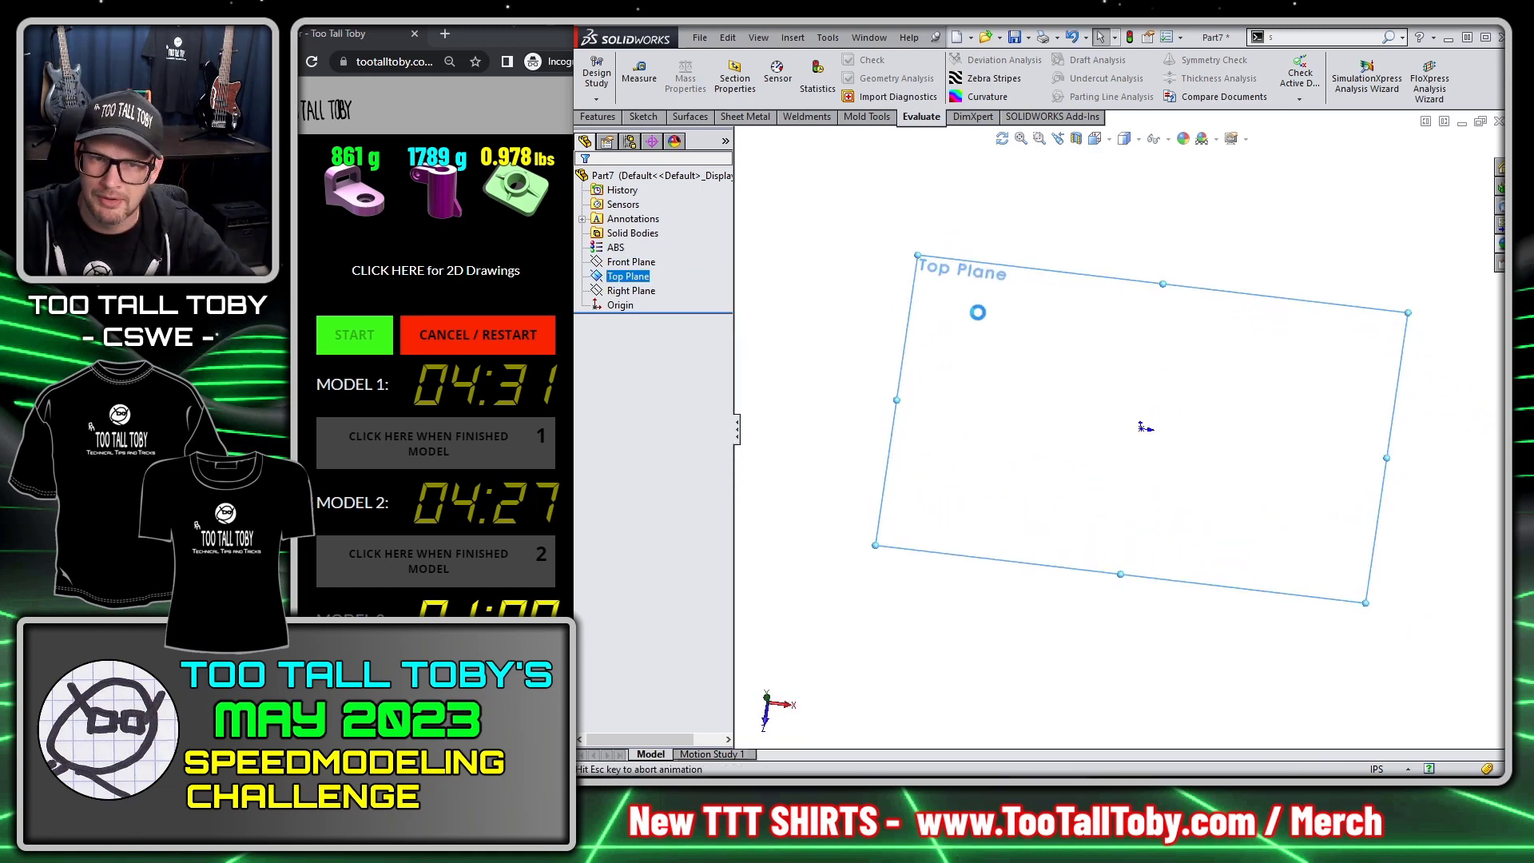
key("s")
left_click(1042, 345)
left_click(1123, 429)
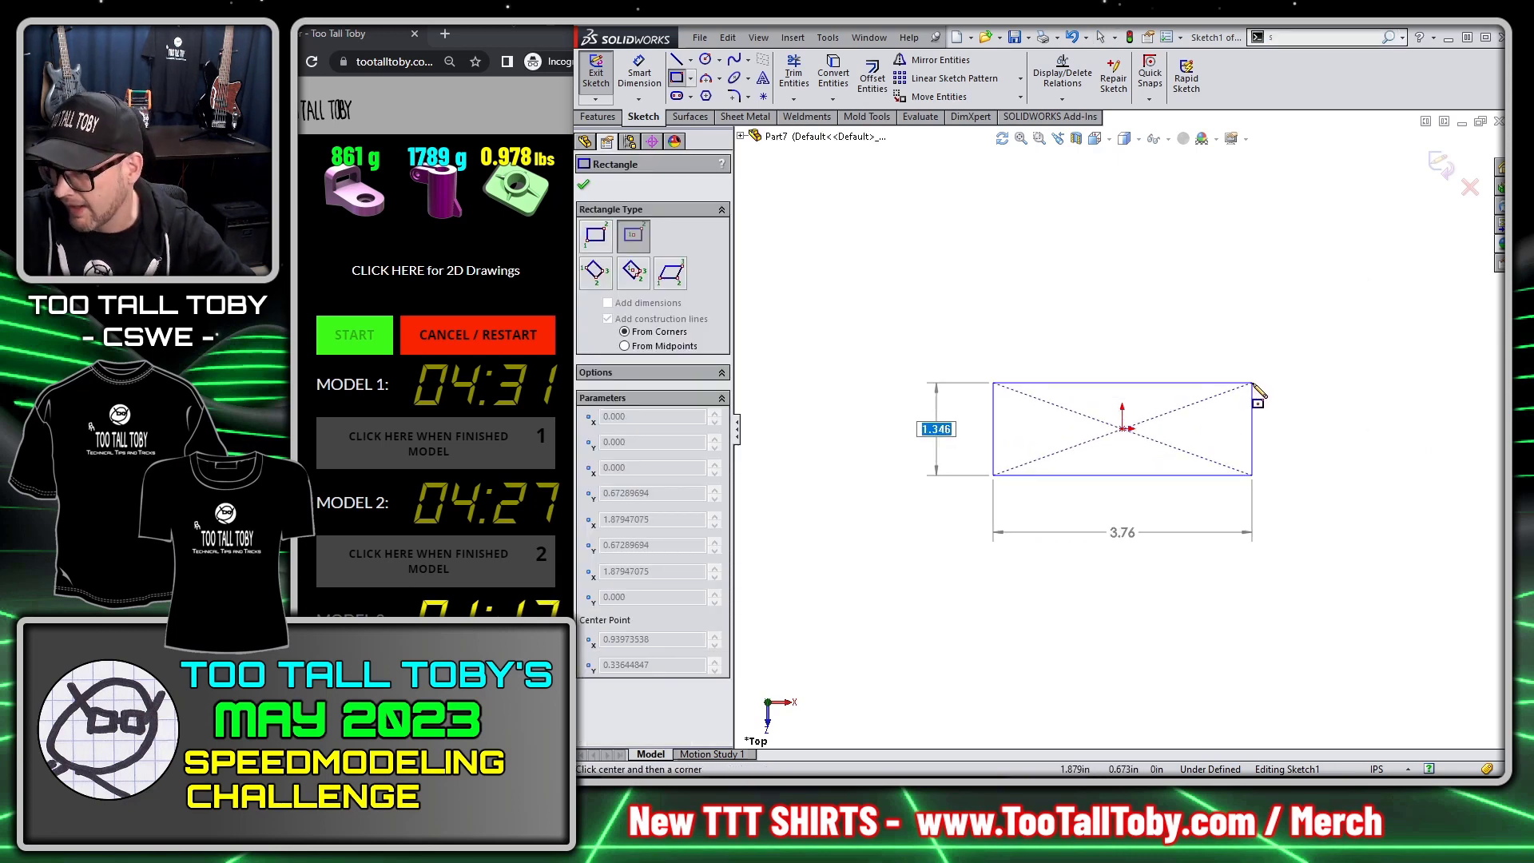
type("4.5")
key("Tab")
type("65")
key("Return")
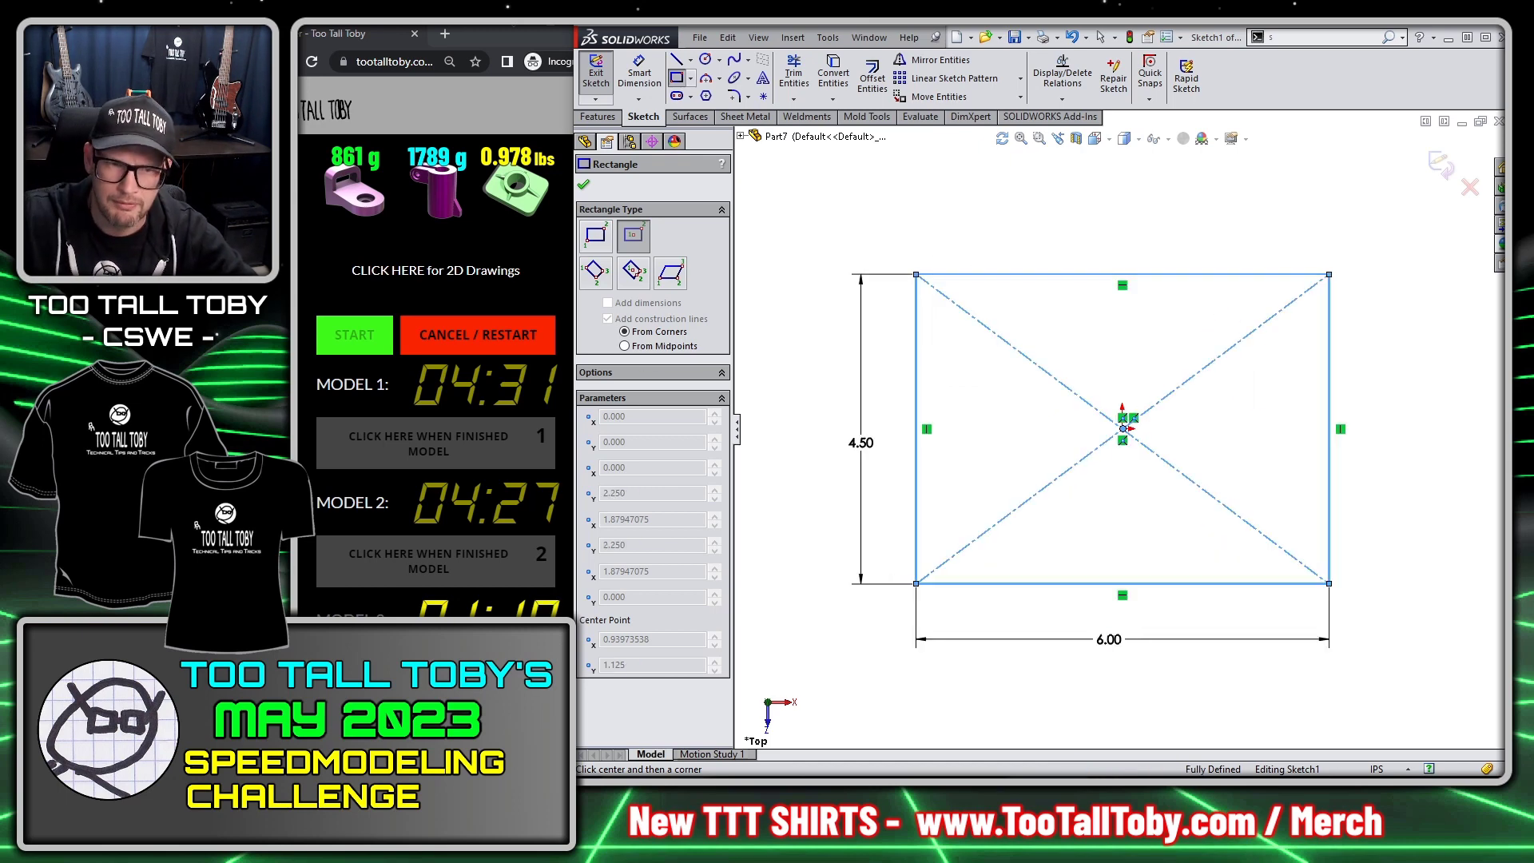
Step: Extrude the rectangle upward 1 in as the base plate with the Blind end condition
key("s")
left_click(1329, 453)
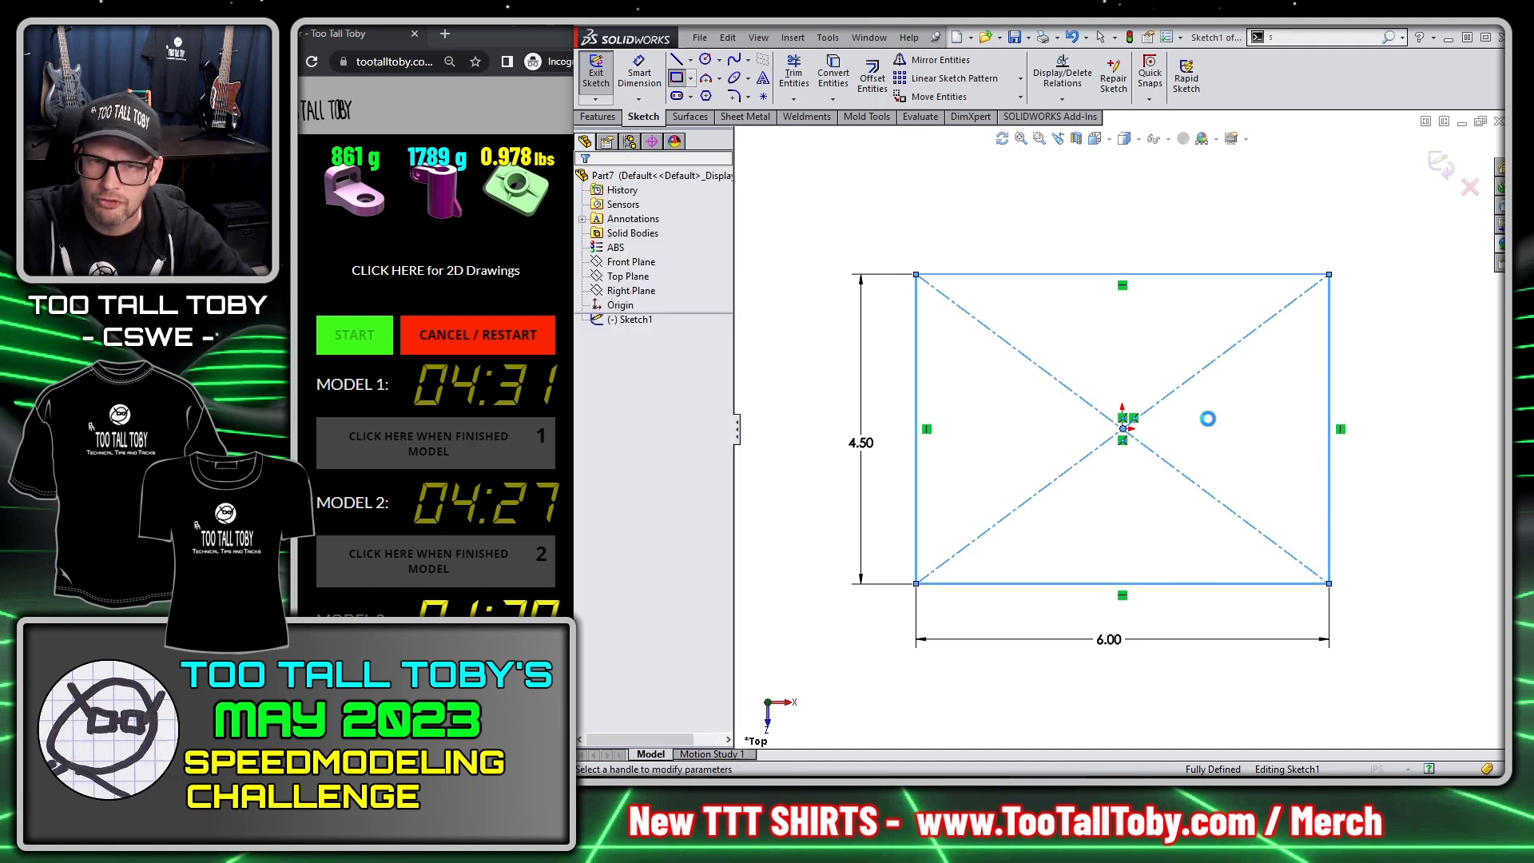
type("1")
key("Return")
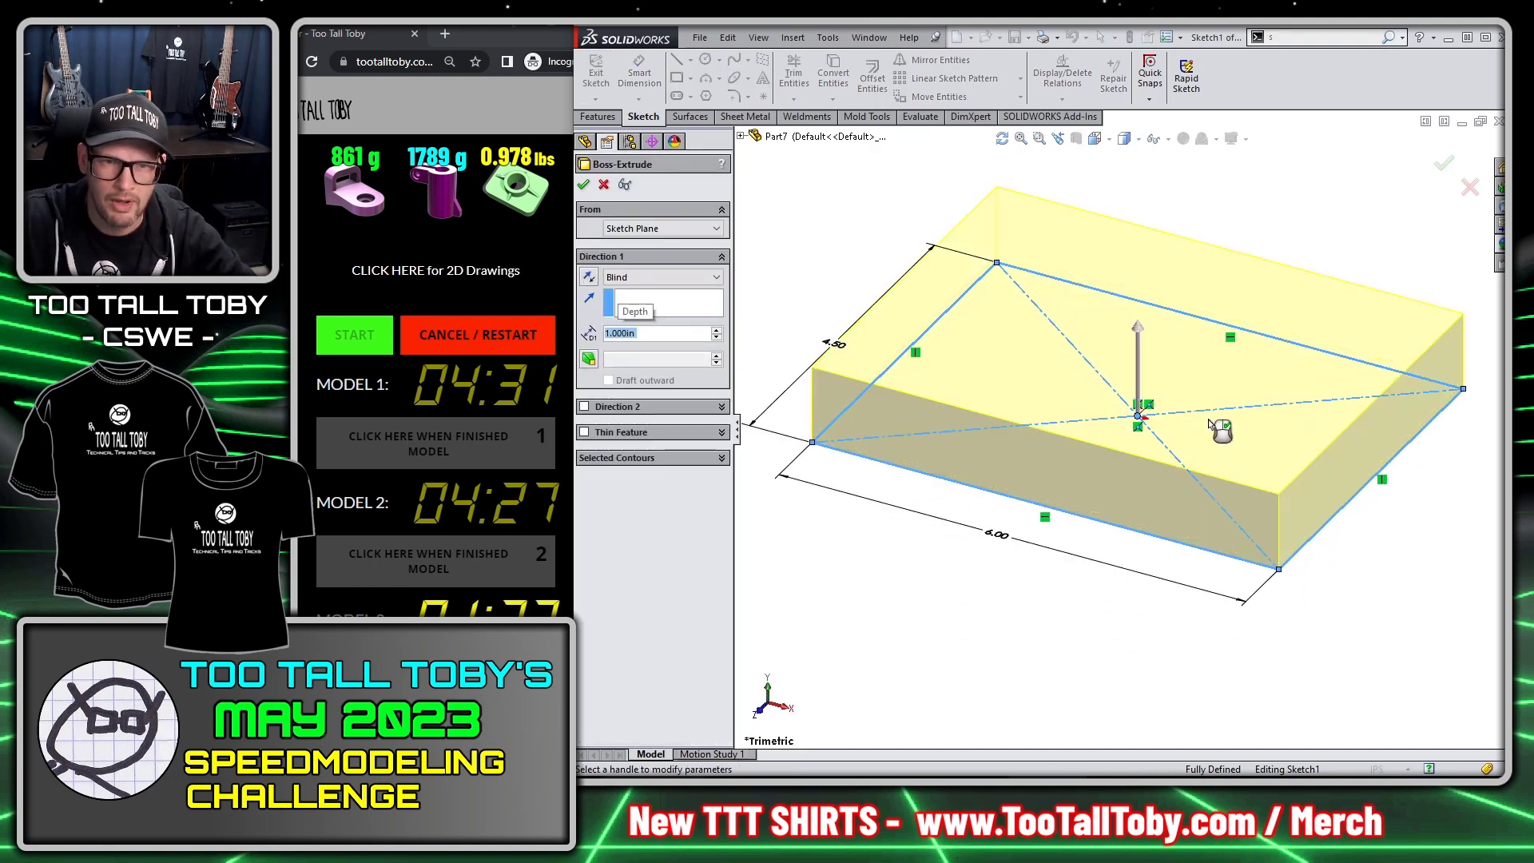
key("Return")
Step: Fillet the plate's four vertical corner edges with a 0.75 in radius
key("s")
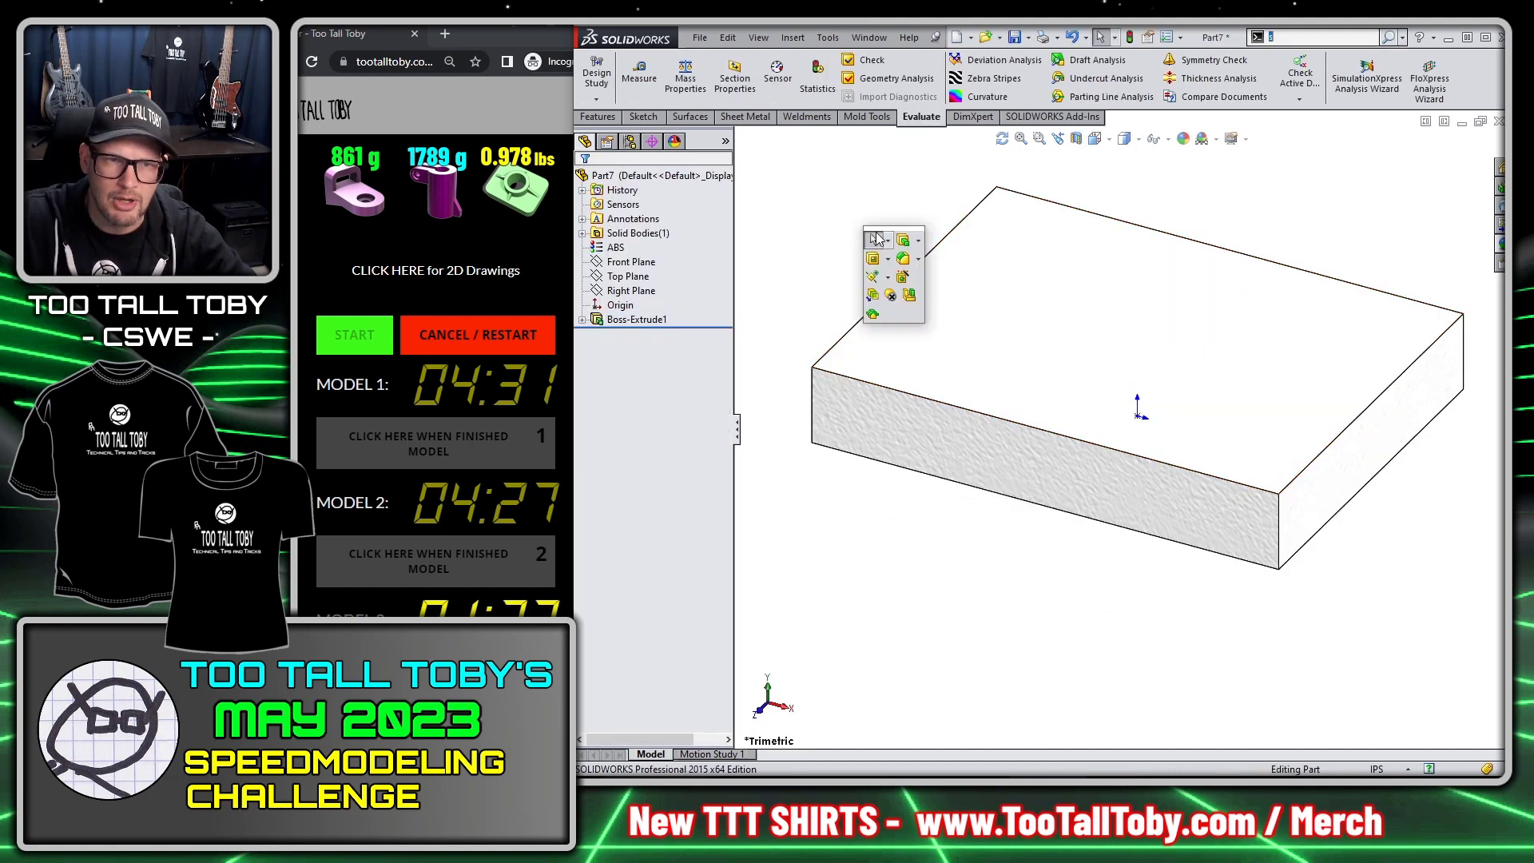
left_click(904, 259)
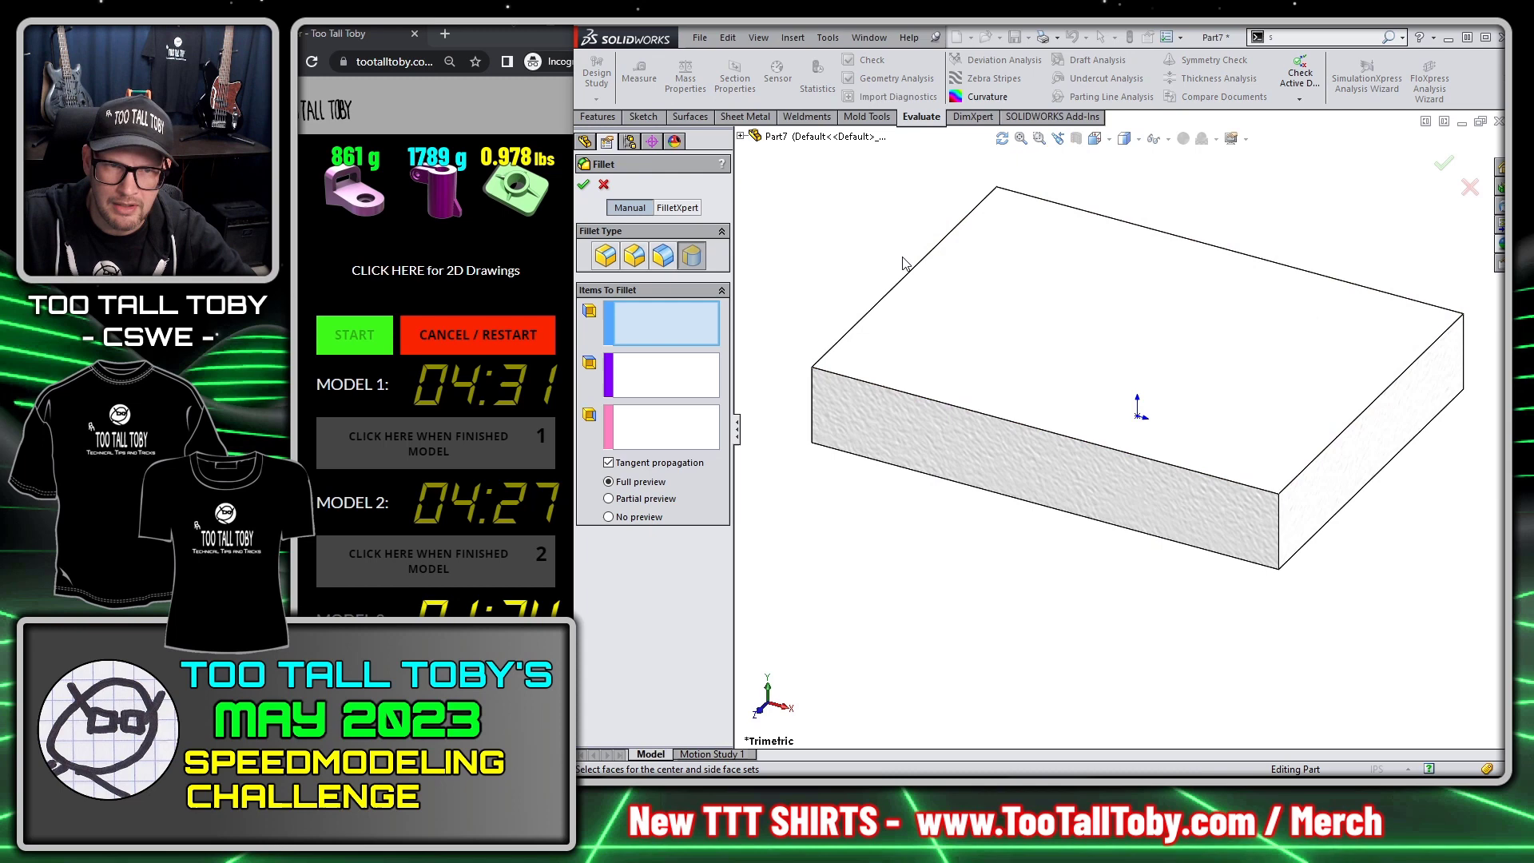
left_click(612, 262)
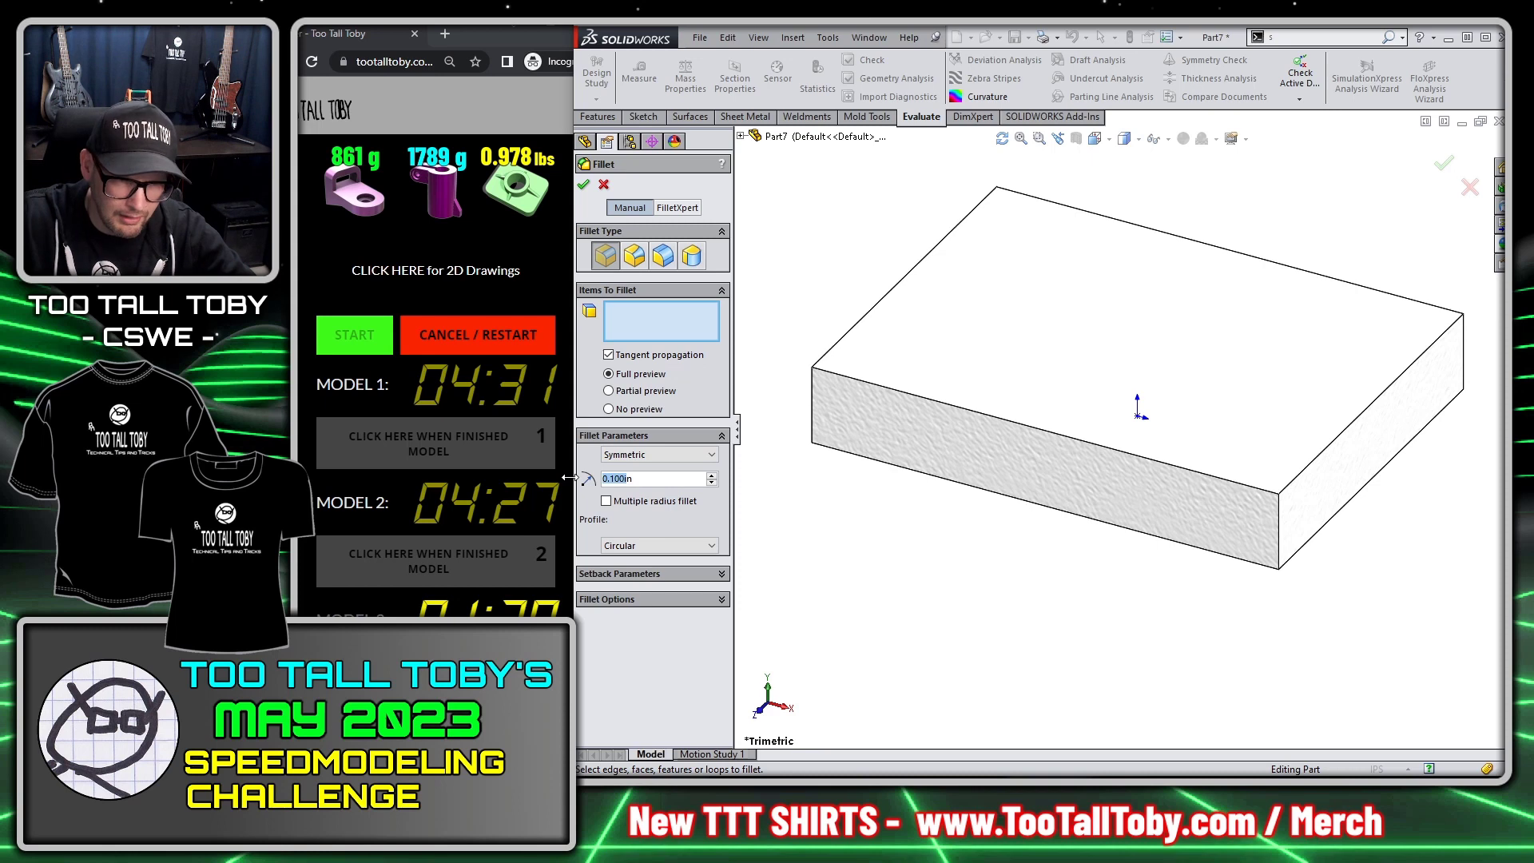
type("0.75")
key("Delete")
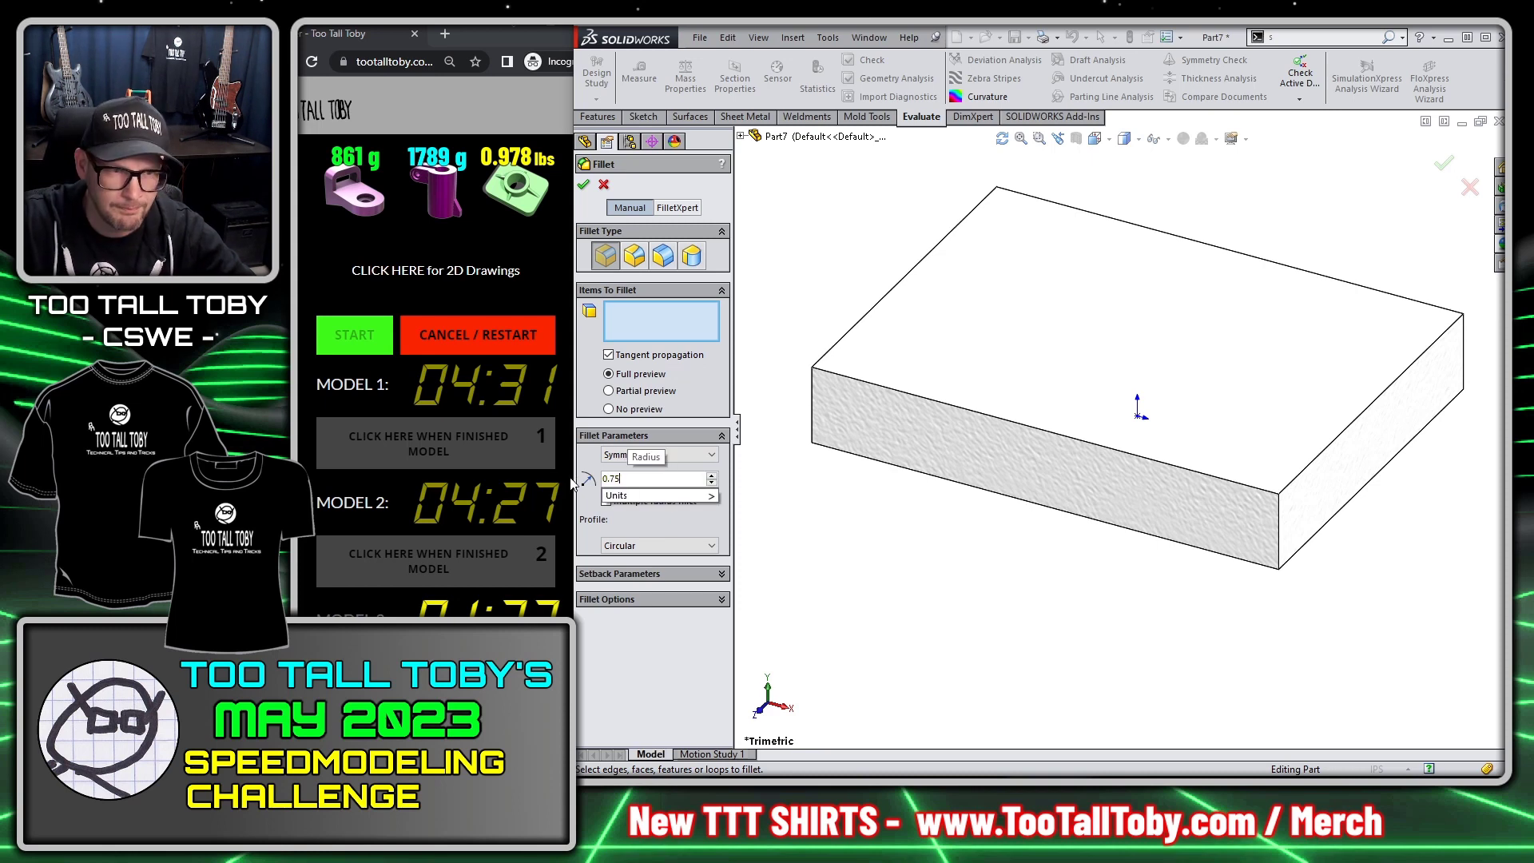
left_click(813, 416)
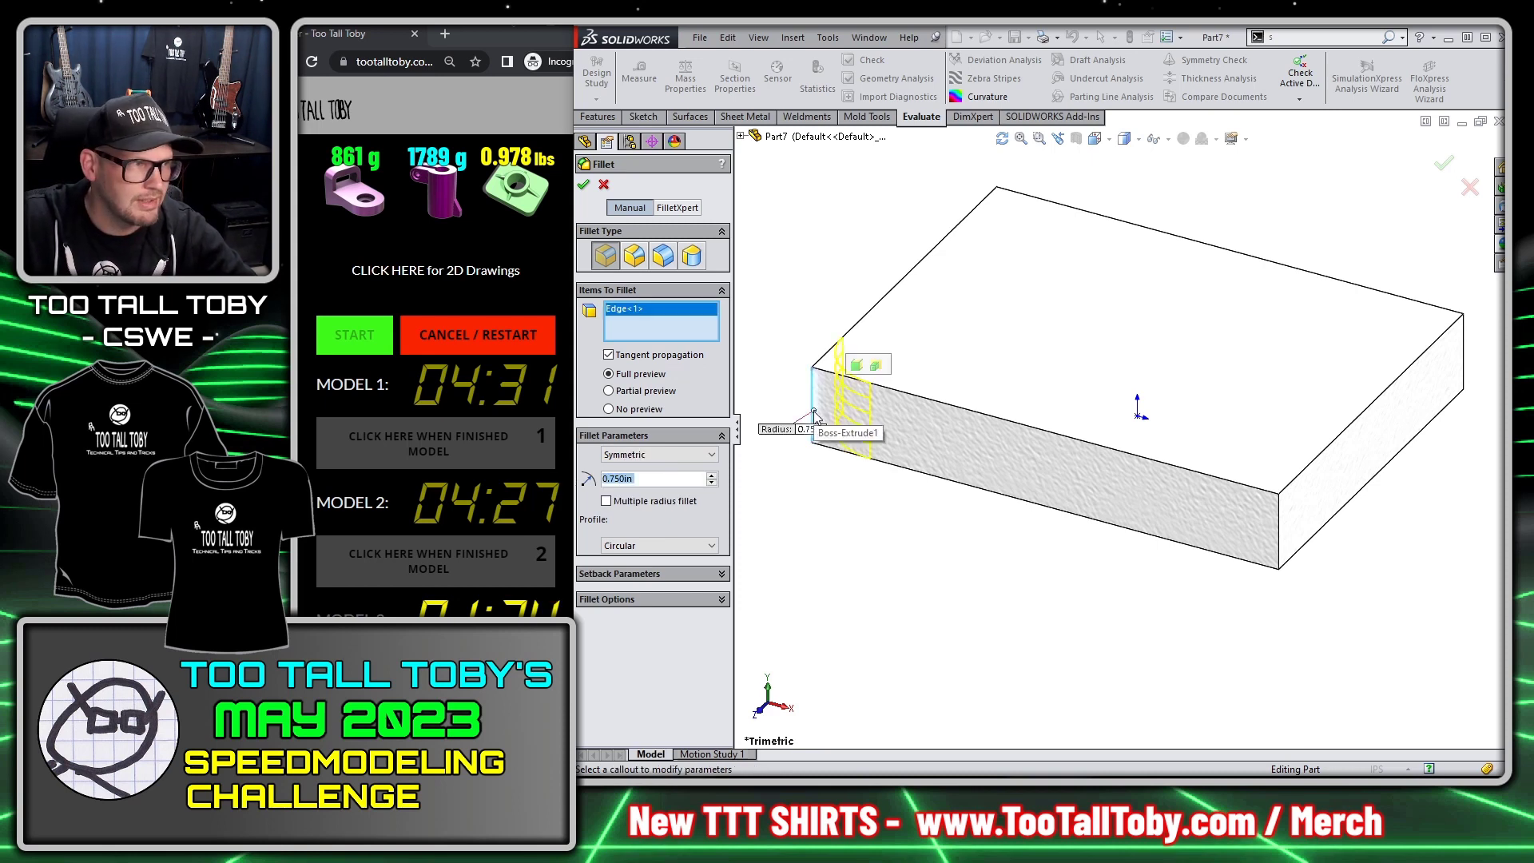
left_click(856, 366)
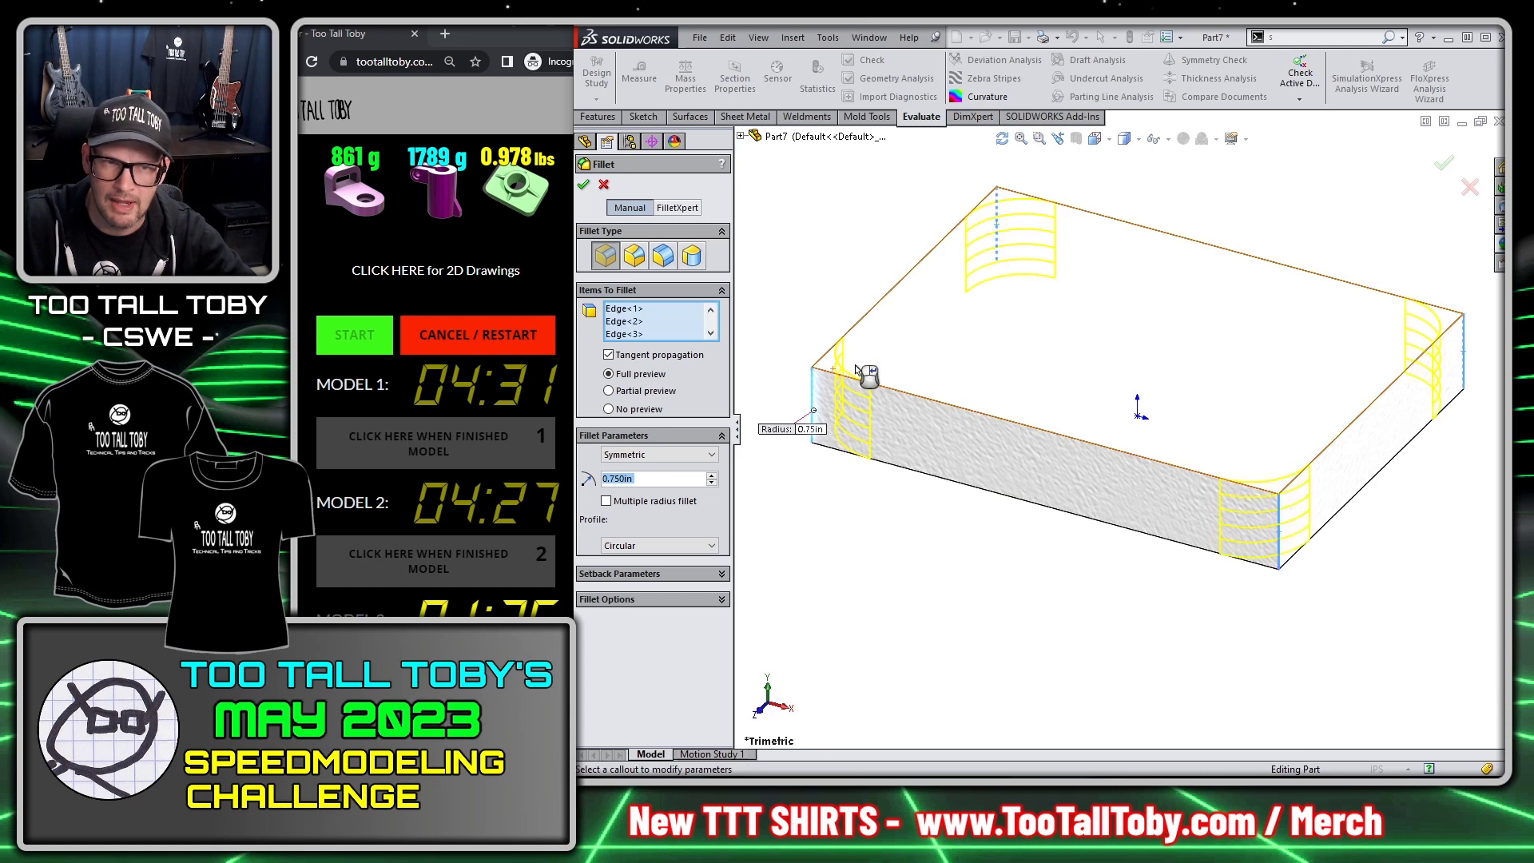
key("Return")
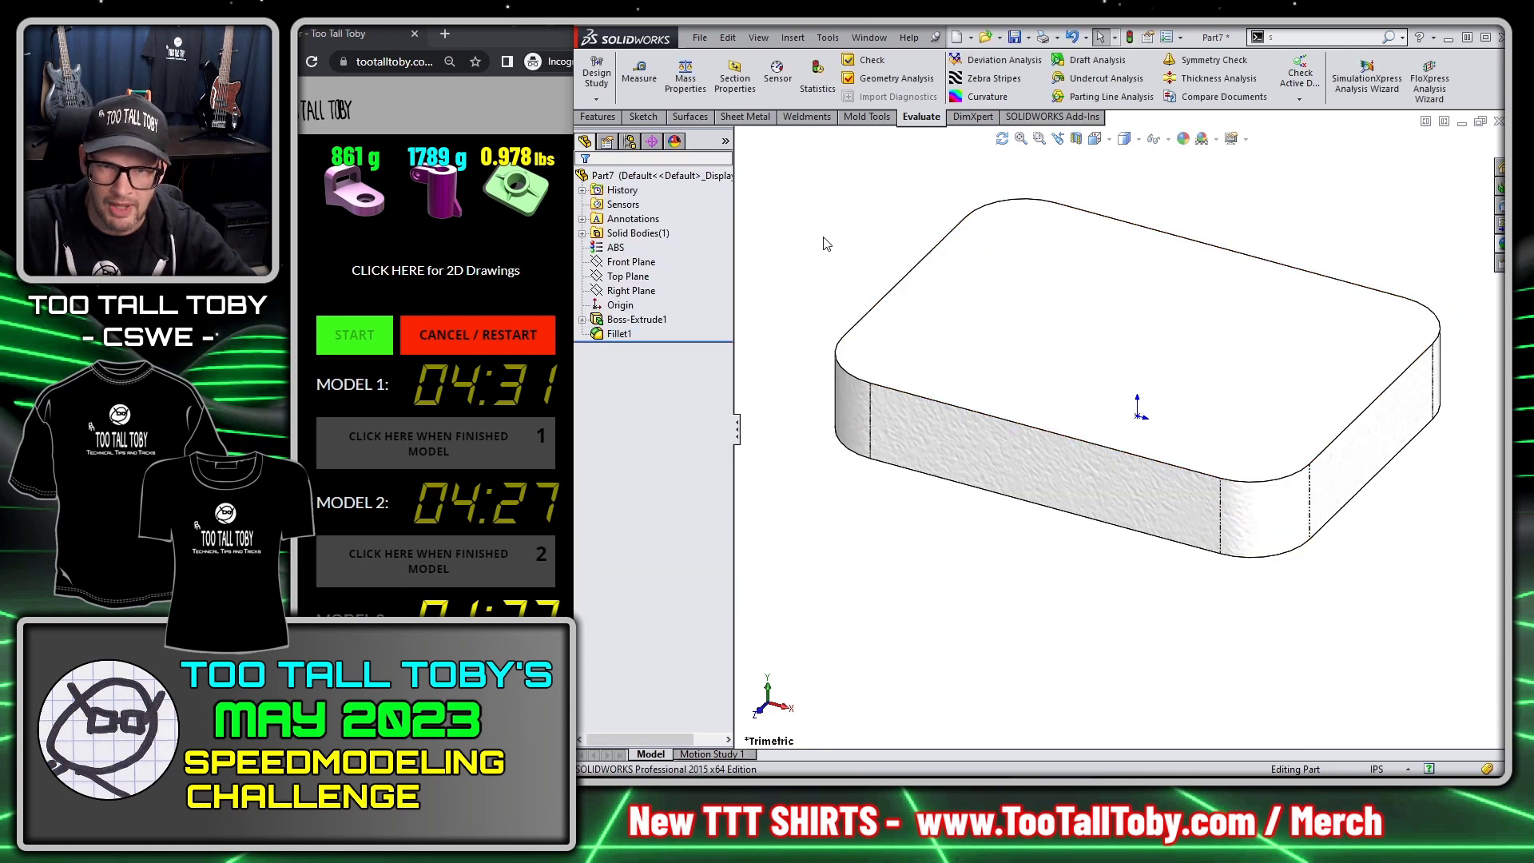
Step: Sketch a Ø2.75 in circle on the plate's top face, centered on the origin
left_click(1128, 342)
left_click(1160, 277)
key("s")
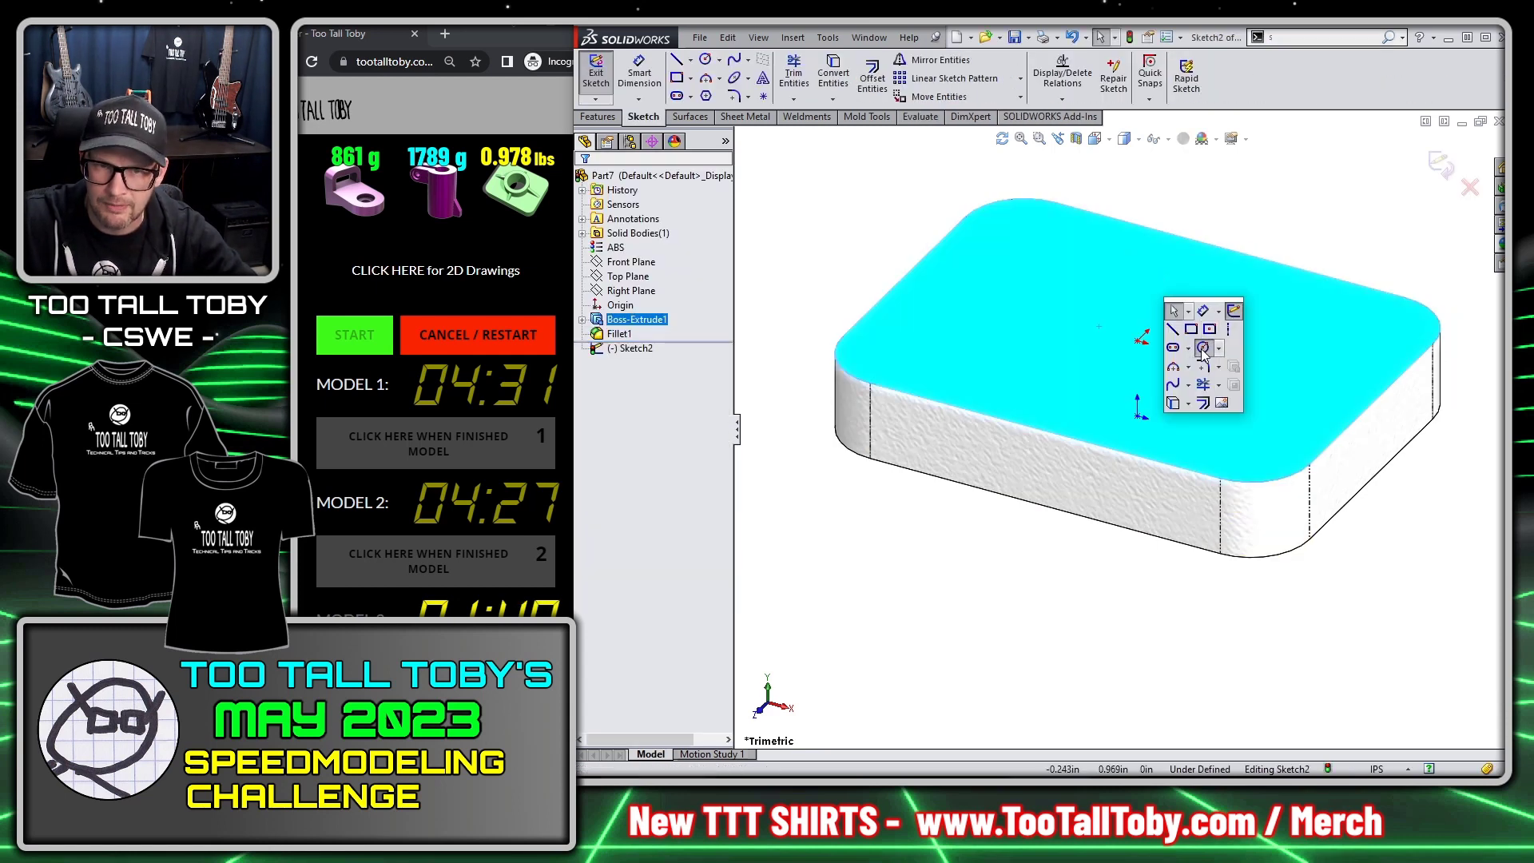
left_click(1204, 347)
left_click(1138, 341)
left_click(1124, 379)
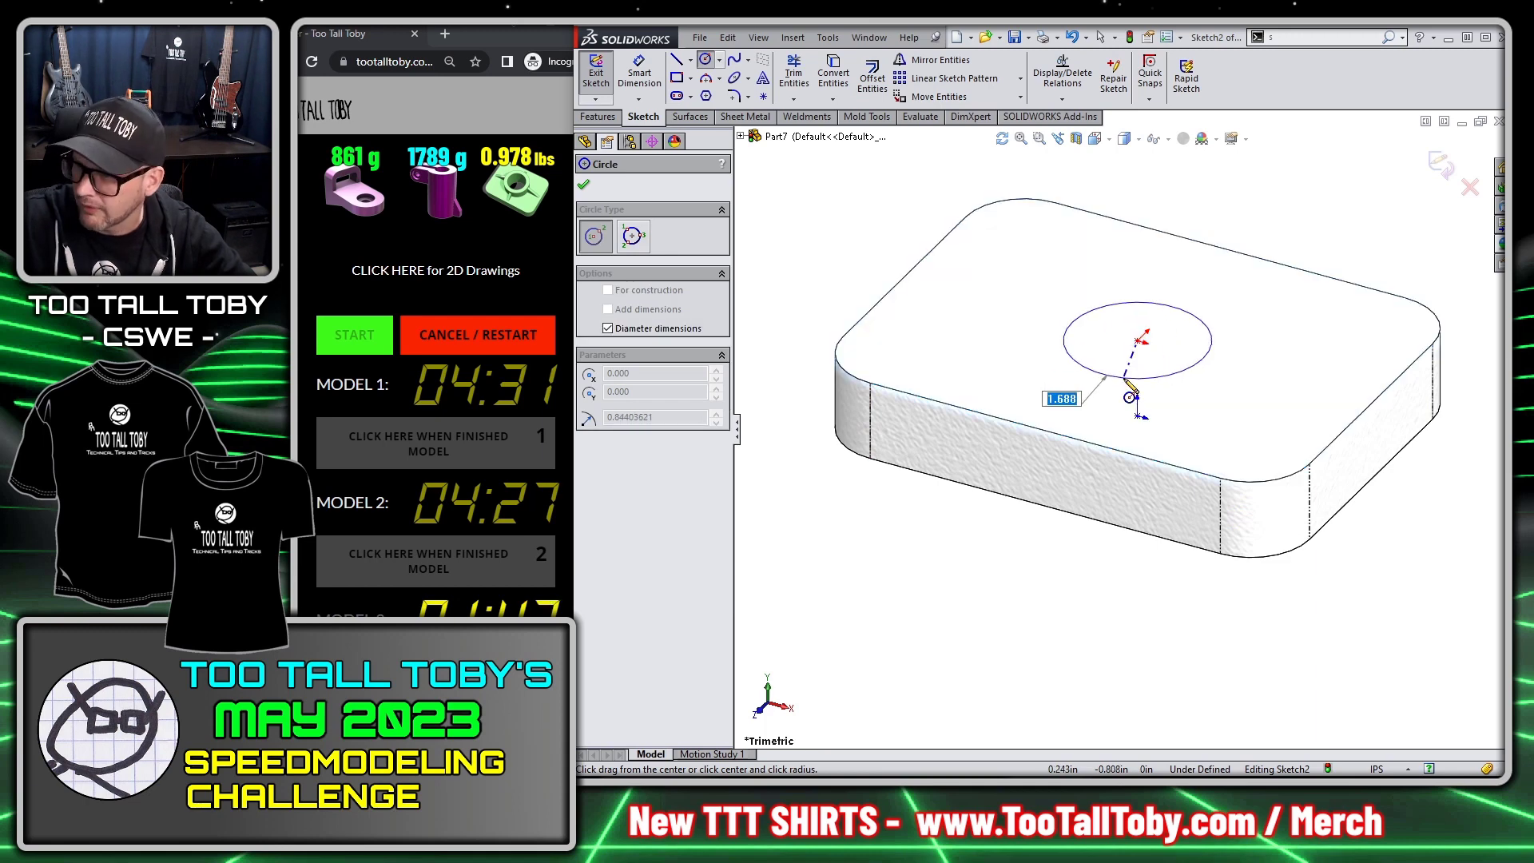
type("2.75")
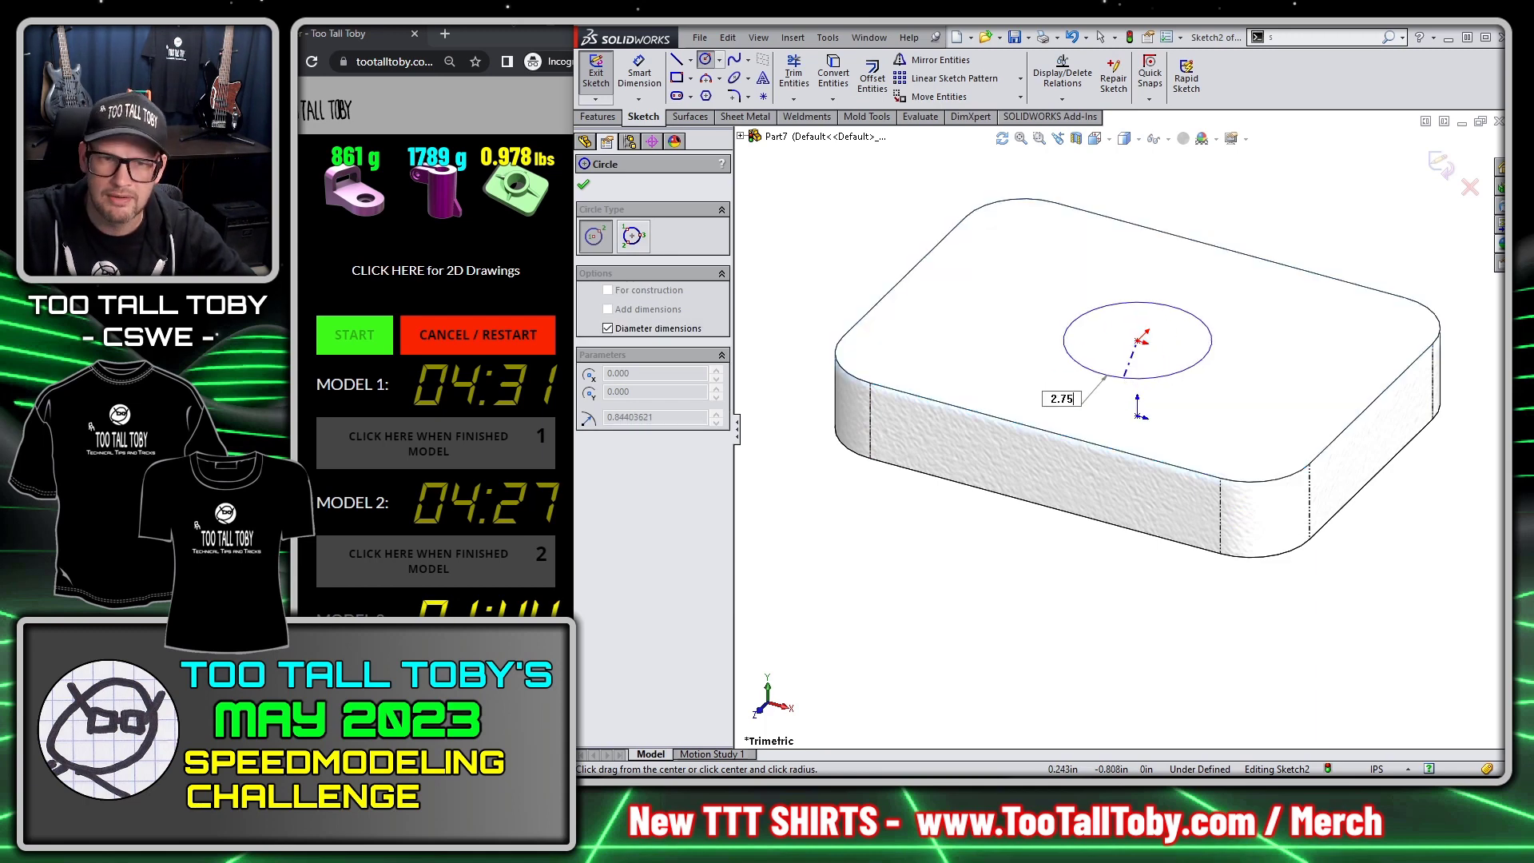
key("Return")
Step: Extrude the Ø2.75 in circle 1 in upward to form the plate's central boss
key("s")
left_click(1198, 449)
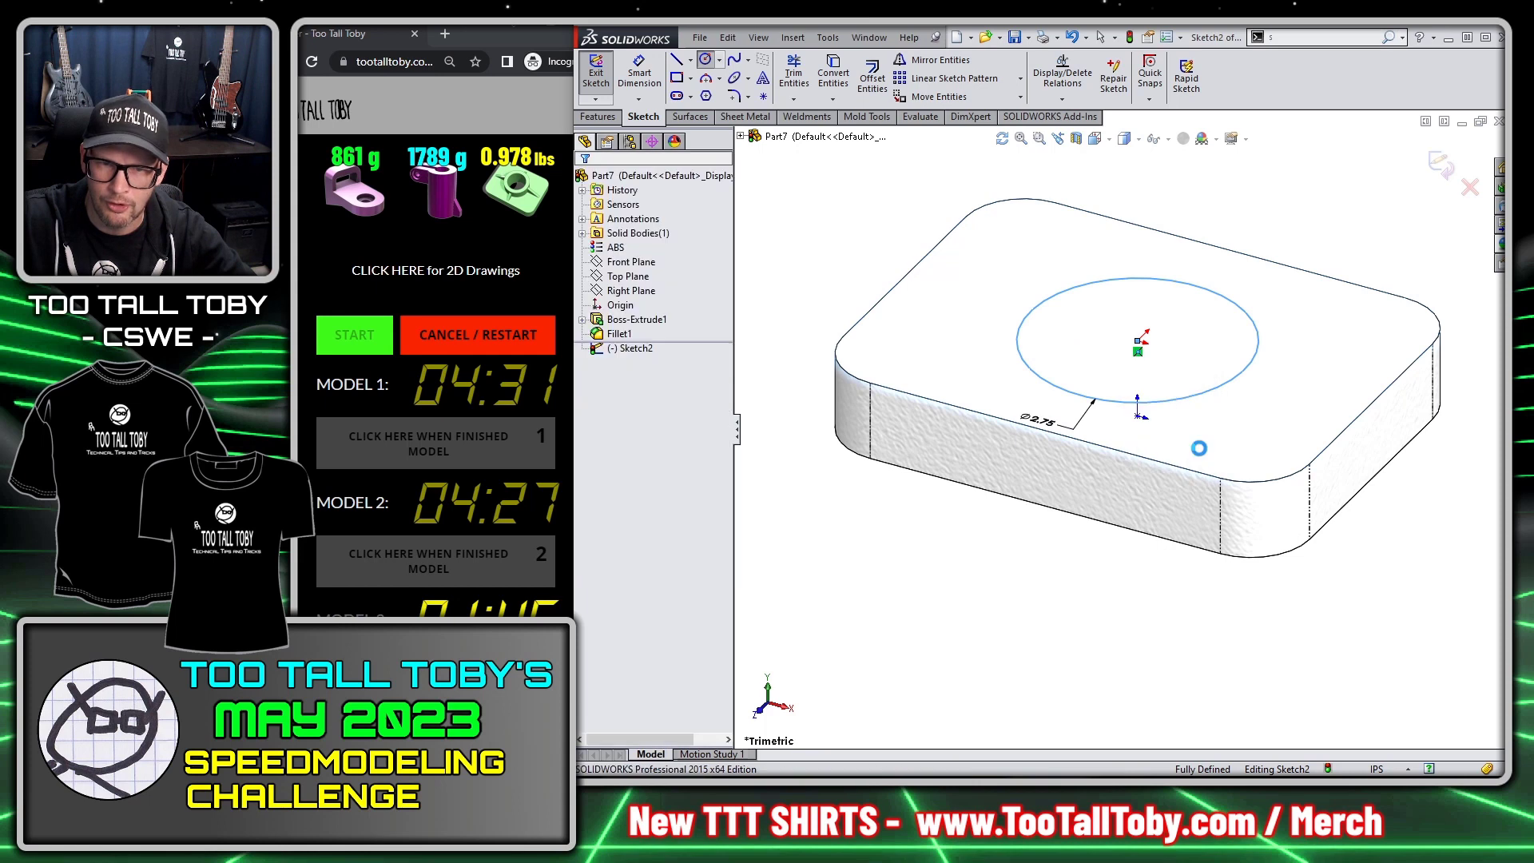
key("Return")
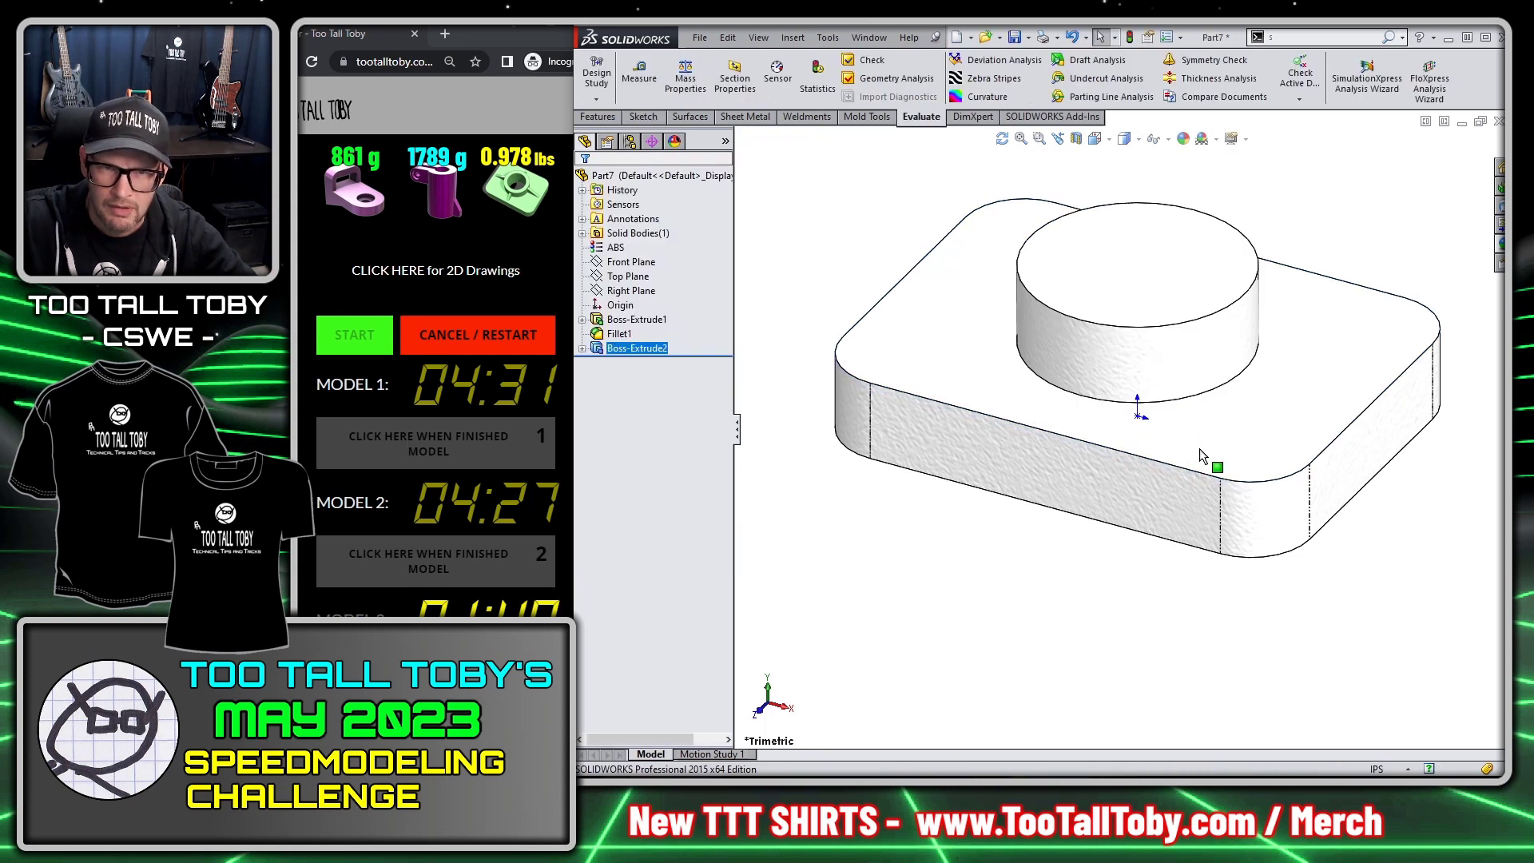
Step: Sketch a sloped rib line on the Right Plane, rising about 0.68 in from the plate's top edge toward the boss
left_click(631, 291)
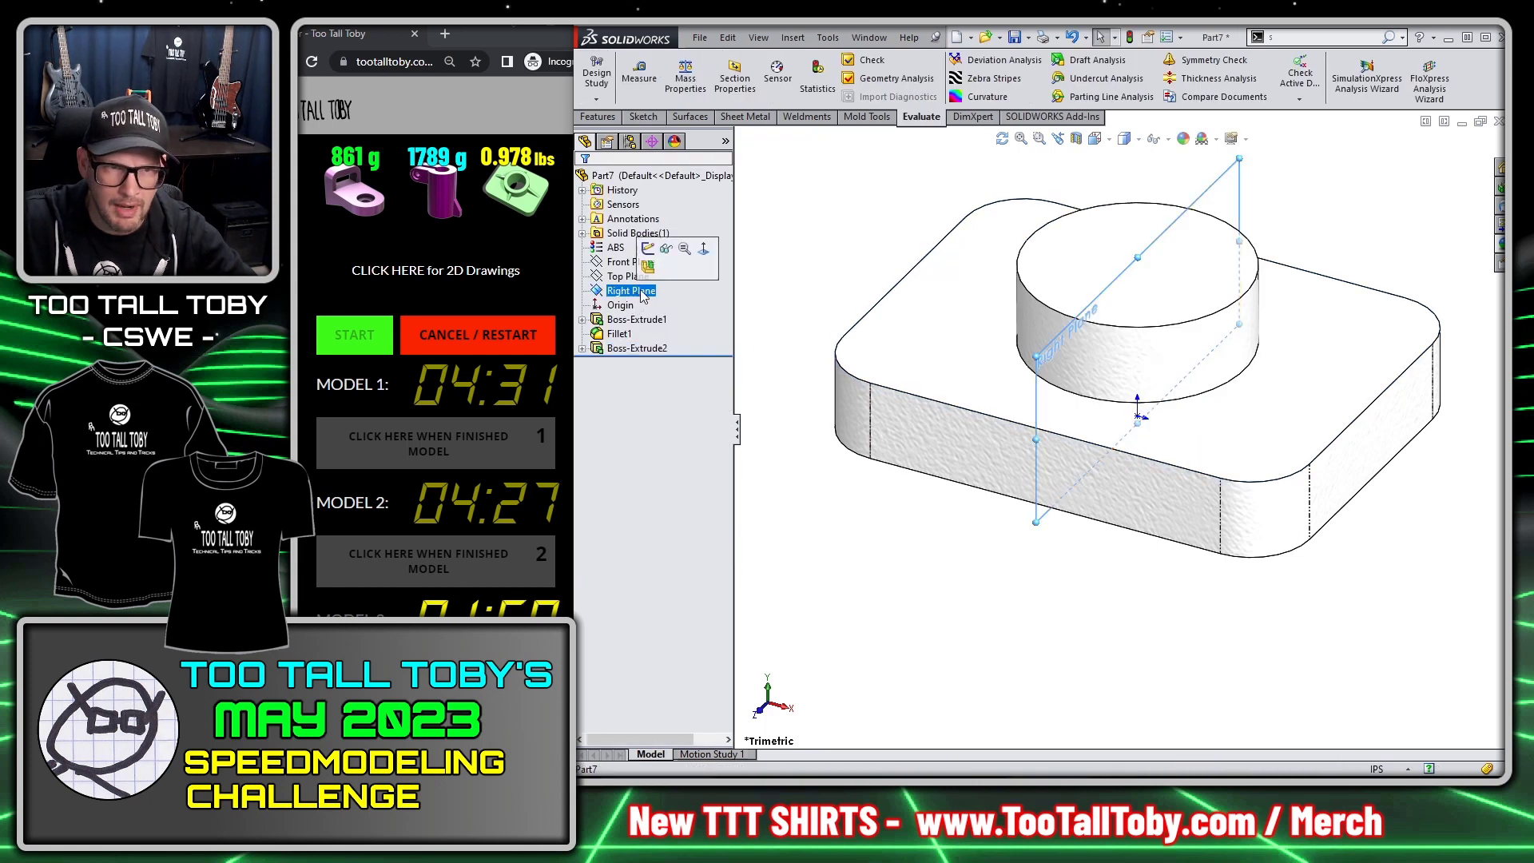
left_click(647, 254)
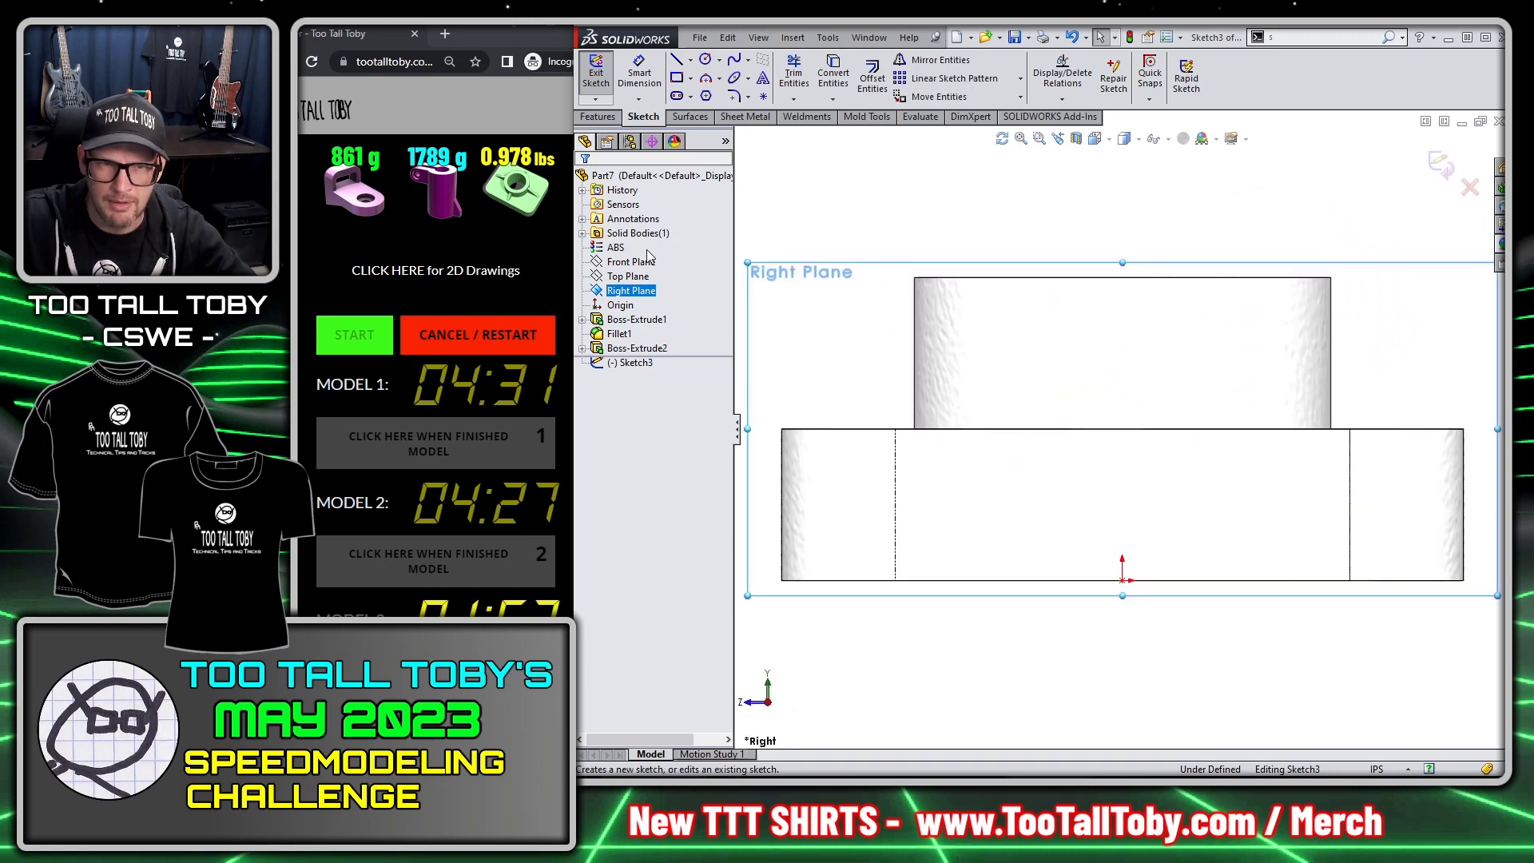
key("s")
left_click(661, 283)
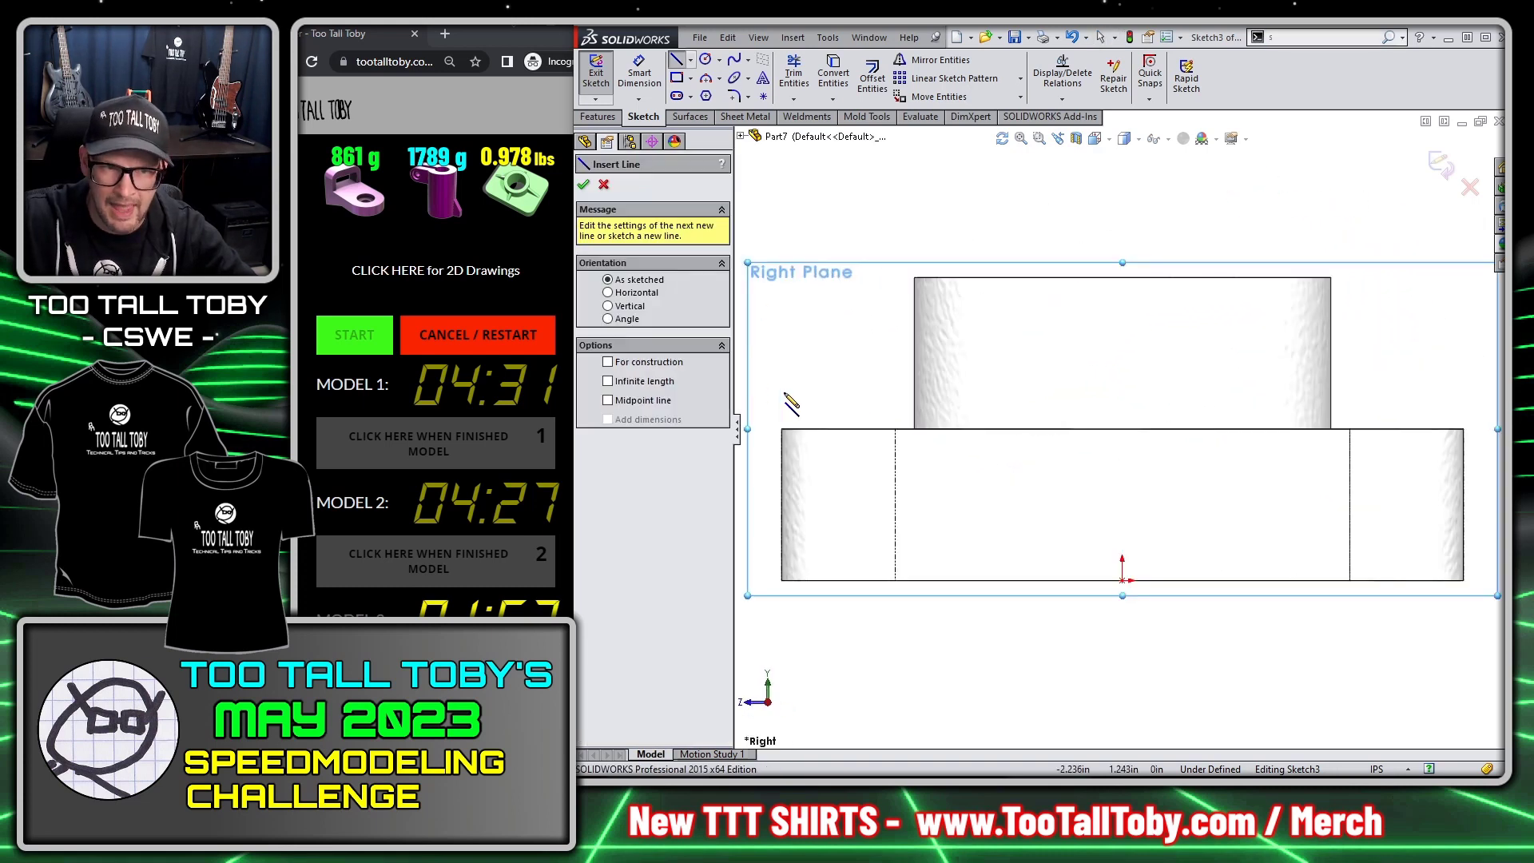
left_click(823, 428)
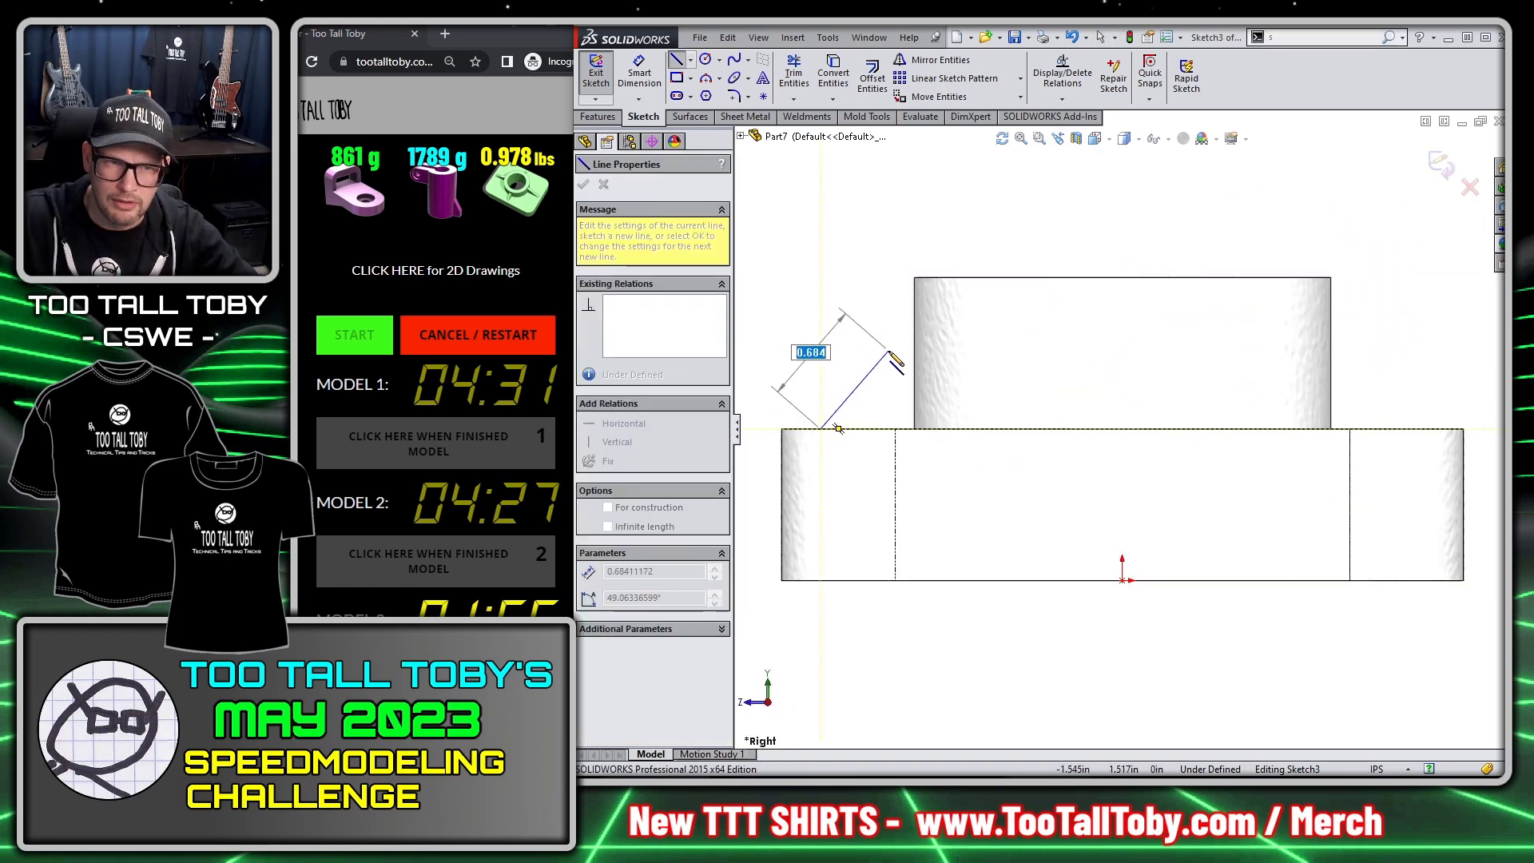
left_click(889, 351)
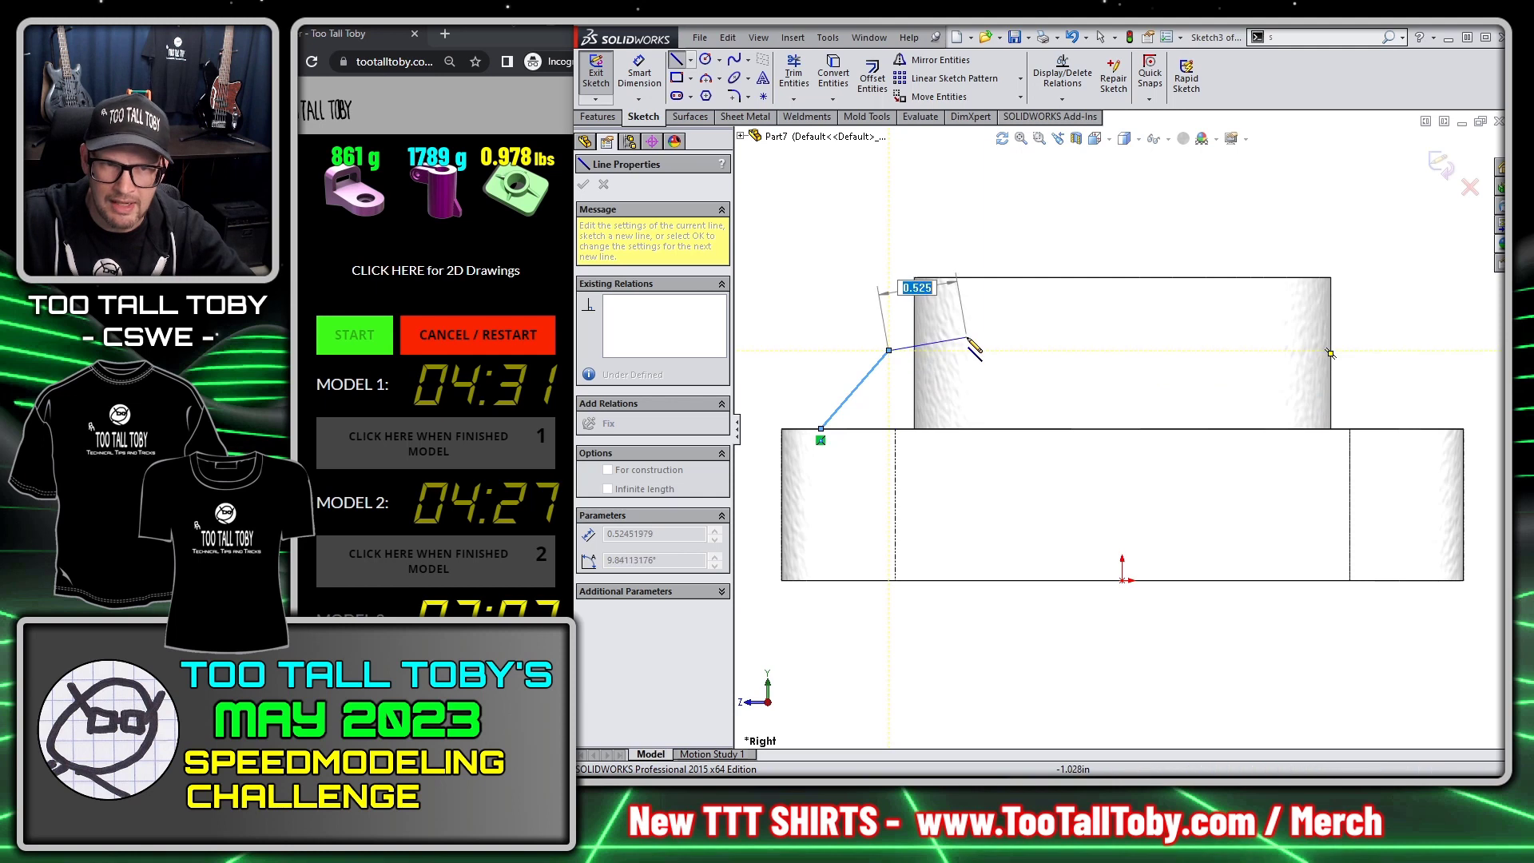
key("Escape")
Step: Dimension the angle between the rib line and the plate's top edge as 45°
key("s")
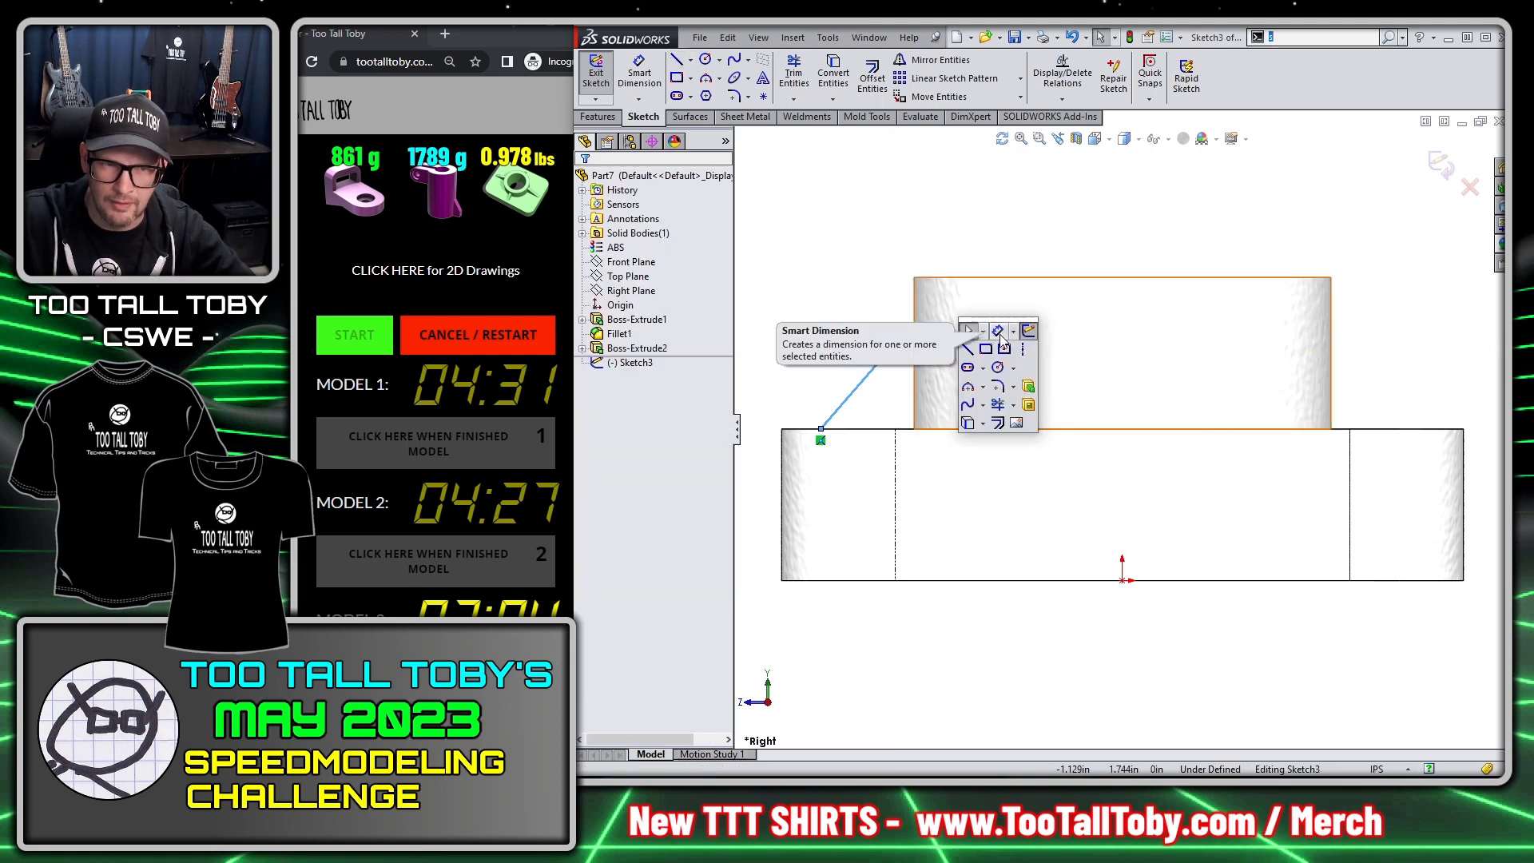
left_click(999, 331)
left_click(876, 435)
left_click(852, 392)
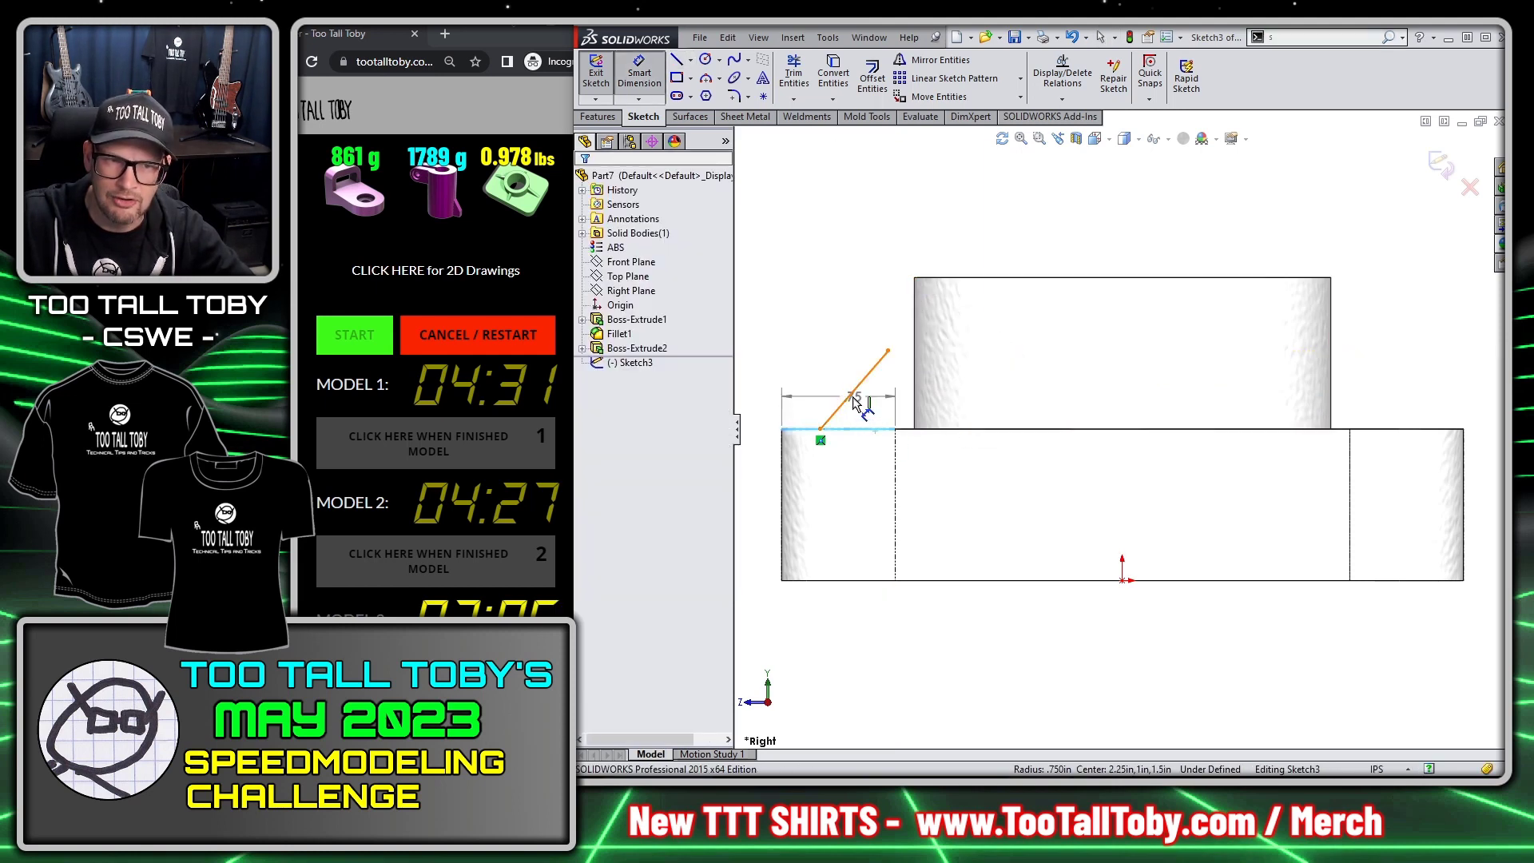
left_click(968, 384)
type("45")
key("Return")
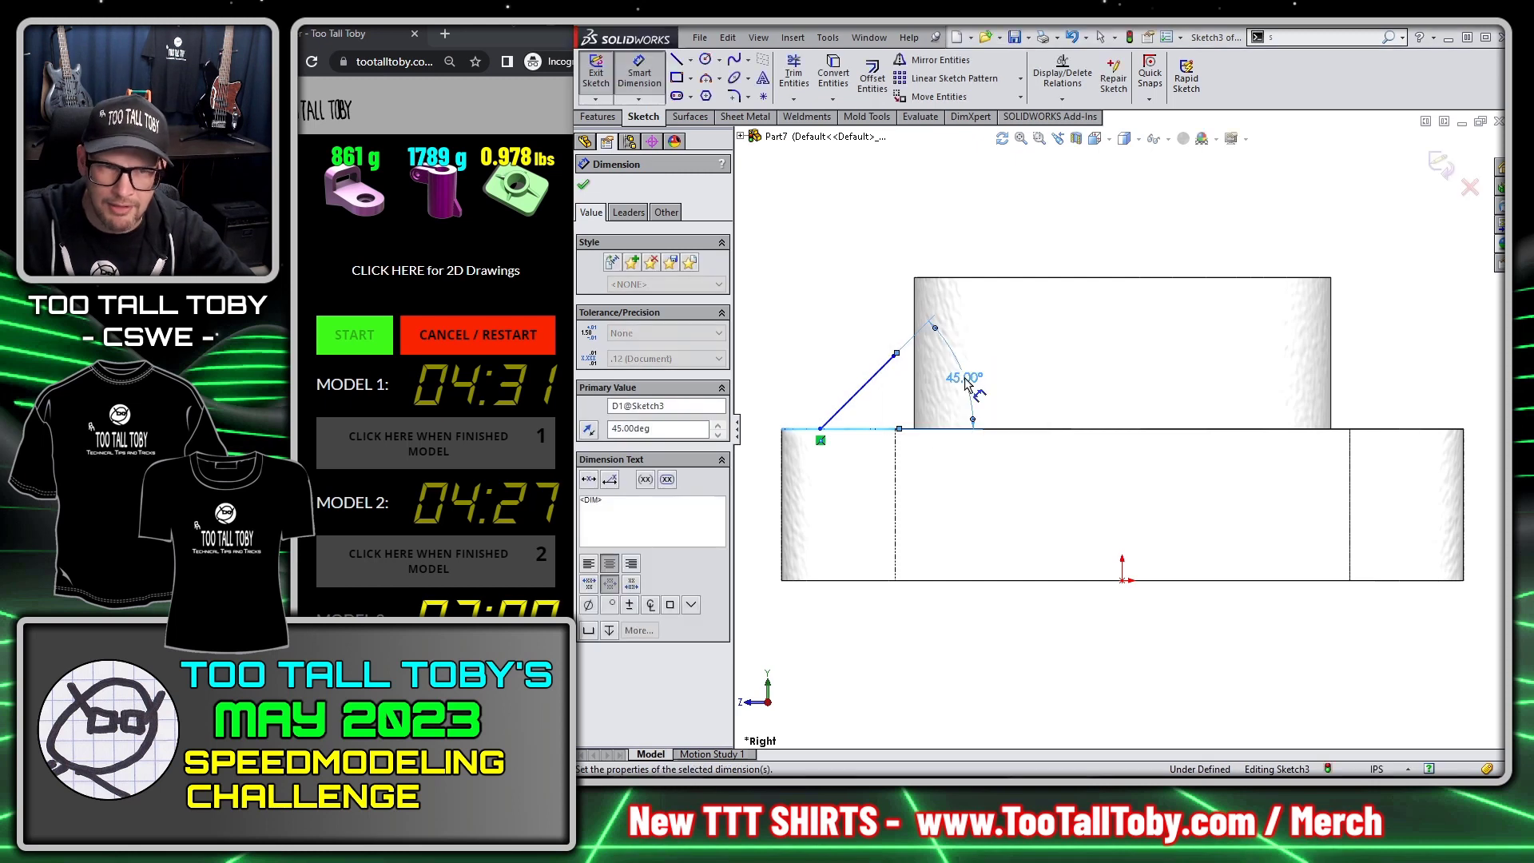
Step: Dimension the horizontal distance from the rib line's lower endpoint to the origin as 2 in
left_click(821, 431)
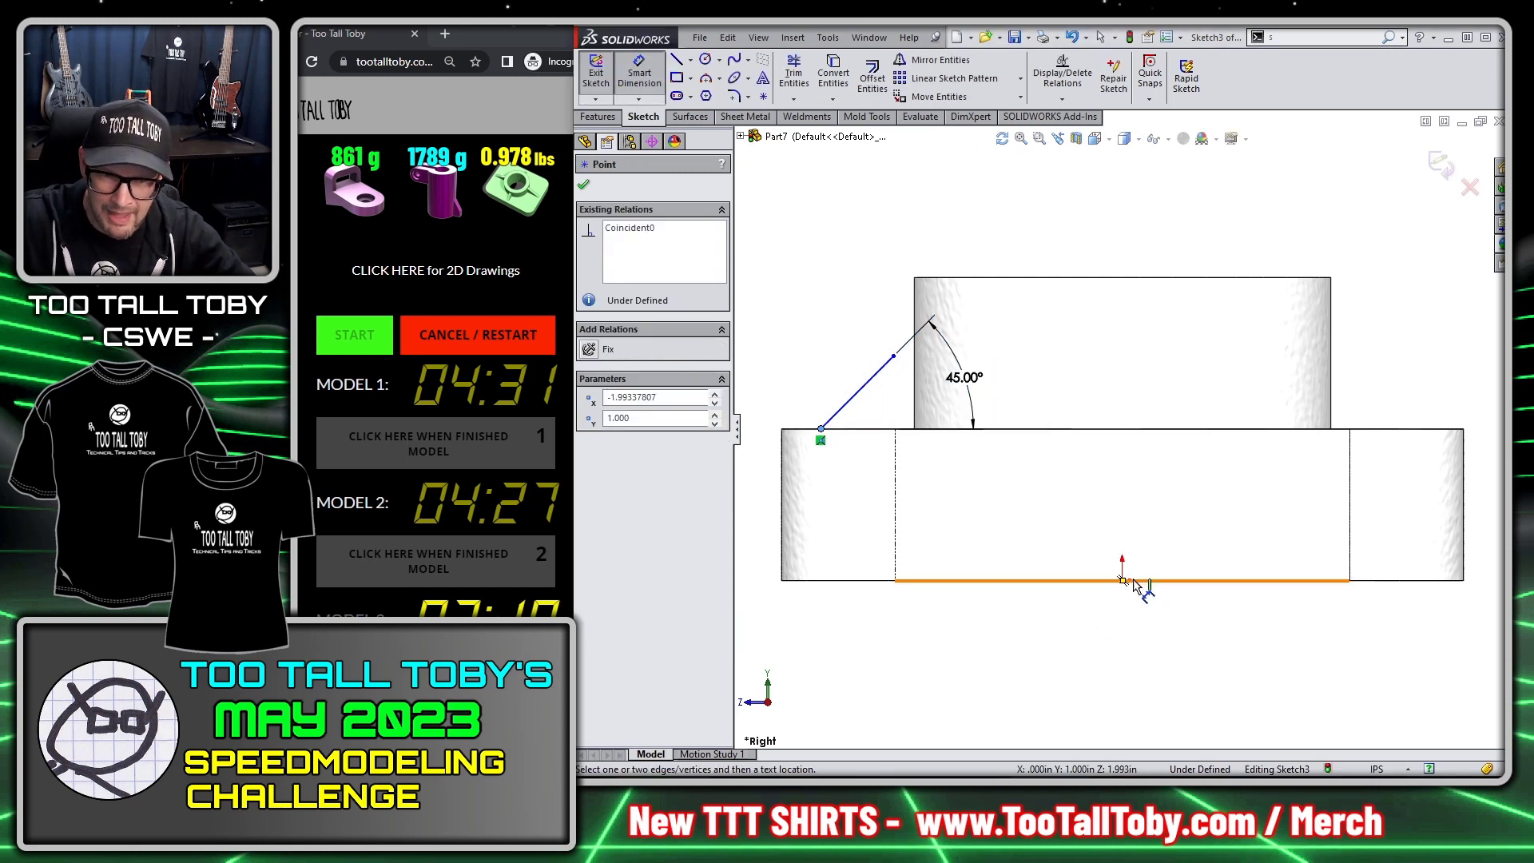
left_click(1122, 581)
left_click(1023, 648)
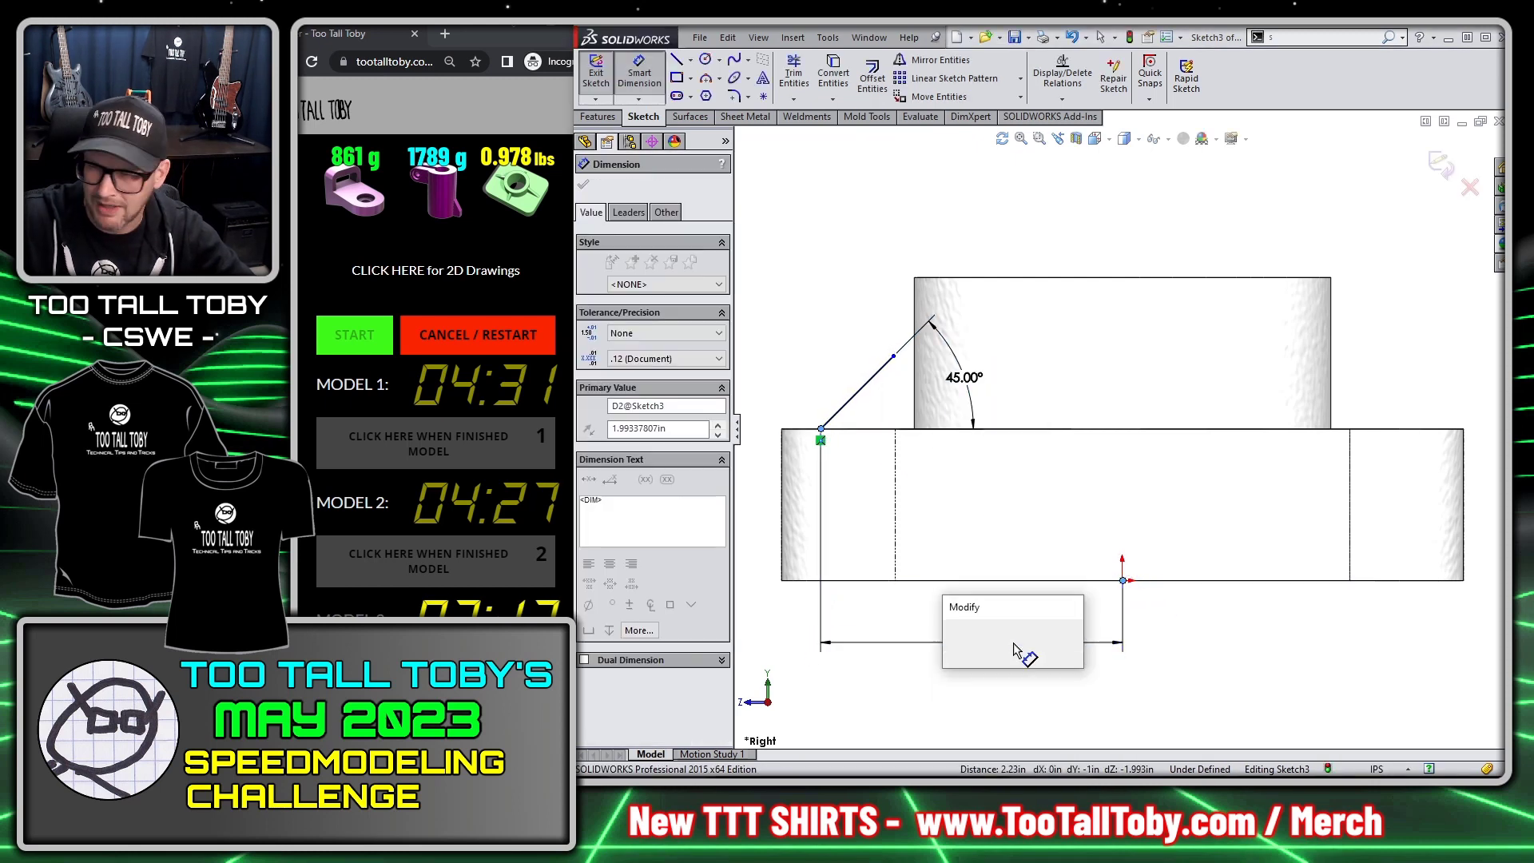
type("2")
key("Return")
Step: Create a rib from the sloped line between plate and boss, 0.25 in thick and centered on the sketch
middle_click_drag(834, 345, 890, 380)
key("Escape")
key("s")
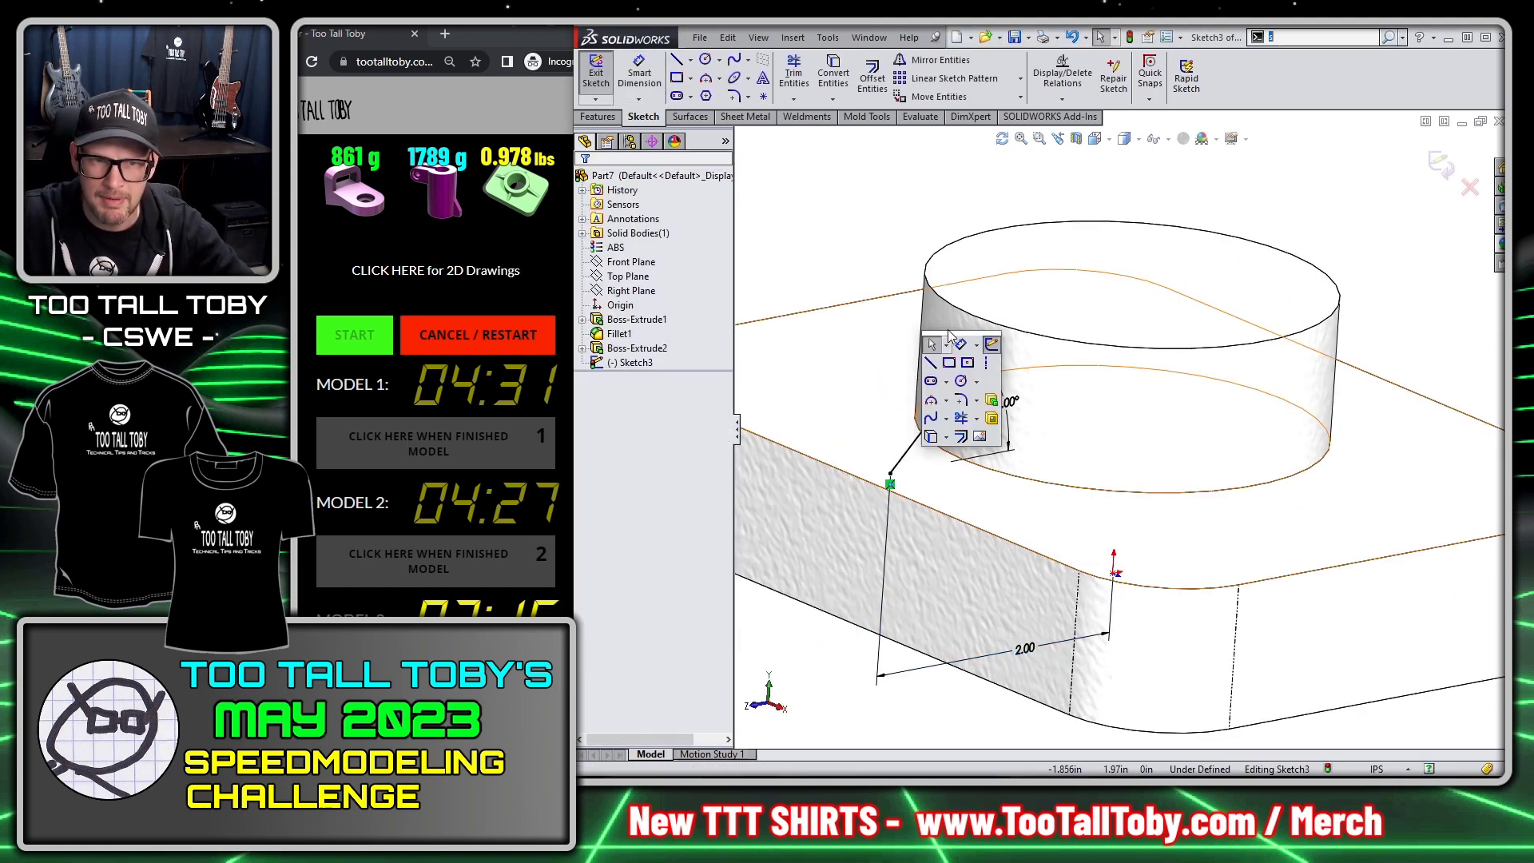
left_click(597, 117)
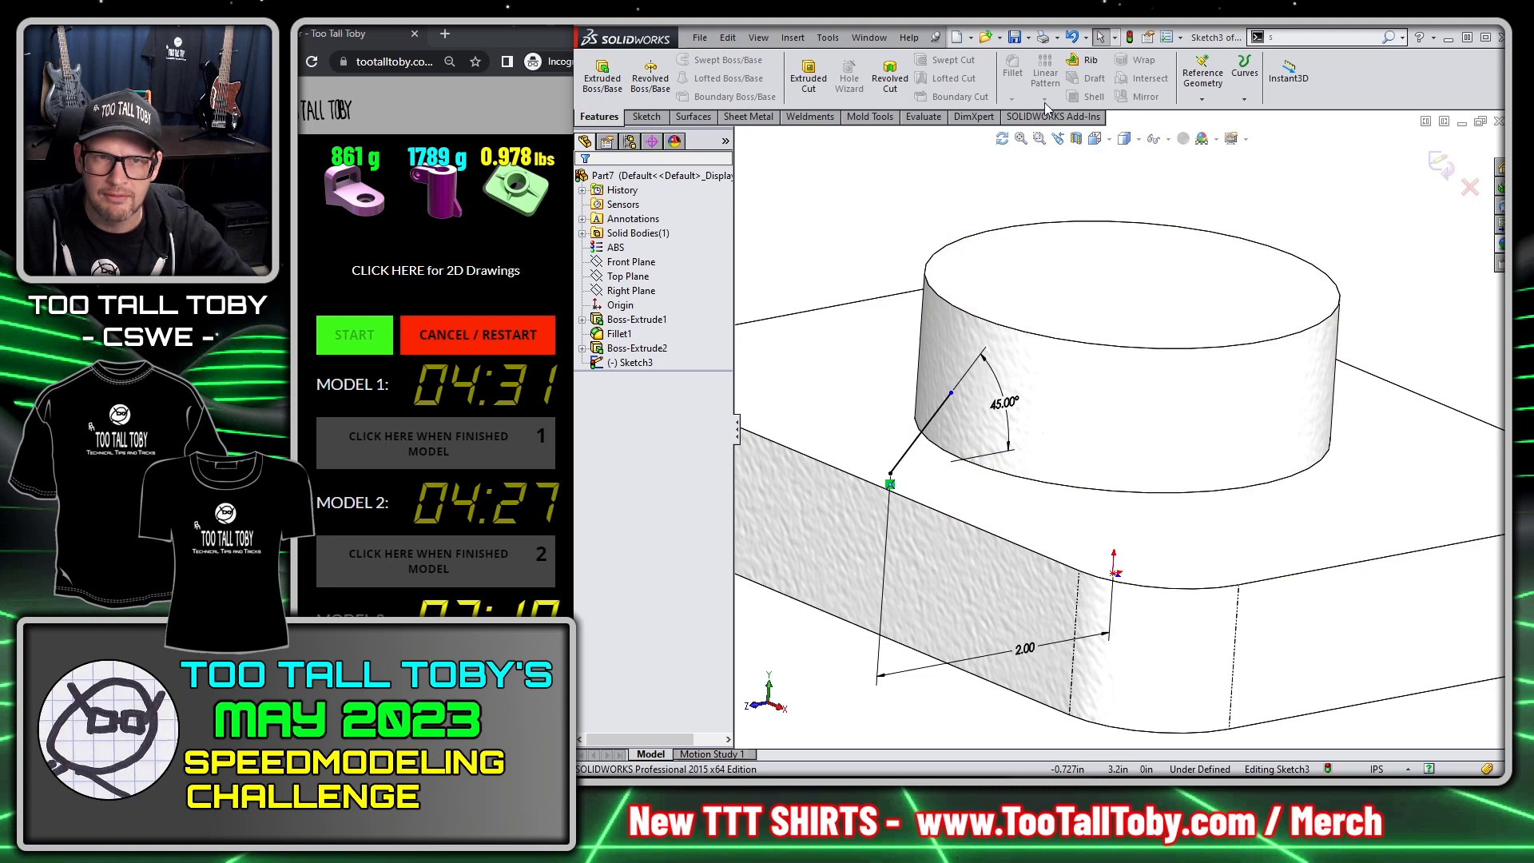
left_click(1087, 60)
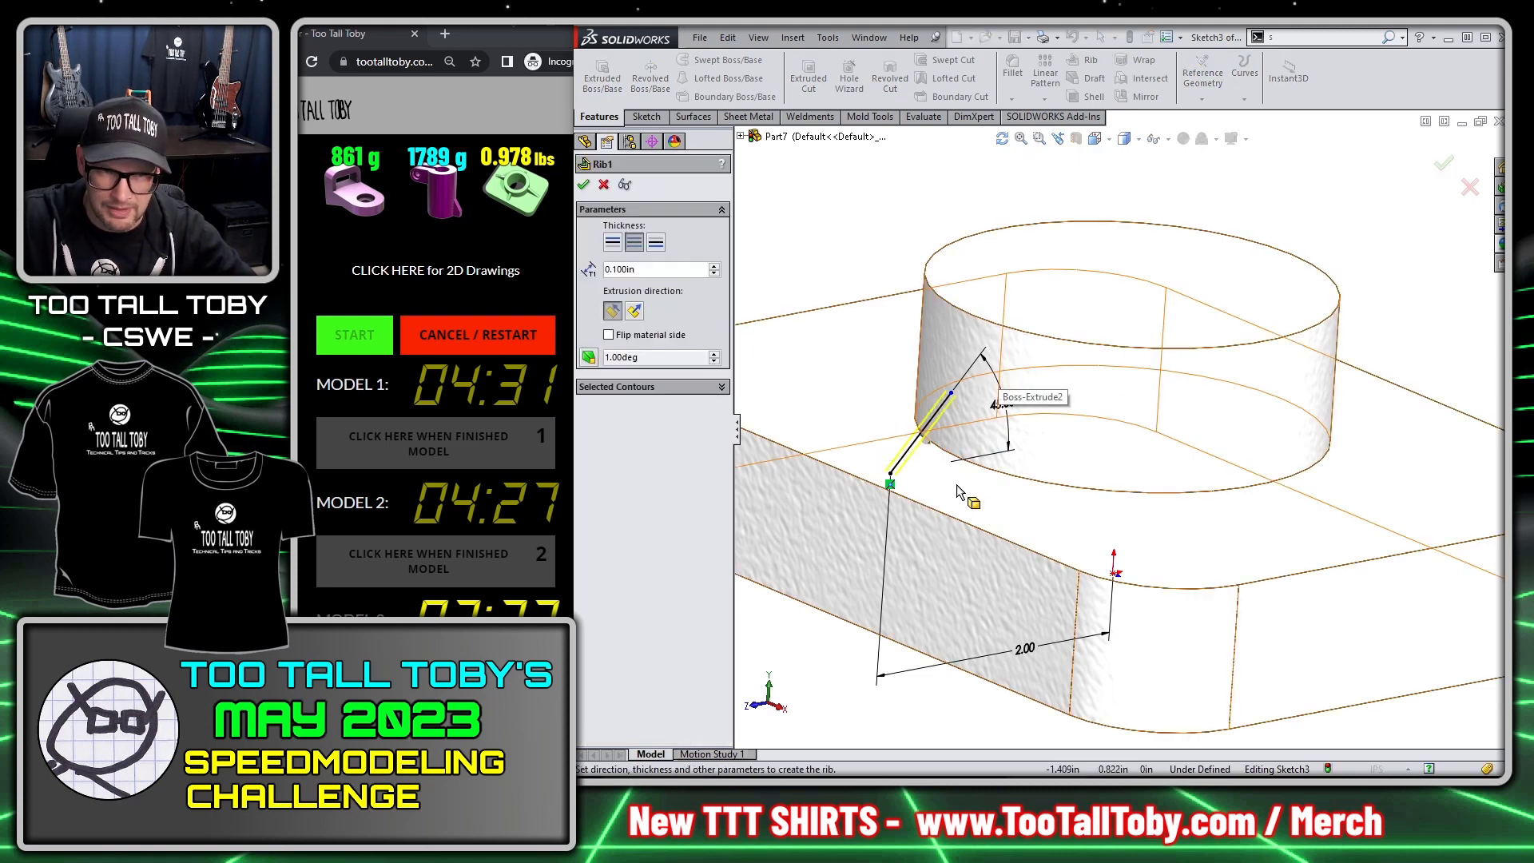
middle_click_drag(1067, 451, 1155, 499)
double_click(670, 272)
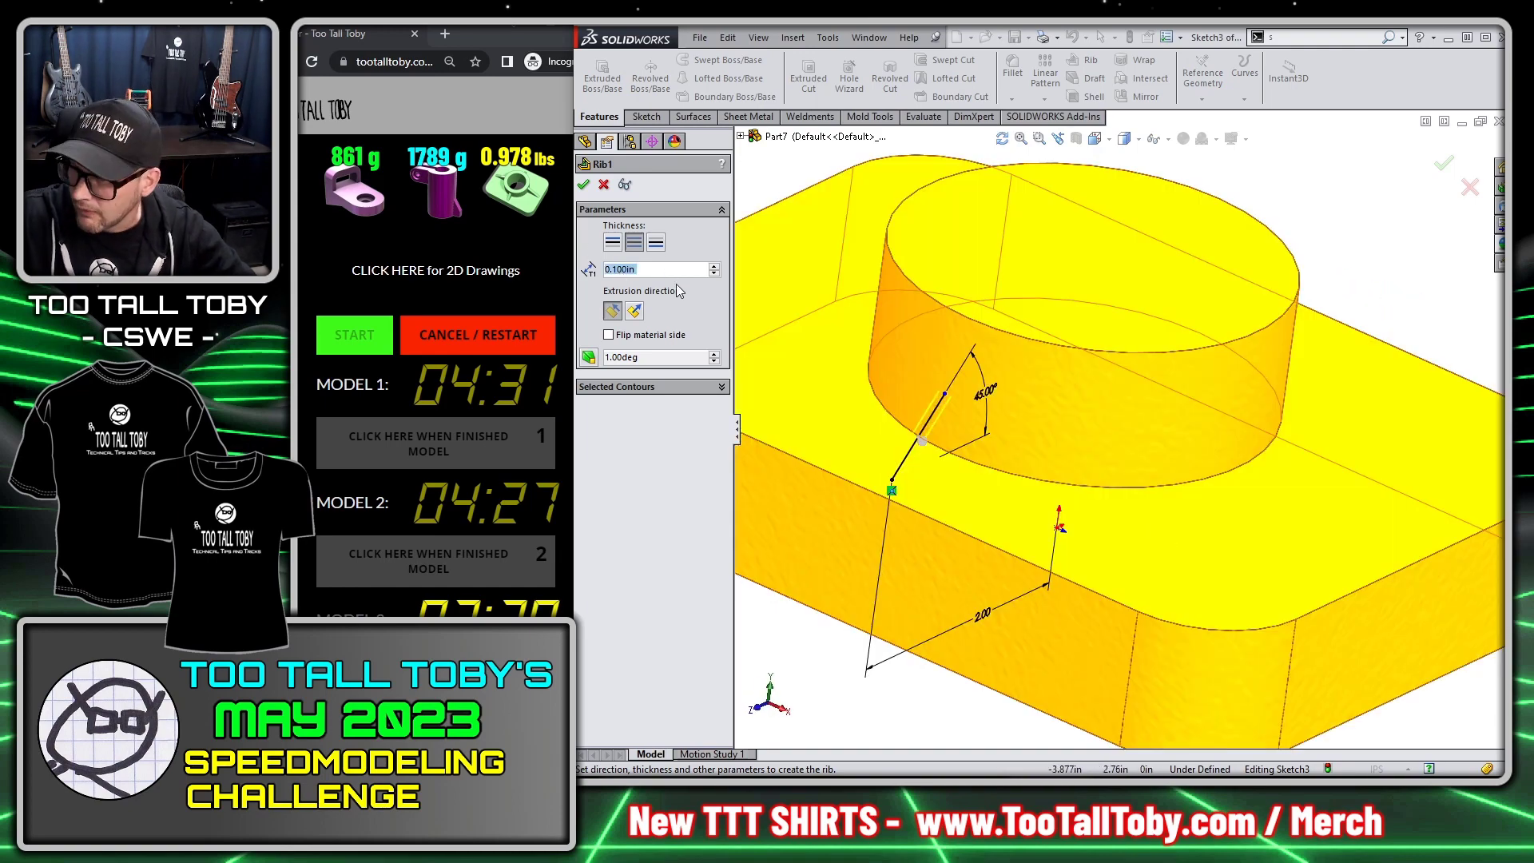
type("0.25")
key("Return")
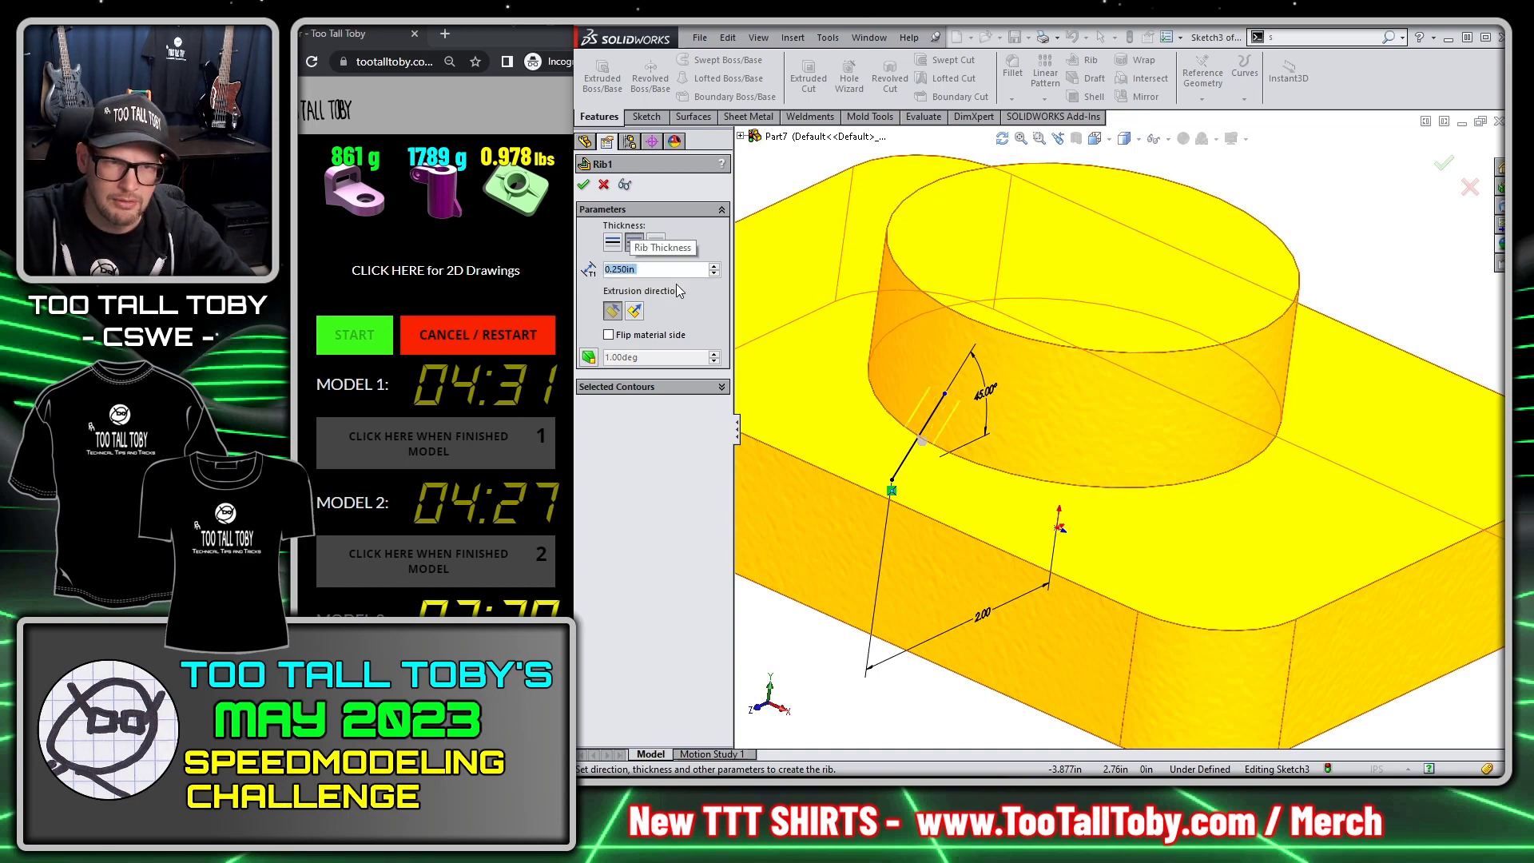
key("Return")
middle_click_drag(1095, 438, 1095, 482)
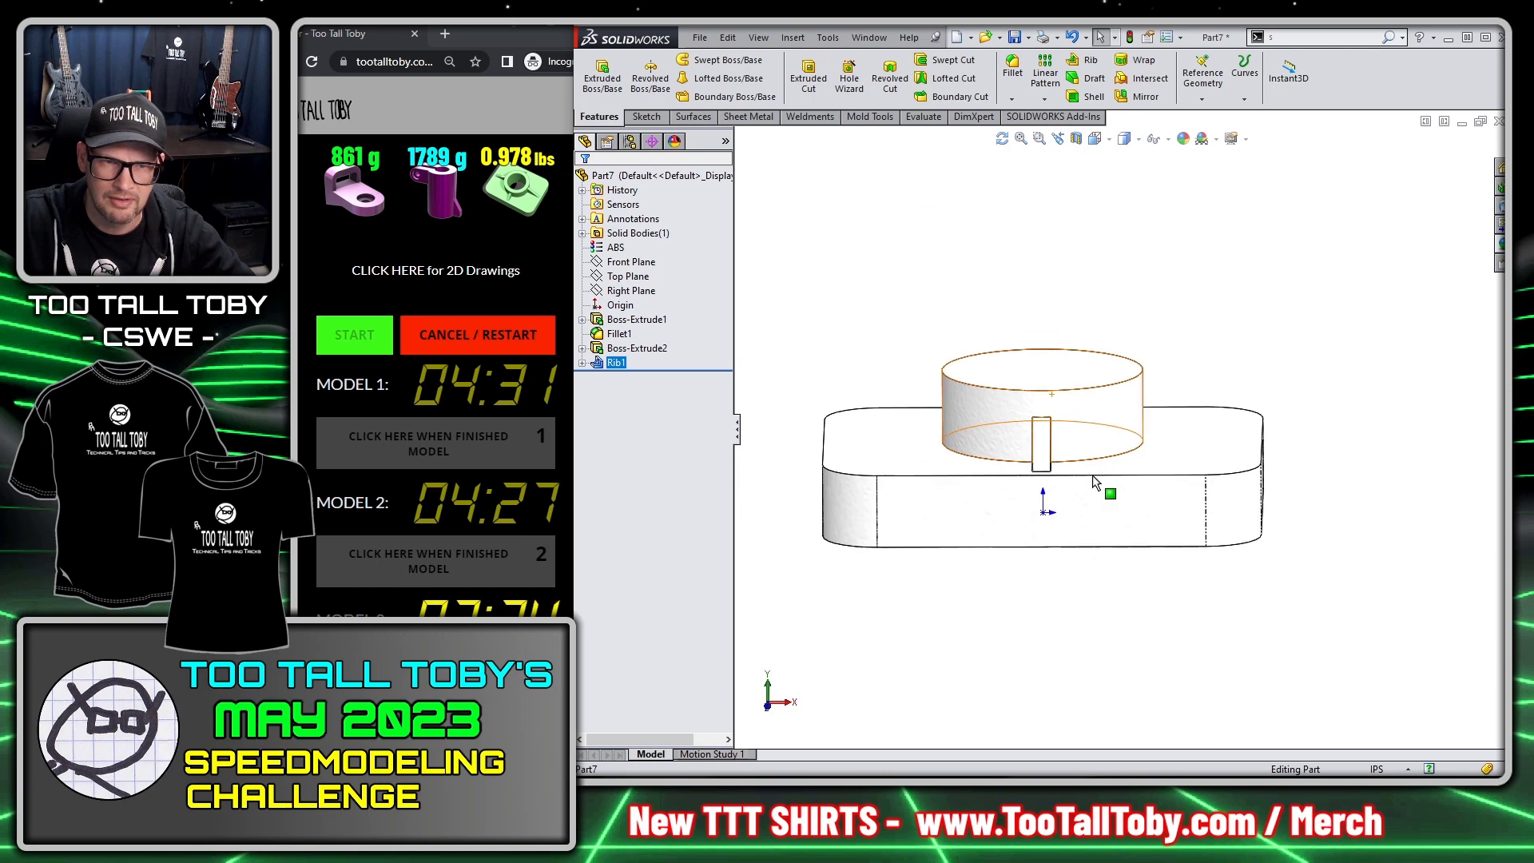
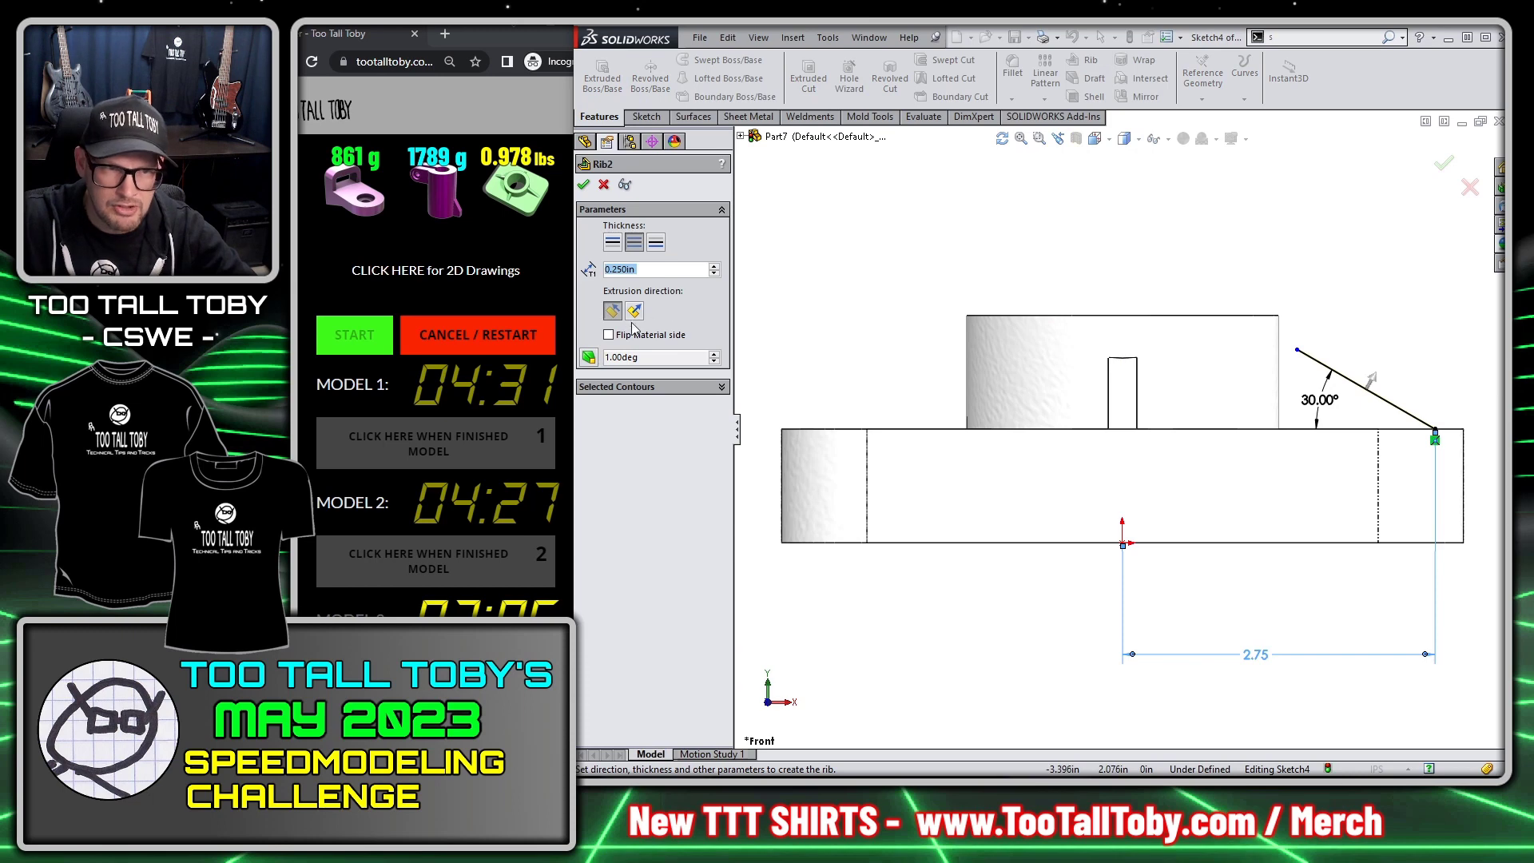
Step: Create a rib from the 30° line, 0.25 in thick and centered on the sketch, with the material side flipped
left_click(608, 334)
key("ctrl+7")
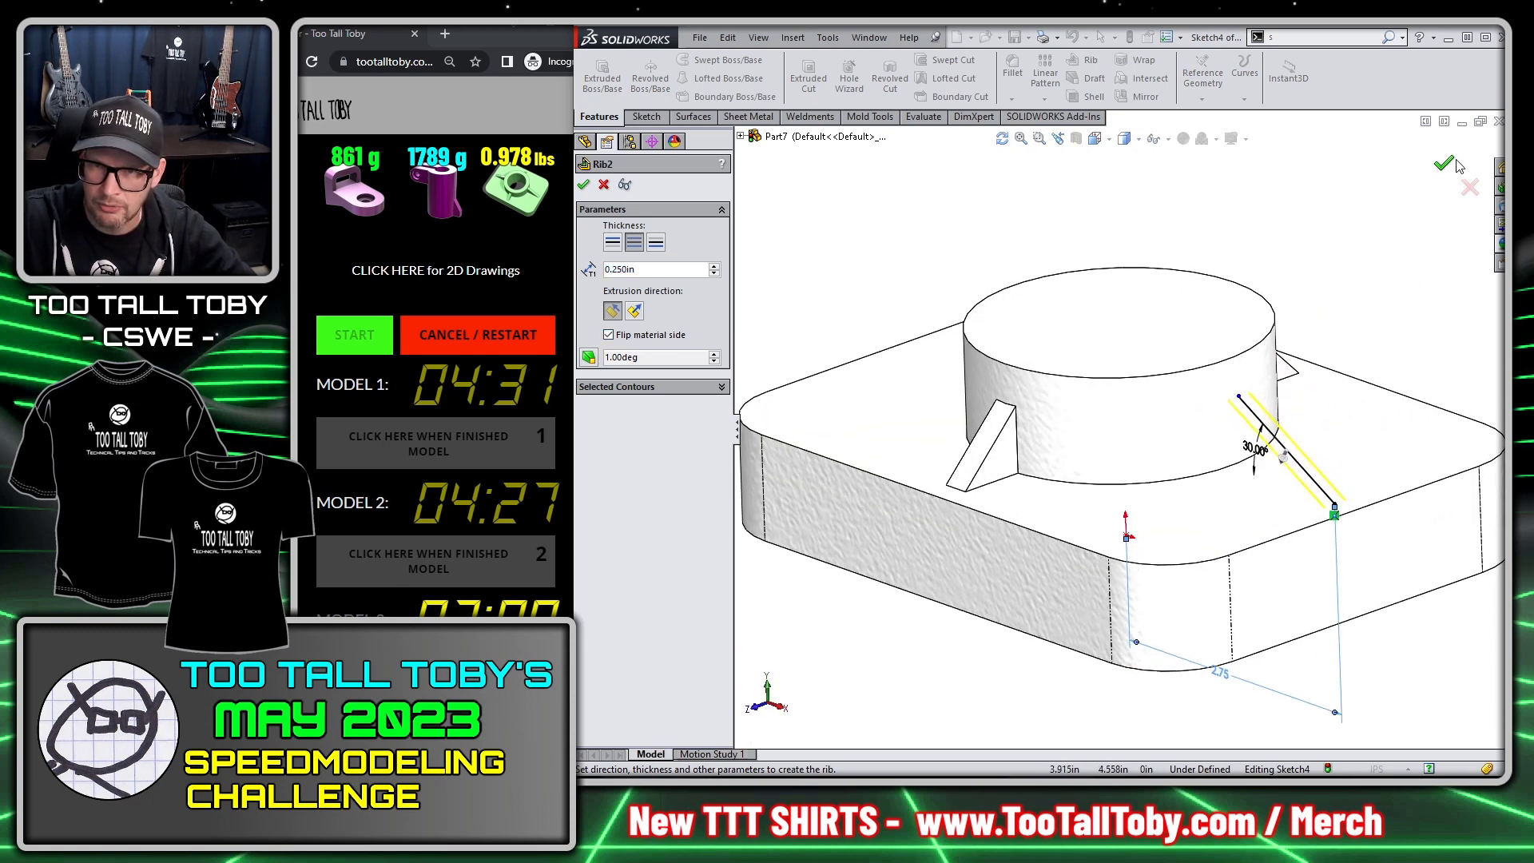
left_click(1443, 164)
Step: Mirror the 30° rib about the Right Plane to the opposite side of the boss
left_click(631, 291)
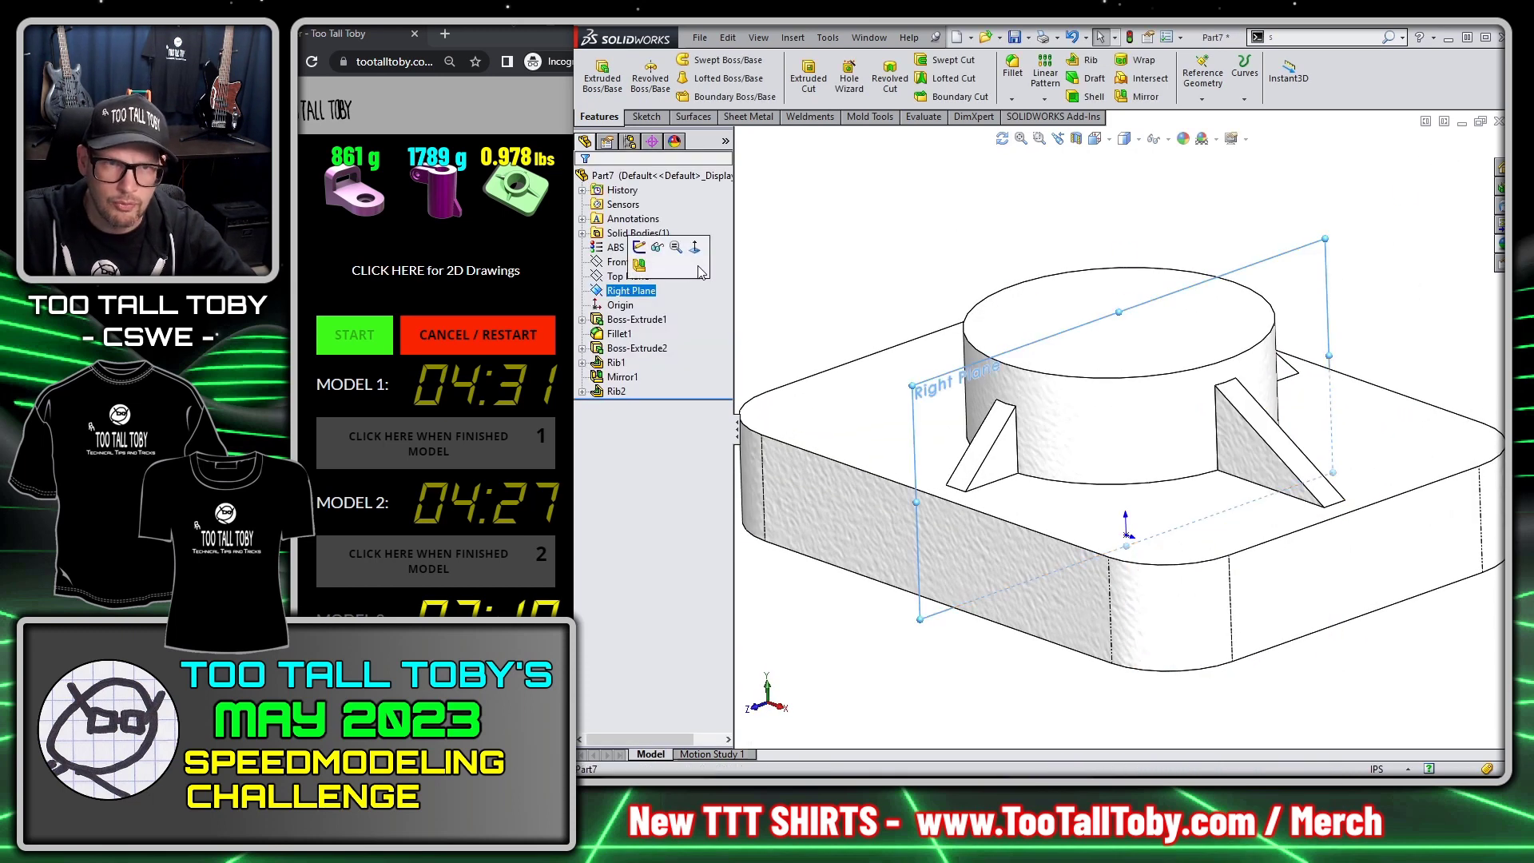
left_click(1139, 95)
left_click(1252, 477)
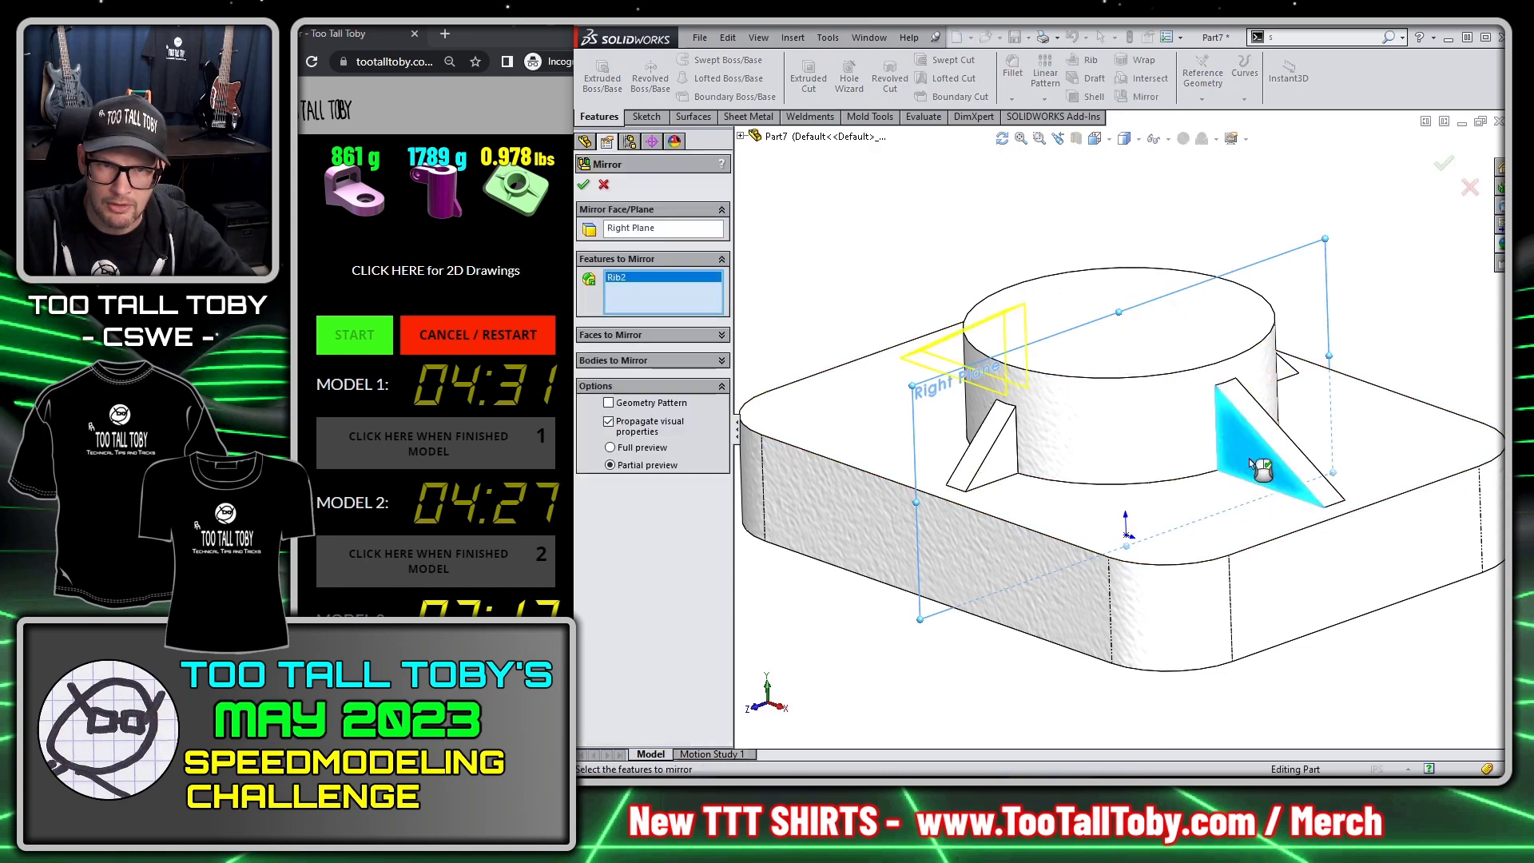
key("Return")
Step: Sketch a 2 in diameter circle on the boss's top face, centered on the origin
mouse_move(919, 256)
middle_mouse_down()
mouse_move(1001, 397)
mouse_move(1066, 364)
middle_mouse_up()
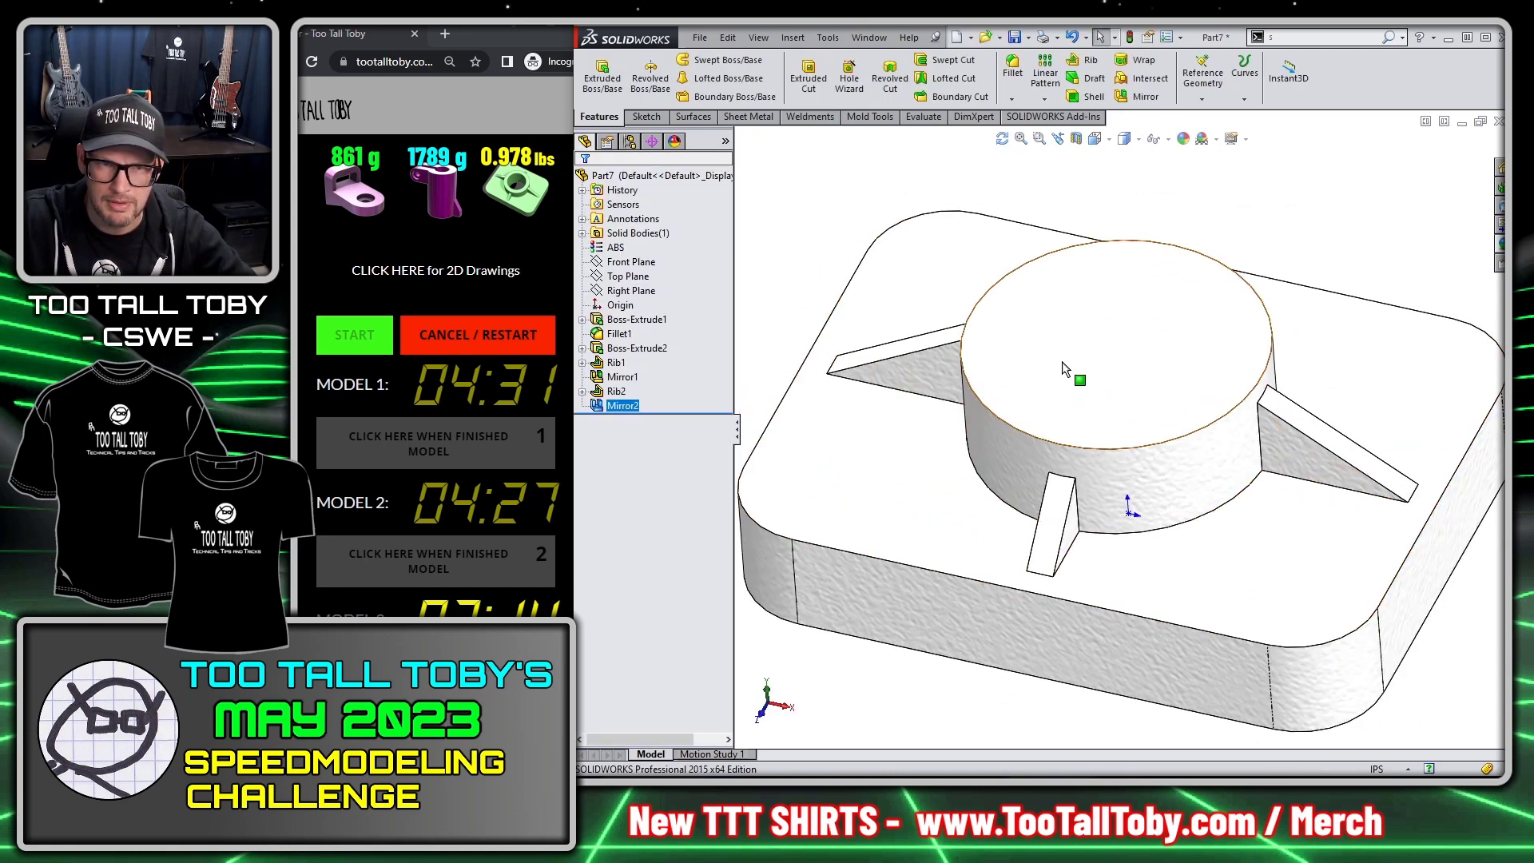
left_click(1072, 345)
left_click(1134, 298)
key("s")
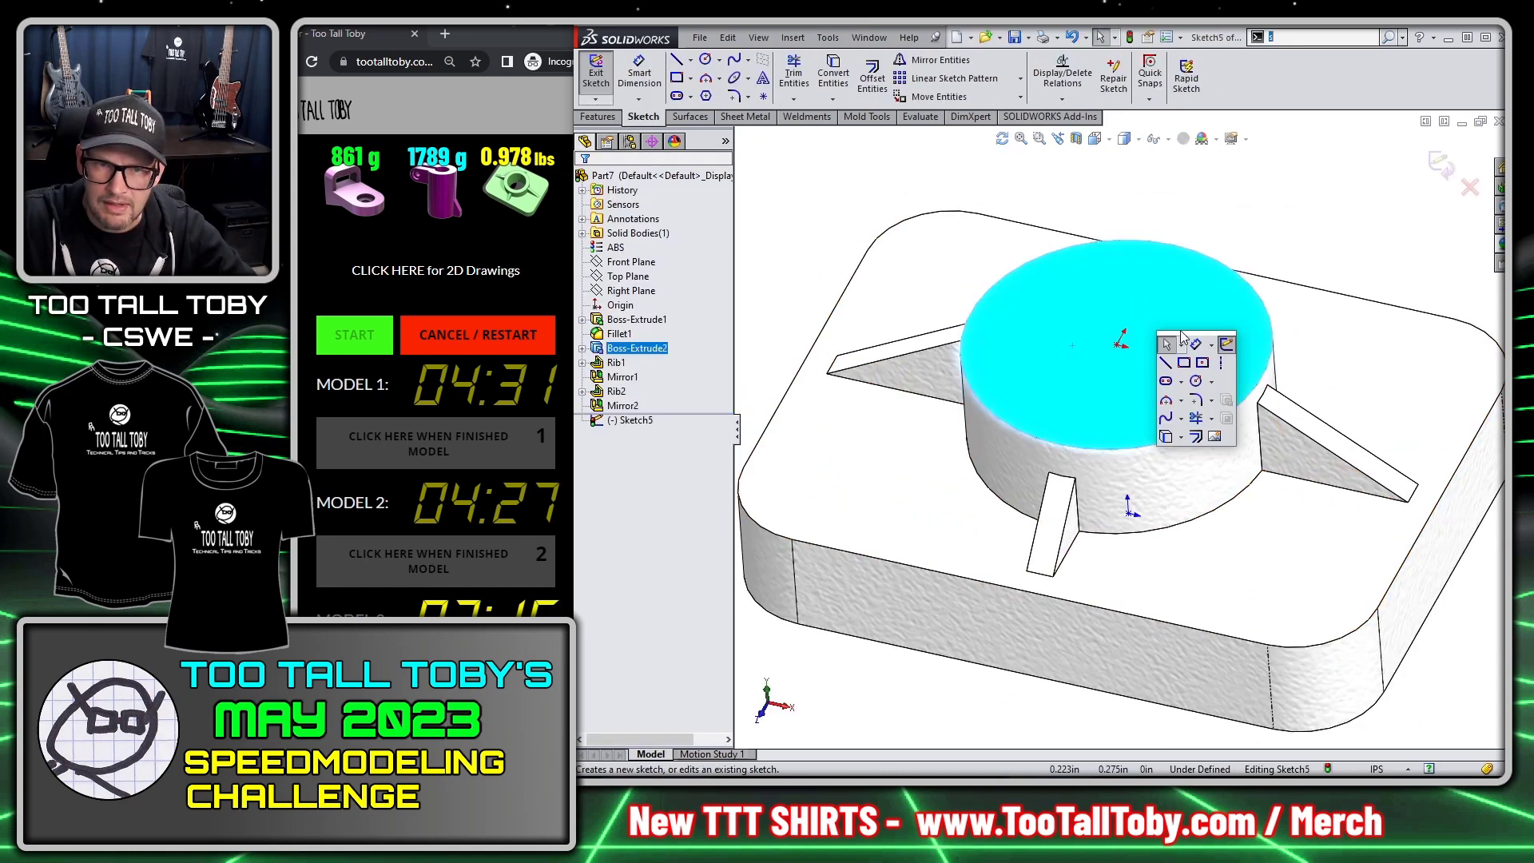
left_click(1196, 380)
left_click(1117, 344)
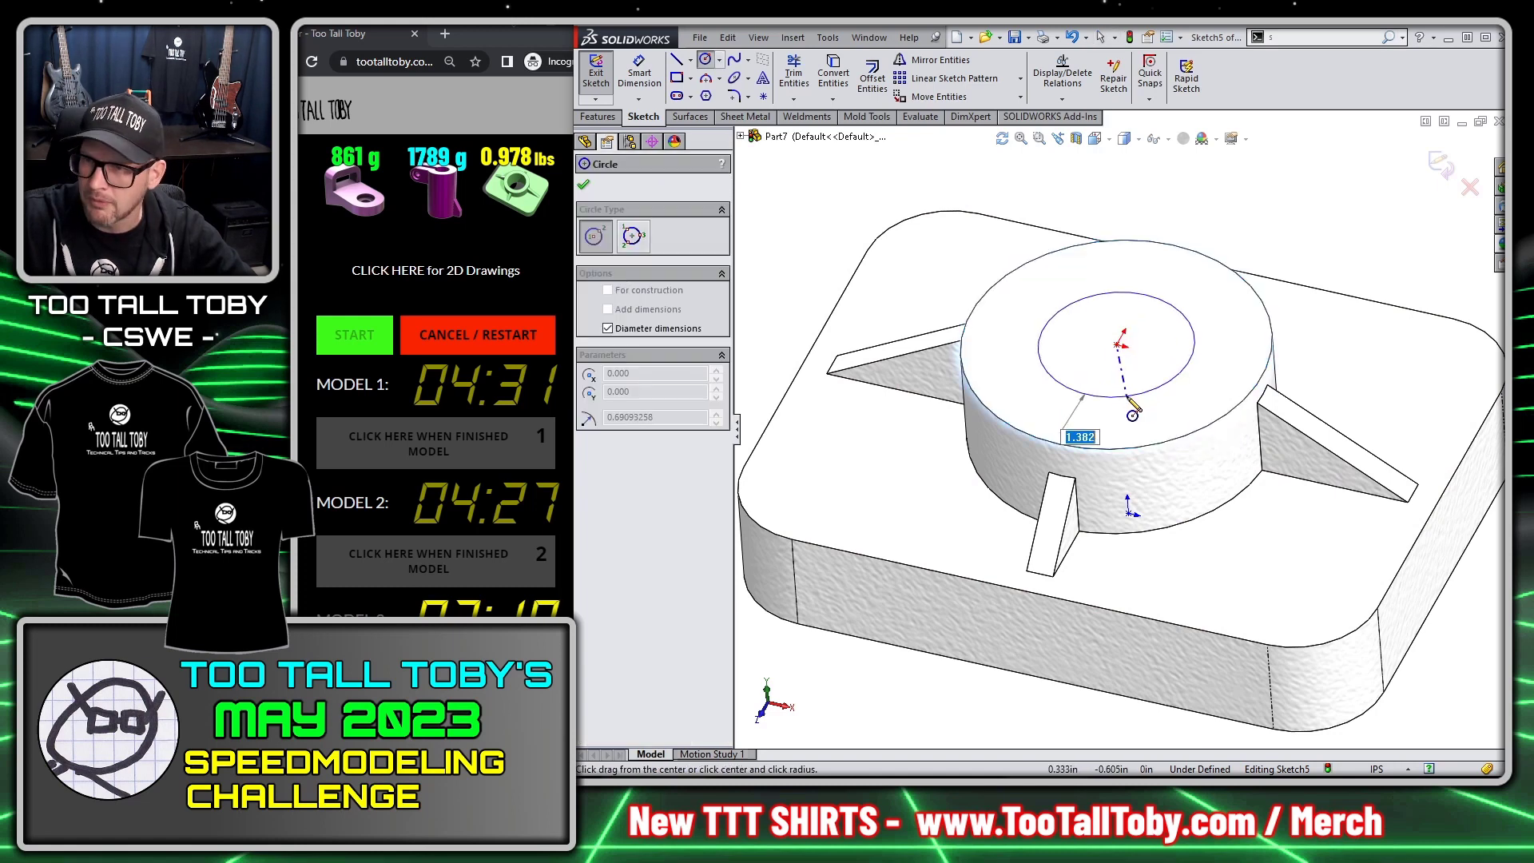
type("2")
key("Return")
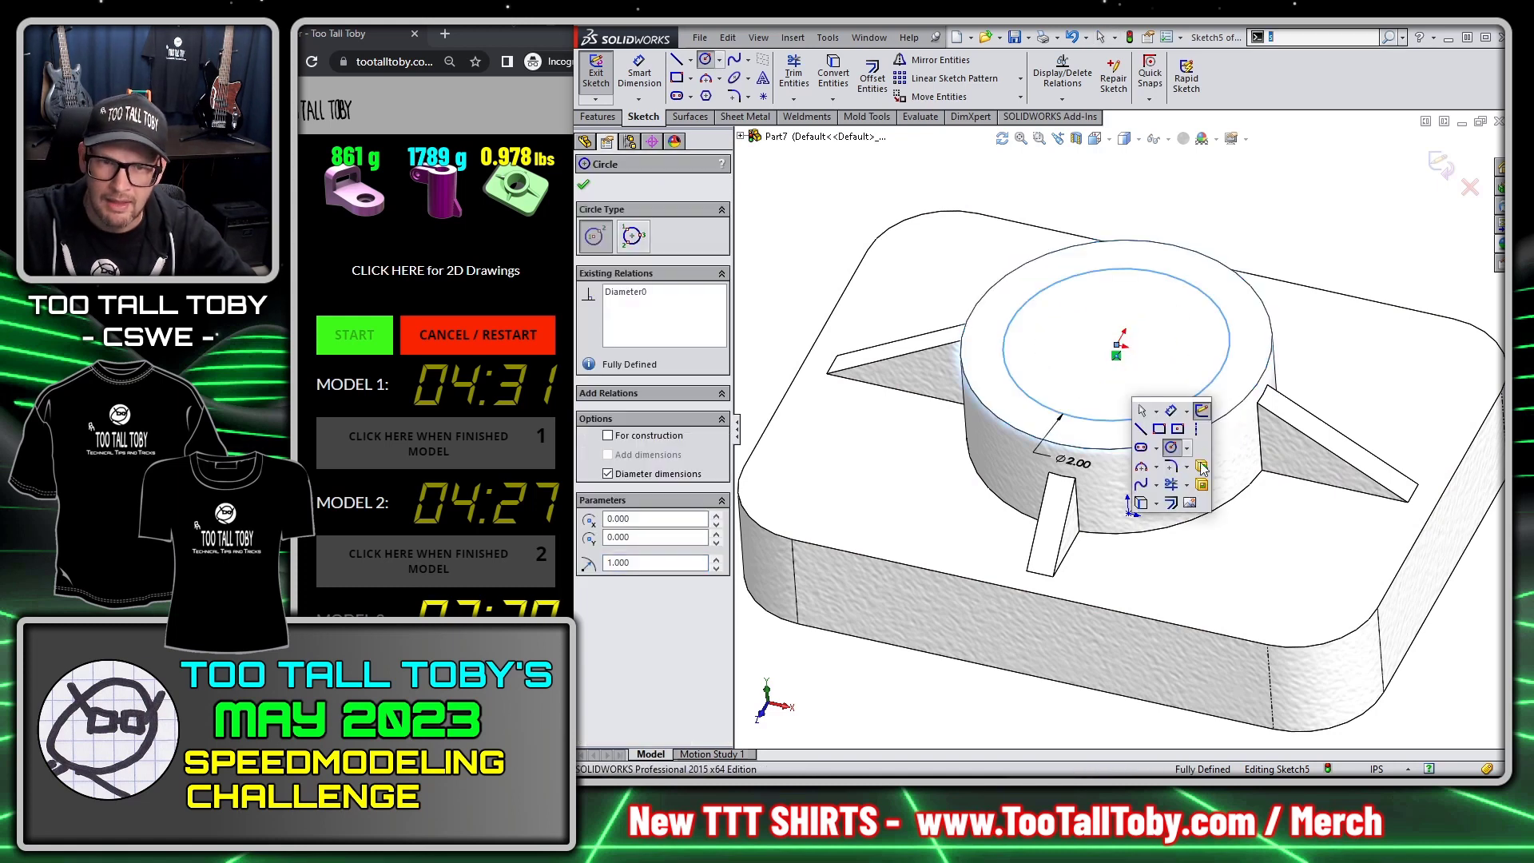
Step: Cut-extrude the 2 in circle Through All to make the bore in the boss and plate
right_click(1183, 203)
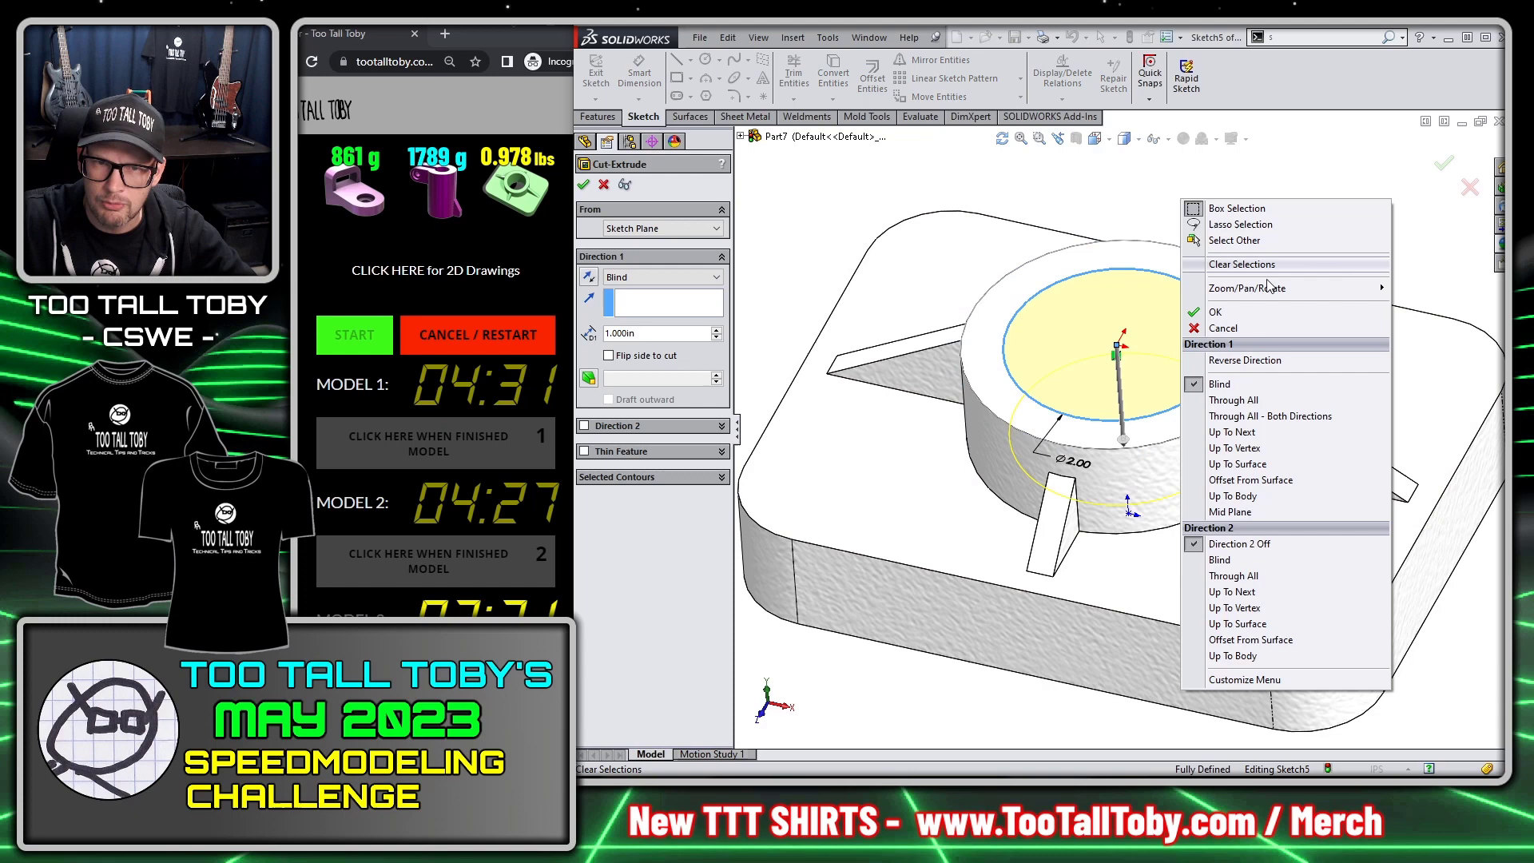
left_click(1250, 402)
right_click(1125, 638)
Step: Inspect the finished part from several angles and evaluate its mass properties
scroll(1076, 657, "up", 2)
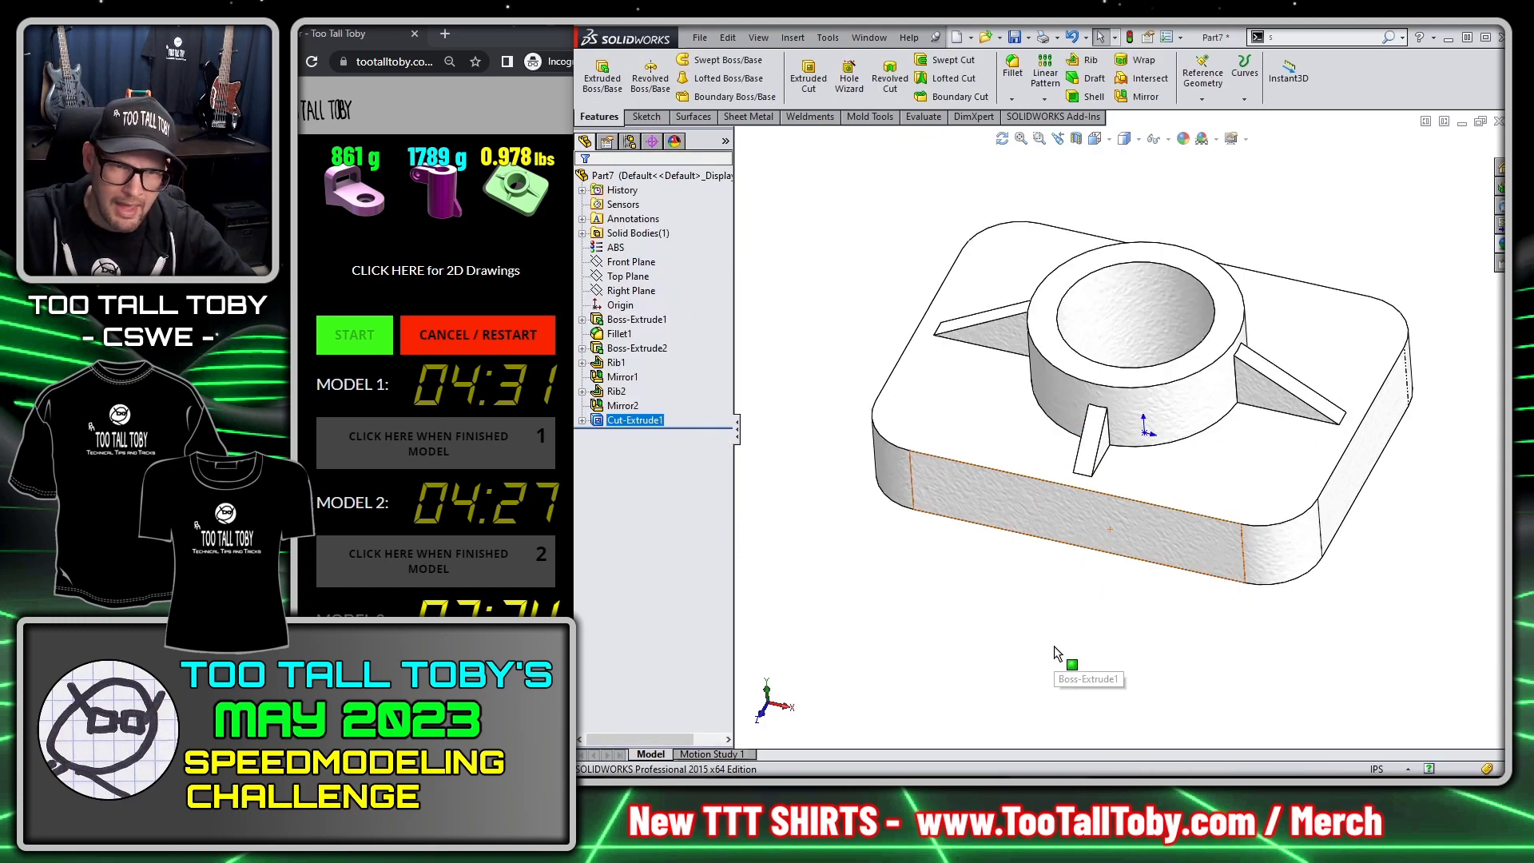
middle_click_drag(914, 413, 1499, 495)
middle_click_drag(1278, 359, 1365, 604)
scroll(1365, 599, "down", 1)
scroll(976, 478, "up", 1)
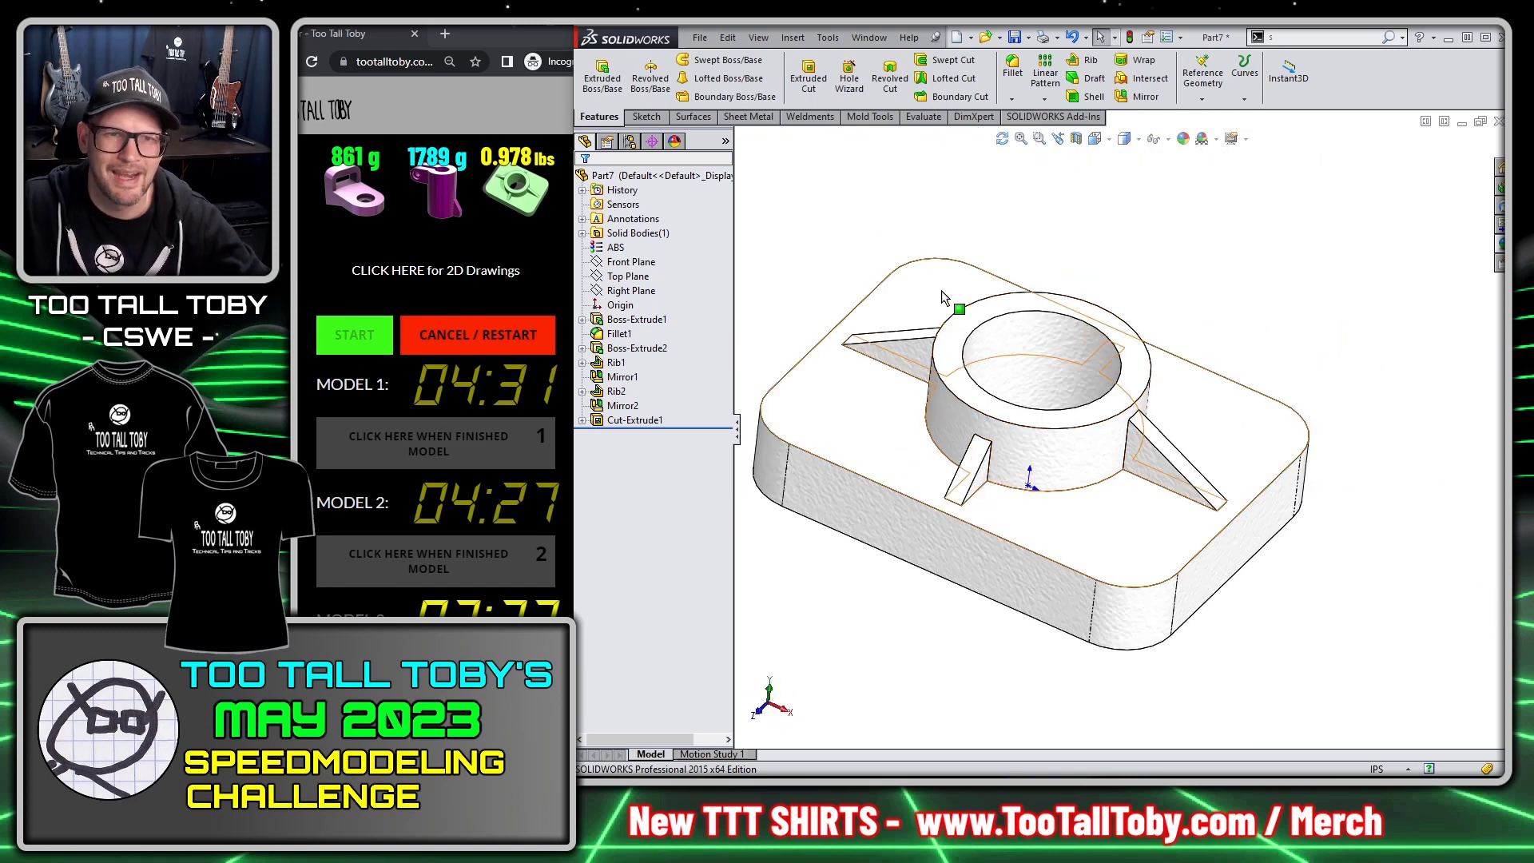
left_click(923, 117)
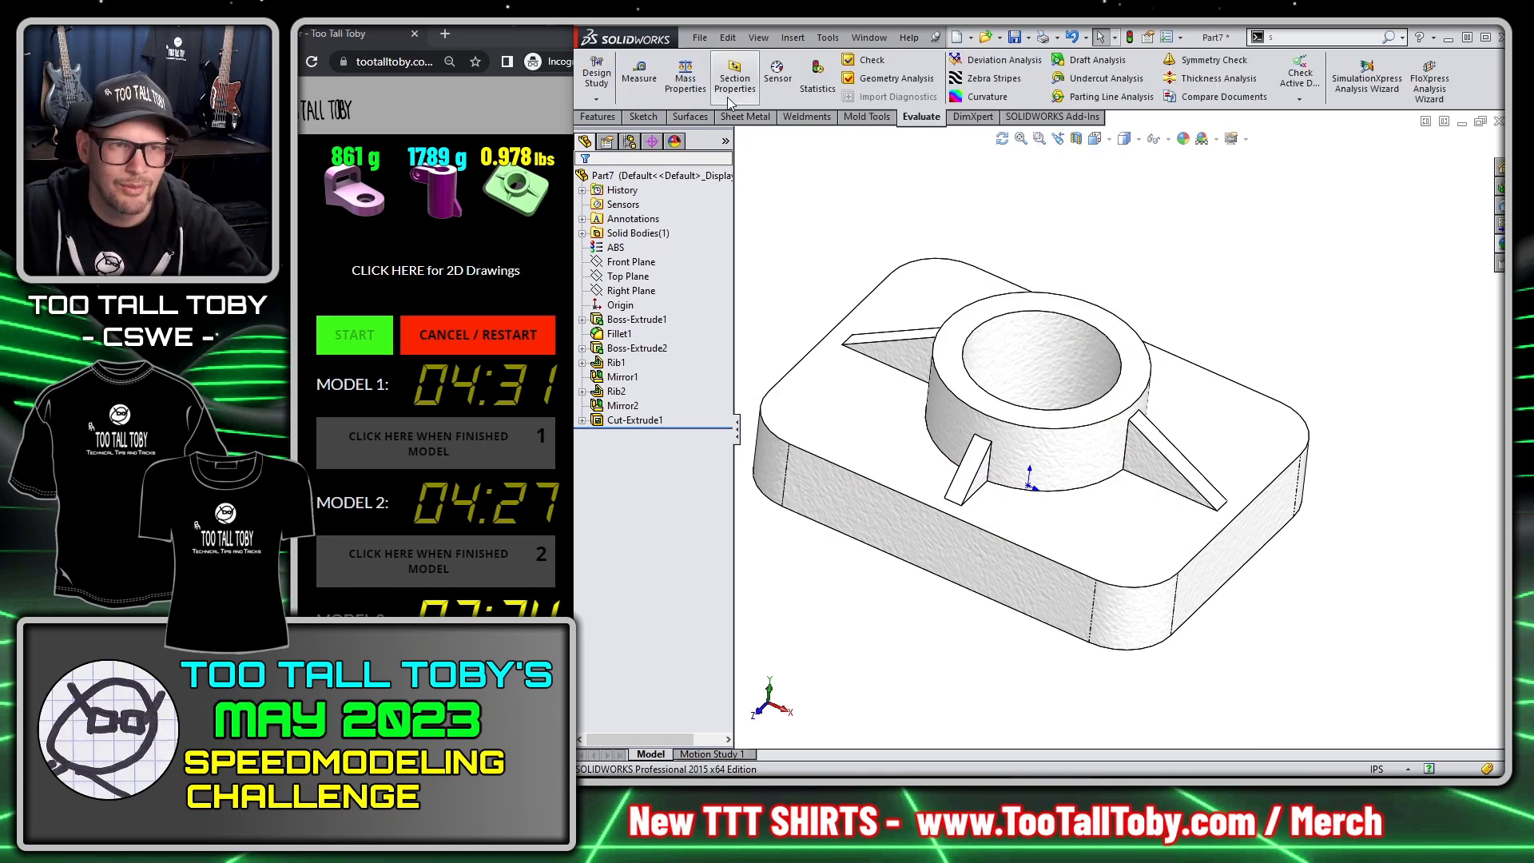
left_click(677, 90)
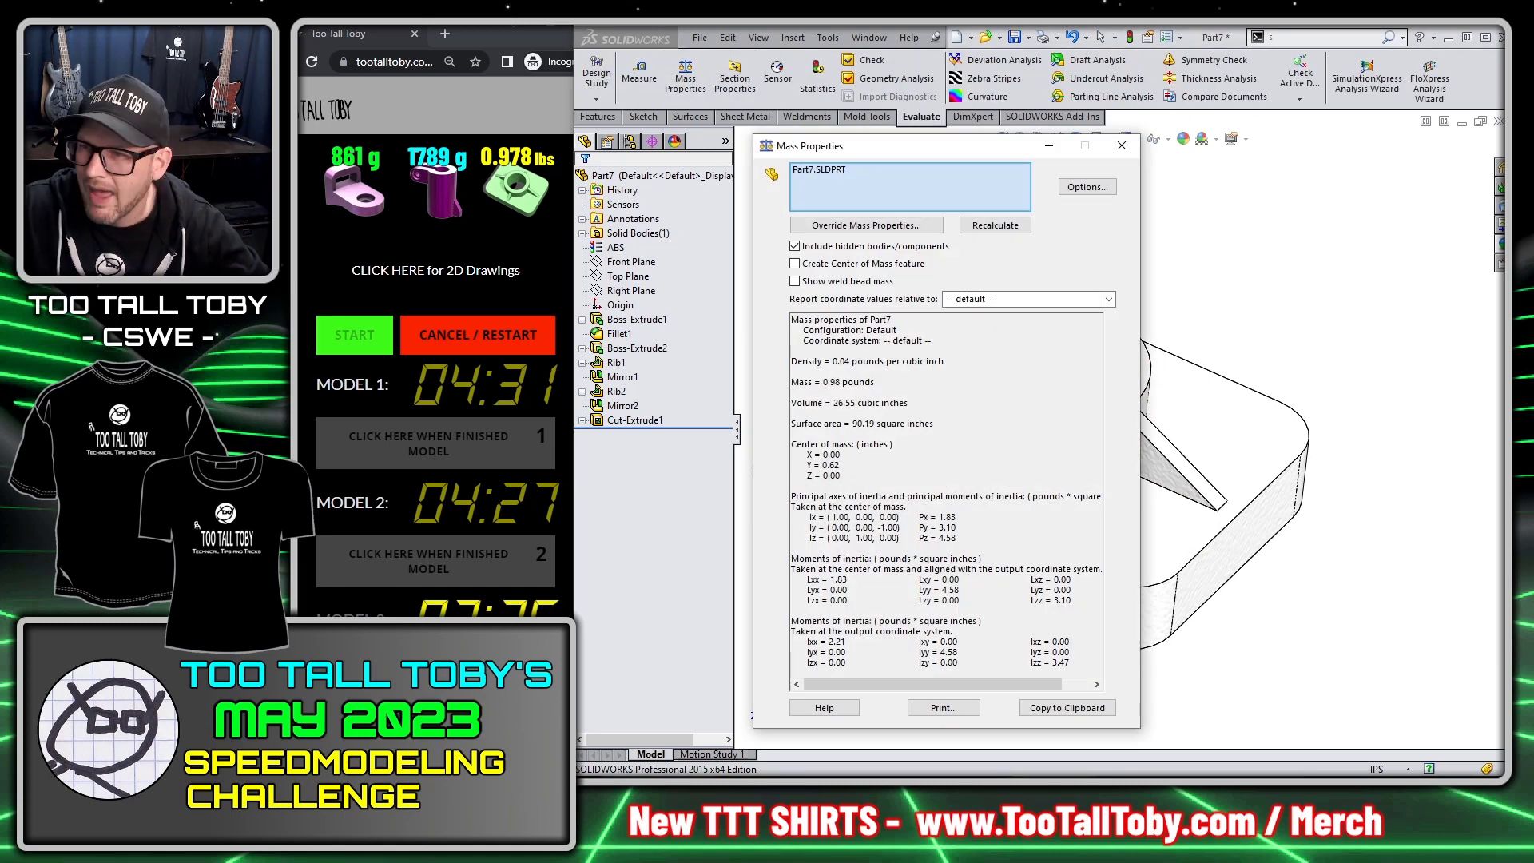
Step: Check the target mass and its tolerance on the support block's 2D drawing
left_click_drag(1504, 49, 1124, 21)
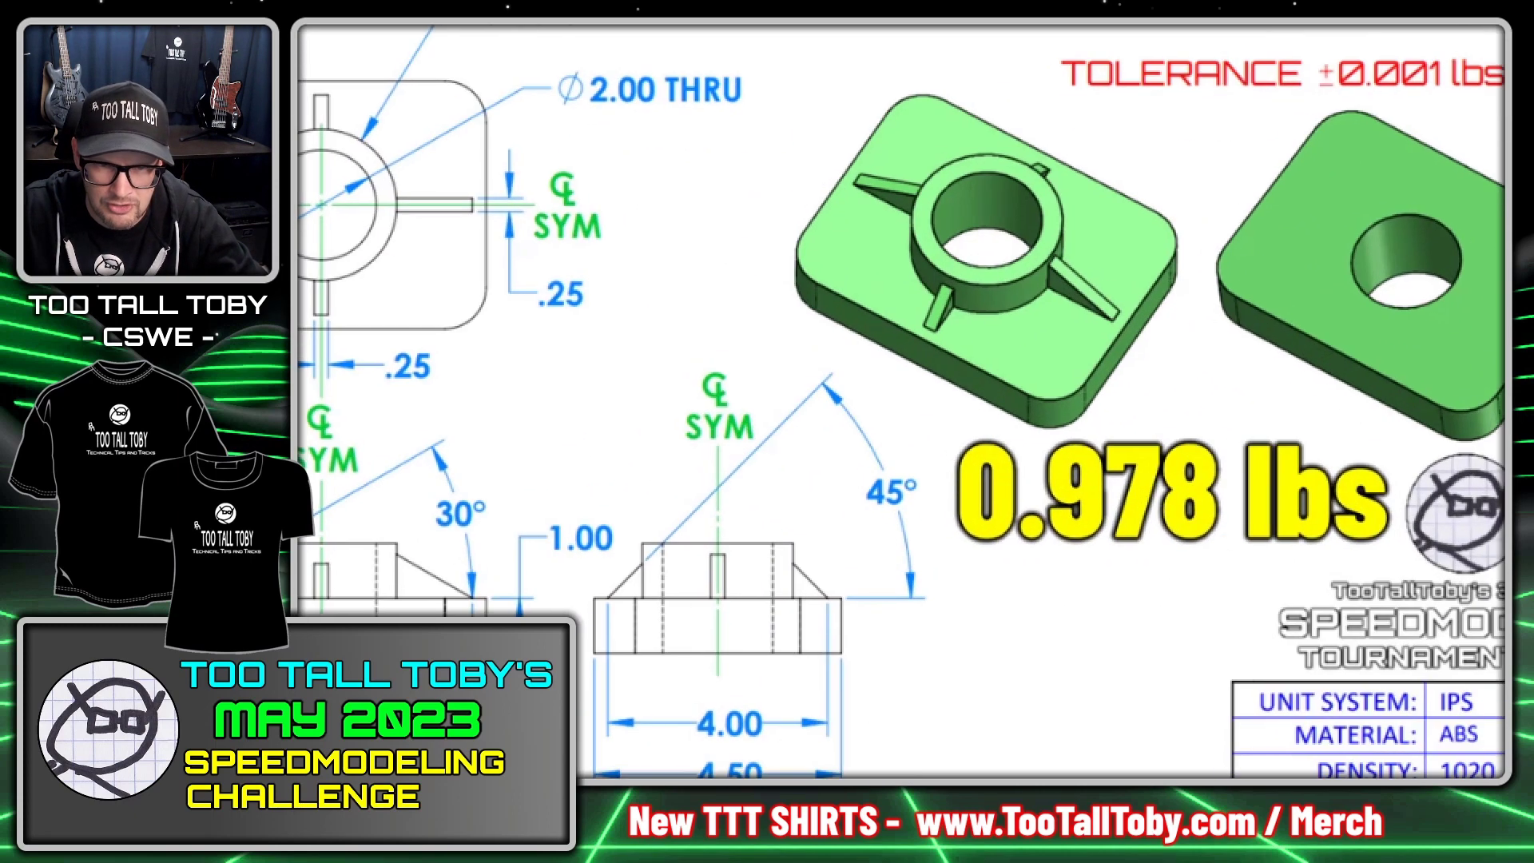
mouse_move(997, 550)
left_mouse_down()
mouse_move(1253, 554)
mouse_move(1058, 439)
mouse_move(945, 521)
mouse_move(1032, 564)
left_mouse_up()
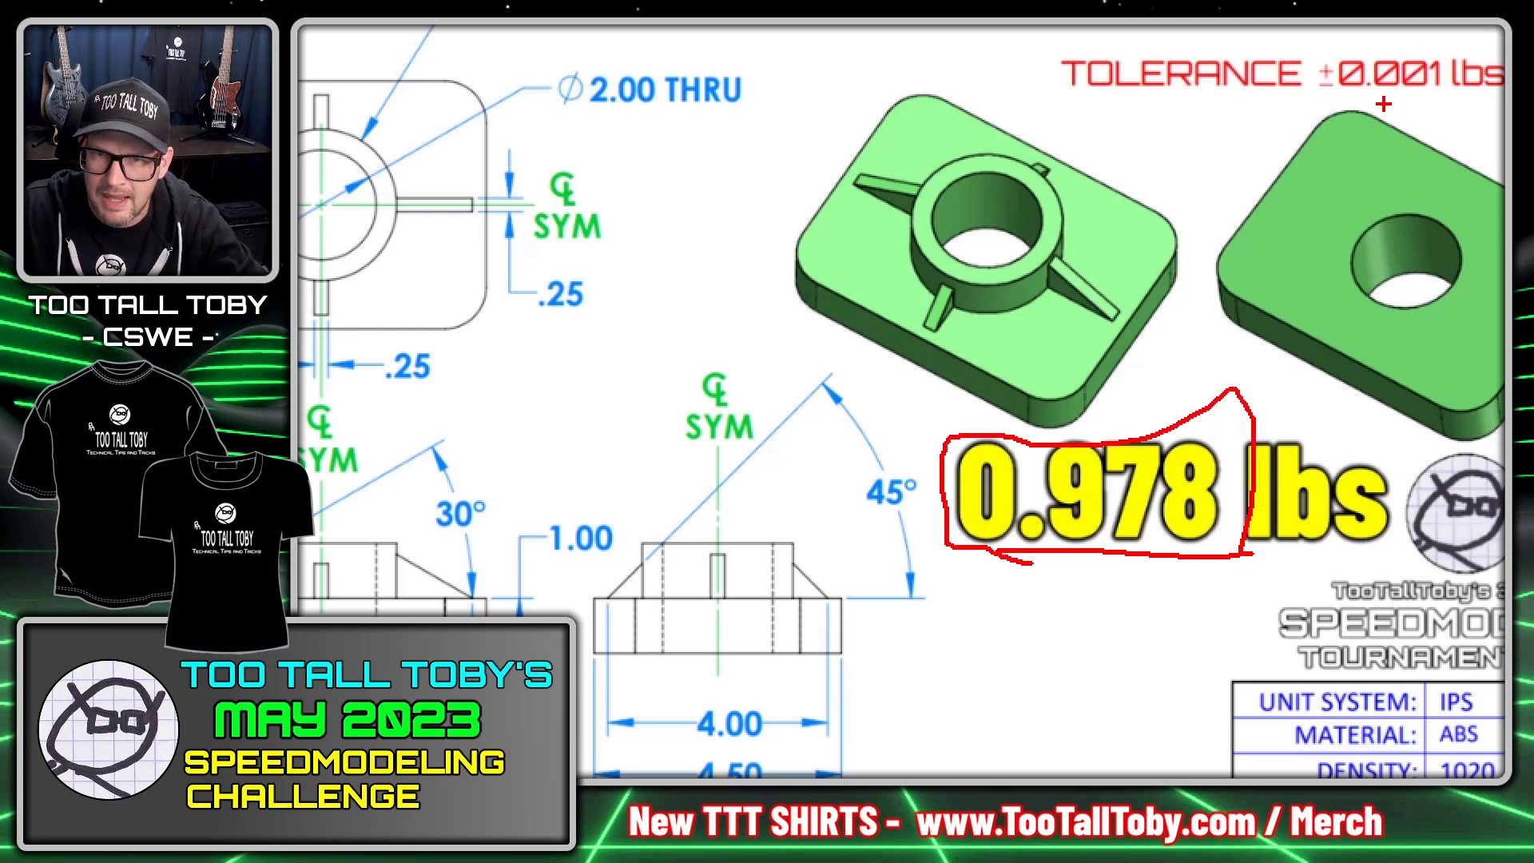
left_click_drag(1382, 94, 1451, 98)
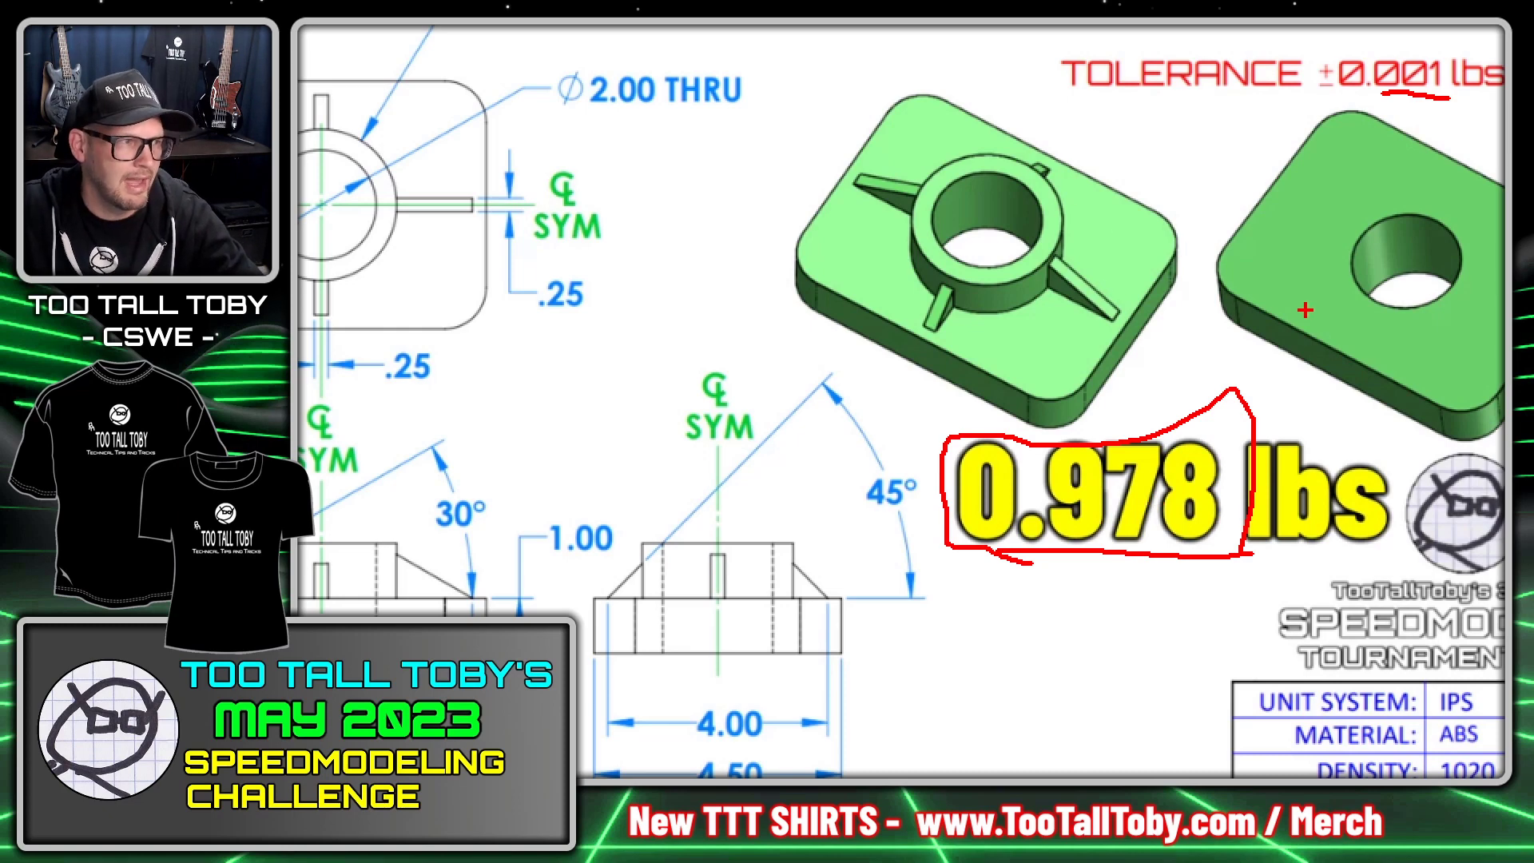
key("Escape")
left_click_drag(896, 27, 1533, 28)
Step: Set the mass properties to custom units with three decimal places and check the part's mass
left_click(1086, 186)
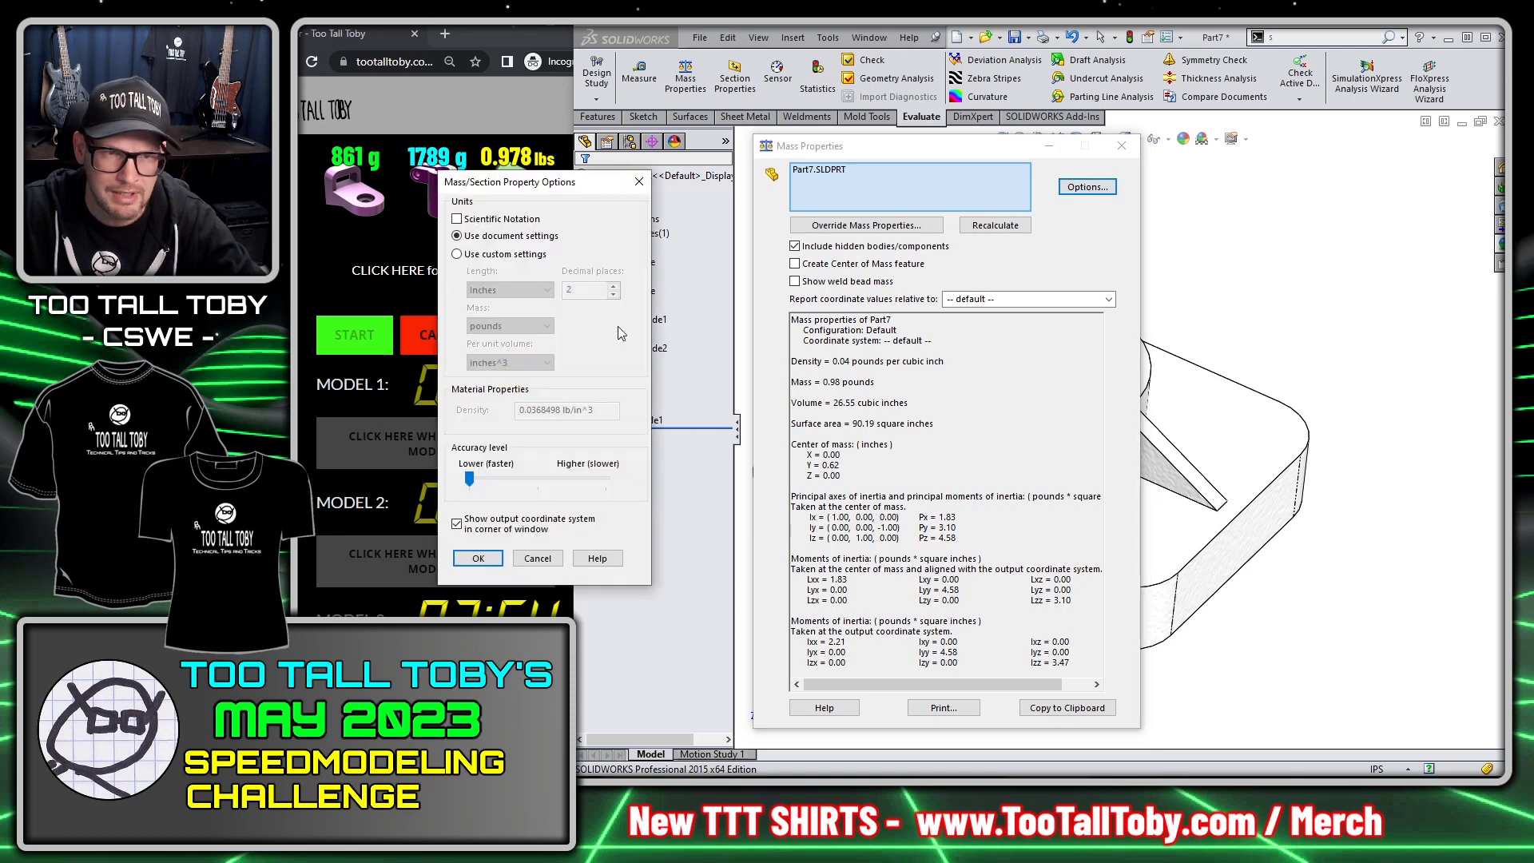
left_click(613, 285)
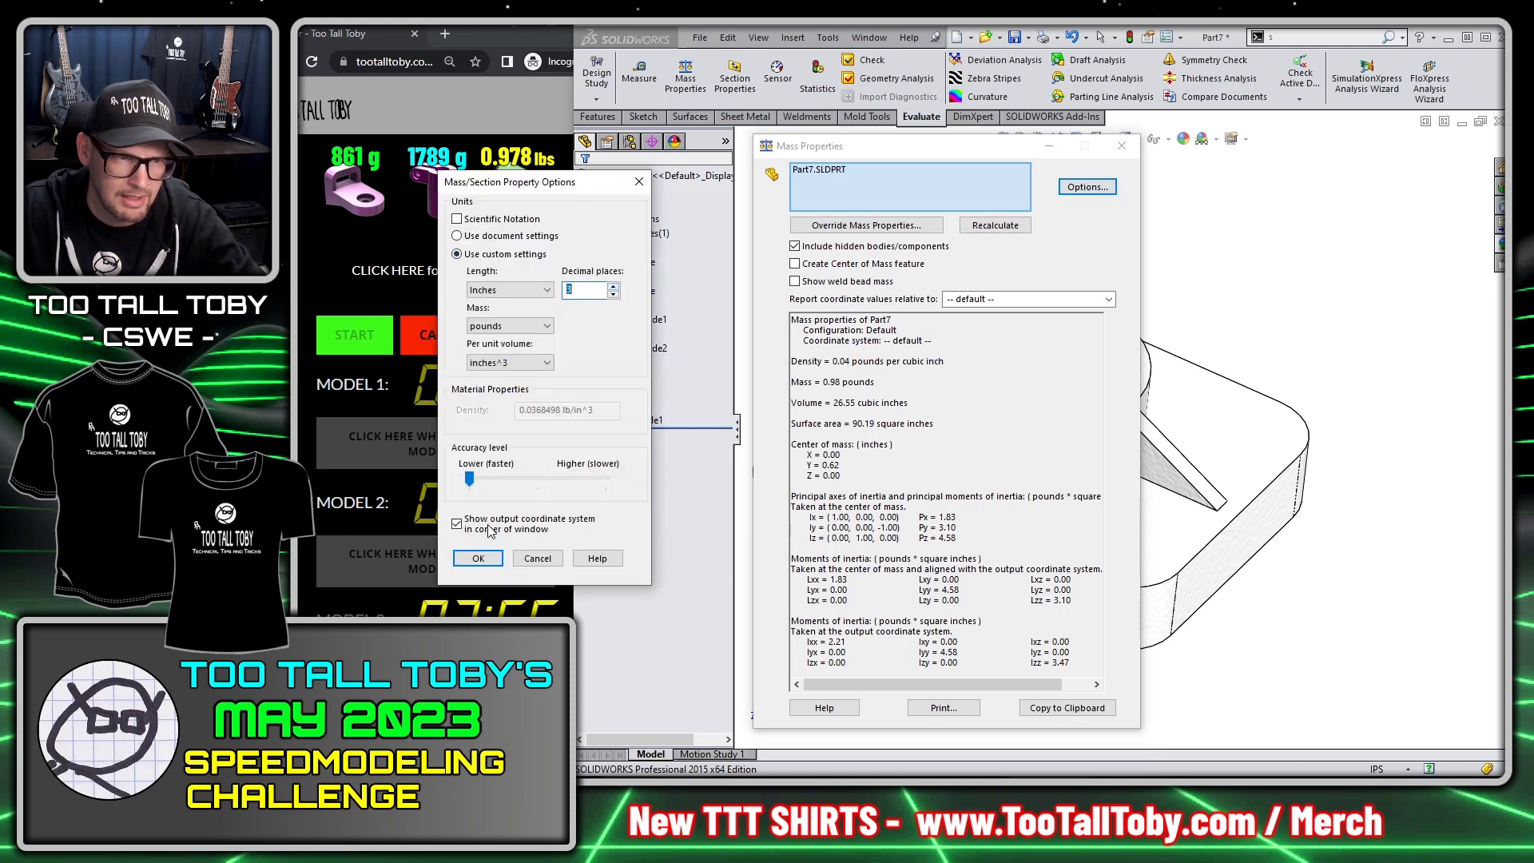
left_click(478, 558)
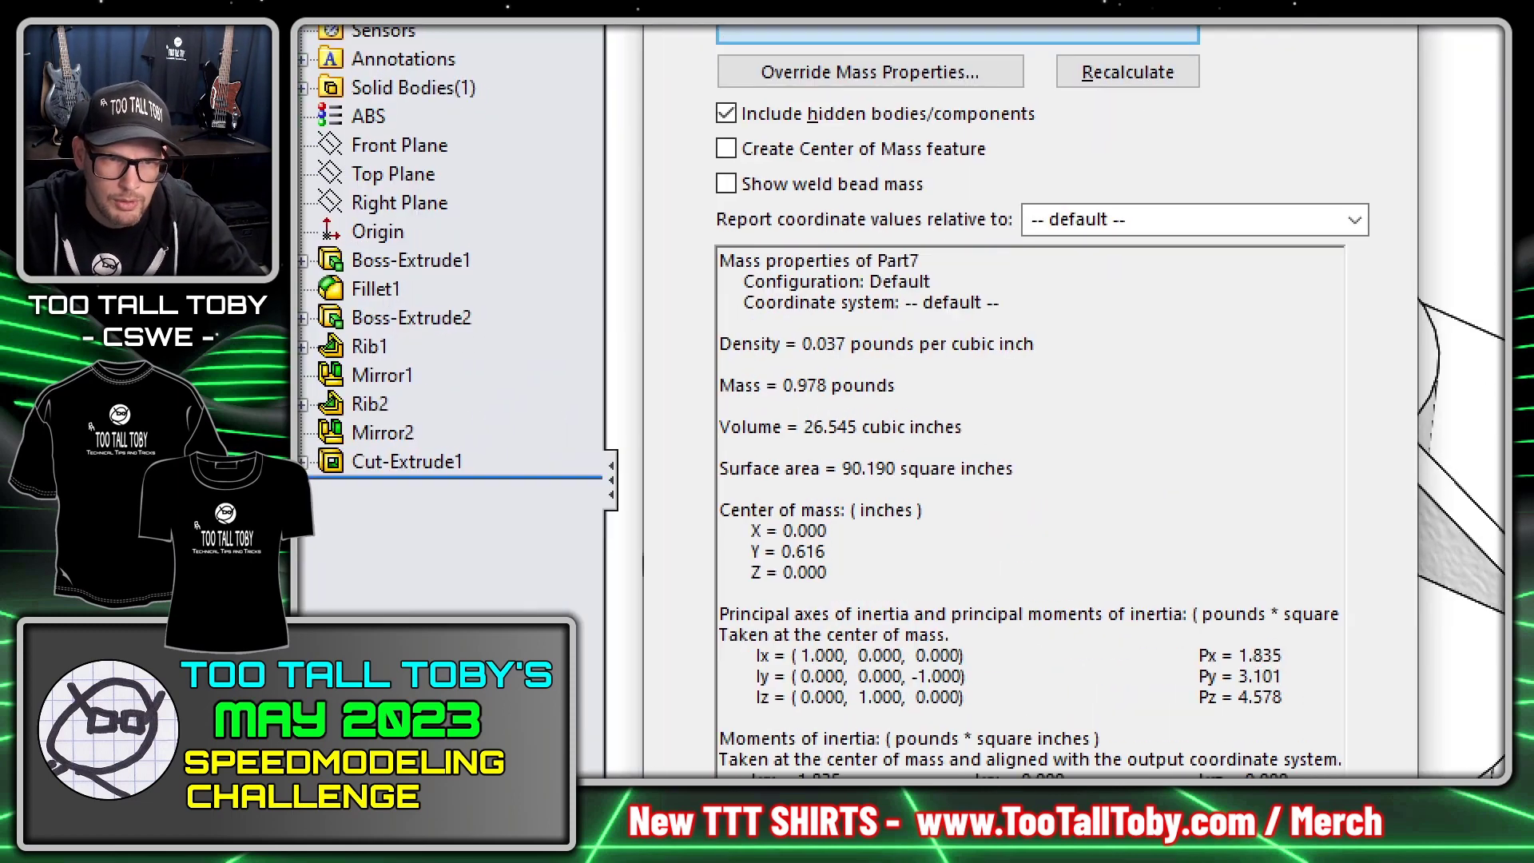
left_click_drag(790, 391, 894, 389)
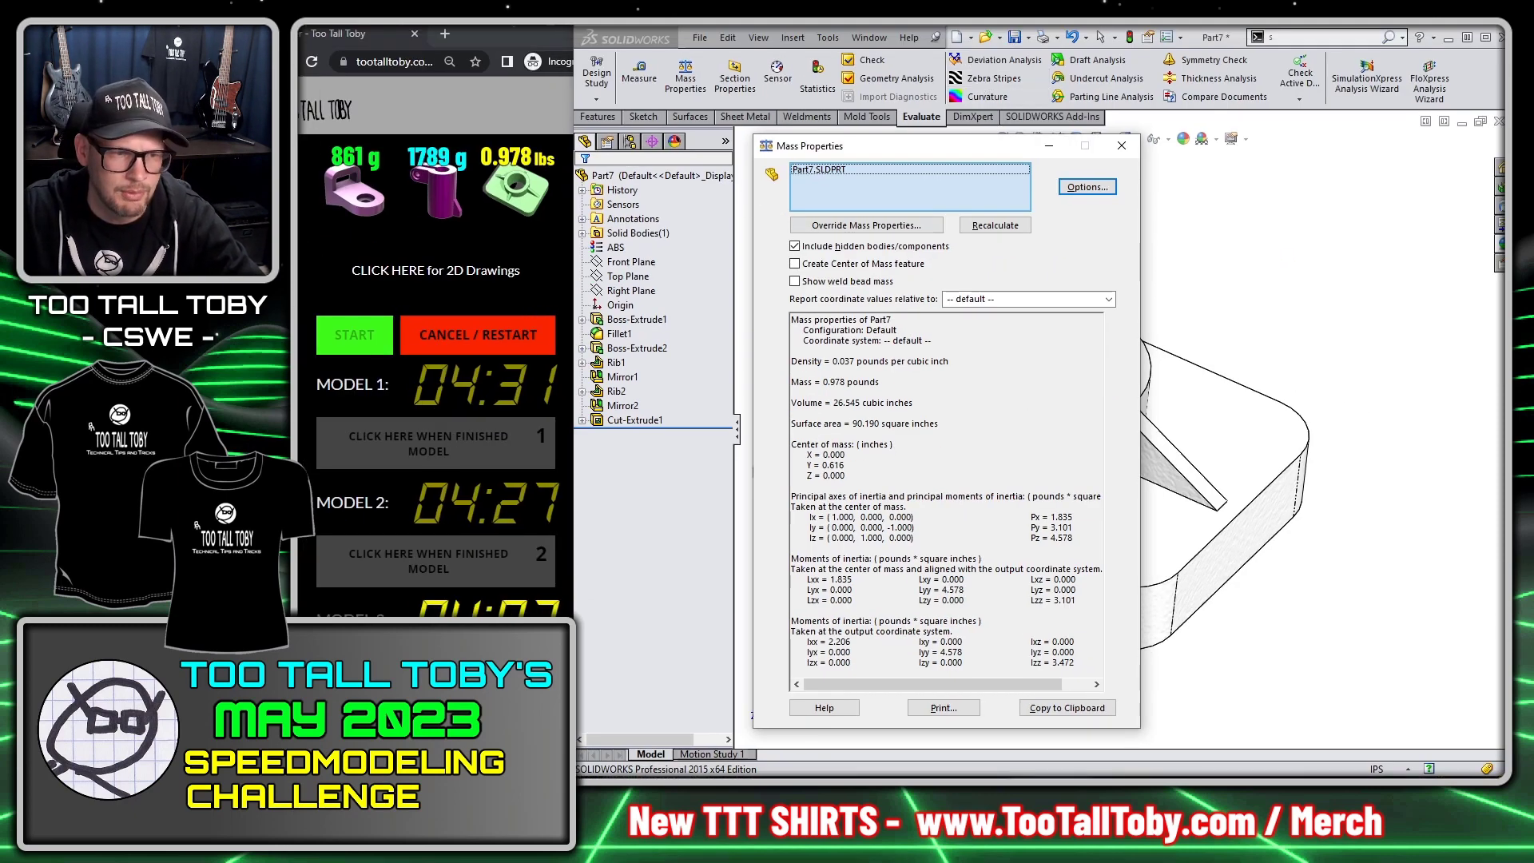
Step: Stop the Model 3 timer on the challenge page and submit the run to the leaderboard with SolidWorks 2015 as the CAD system
left_click(435, 679)
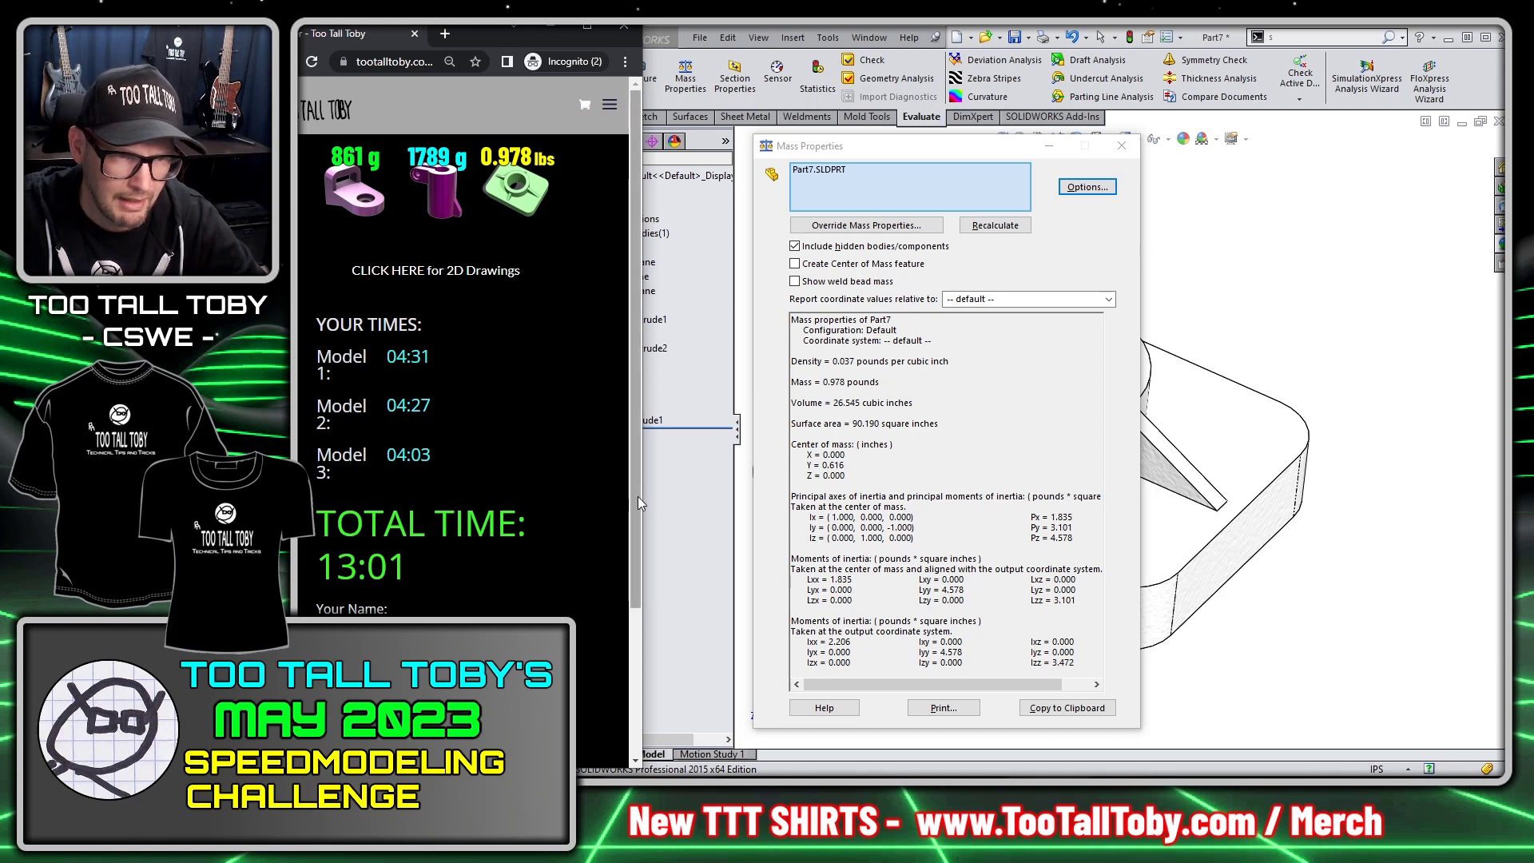
left_click_drag(631, 503, 1485, 500)
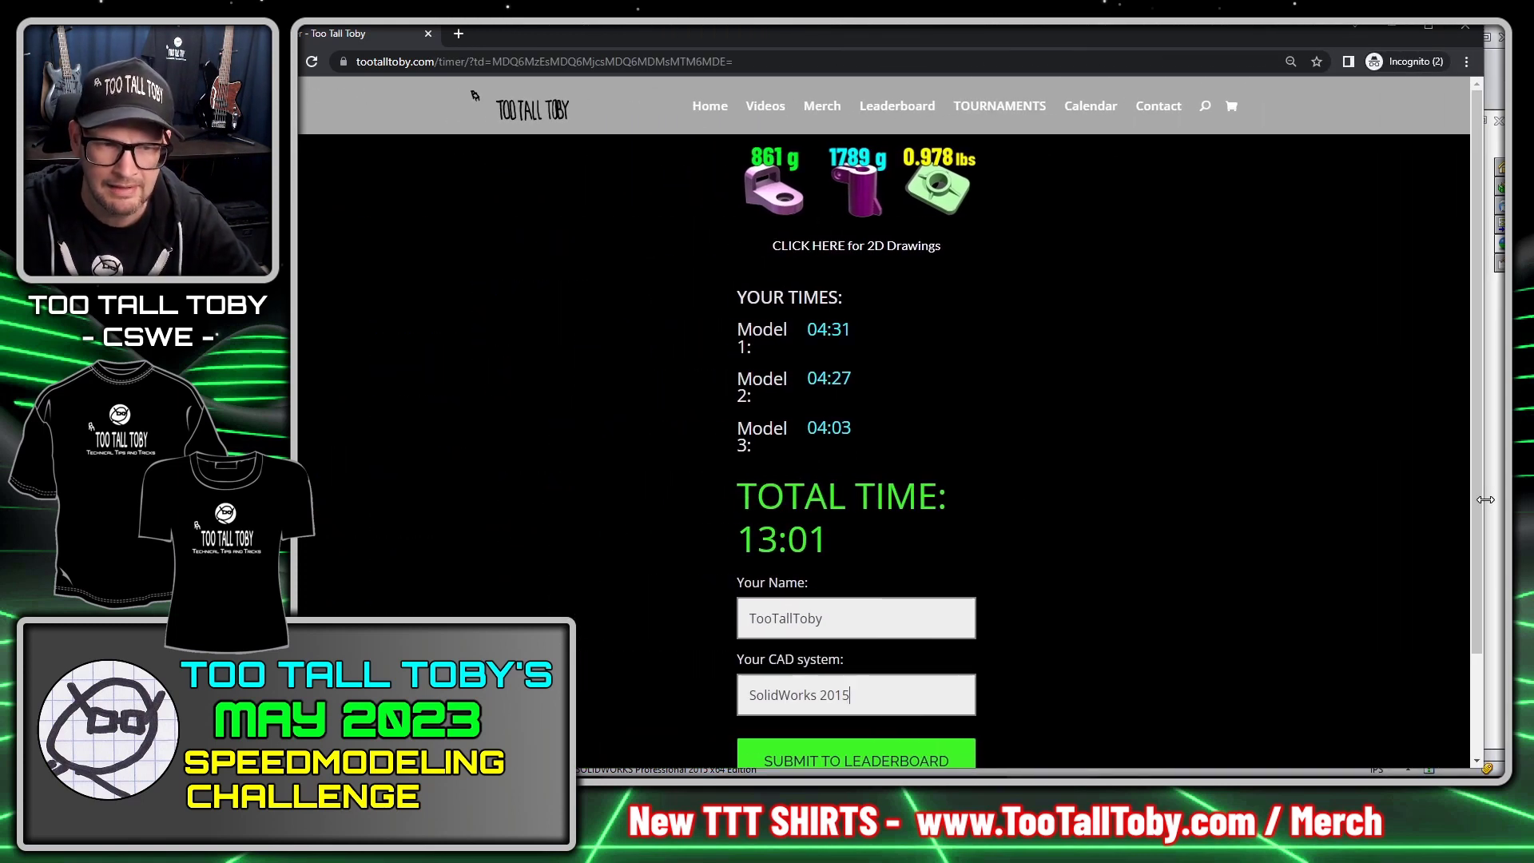
scroll(1109, 626, "down", 1)
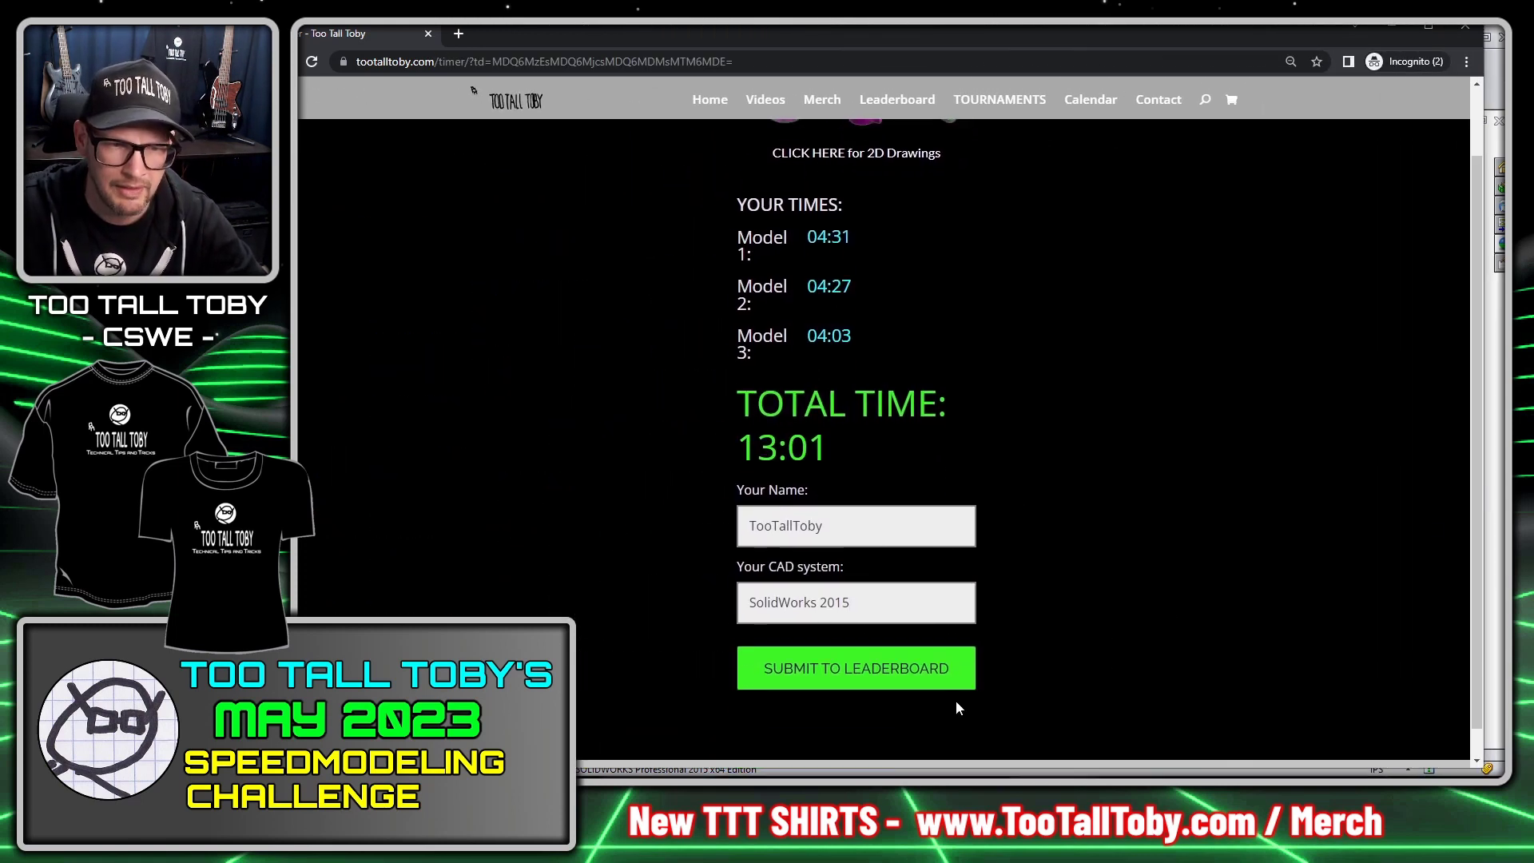
left_click(884, 673)
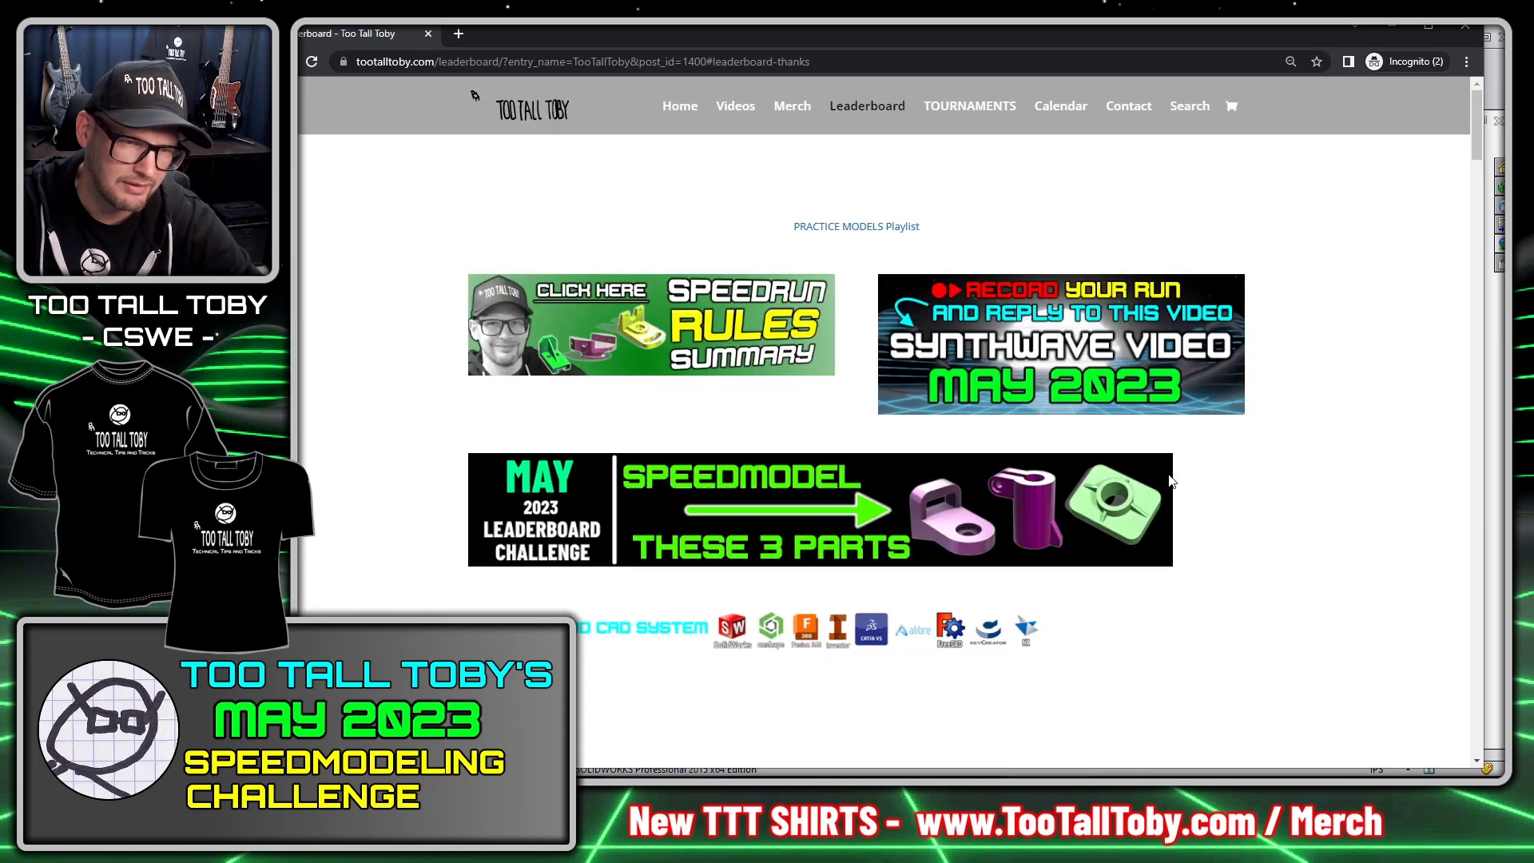
Step: Examine the May 2023 leaderboard's total and per-model times for both entries, and the challenge information above the table
scroll(1168, 481, "down", 1)
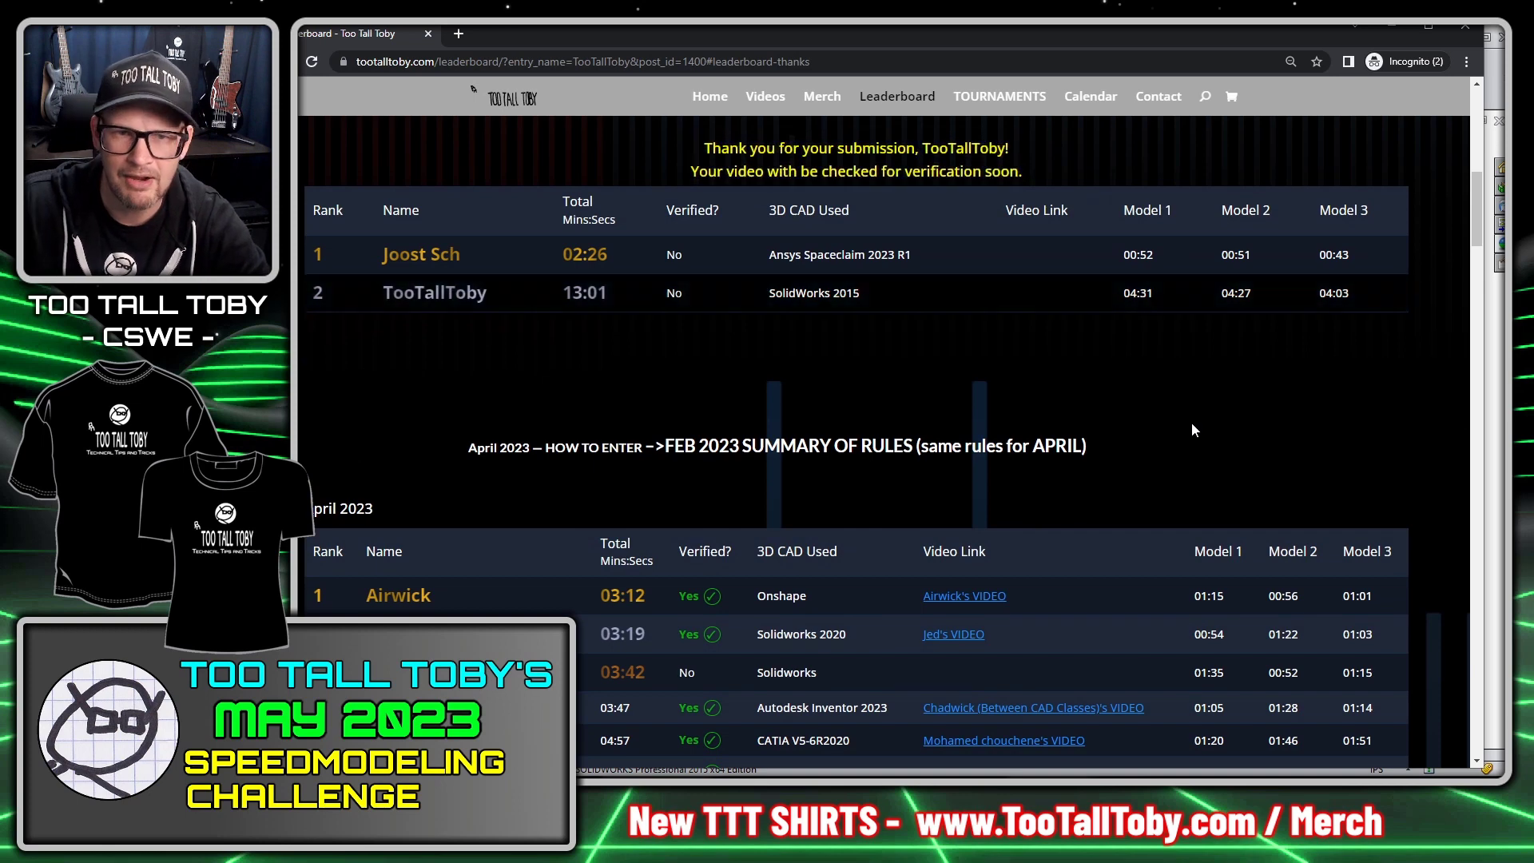
scroll(984, 362, "up", 2)
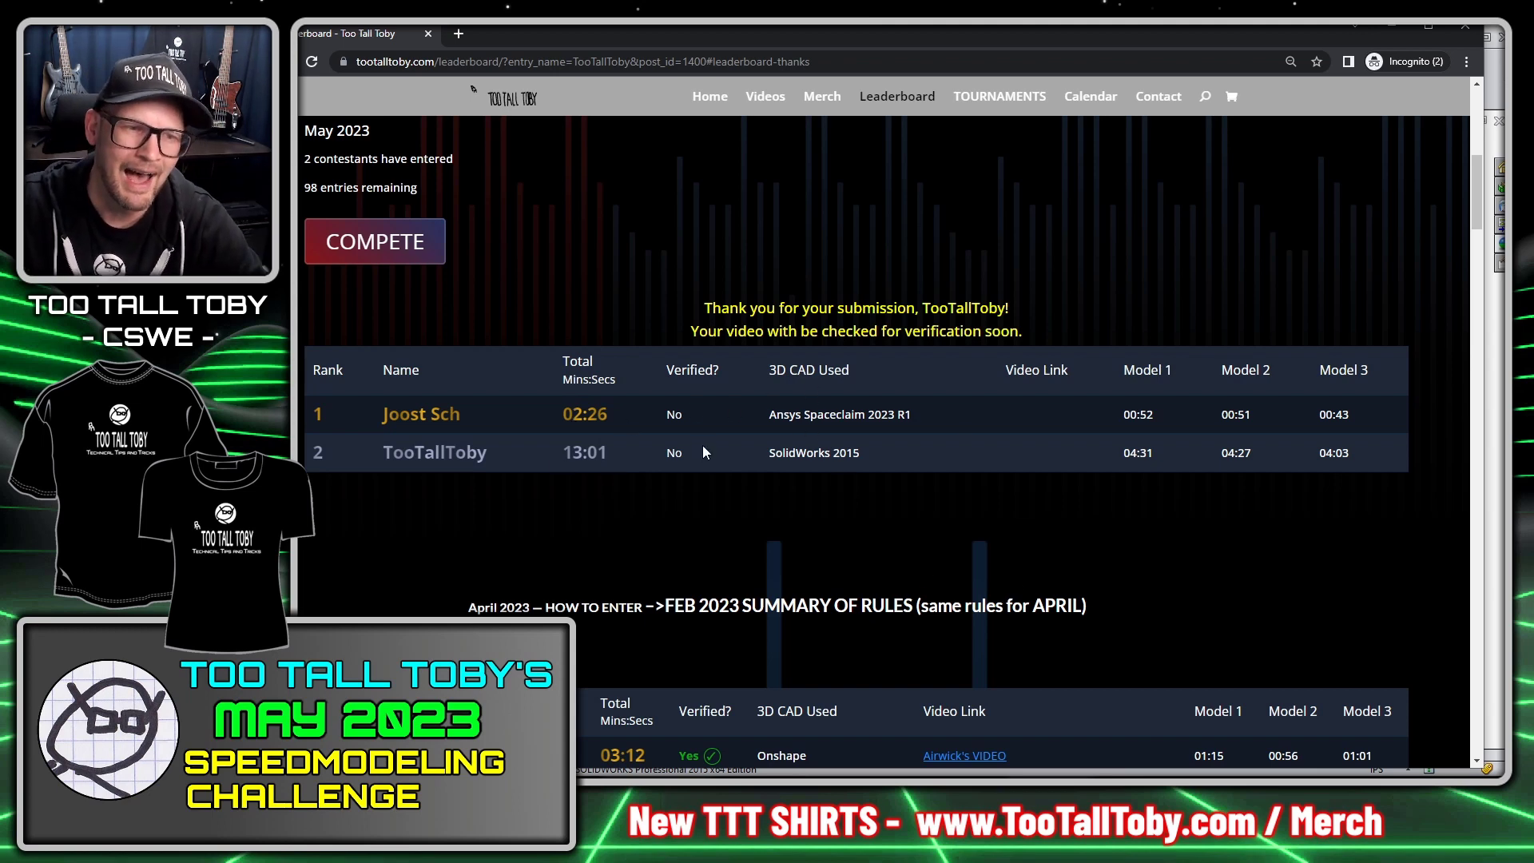
left_click_drag(383, 414, 660, 428)
left_click(490, 415)
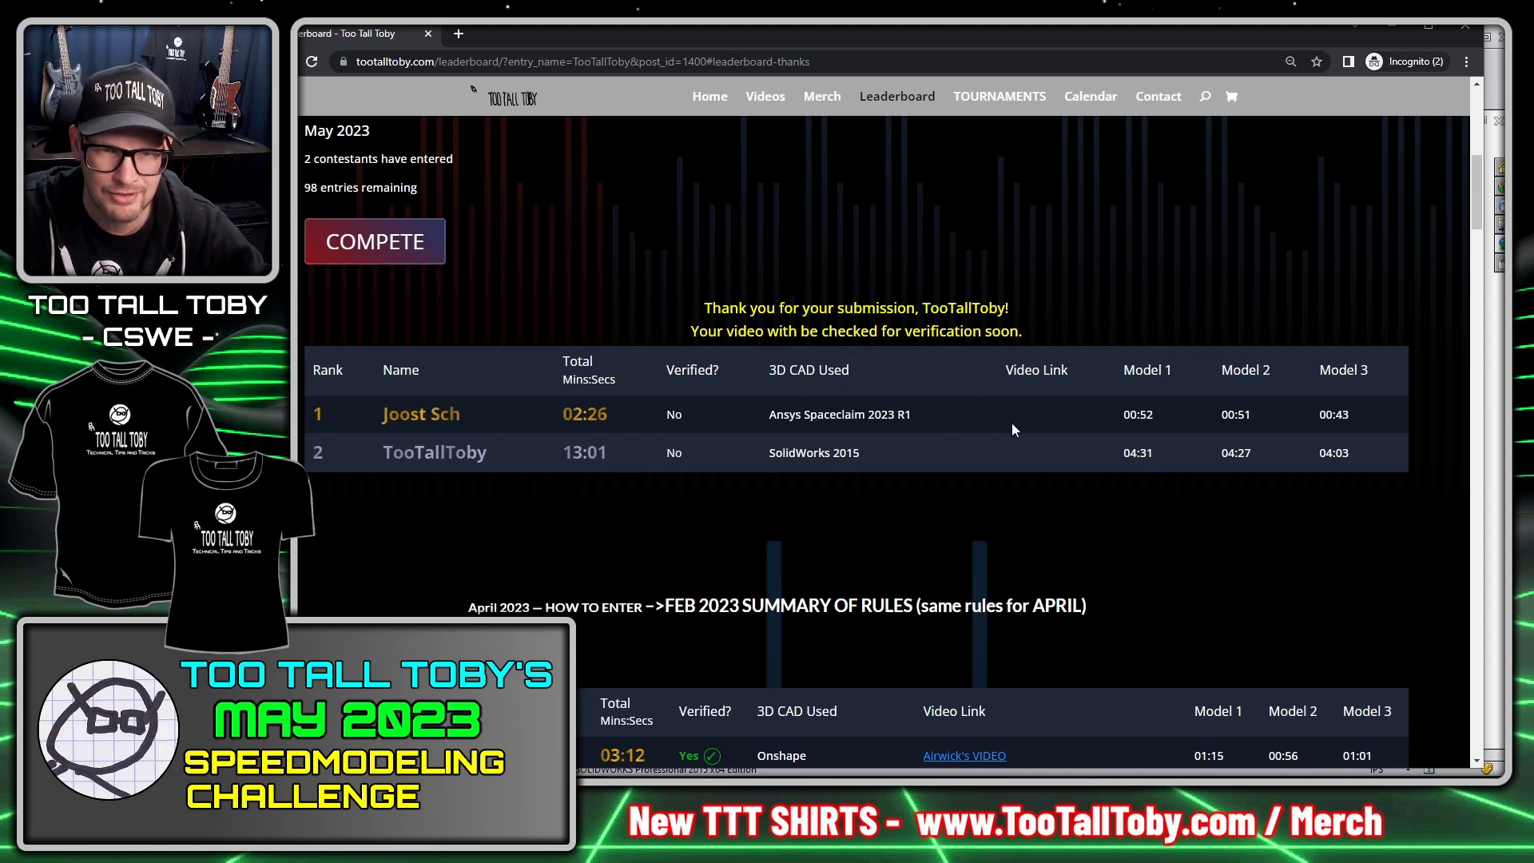
left_click_drag(1123, 414, 1381, 423)
left_click(1081, 430)
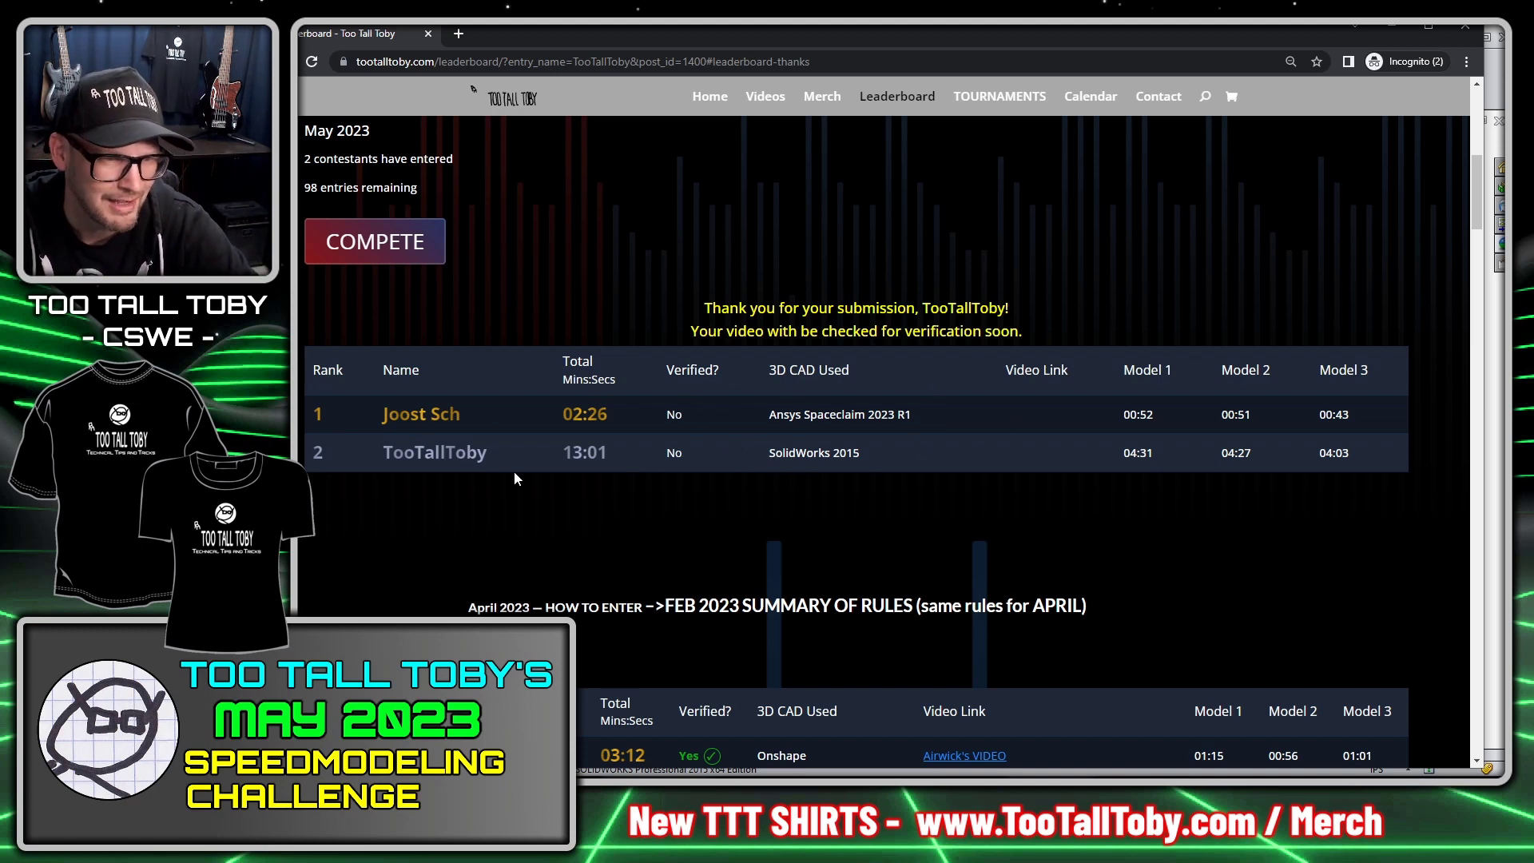
left_click_drag(563, 454, 648, 450)
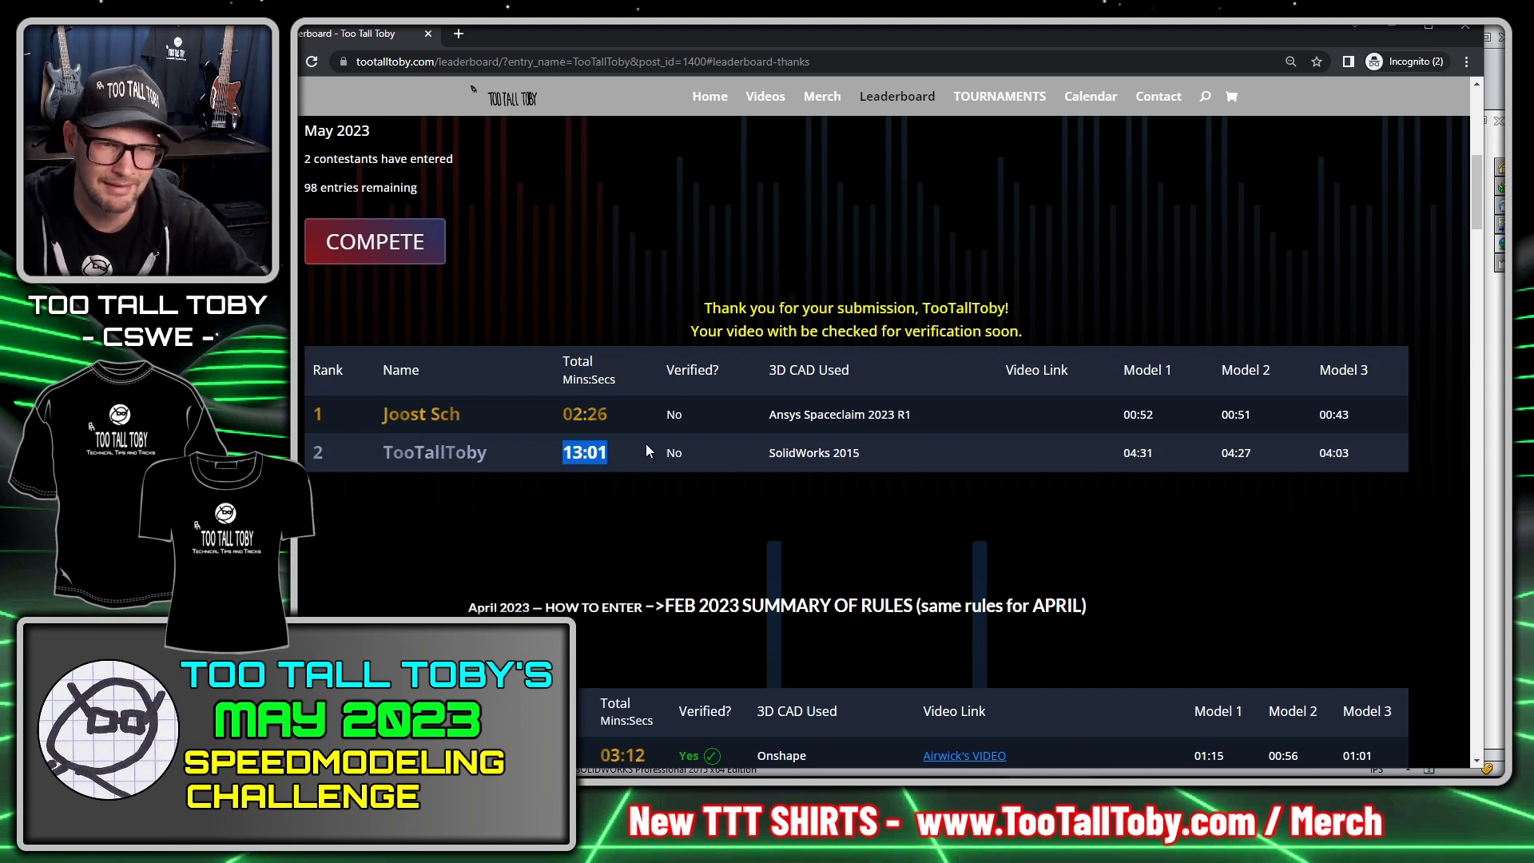
left_click_drag(1113, 453, 1224, 450)
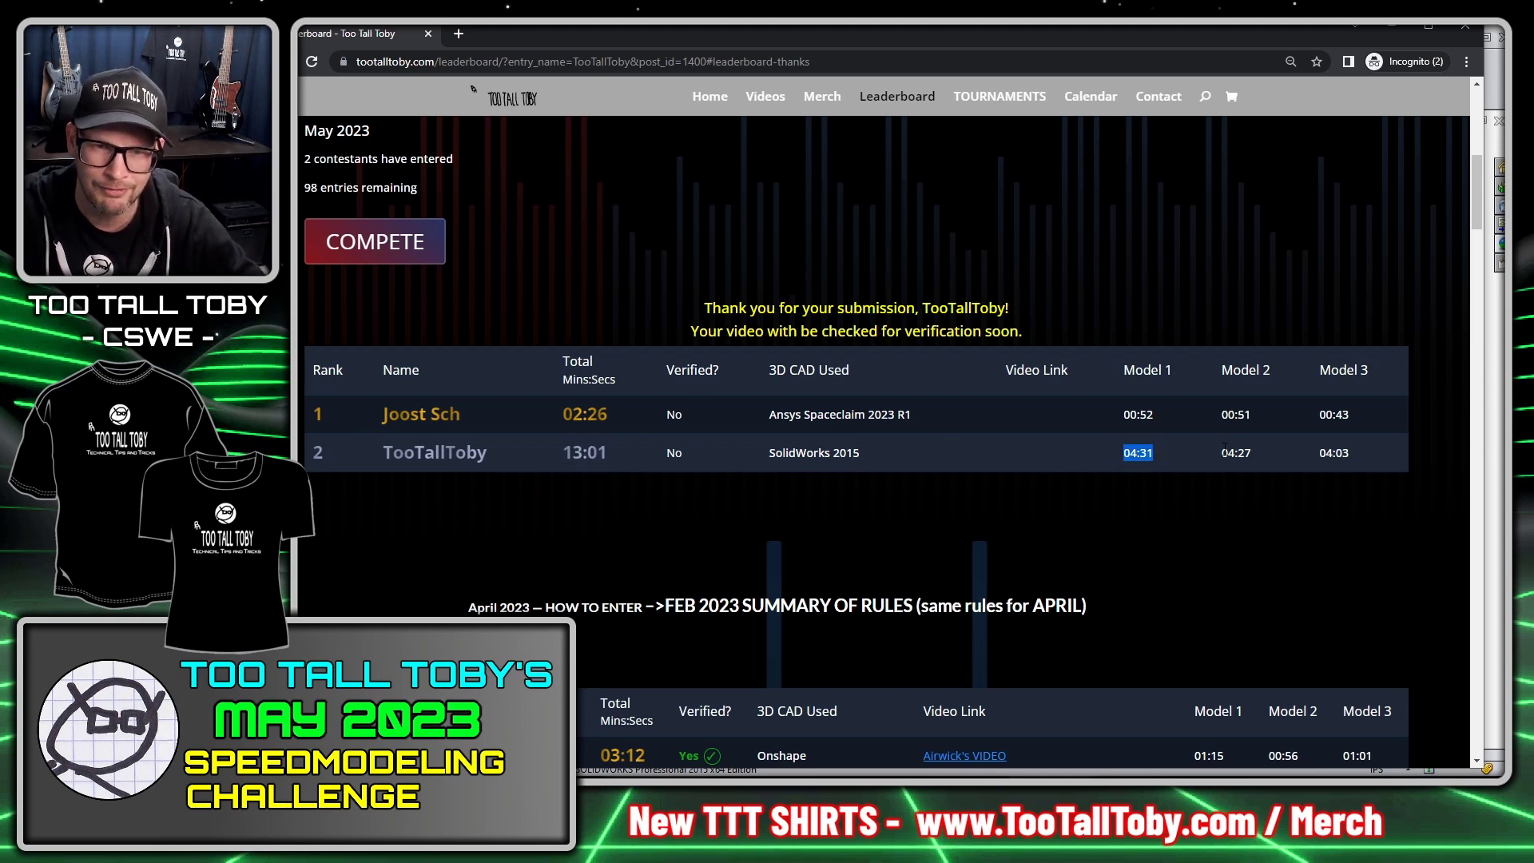
left_click(1300, 455)
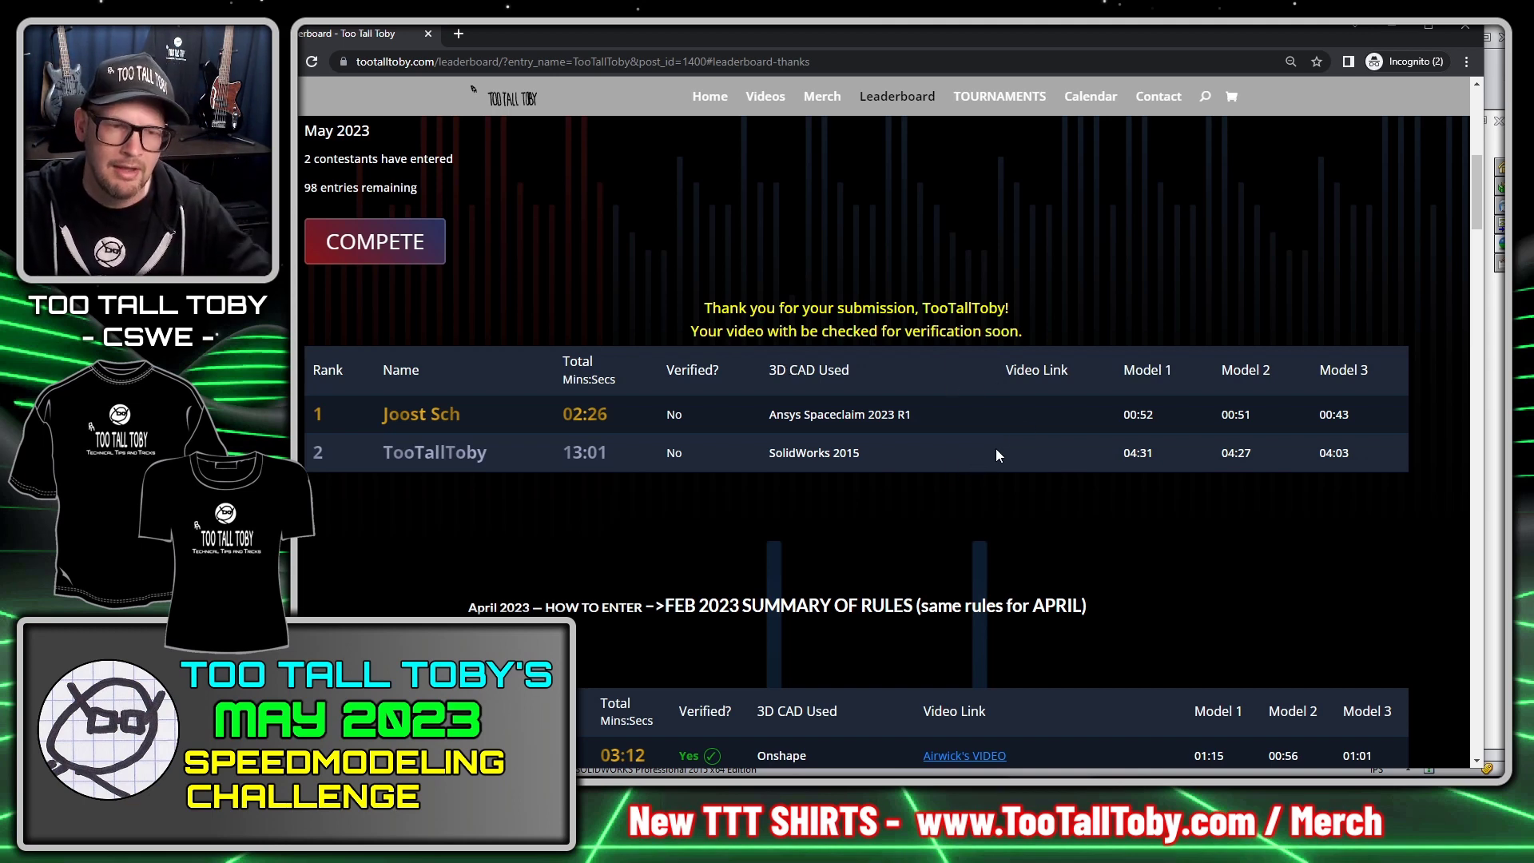
scroll(1010, 421, "up", 8)
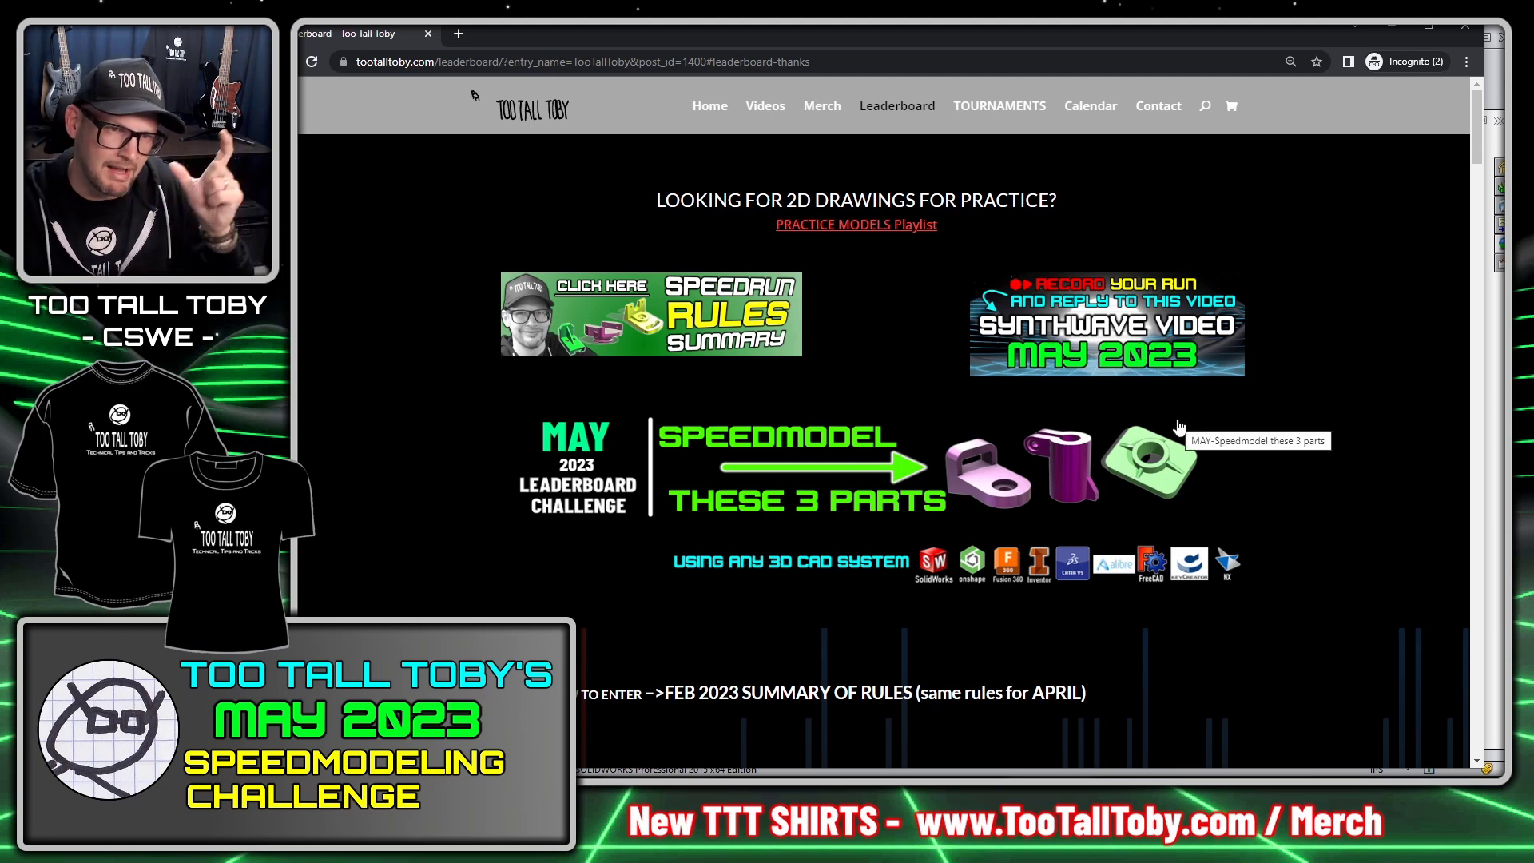
scroll(1020, 549, "down", 5)
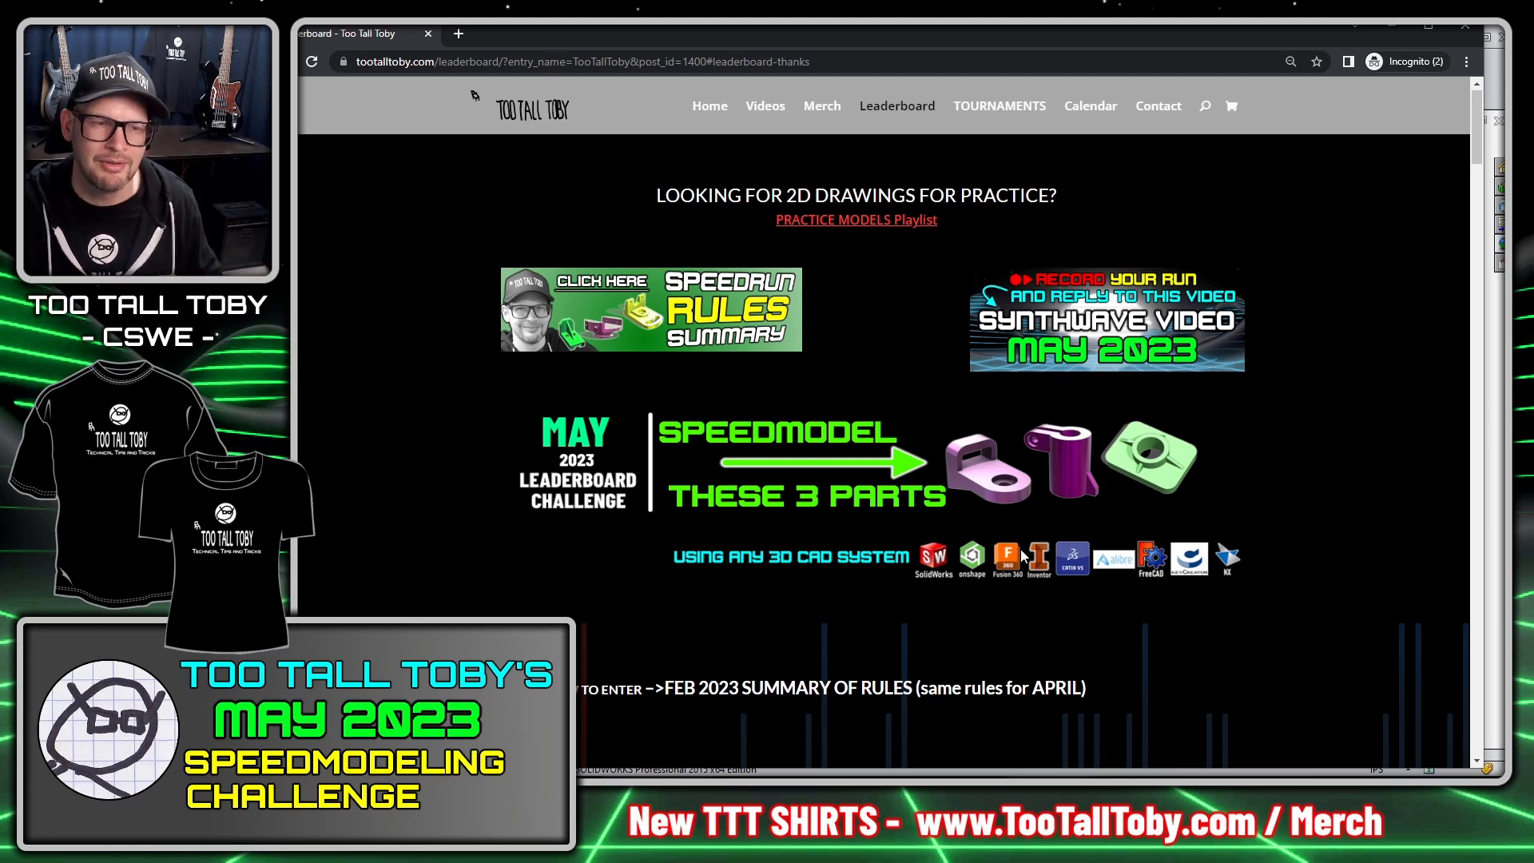